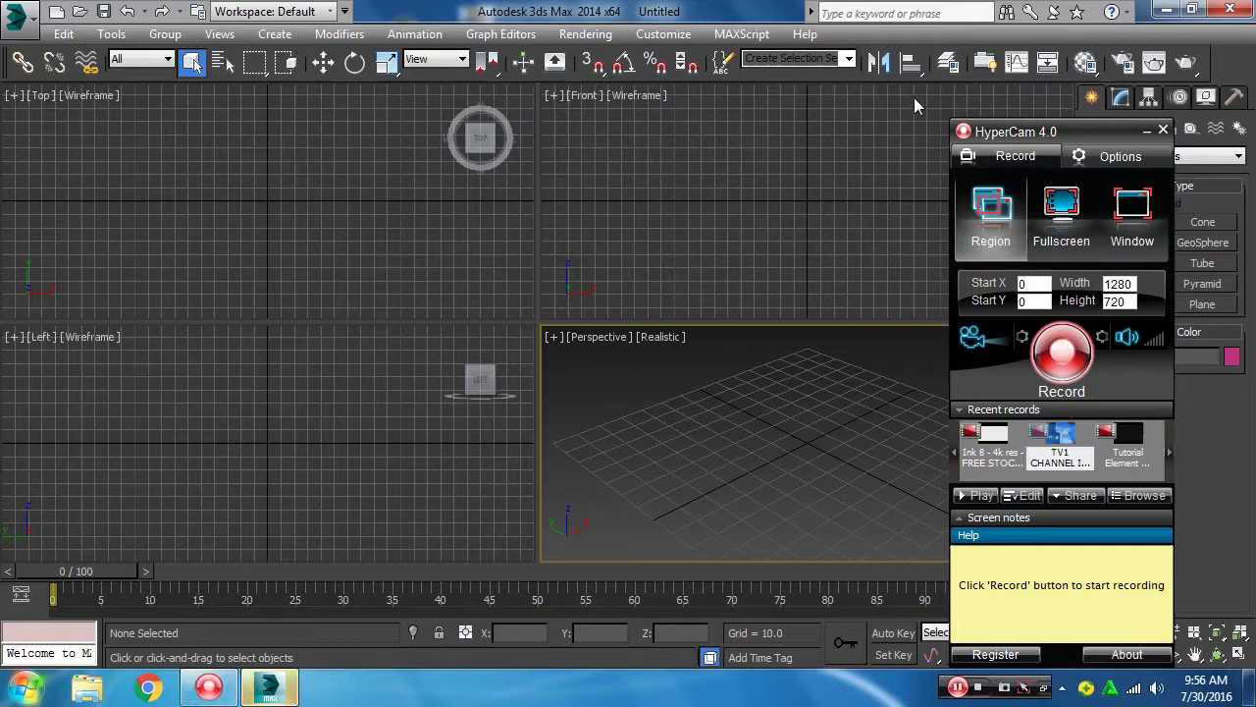
Step: Create a teapot at the grid centre, discarding a trial plane first
key(F2)
click(1202, 304)
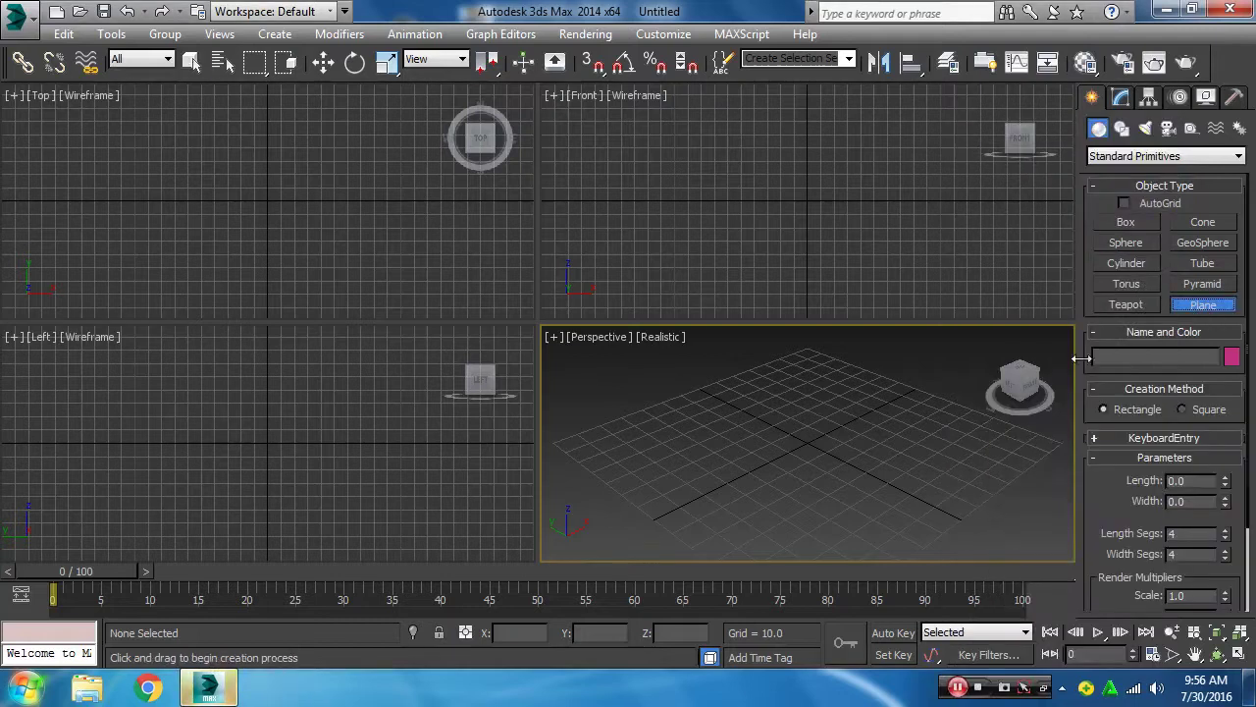
drag(812, 371, 823, 508)
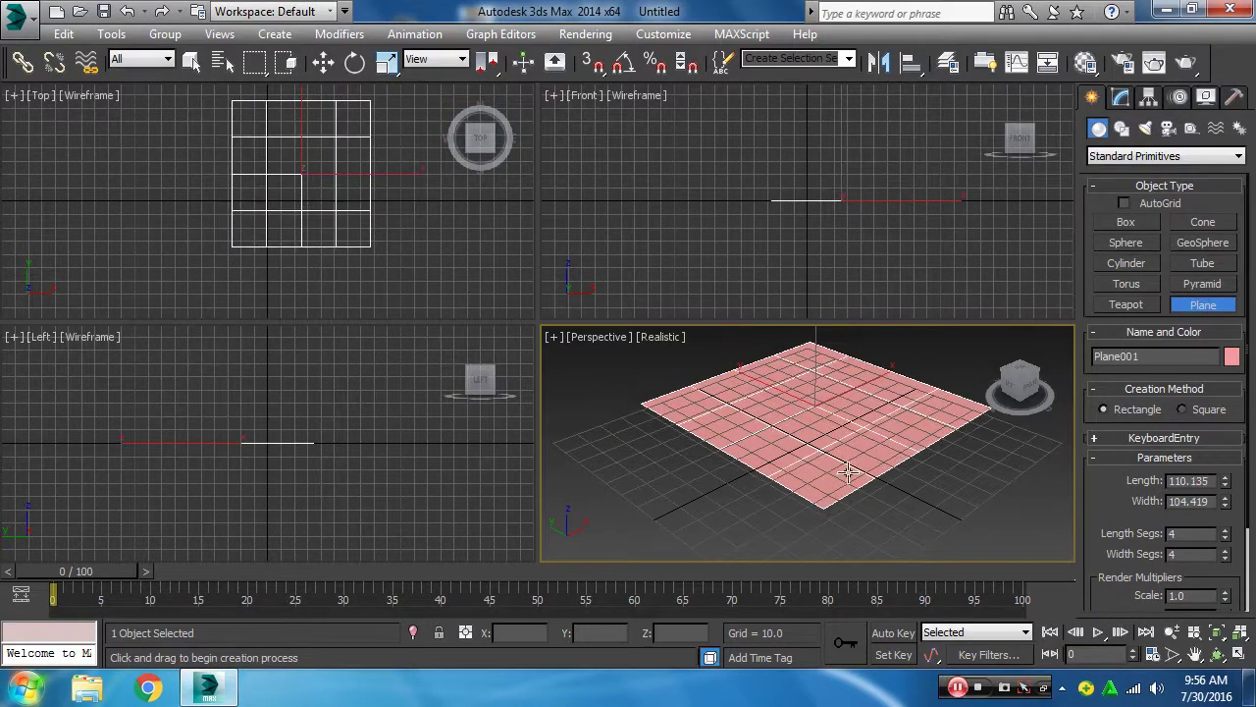
right_click(882, 435)
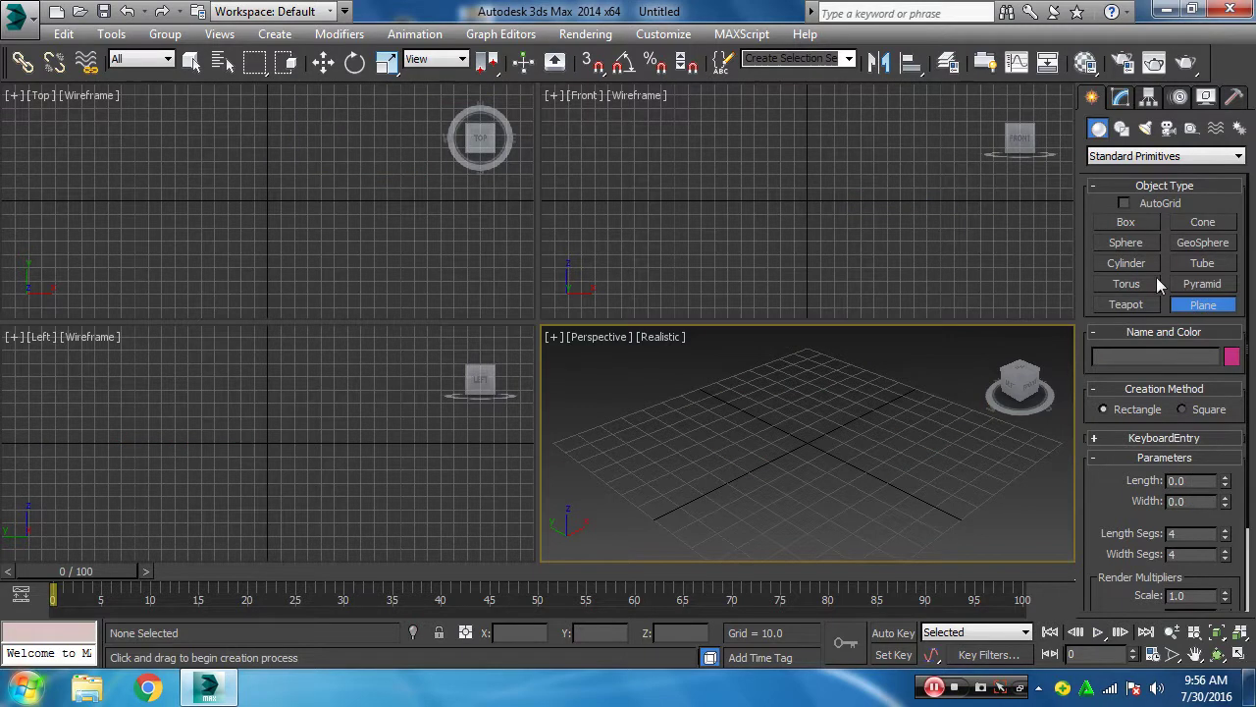
click(1129, 304)
drag(803, 452, 850, 483)
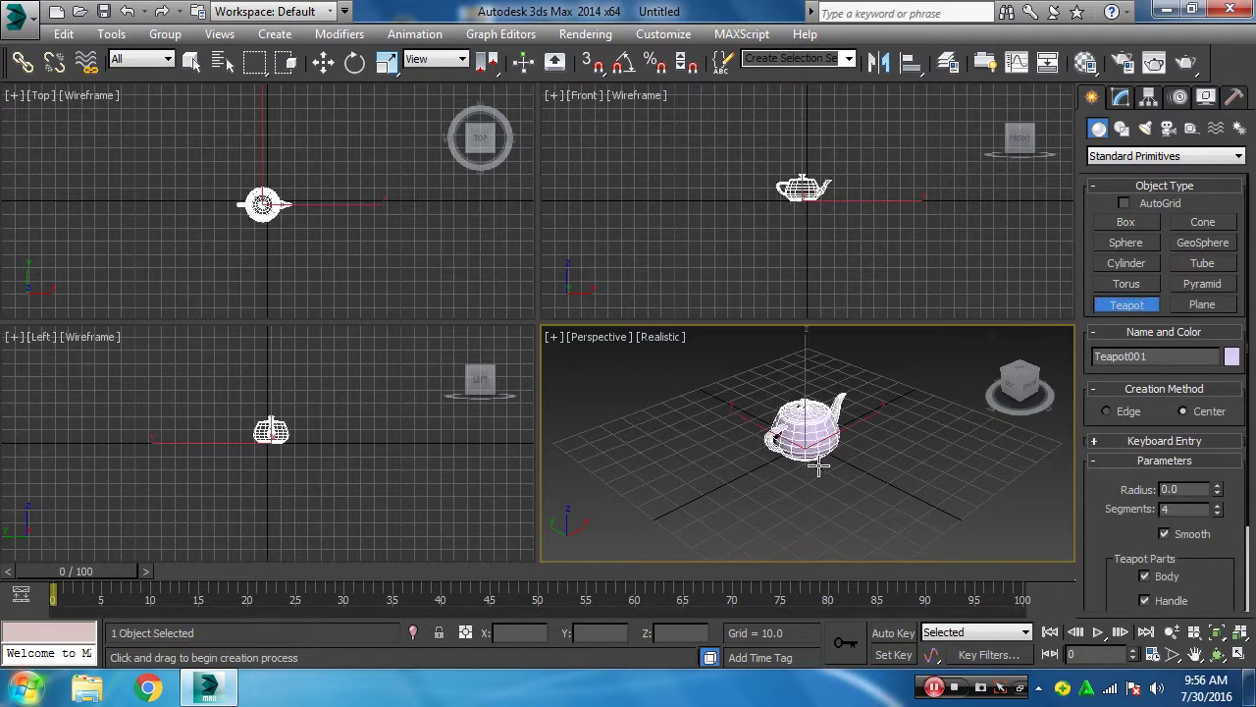
Step: Maximize the Perspective viewport and switch its shading to Shaded
click(1239, 653)
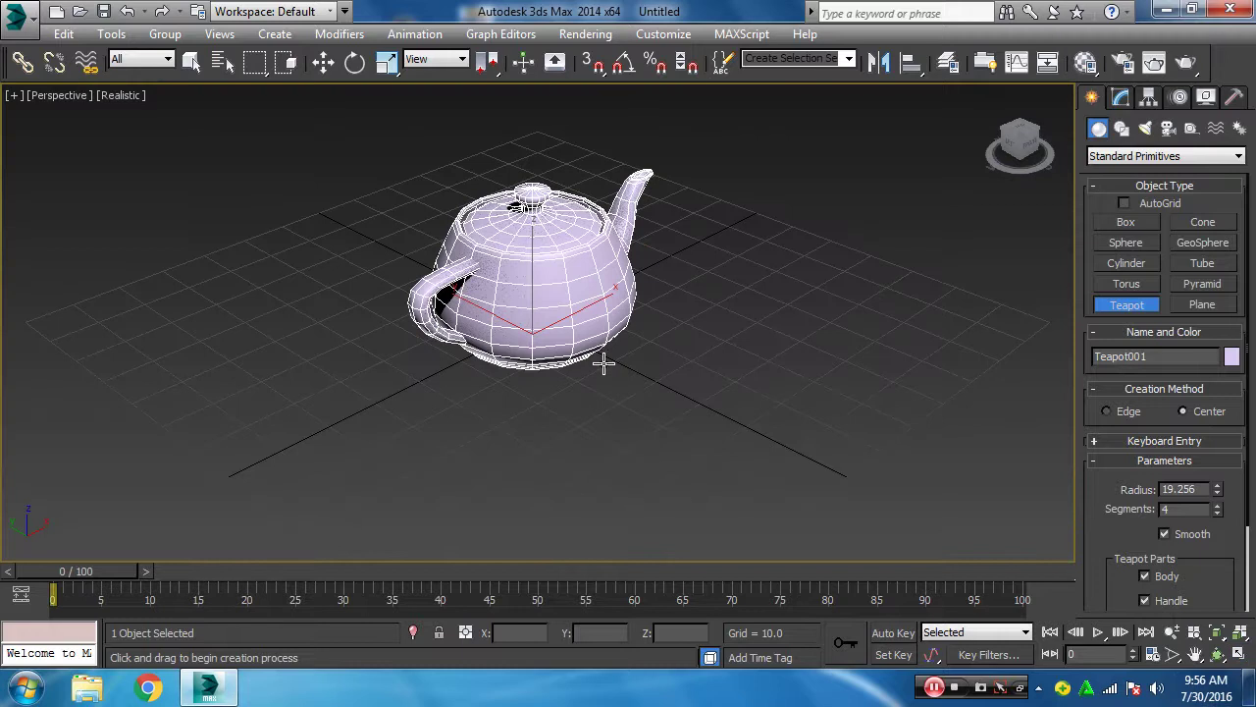
click(116, 97)
click(233, 137)
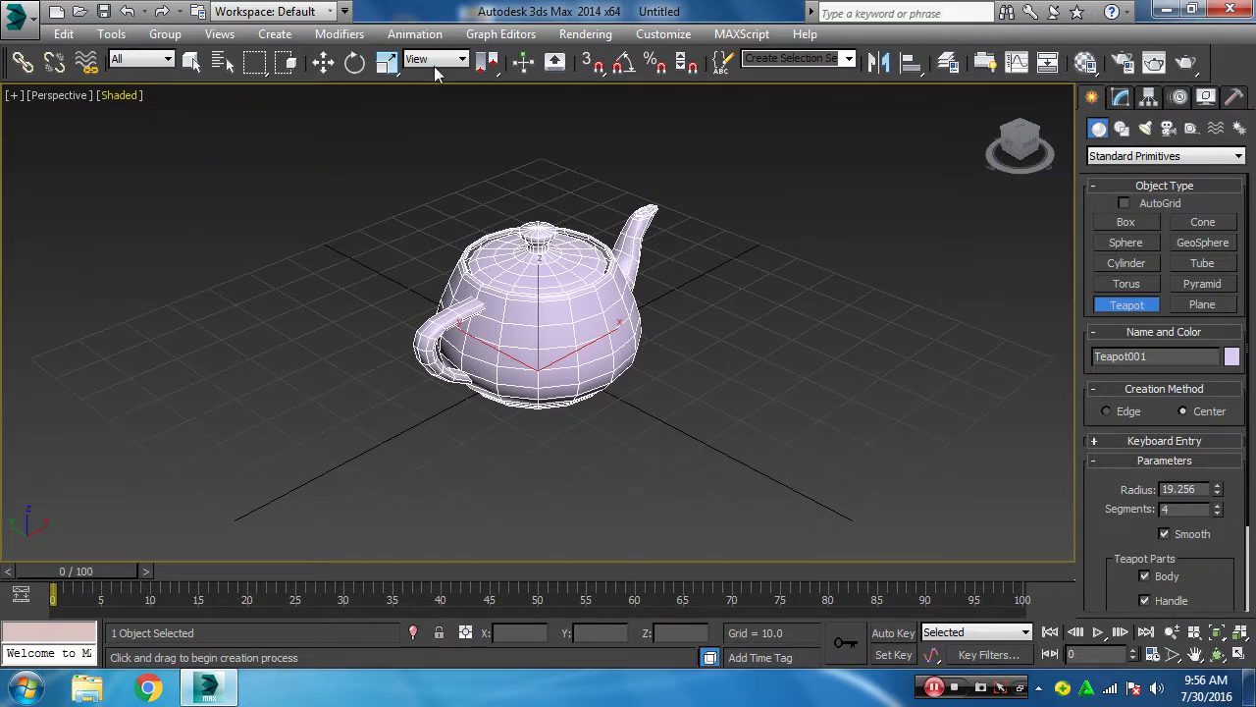
click(583, 35)
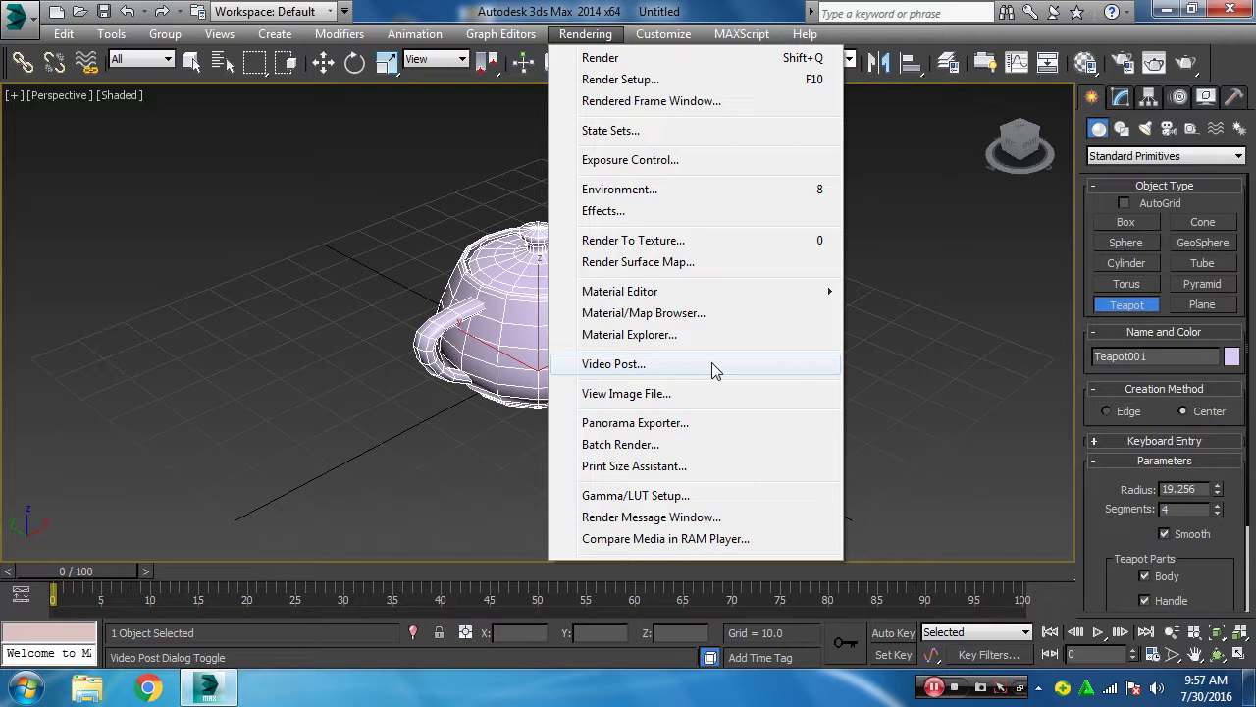
Step: Open the Video Post window from the Rendering menu
click(711, 364)
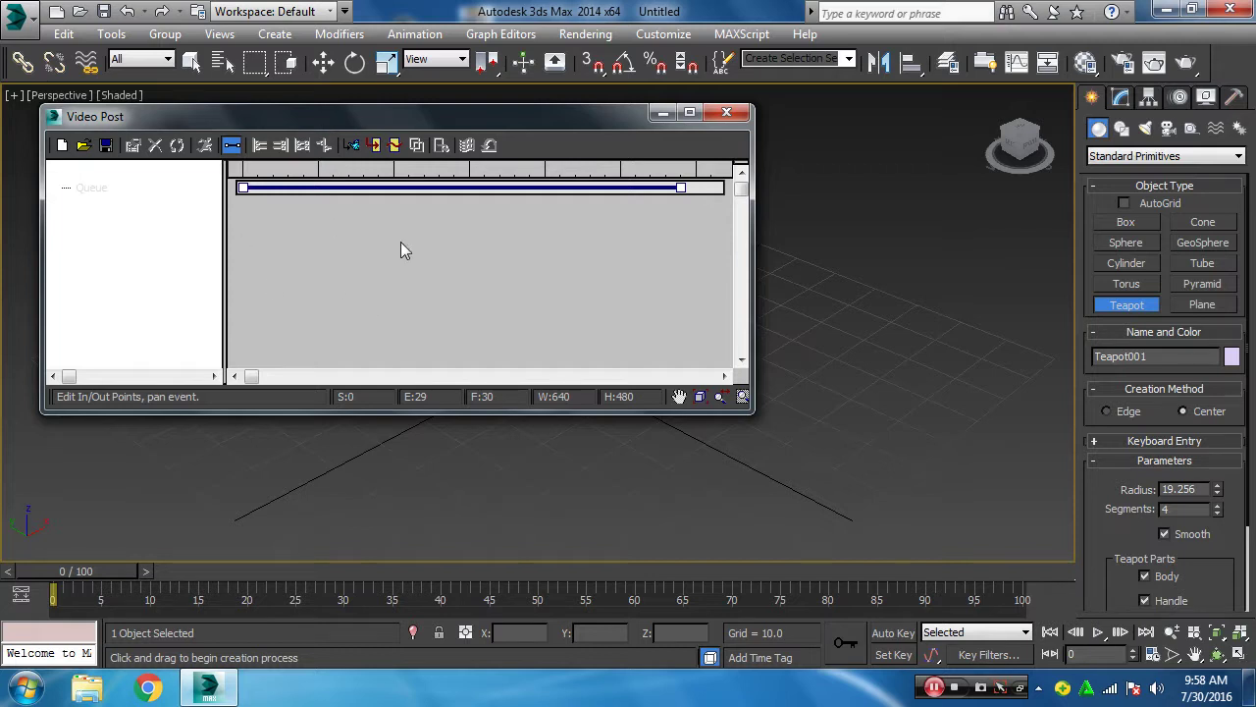
Step: Move the Video Post window to the right and start a new scene event
drag(317, 122, 352, 126)
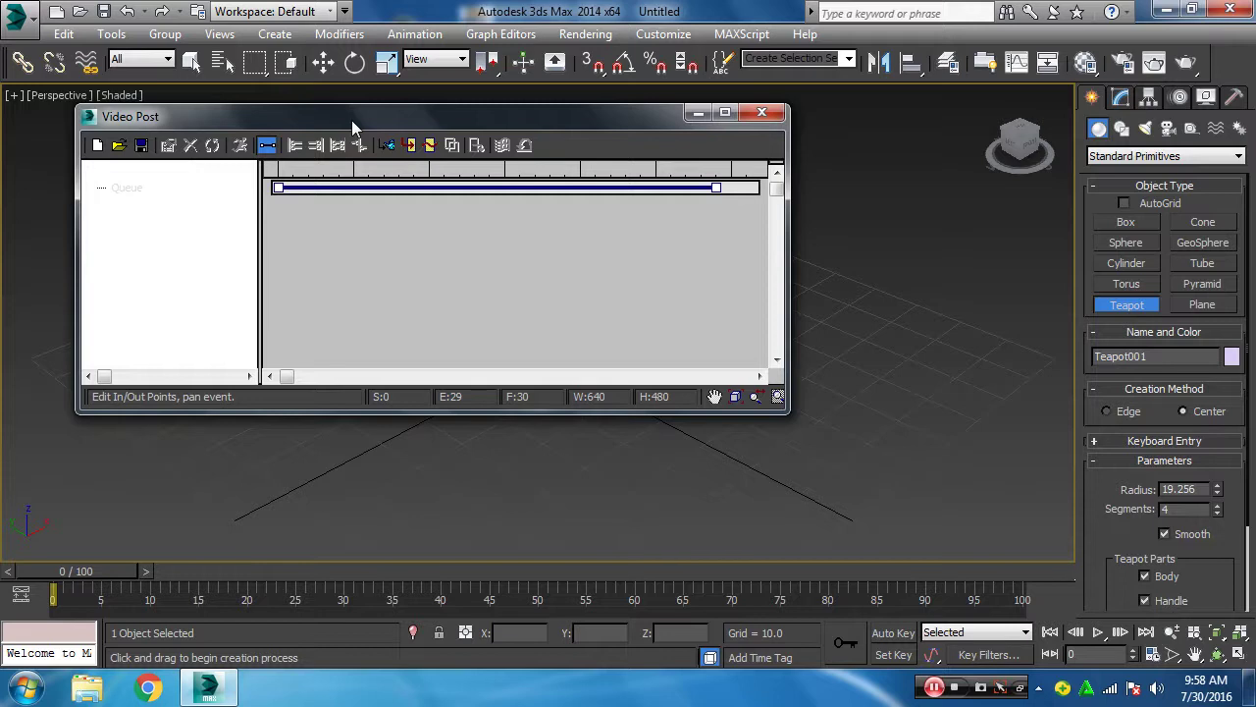
mouse_move(337, 117)
mouse_down()
mouse_move(688, 173)
mouse_move(703, 163)
mouse_up()
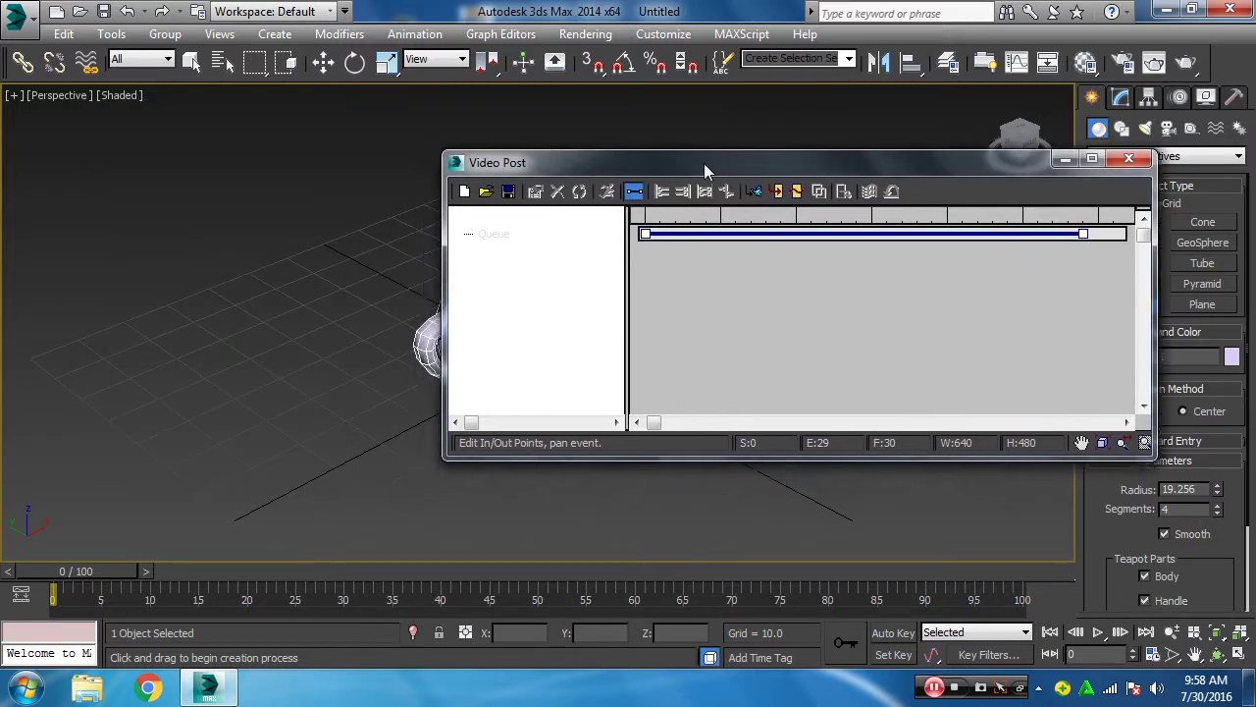
click(754, 194)
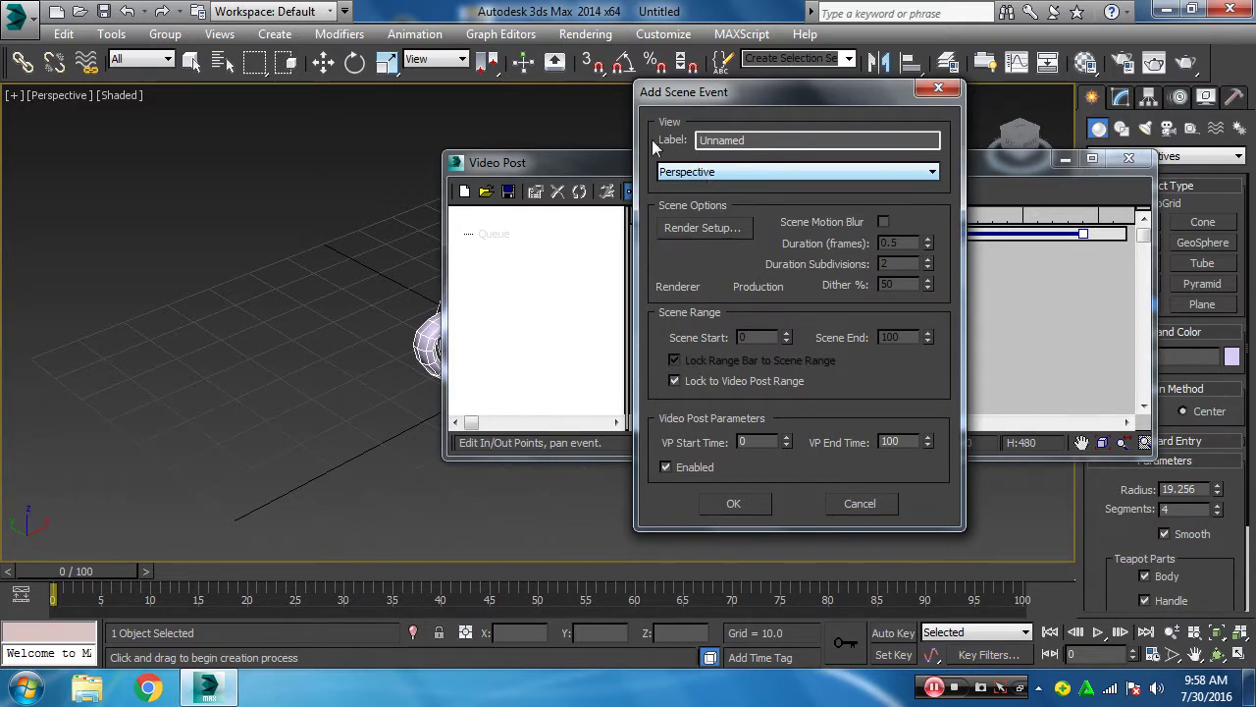
Step: Add the Perspective view as a scene event spanning frames 0–100, leaving render settings unchanged
click(688, 177)
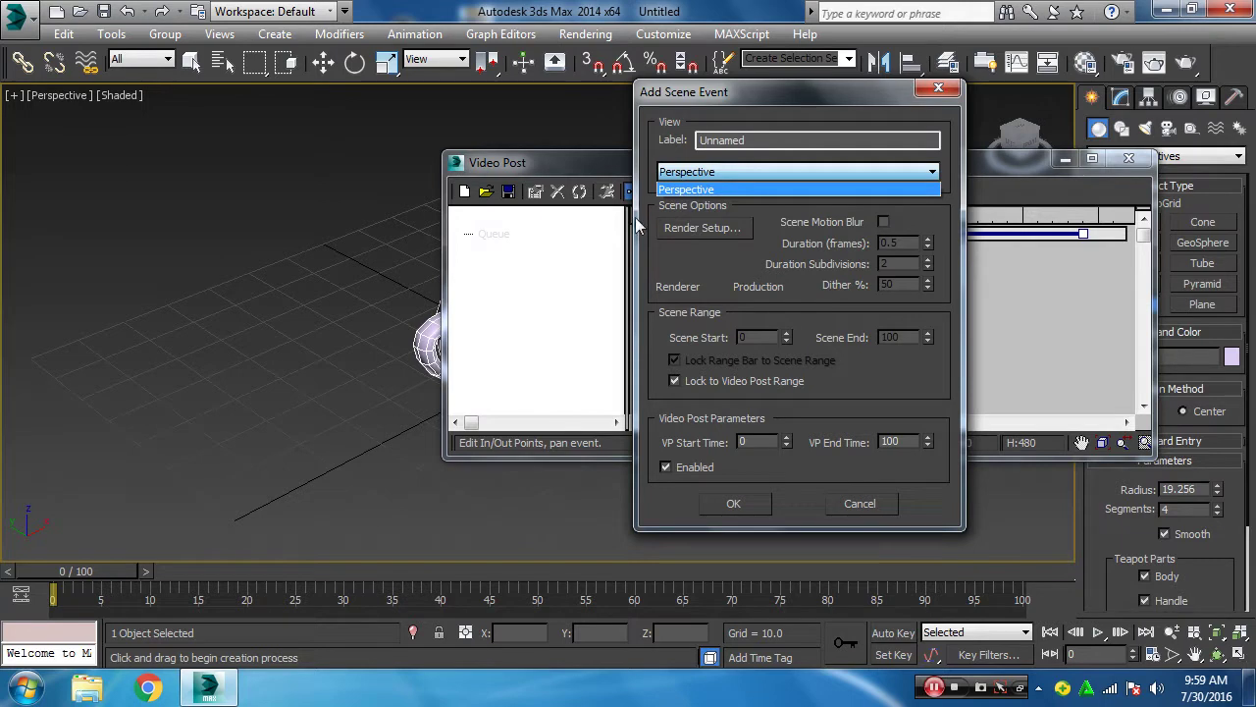
click(668, 94)
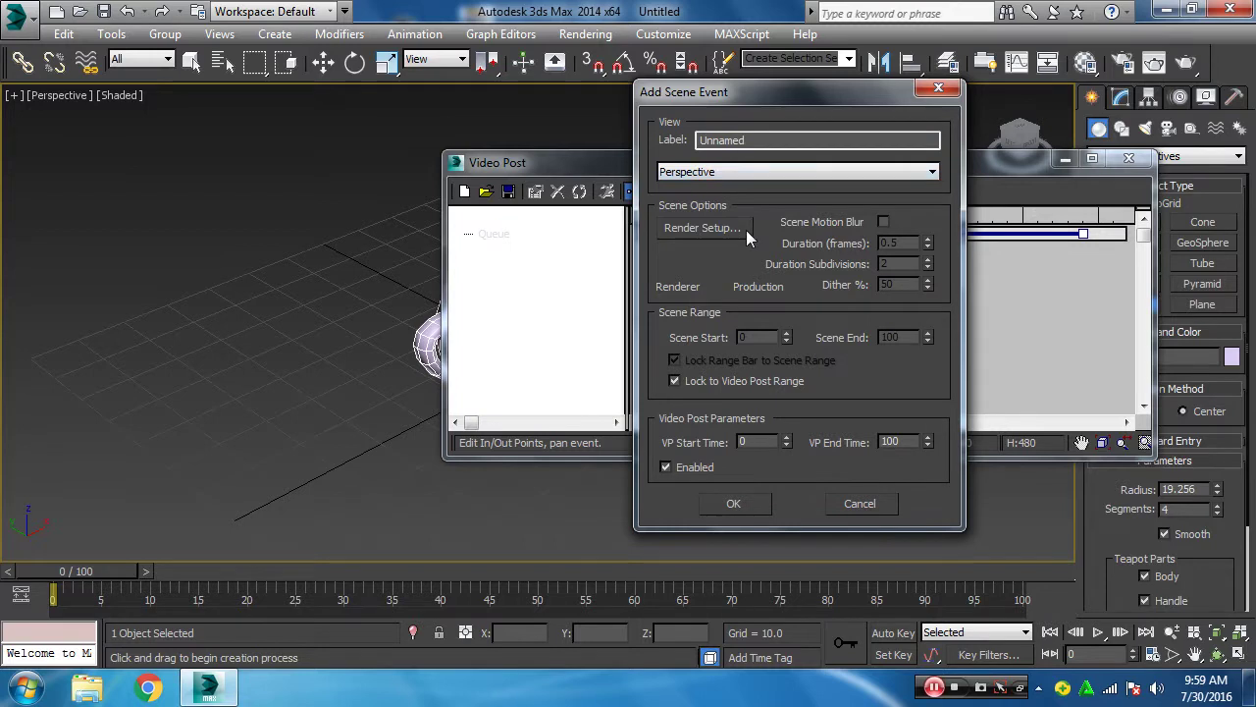
click(718, 224)
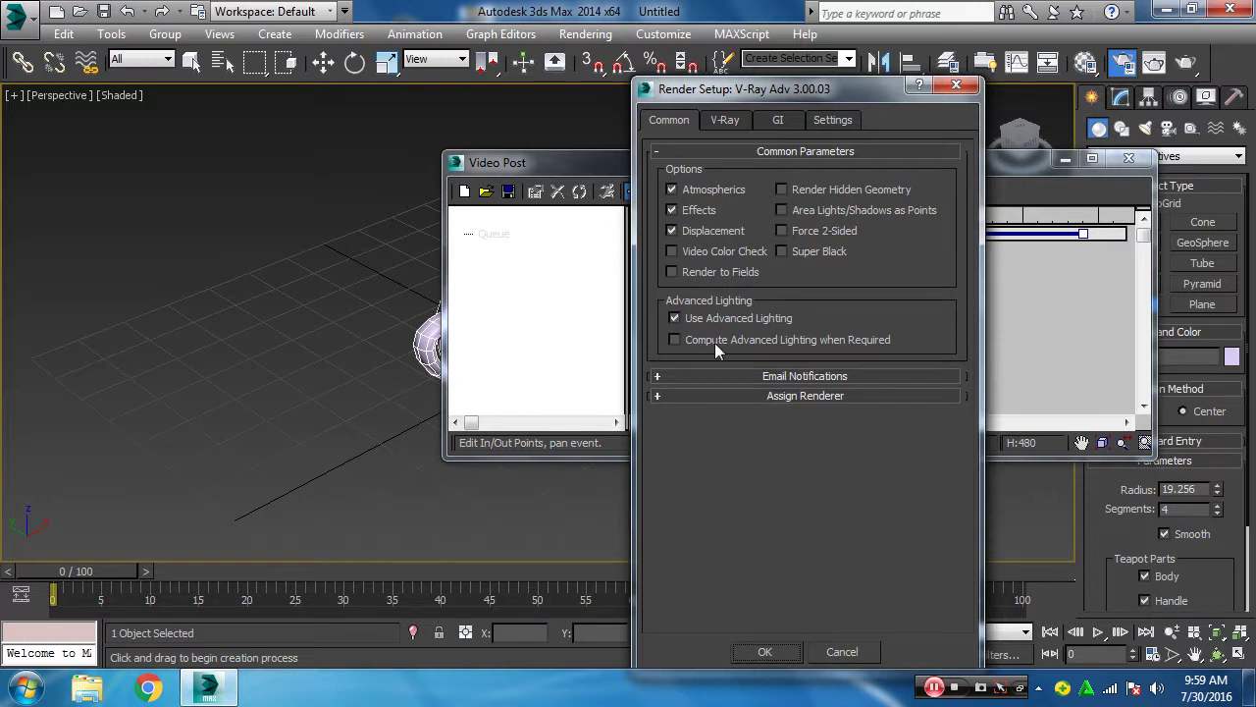
click(841, 651)
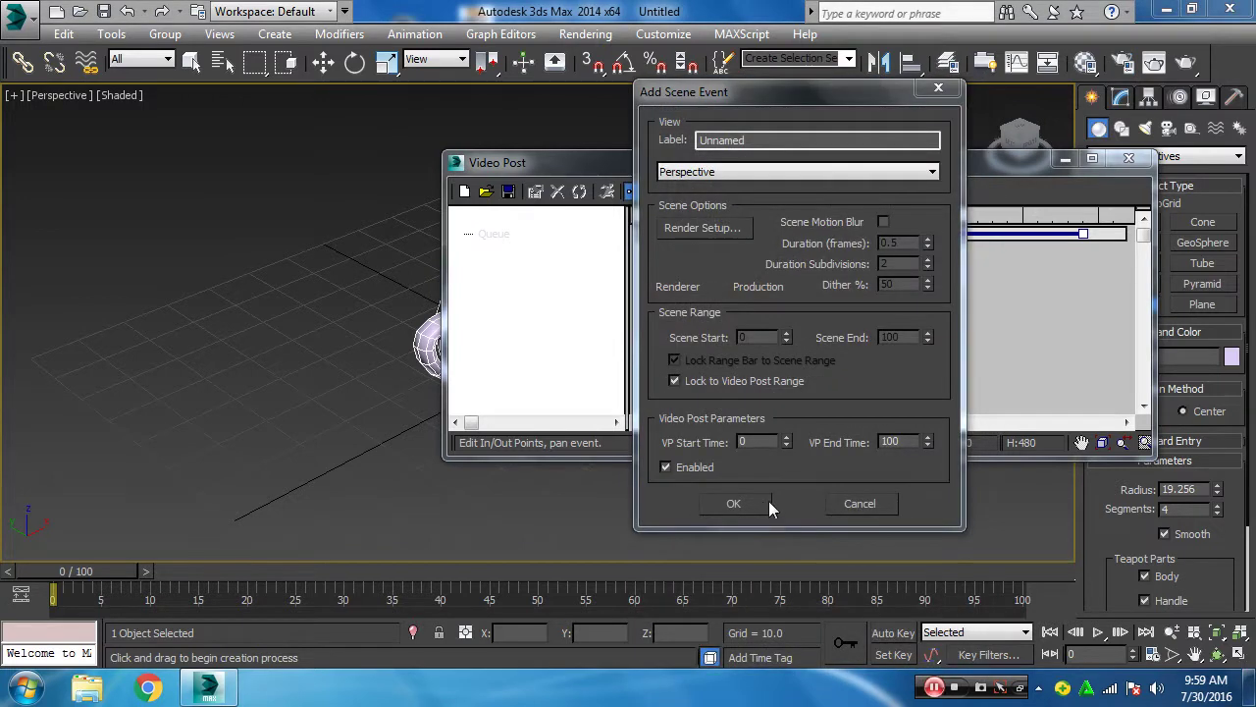
click(763, 503)
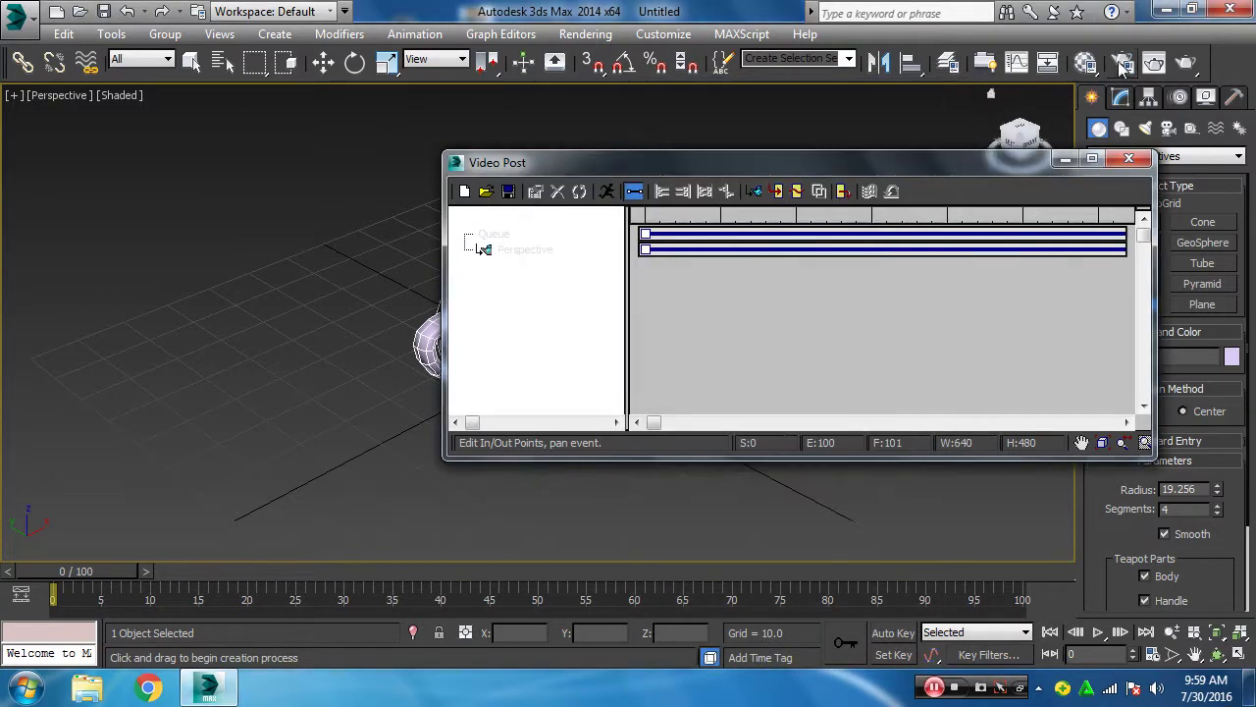
Step: Assign Default Scanline Renderer as the production renderer in Render Setup
click(1123, 62)
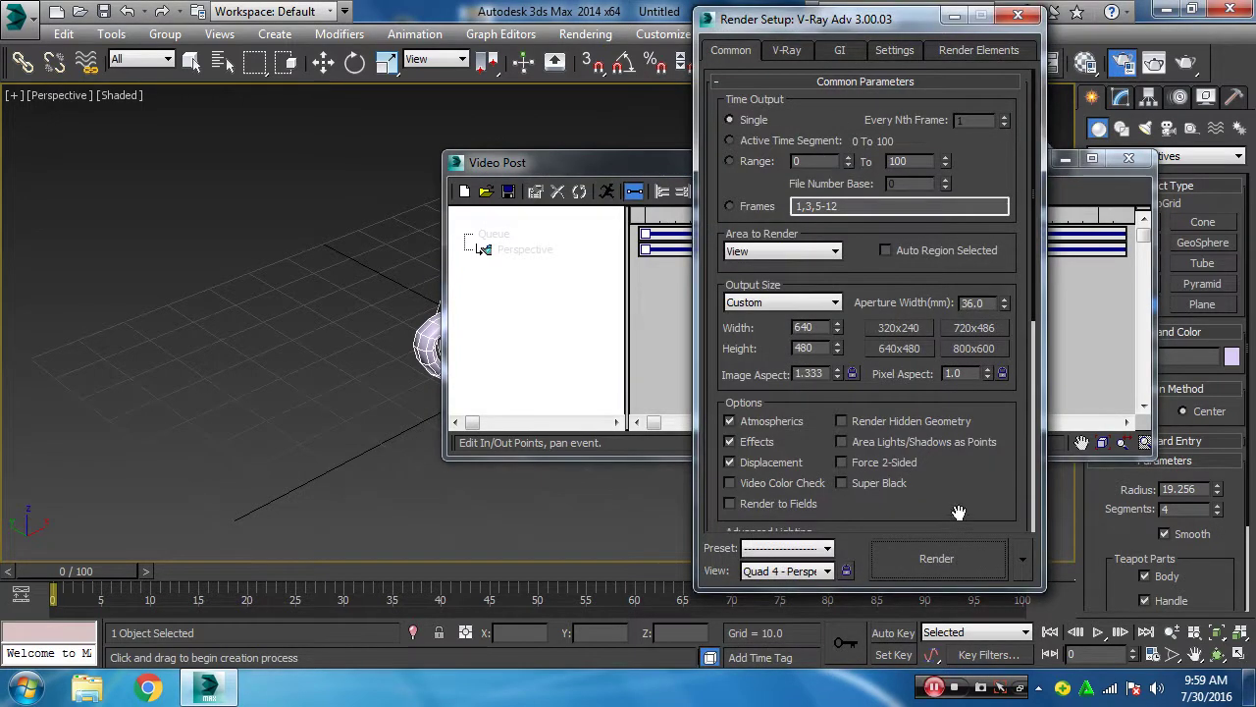
scroll(958, 512, down, 5)
scroll(898, 536, down, 1)
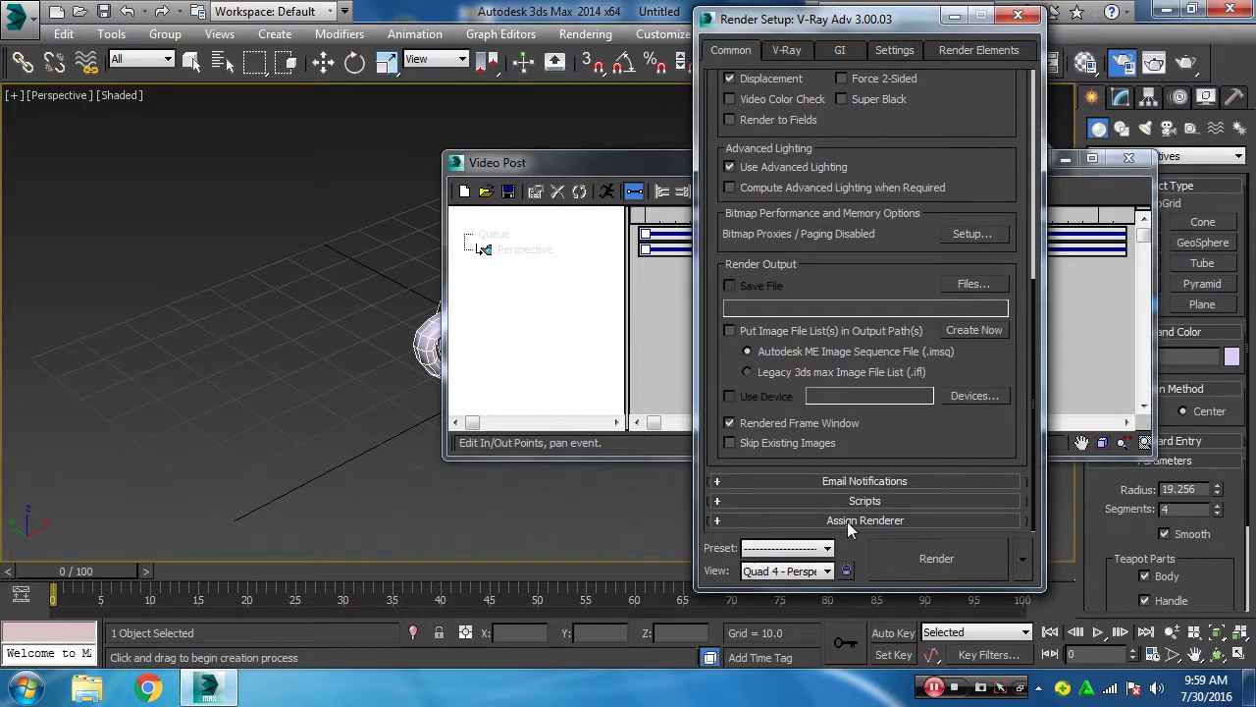
click(849, 524)
click(976, 439)
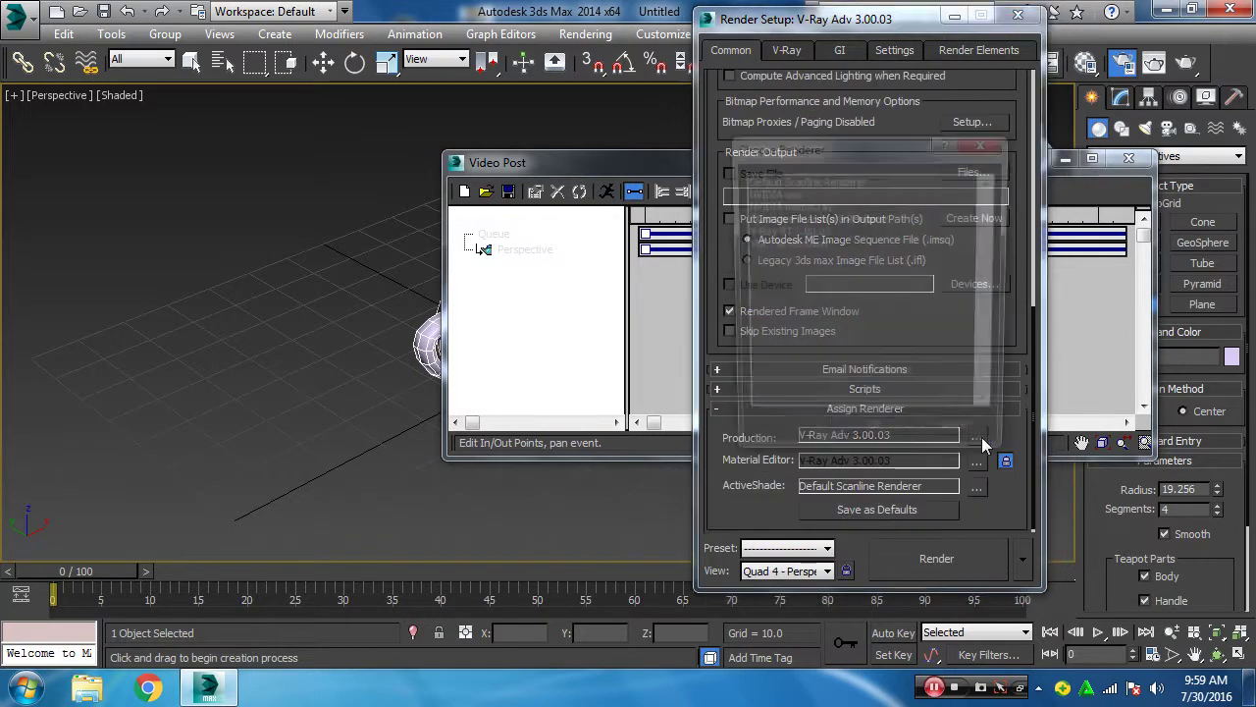
double_click(823, 180)
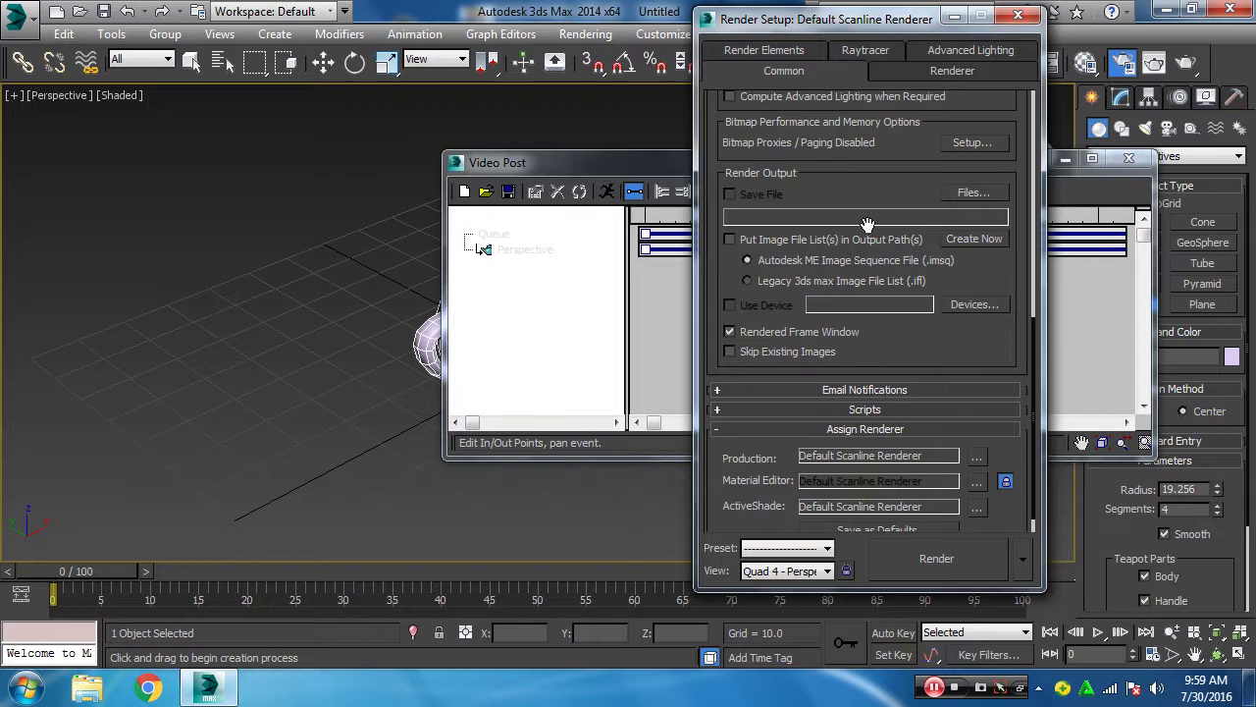
Step: Minimize Render Setup and open Edit Scene Event for the Perspective event
click(955, 18)
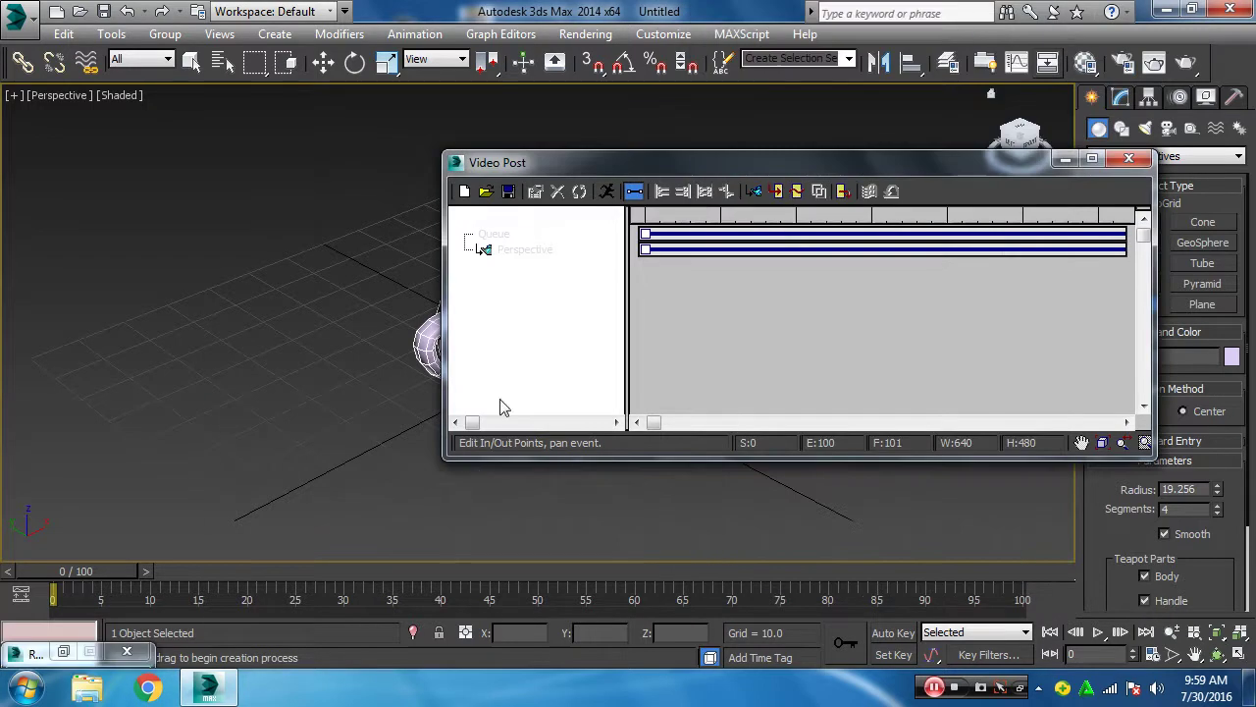
click(536, 252)
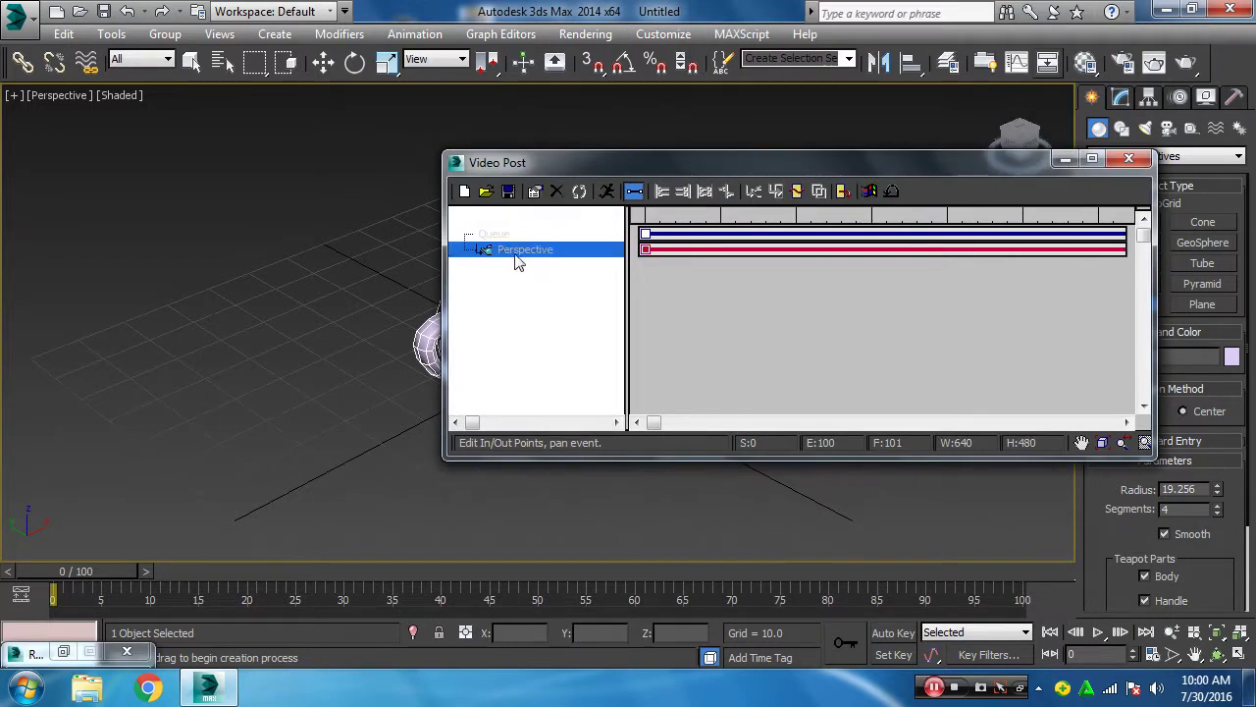
double_click(485, 254)
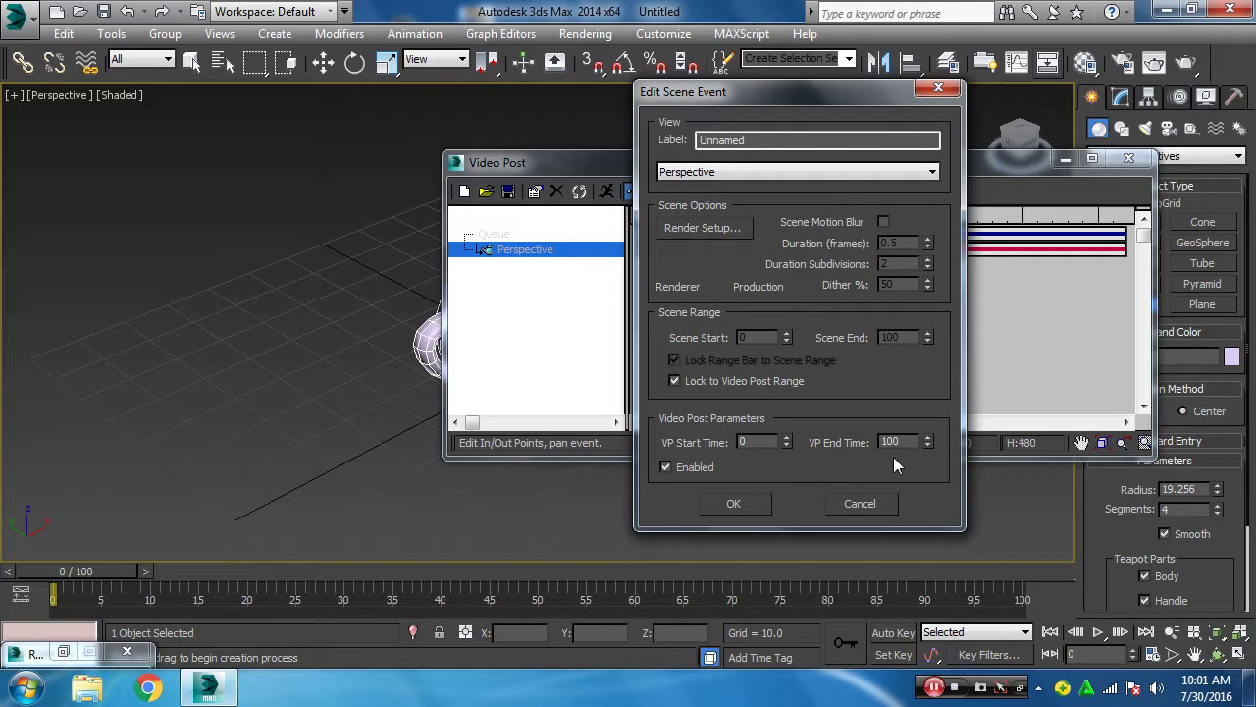
Step: Close Edit Scene Event and reposition Video Post, leaving the Perspective event deselected
click(733, 503)
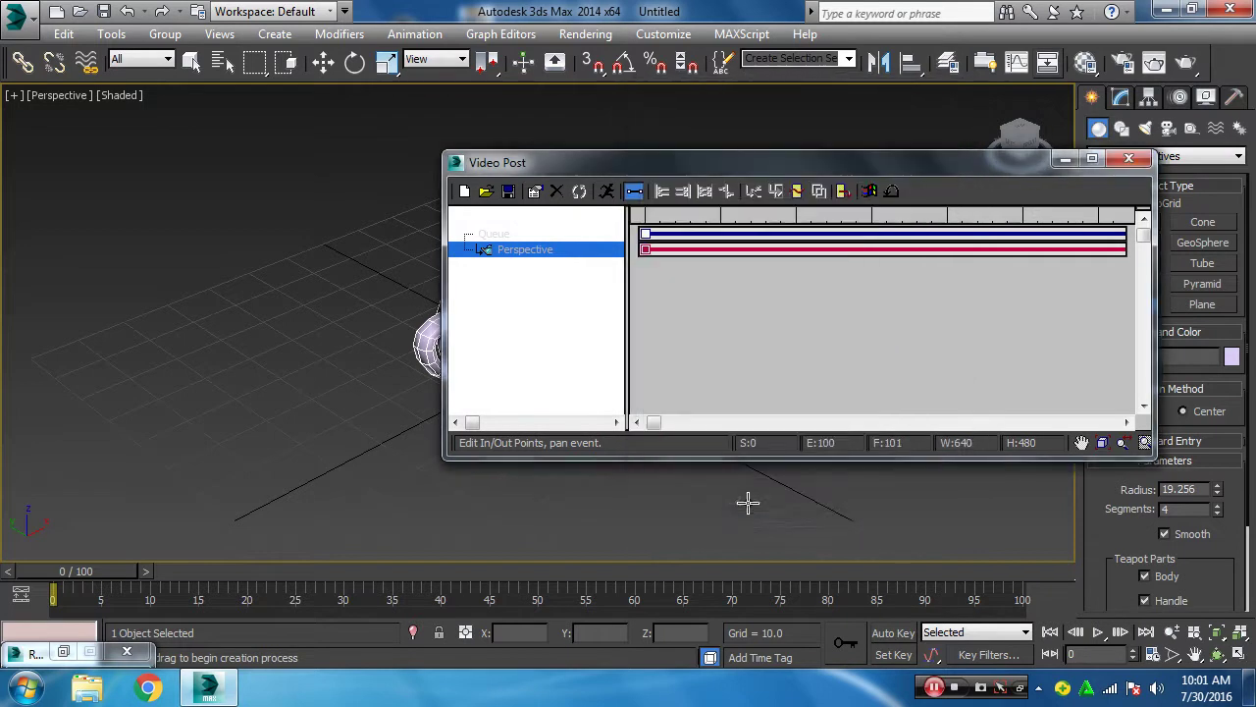
click(541, 278)
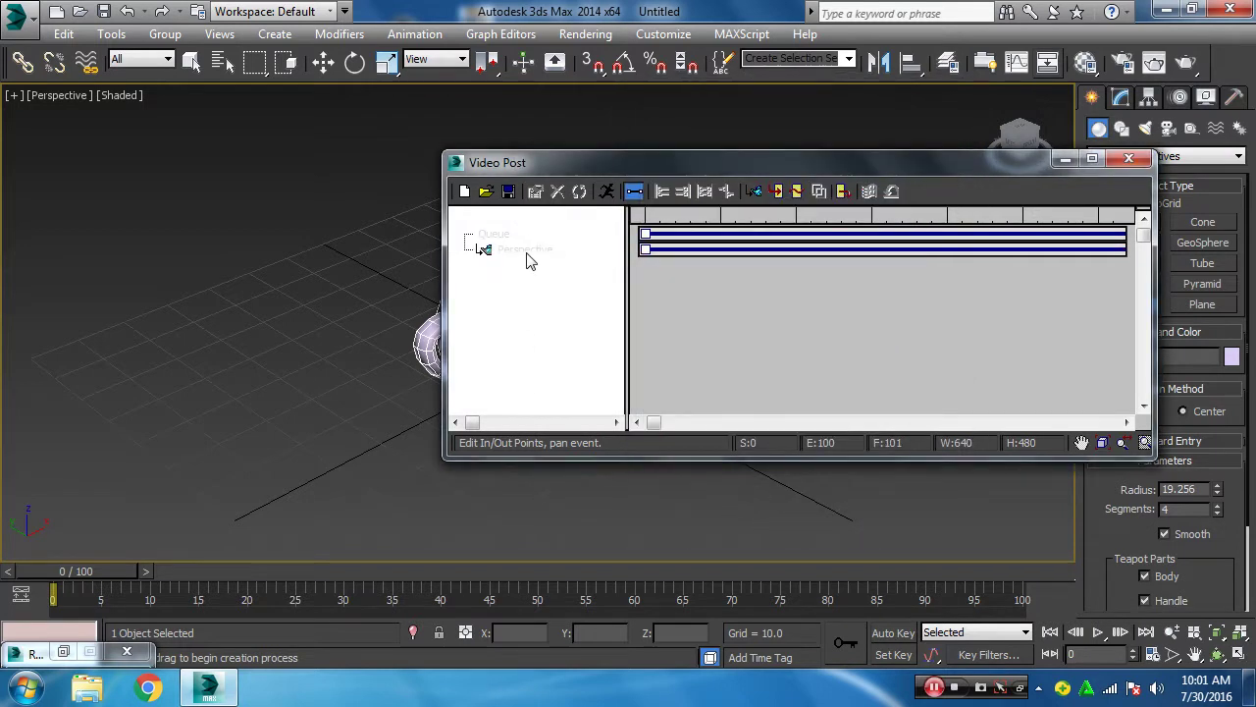
click(527, 256)
click(547, 285)
click(523, 252)
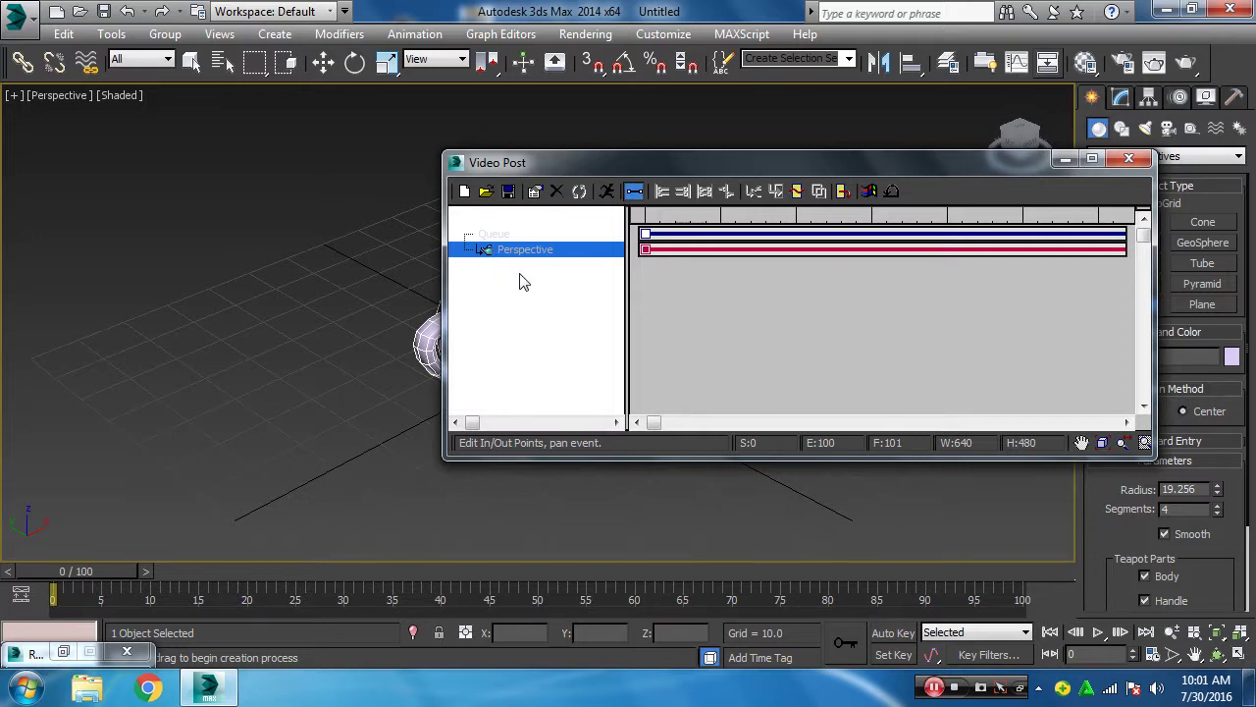
mouse_move(622, 159)
mouse_down()
mouse_move(657, 167)
mouse_move(621, 156)
mouse_up()
click(589, 274)
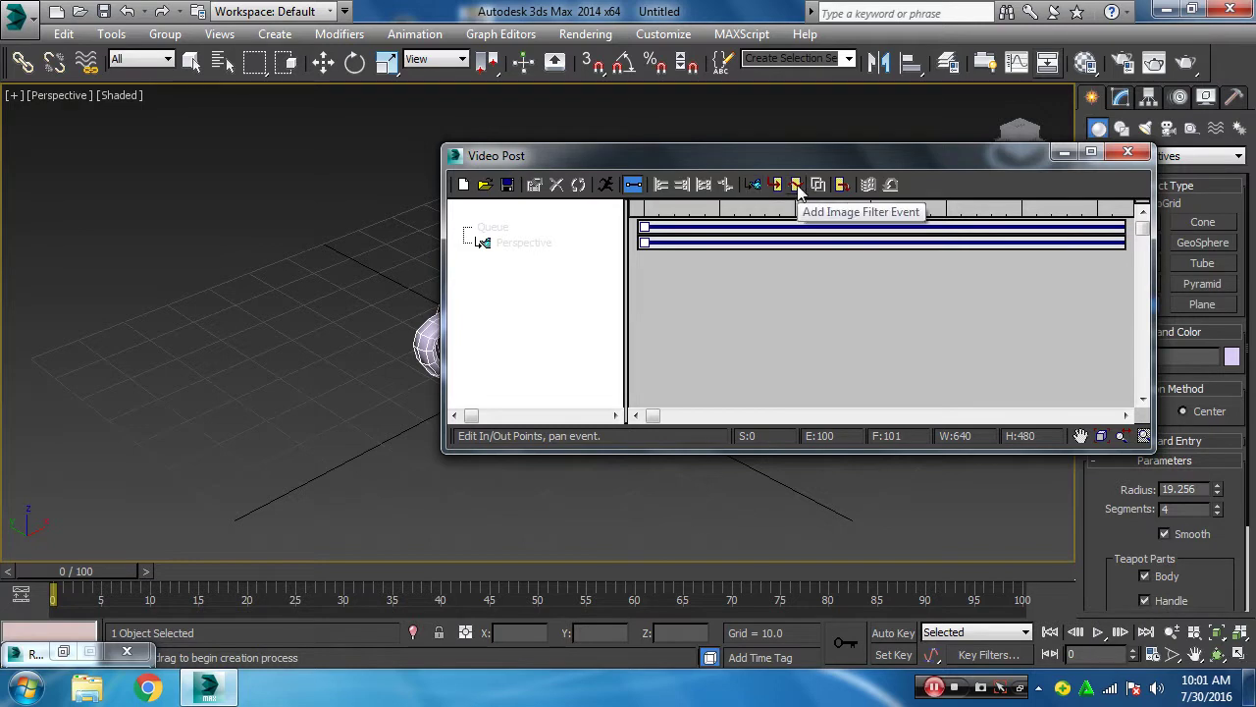
Step: Add a Lens Effects Glow image filter event below the Perspective event and select it
click(797, 186)
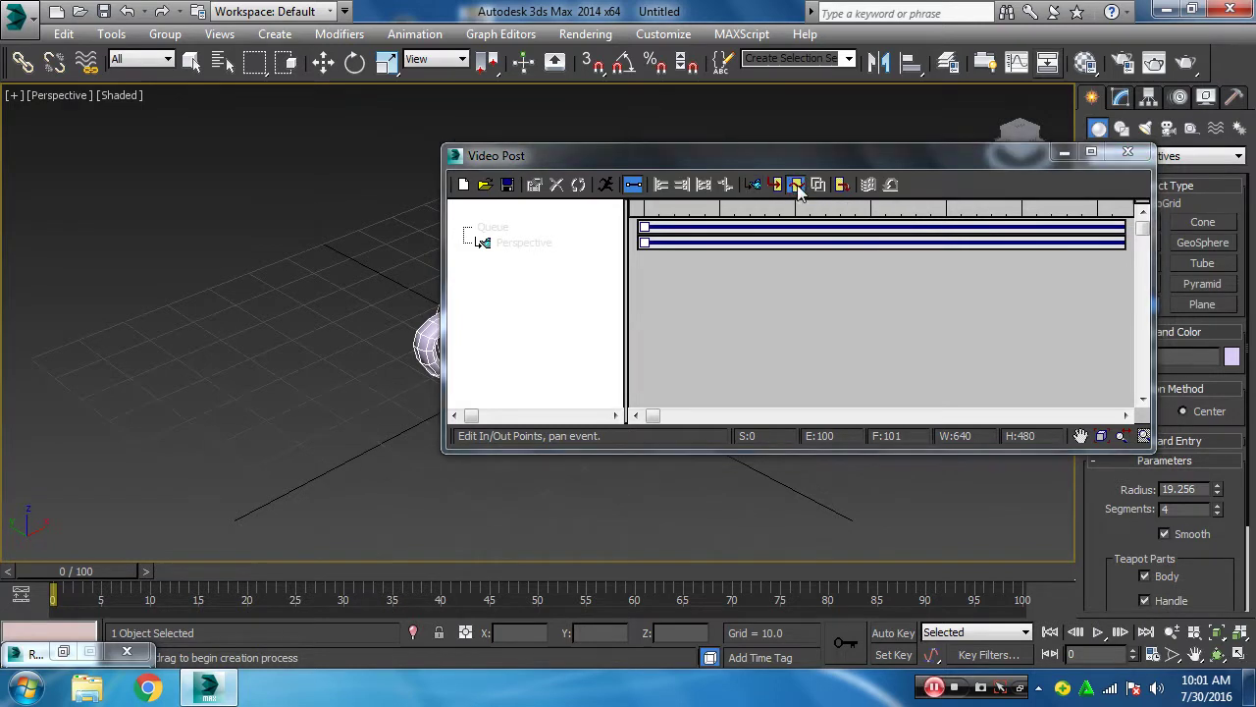
drag(748, 137, 332, 90)
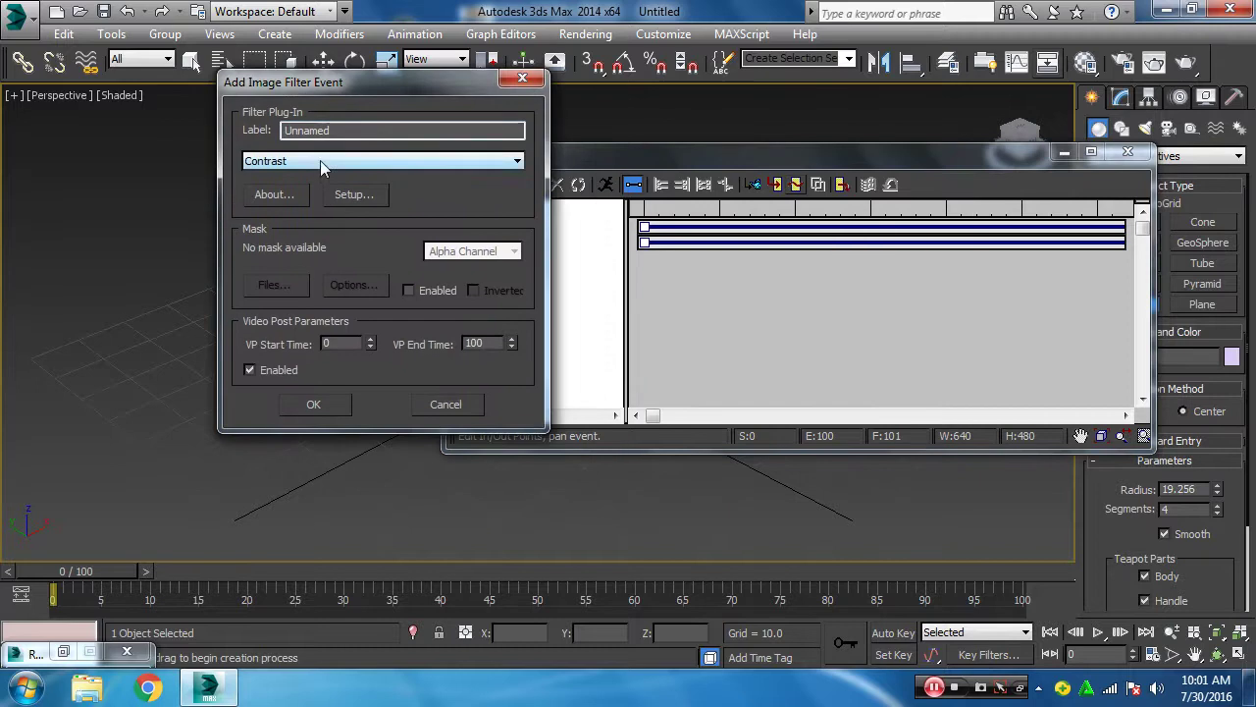
click(320, 160)
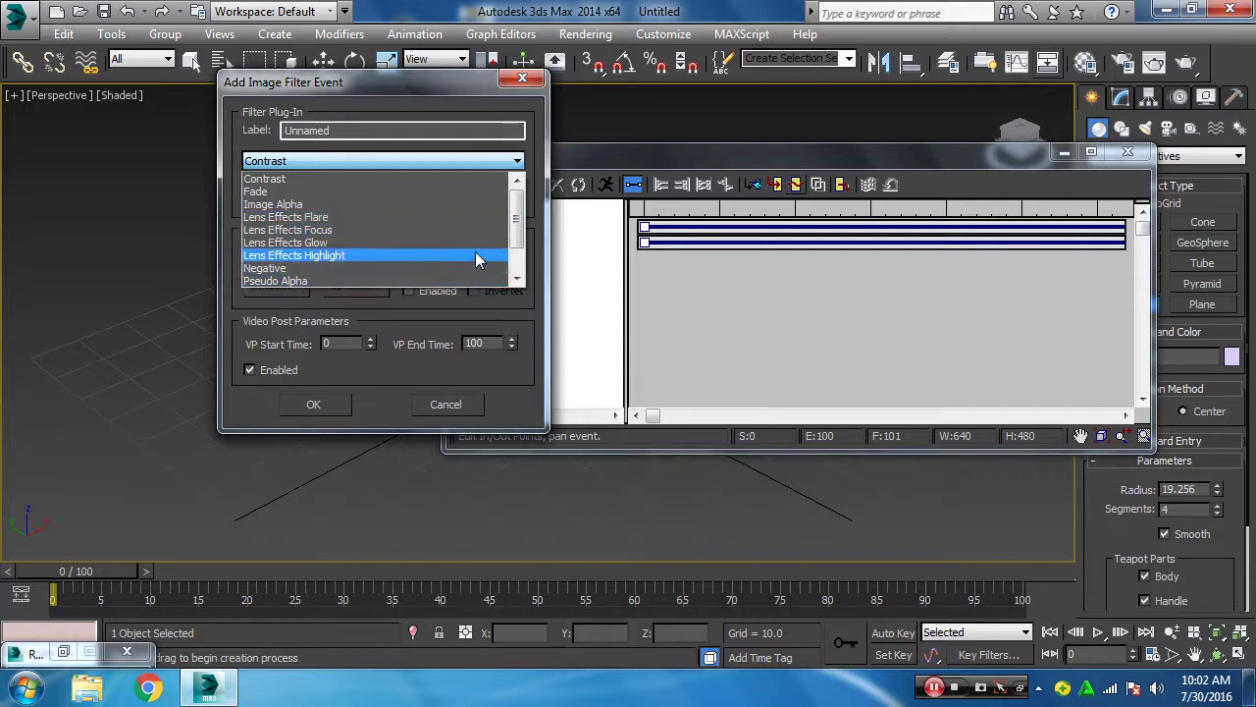
scroll(442, 245, down, 1)
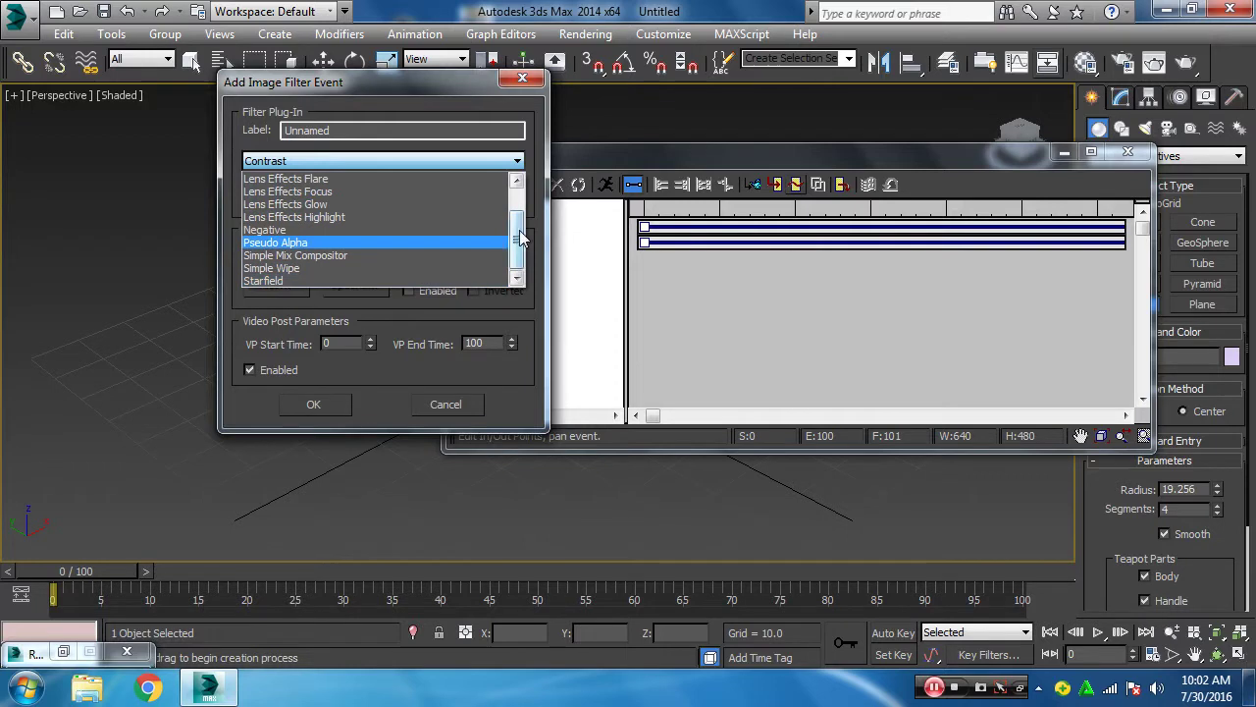
drag(520, 237, 530, 188)
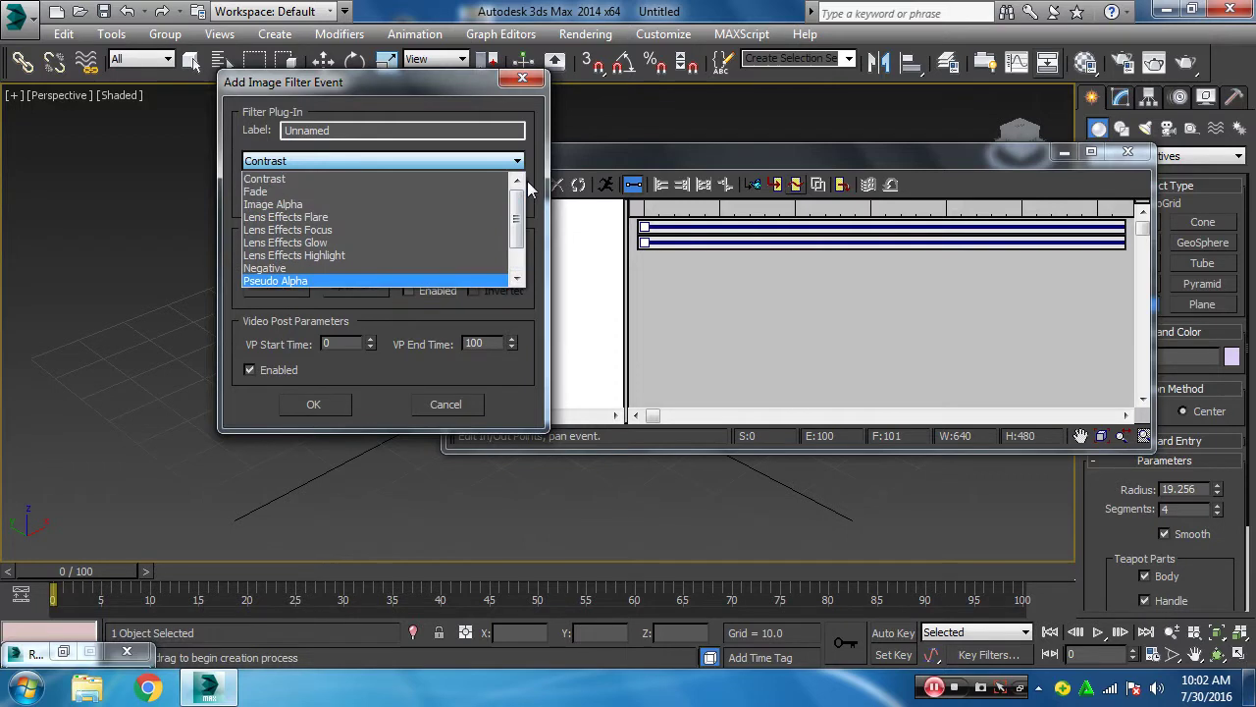
click(327, 243)
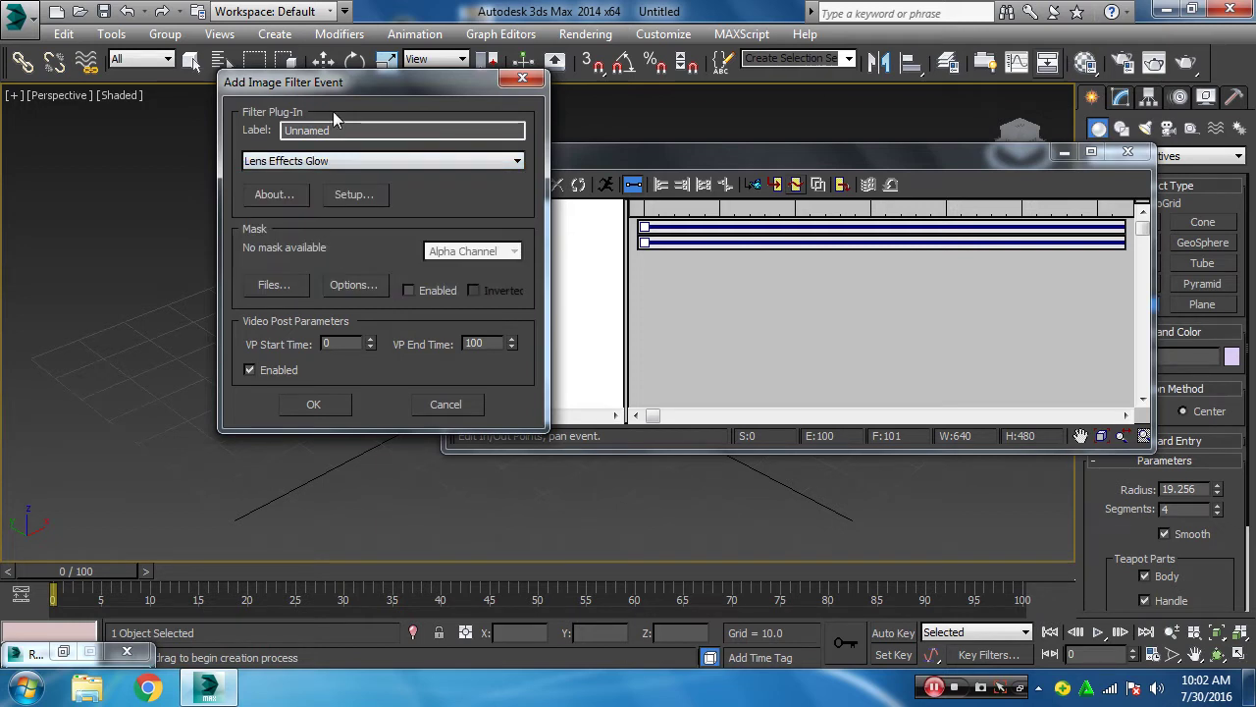
click(314, 405)
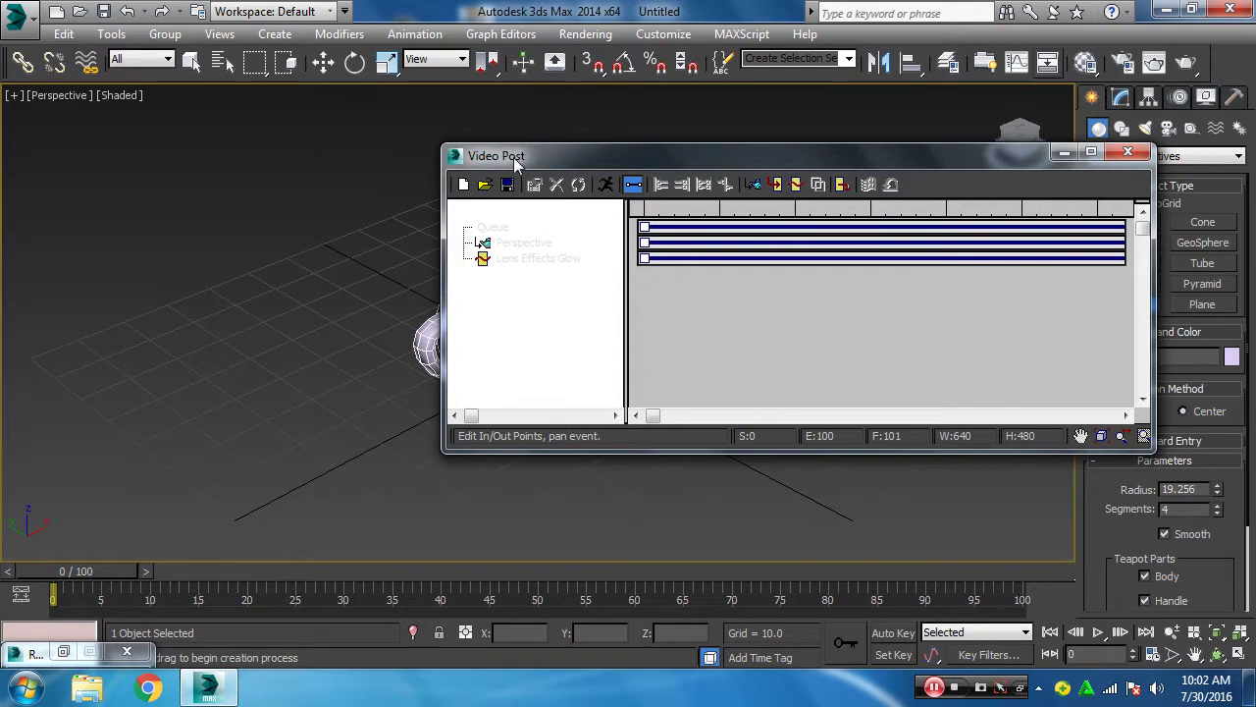
drag(514, 157, 589, 150)
click(596, 253)
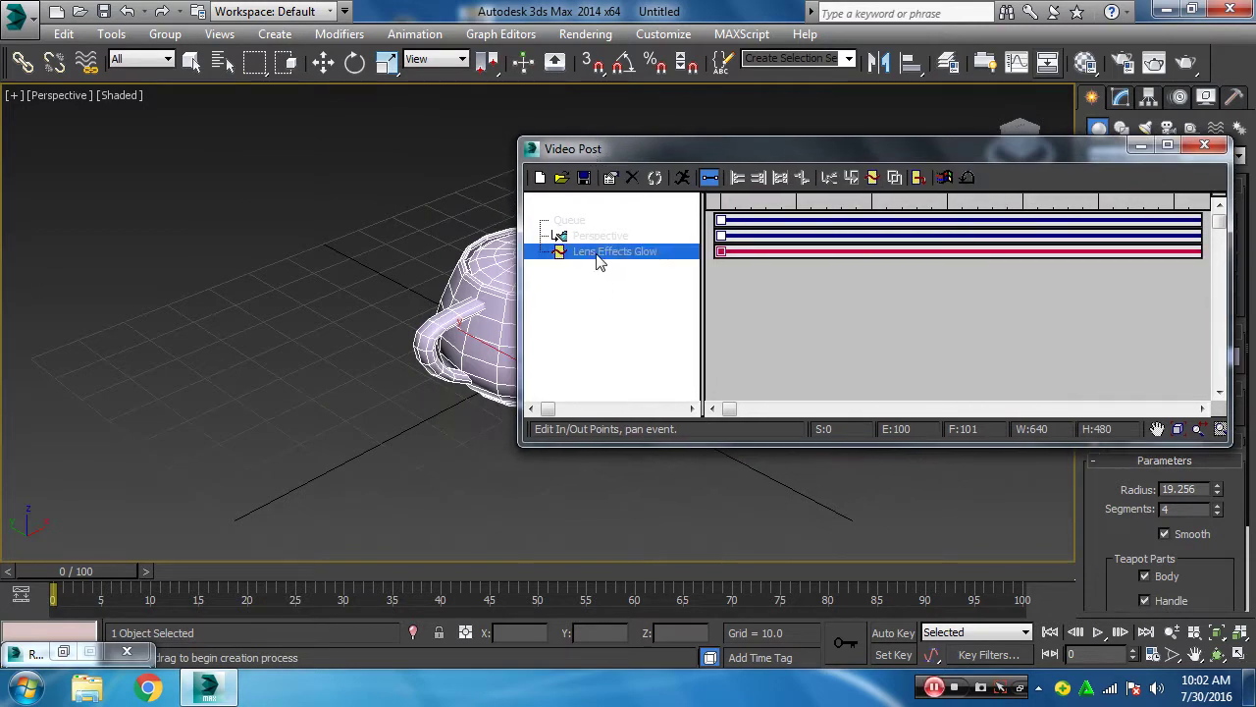
double_click(599, 260)
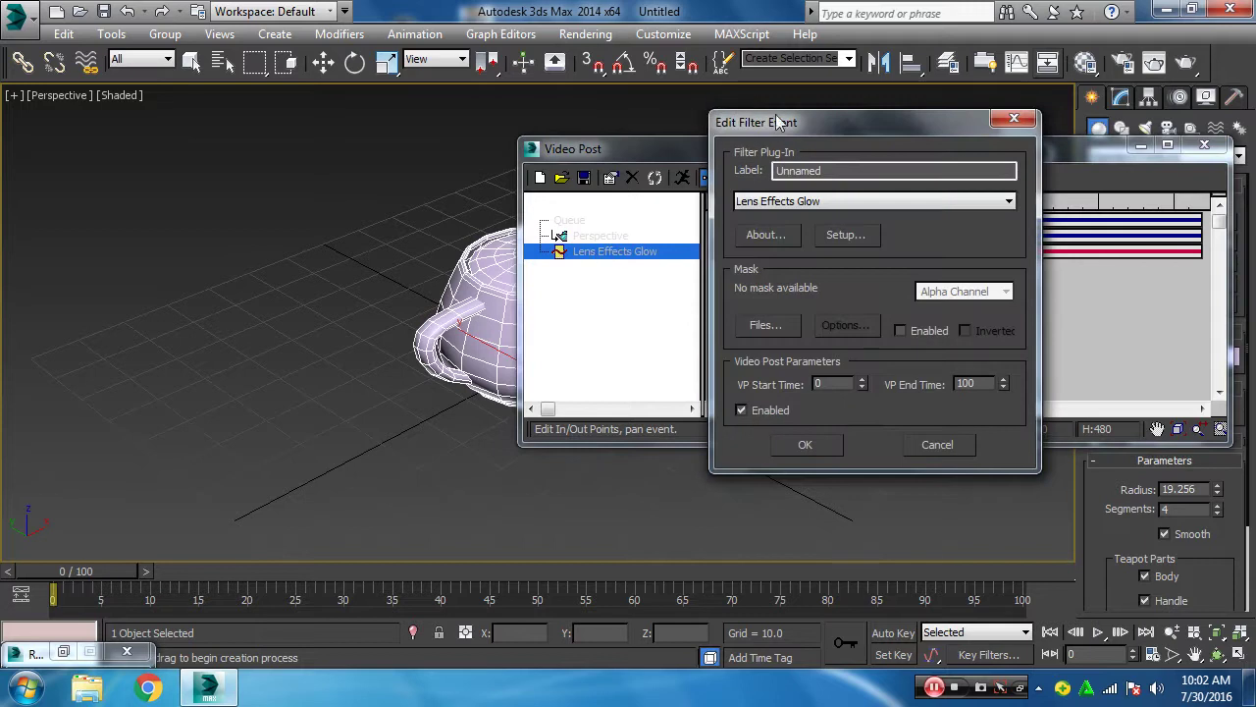
drag(780, 122, 153, 152)
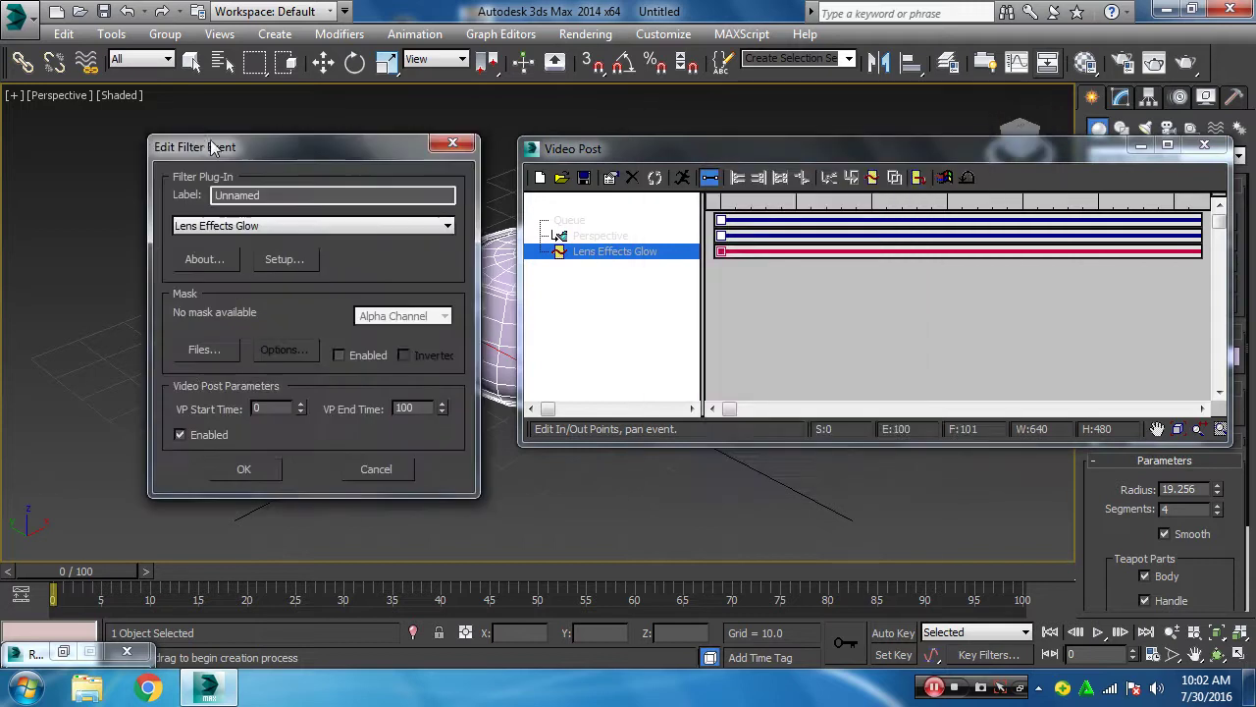
click(378, 468)
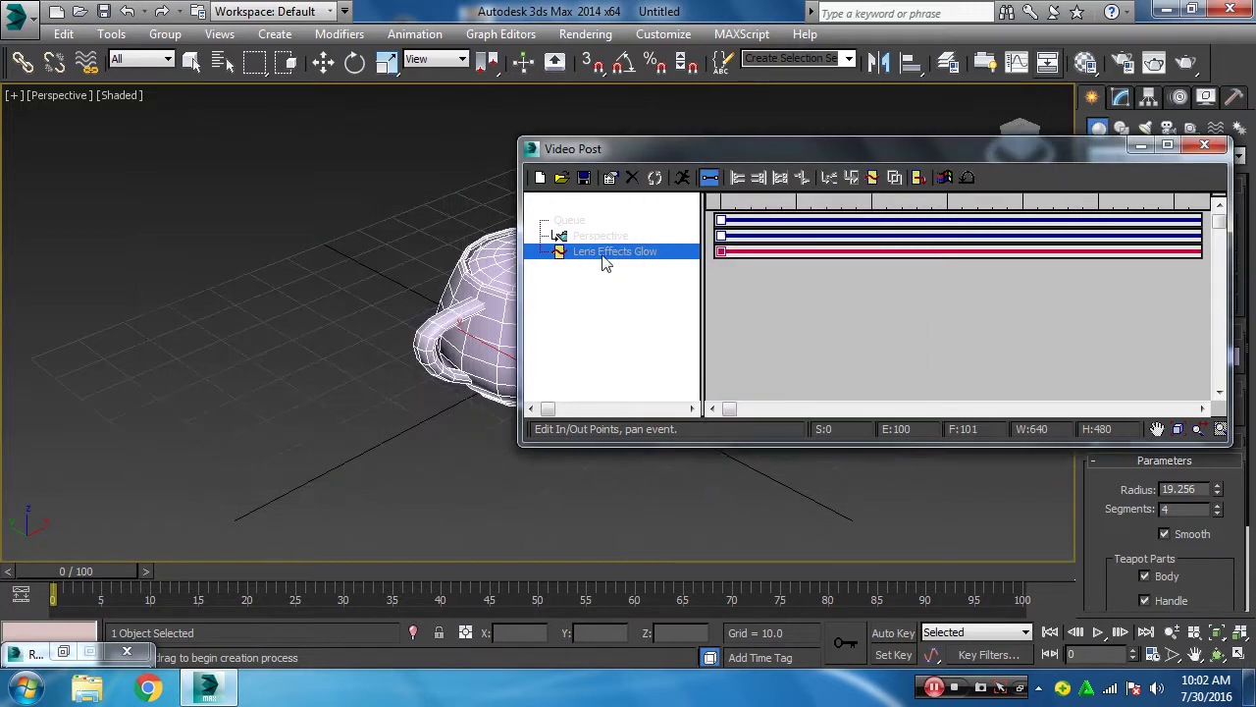
click(632, 177)
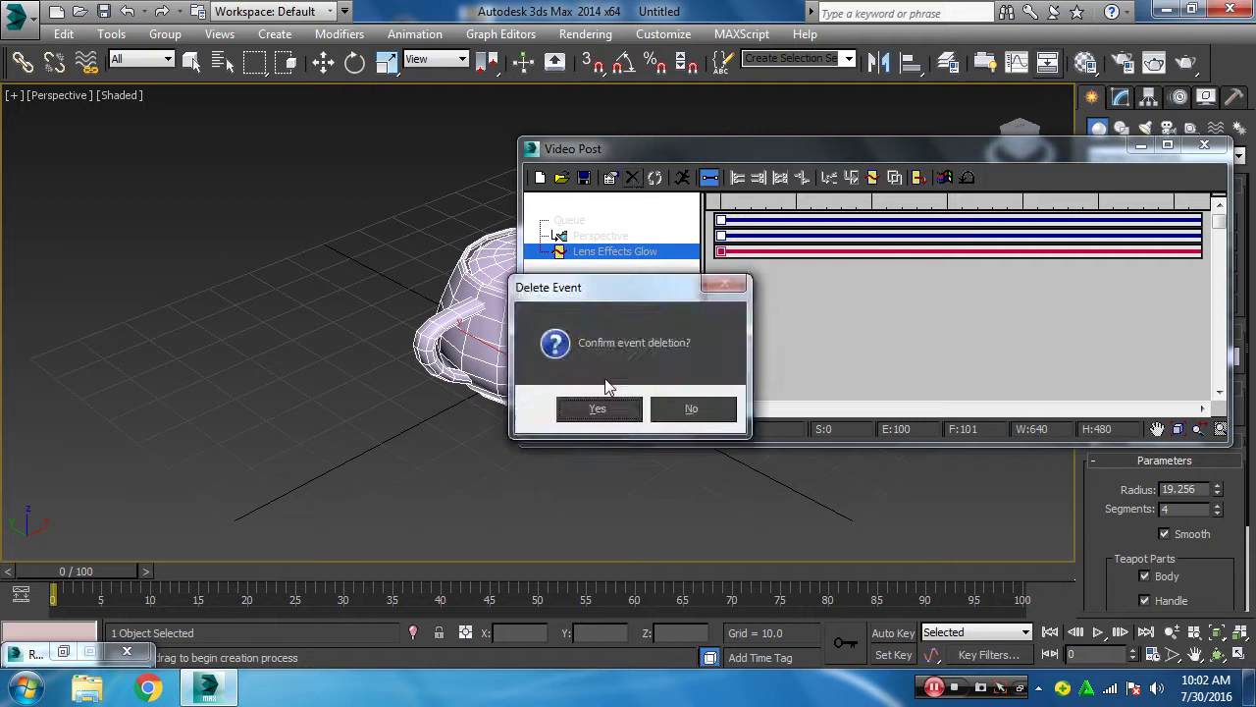
click(589, 415)
click(872, 177)
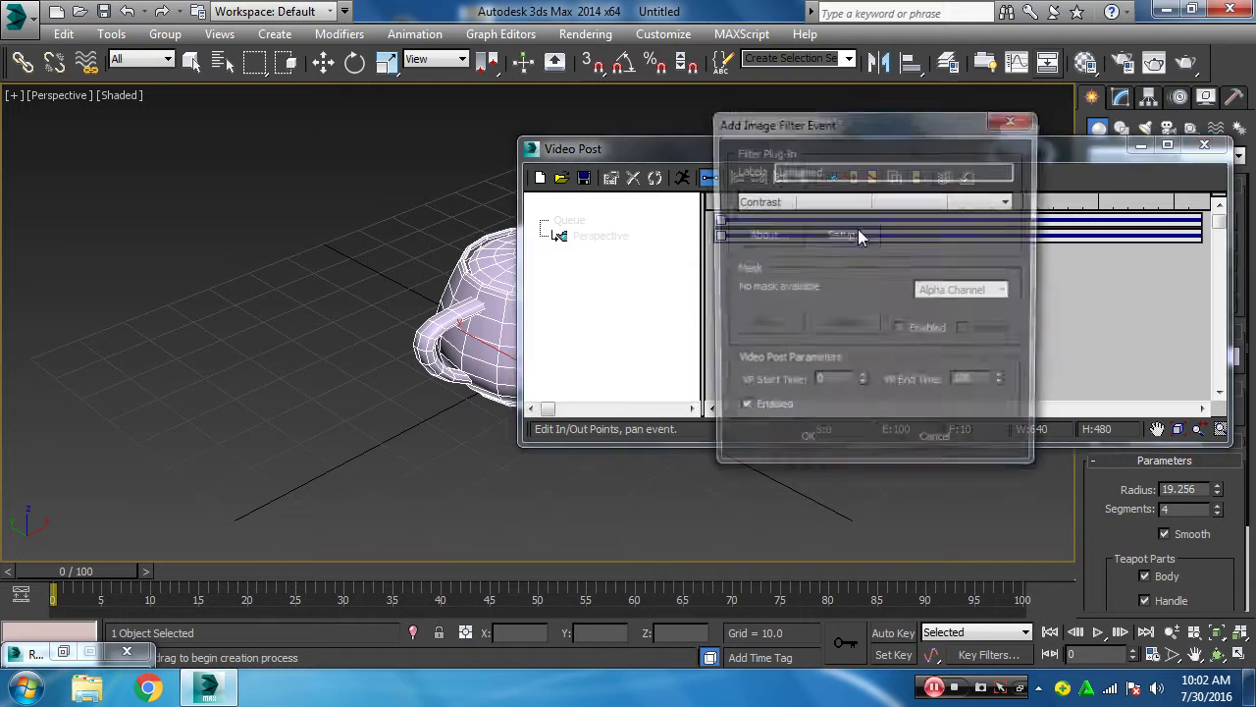
click(928, 448)
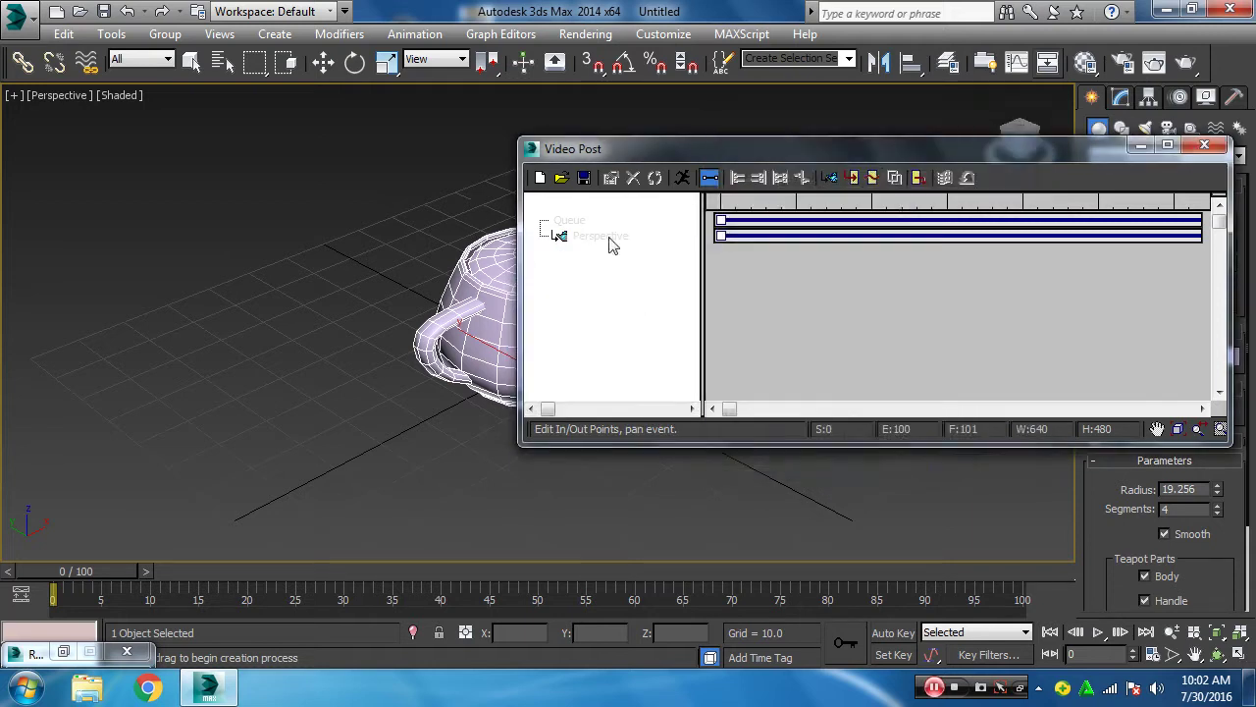
click(871, 181)
click(805, 201)
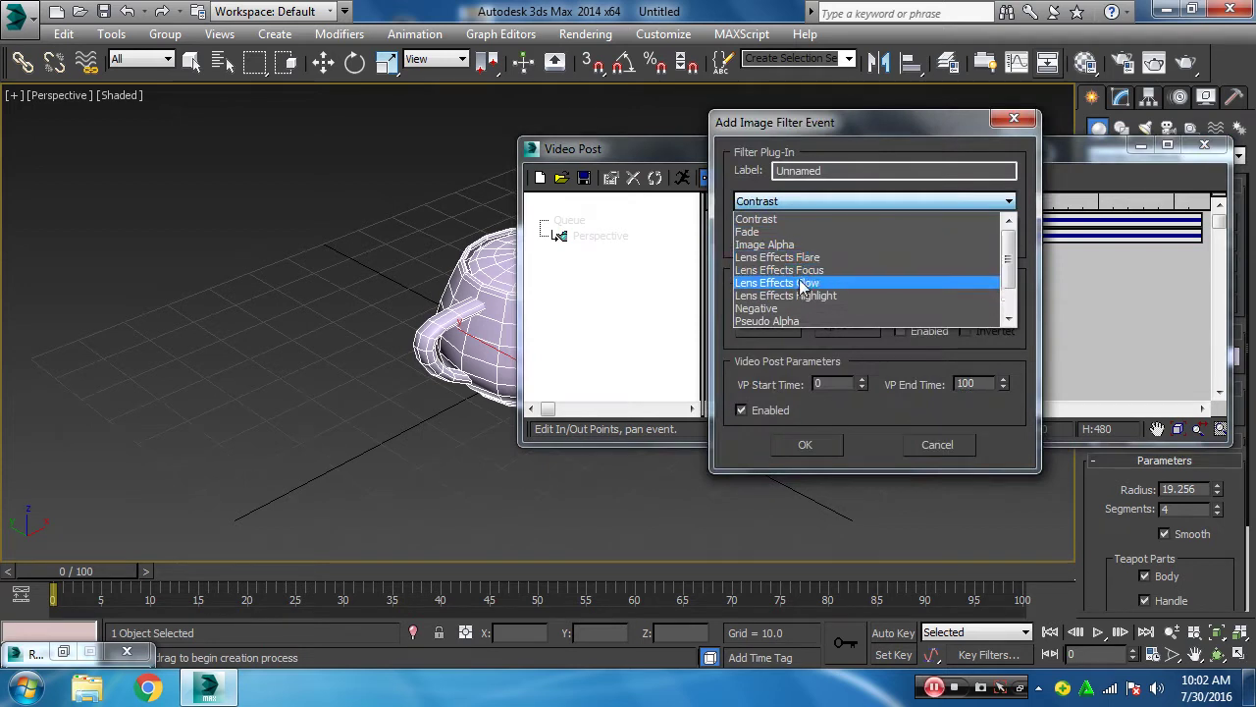
click(800, 283)
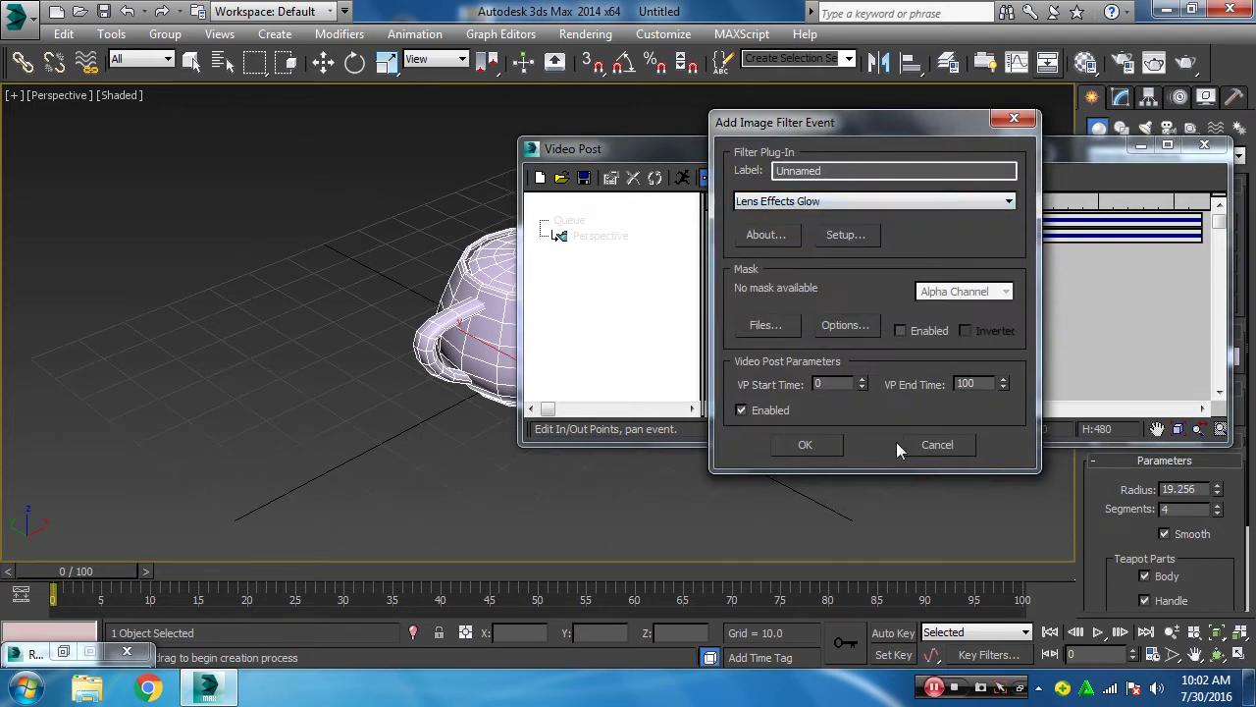
click(862, 235)
click(805, 446)
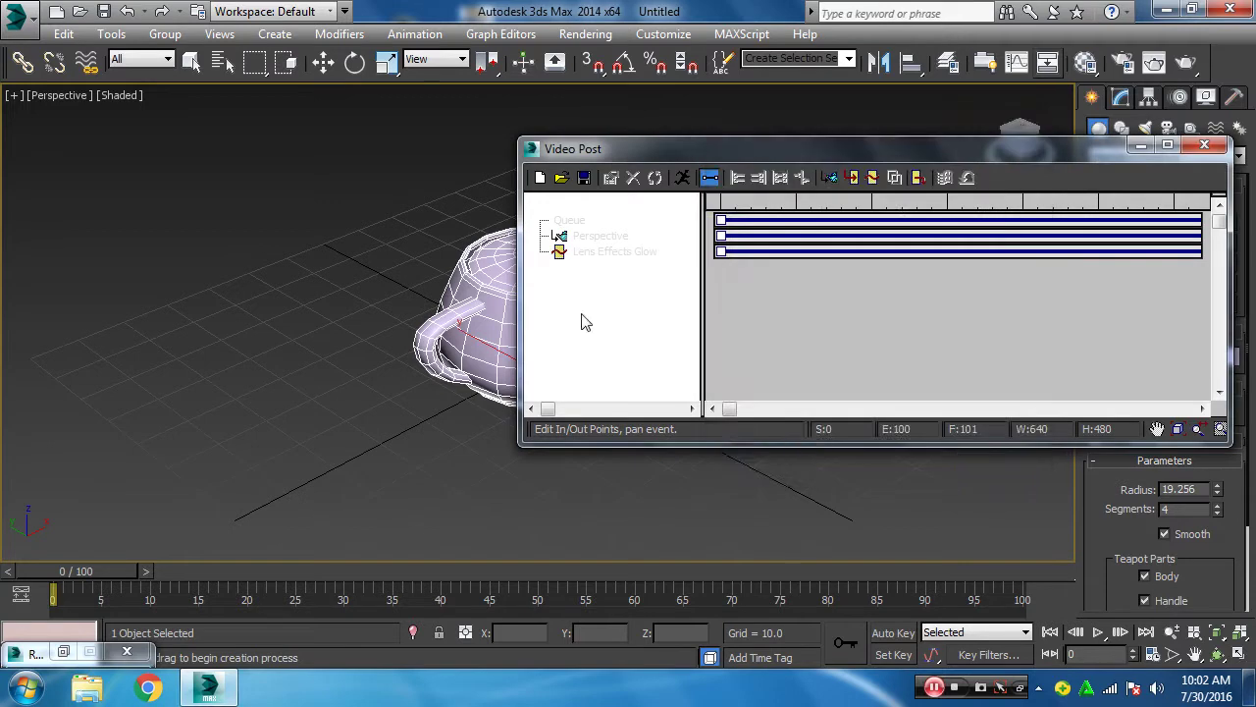
Step: Preview the Lens Effects Glow setup and set its source to Object ID 1
click(581, 257)
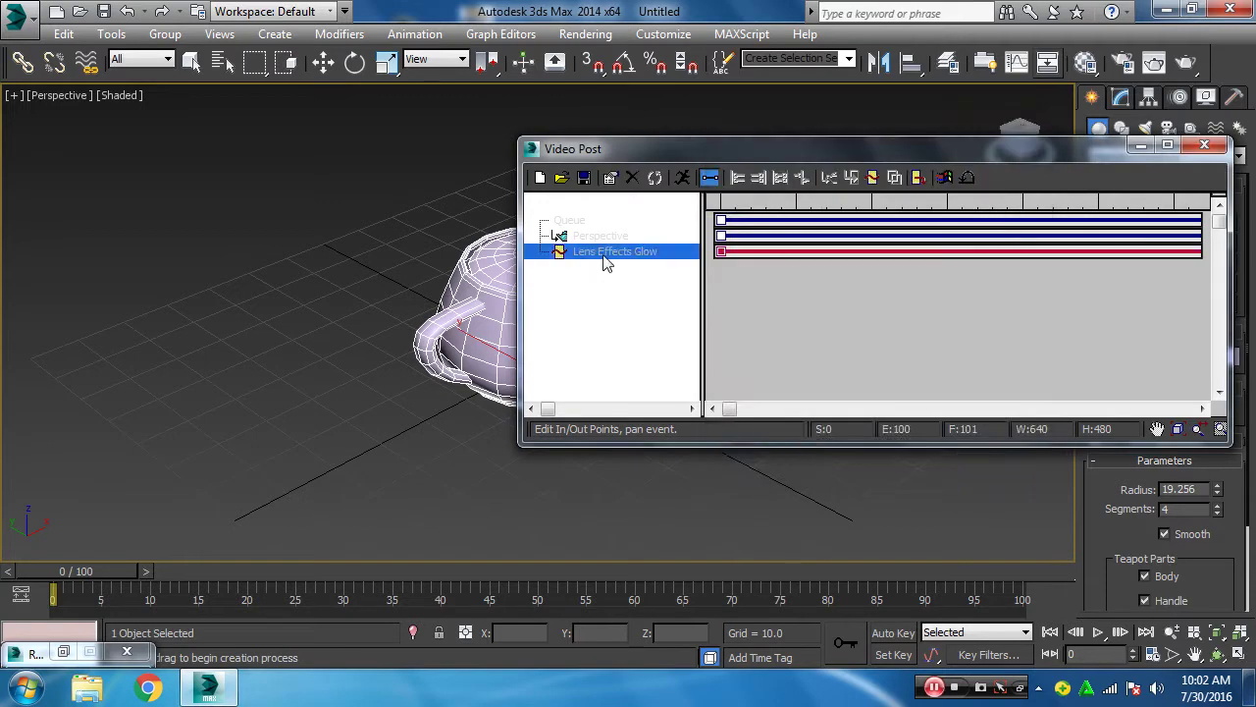
double_click(605, 254)
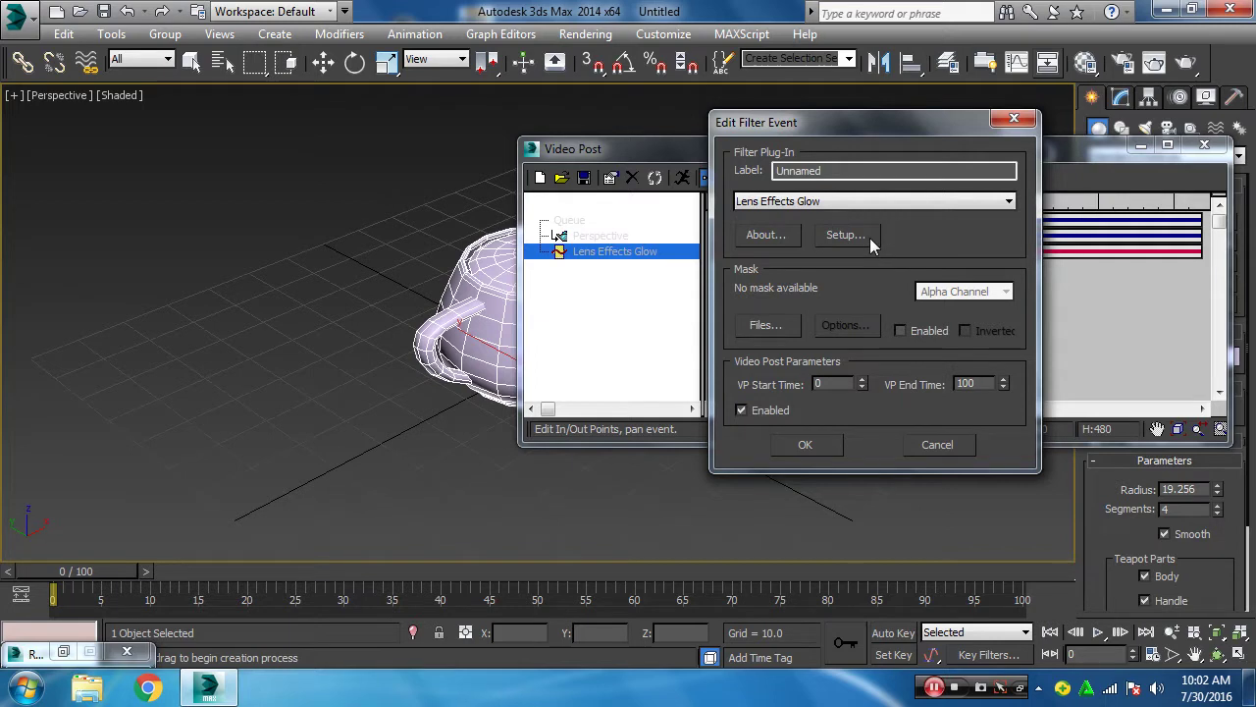
click(870, 240)
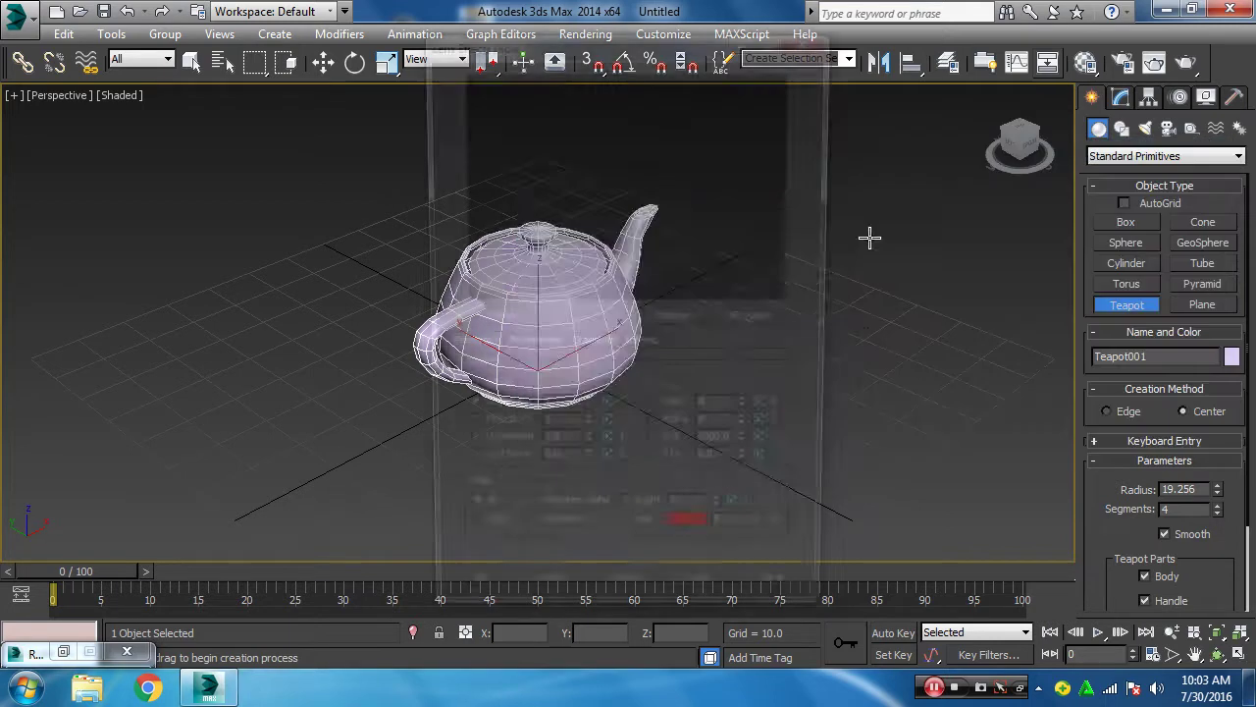
click(482, 322)
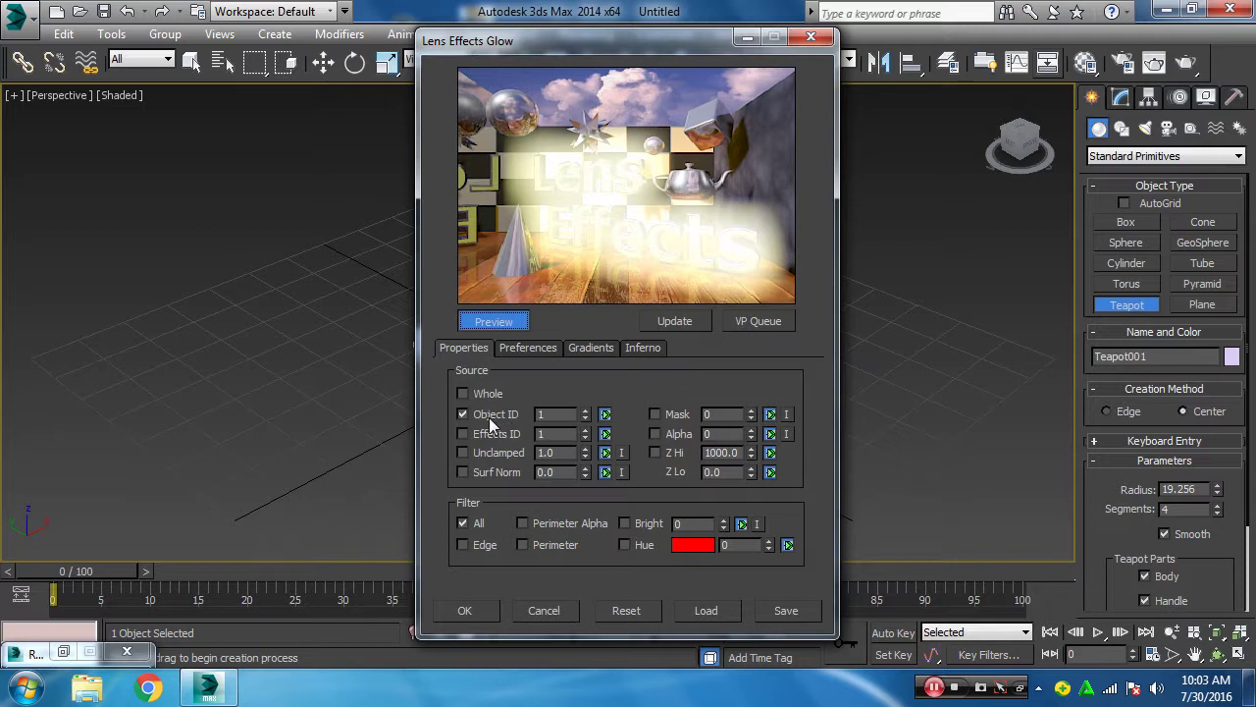
click(536, 415)
click(464, 612)
Step: Add a green teapot behind the original and a smaller pink teapot to its left
click(1143, 141)
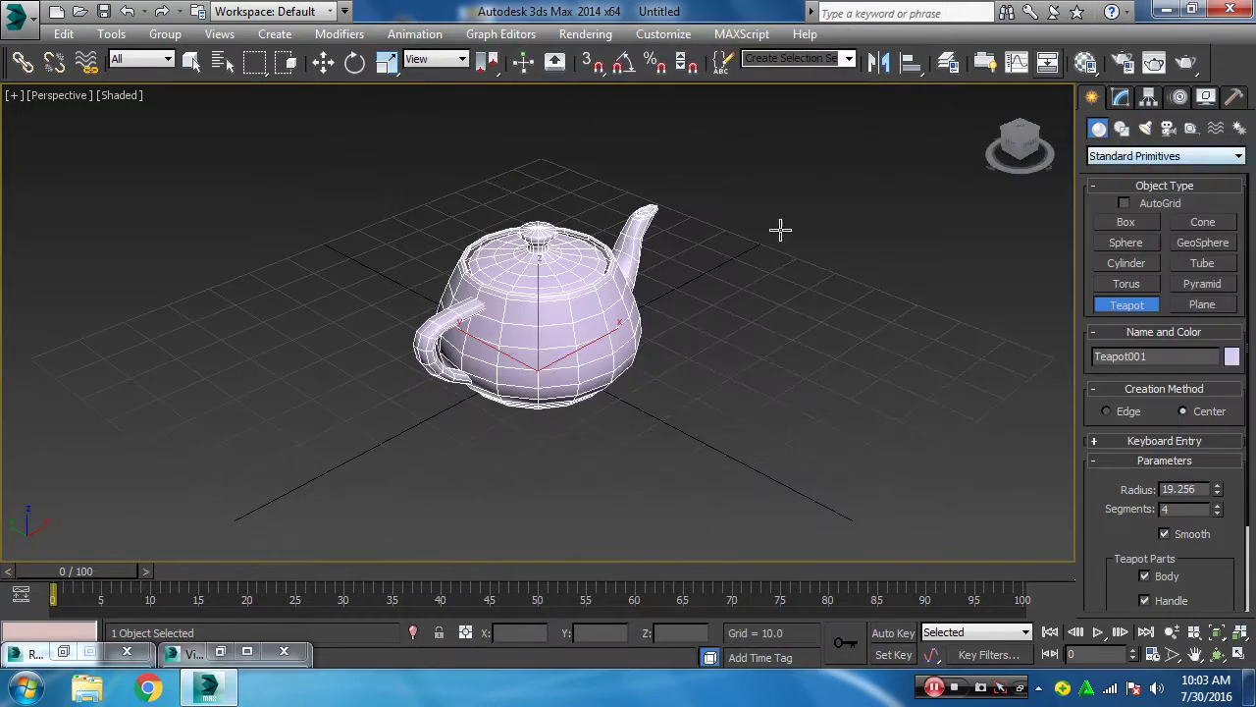
drag(459, 203, 466, 218)
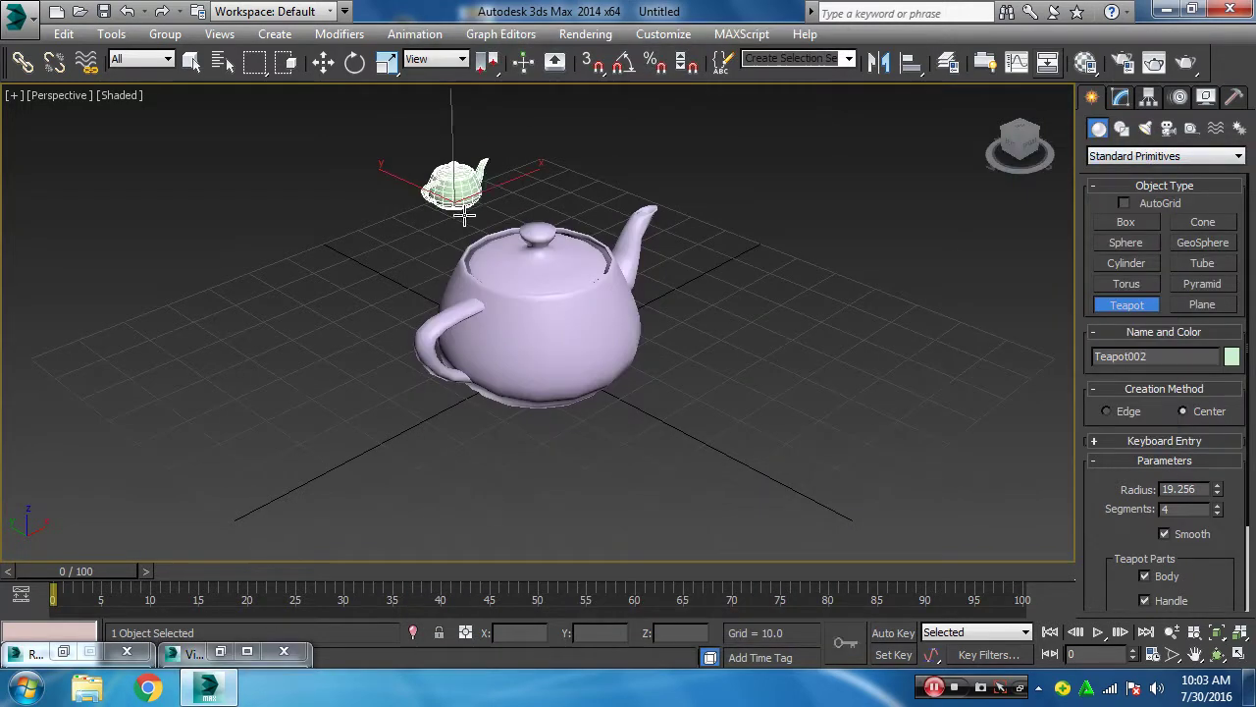
drag(329, 274, 390, 347)
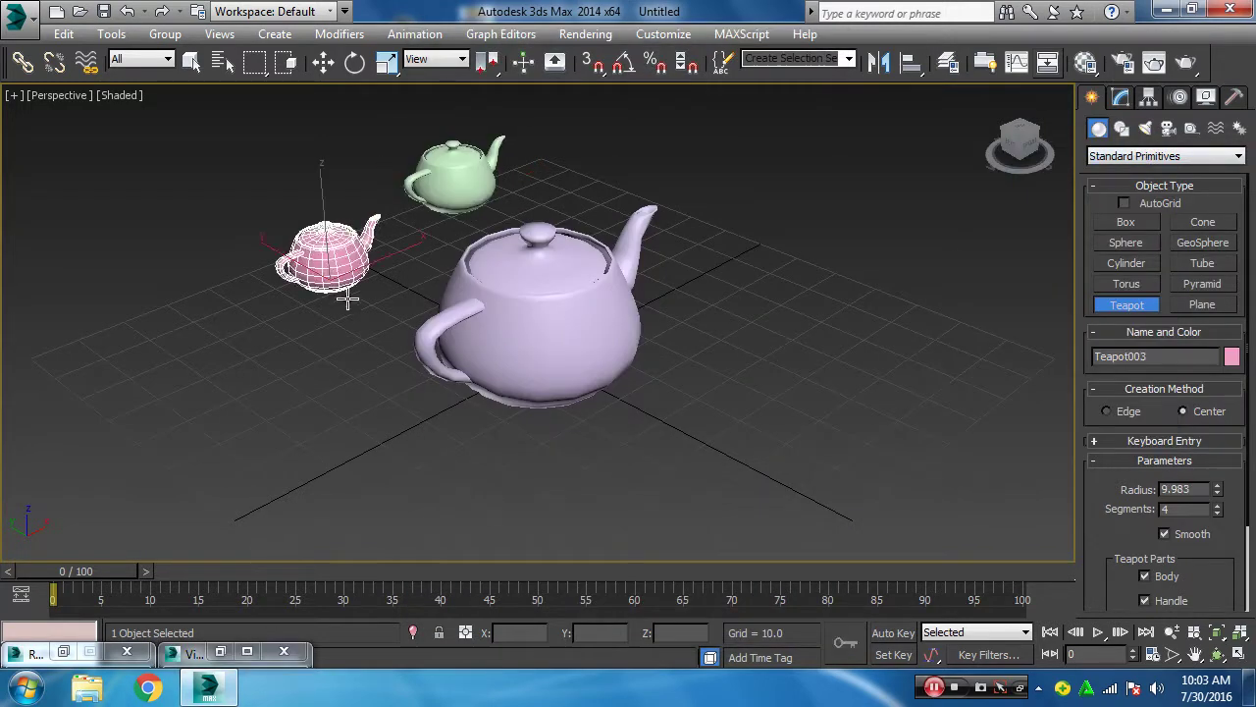
click(323, 62)
Step: Give the large original teapot G-Buffer Object ID 1 in Object Properties
click(532, 323)
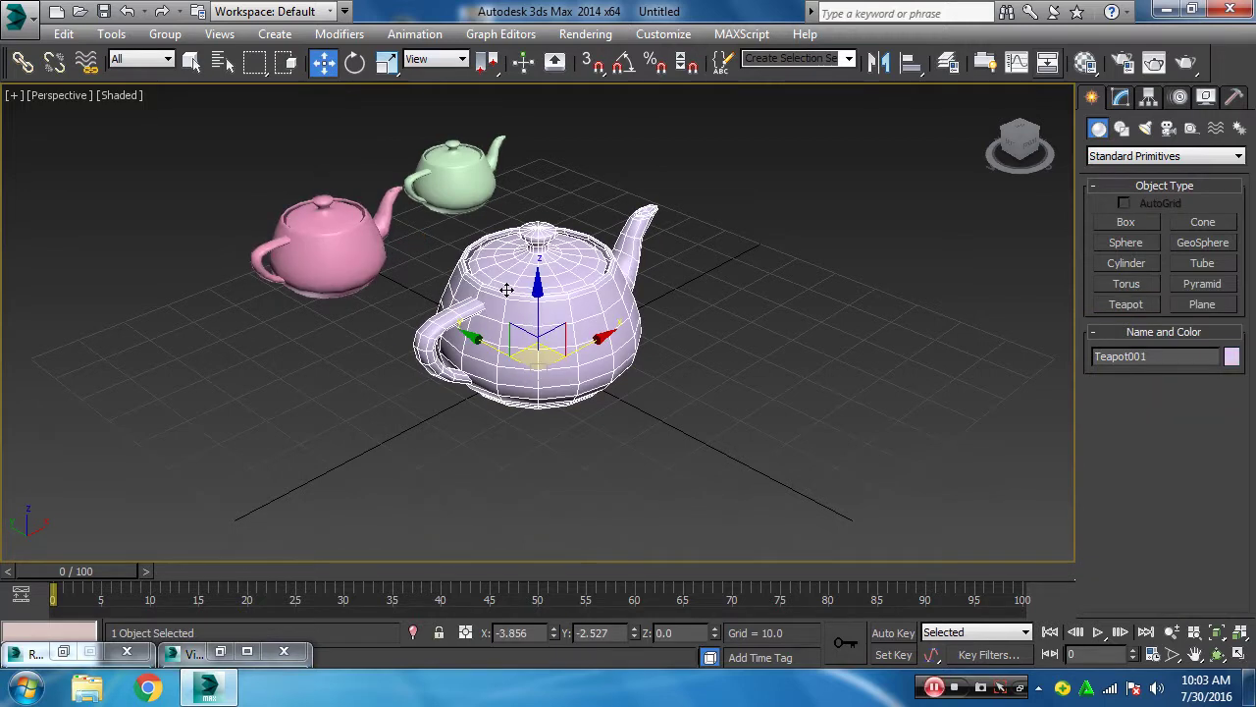
right_click(506, 290)
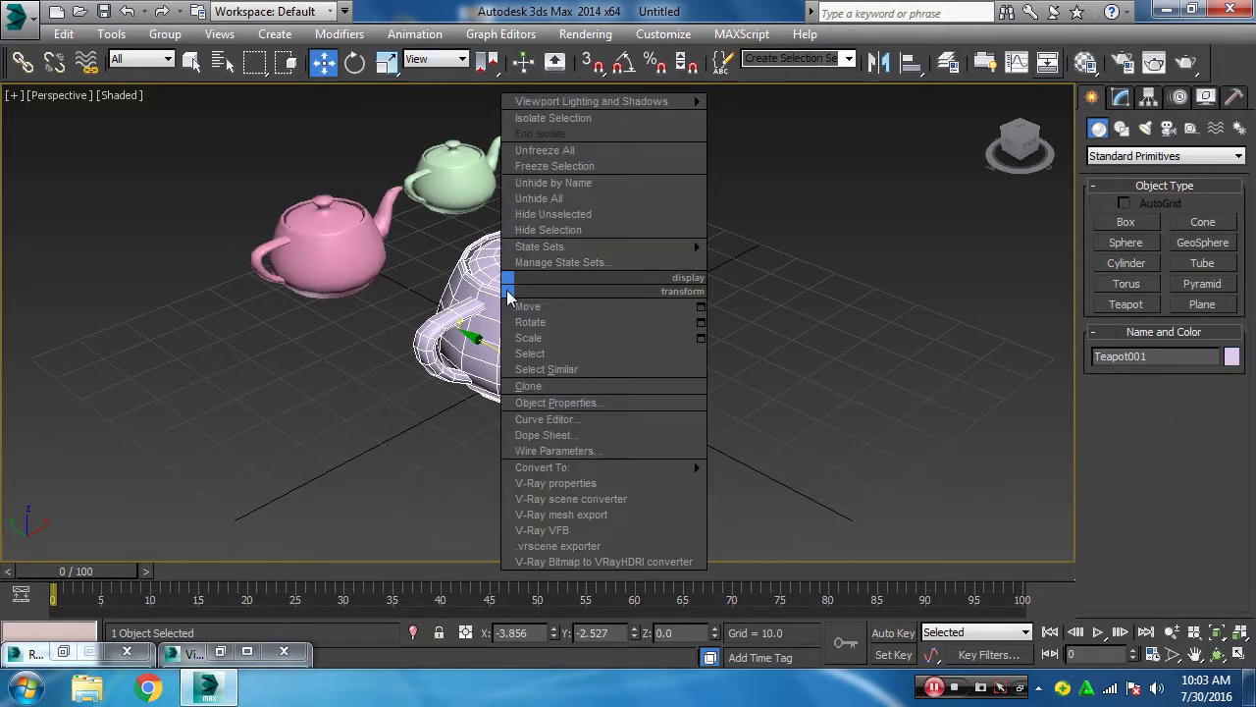
click(546, 402)
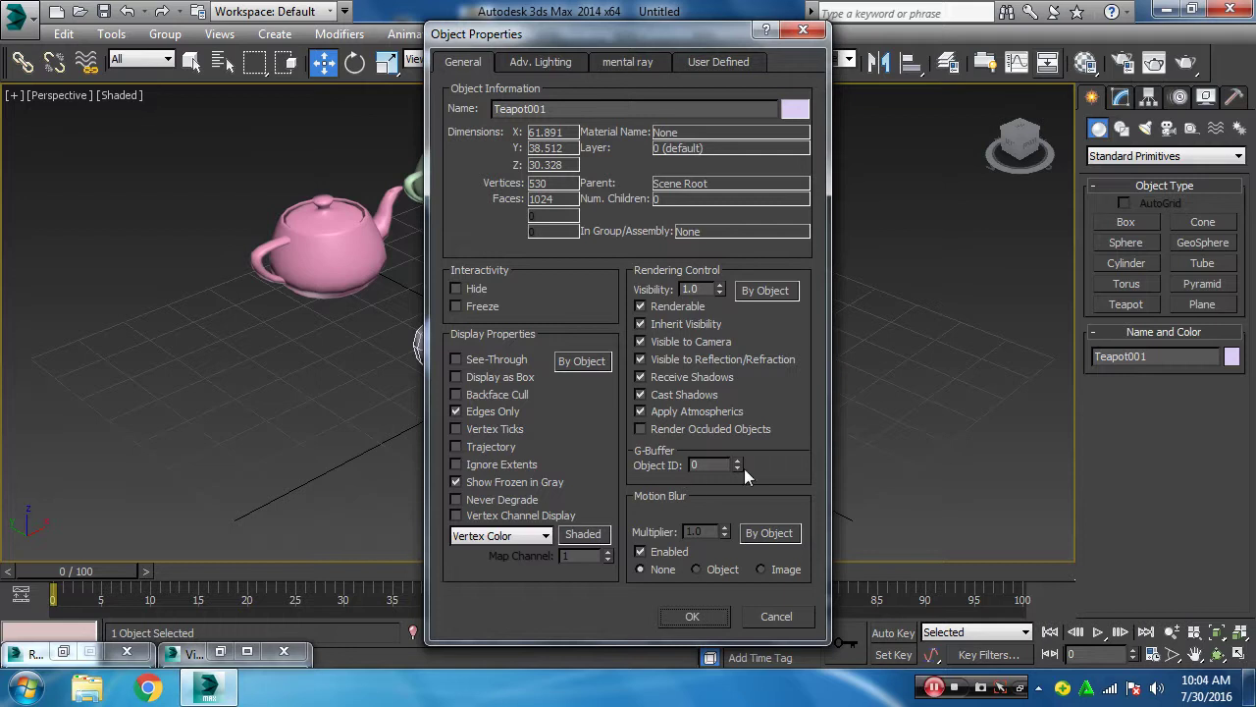
click(737, 460)
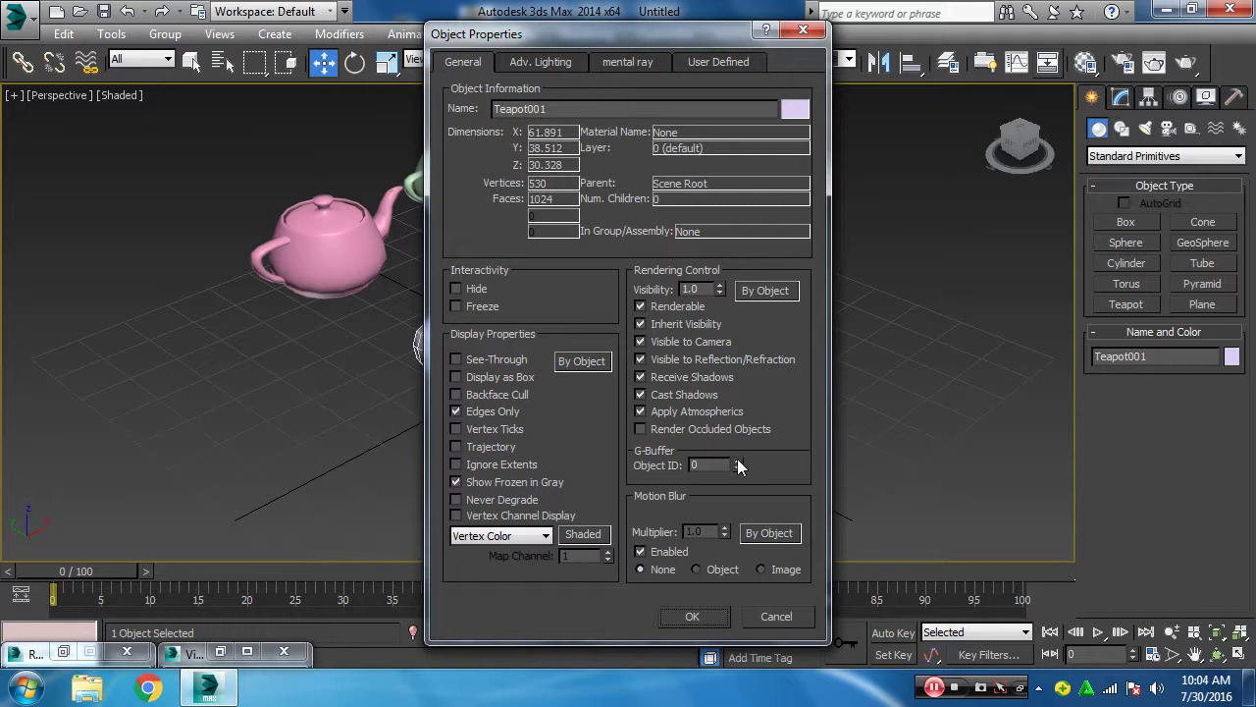
click(693, 618)
Step: Give the small pink teapot (Teapot003) G-Buffer Object ID 1 in Object Properties
click(327, 254)
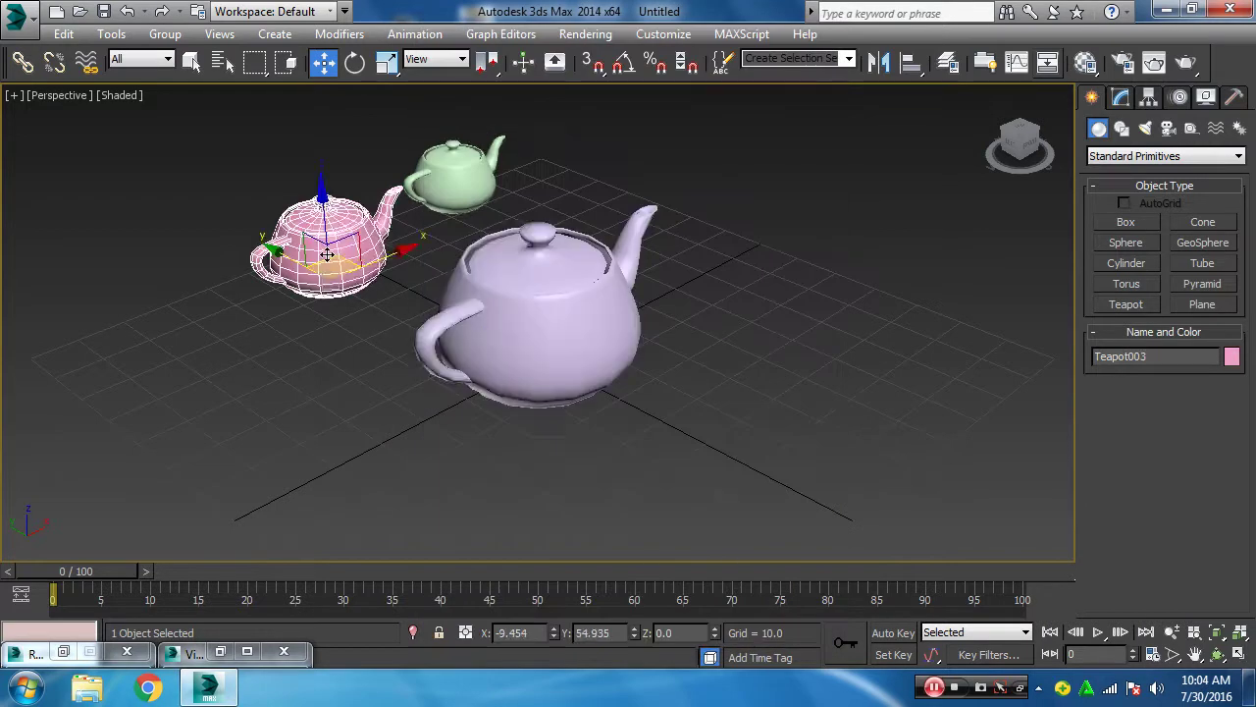
right_click(327, 253)
mouse_move(363, 431)
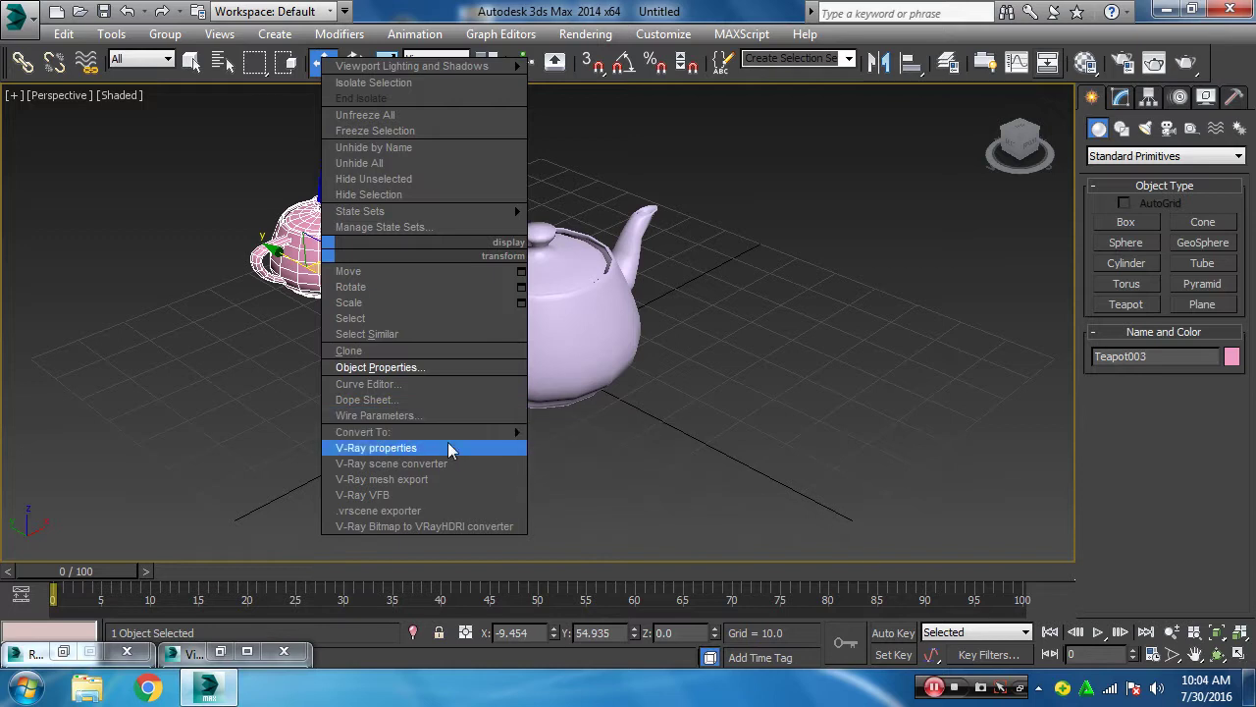
click(422, 371)
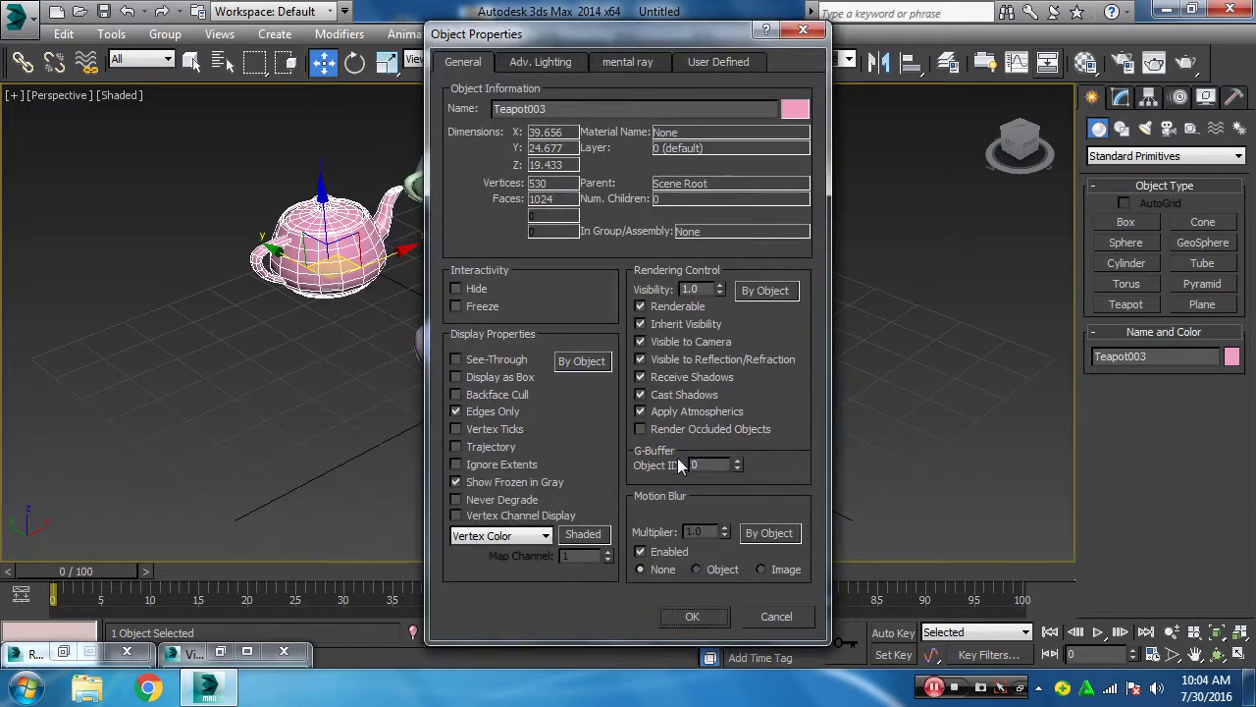
click(707, 616)
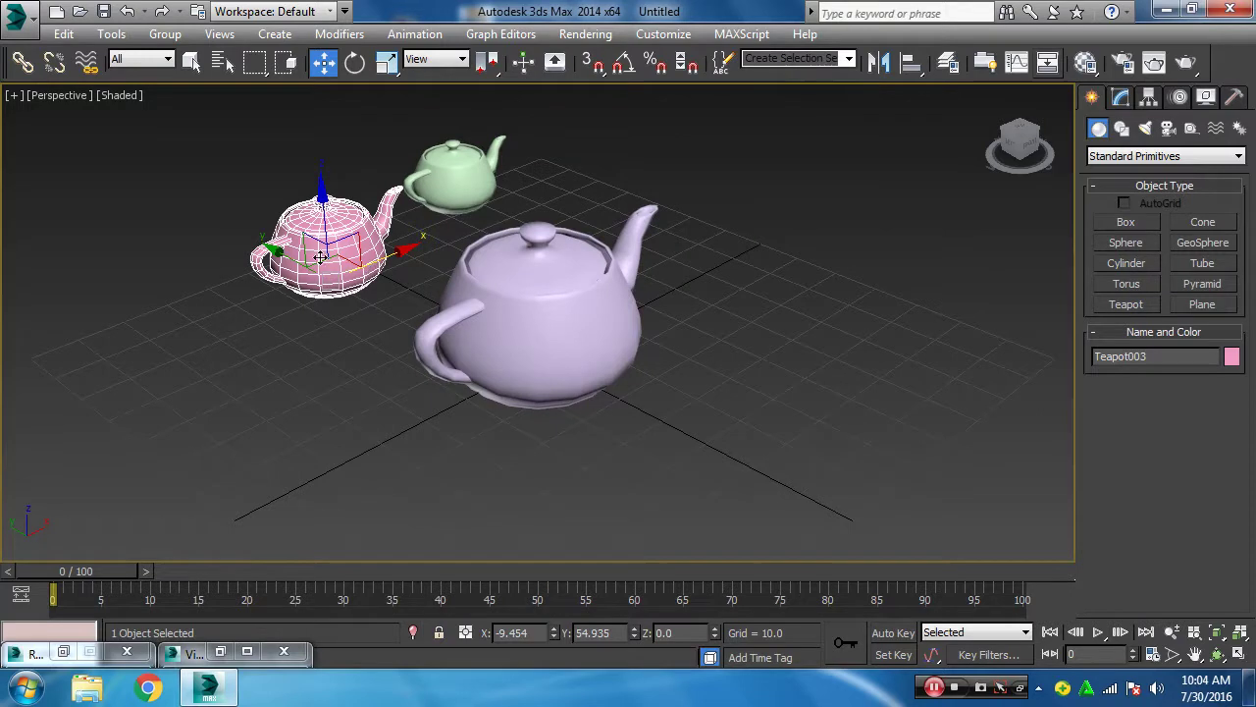
right_click(373, 270)
click(361, 361)
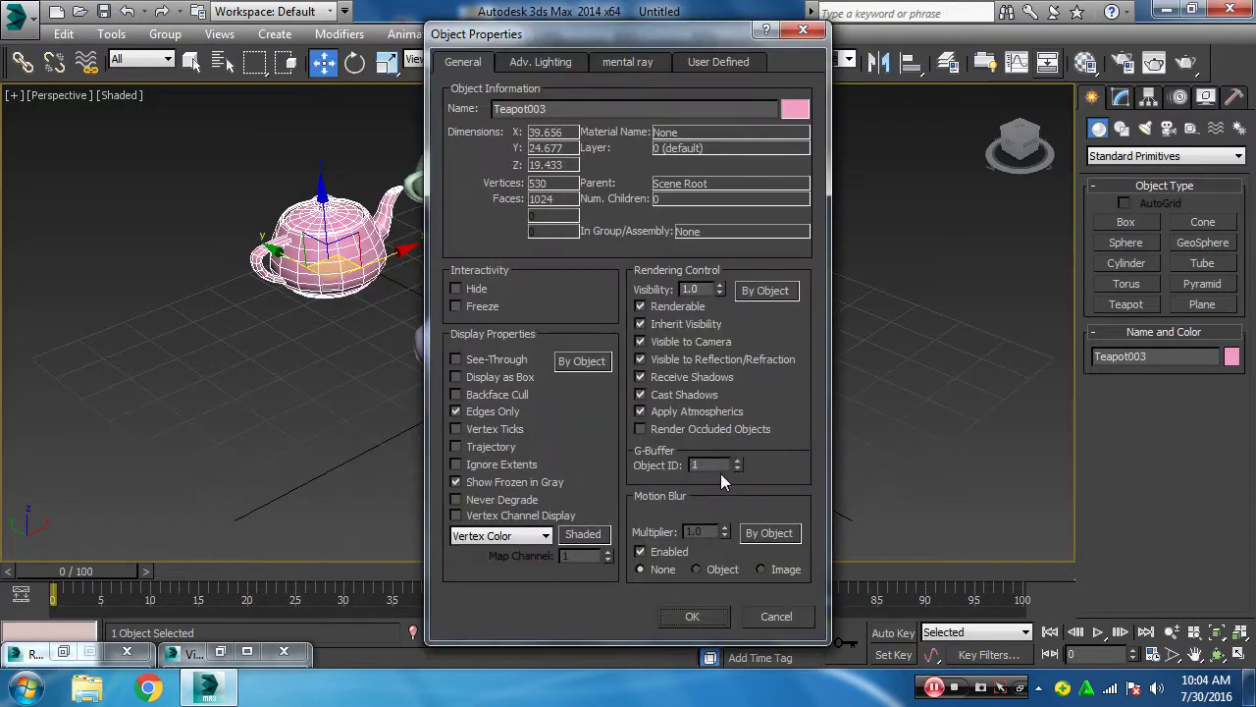
click(690, 615)
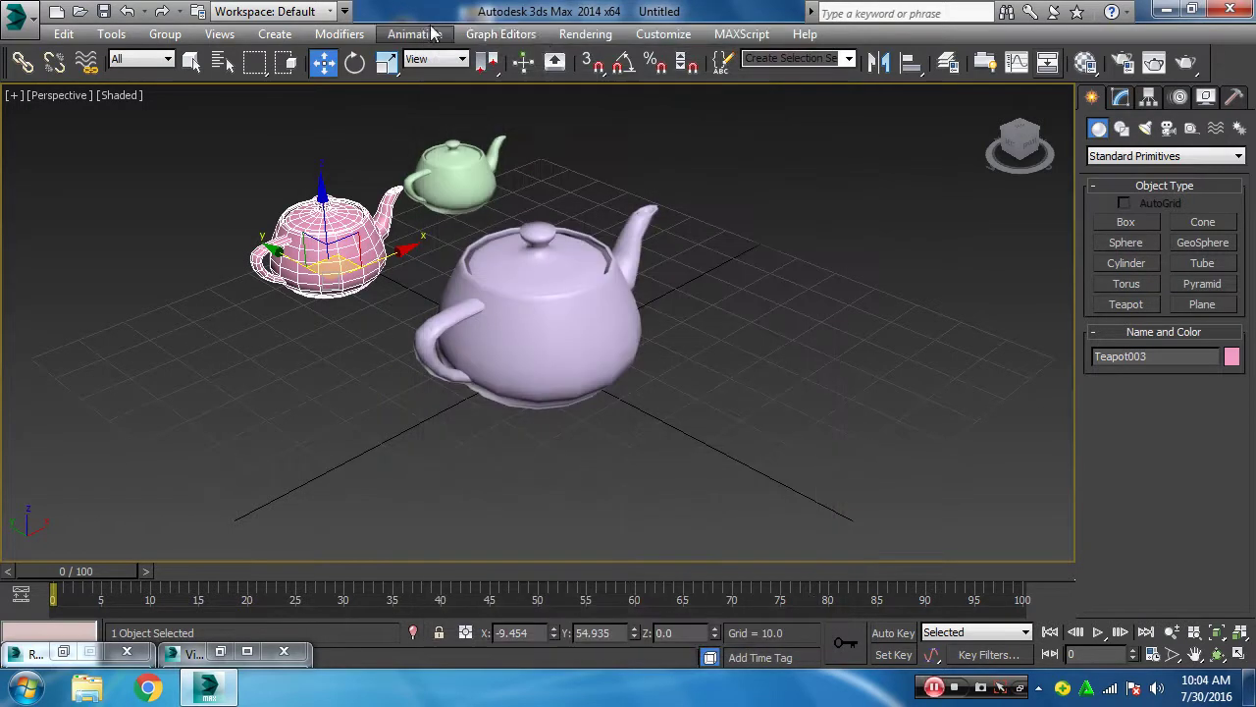
click(585, 33)
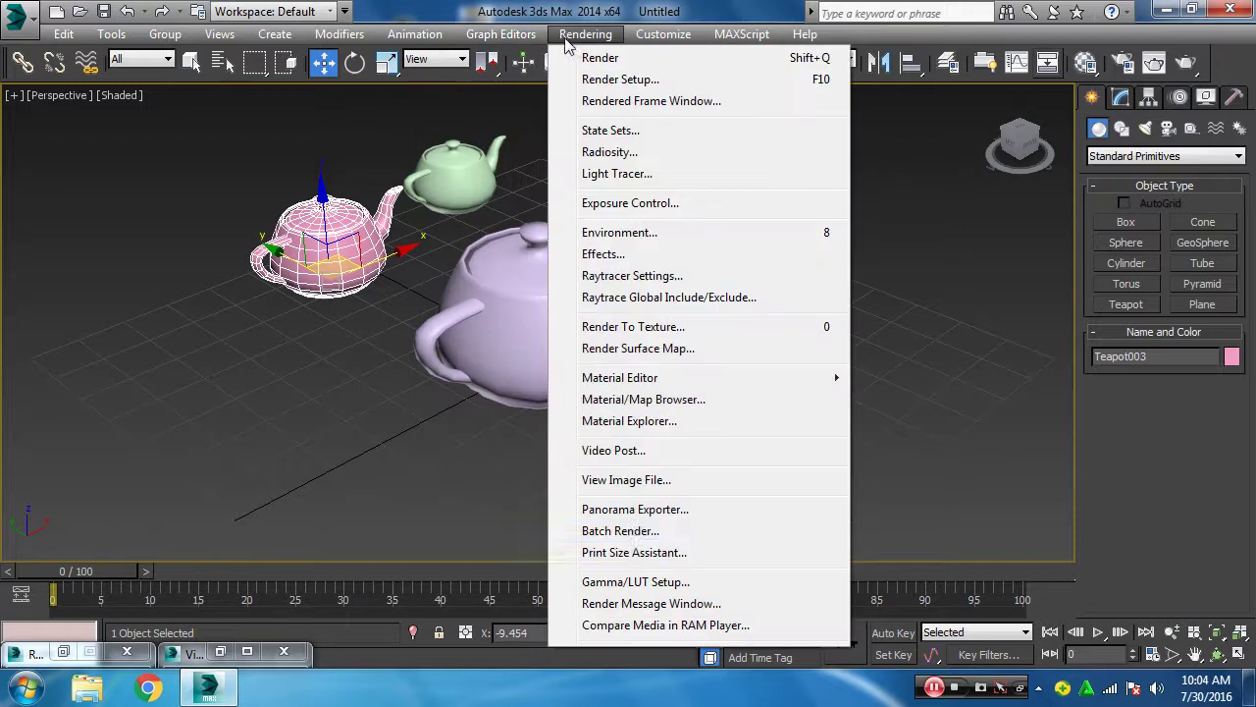
Step: Open the Lens Effects Glow setup from the Video Post queue and preview it on the teapot scene via VP Queue
click(616, 451)
double_click(612, 254)
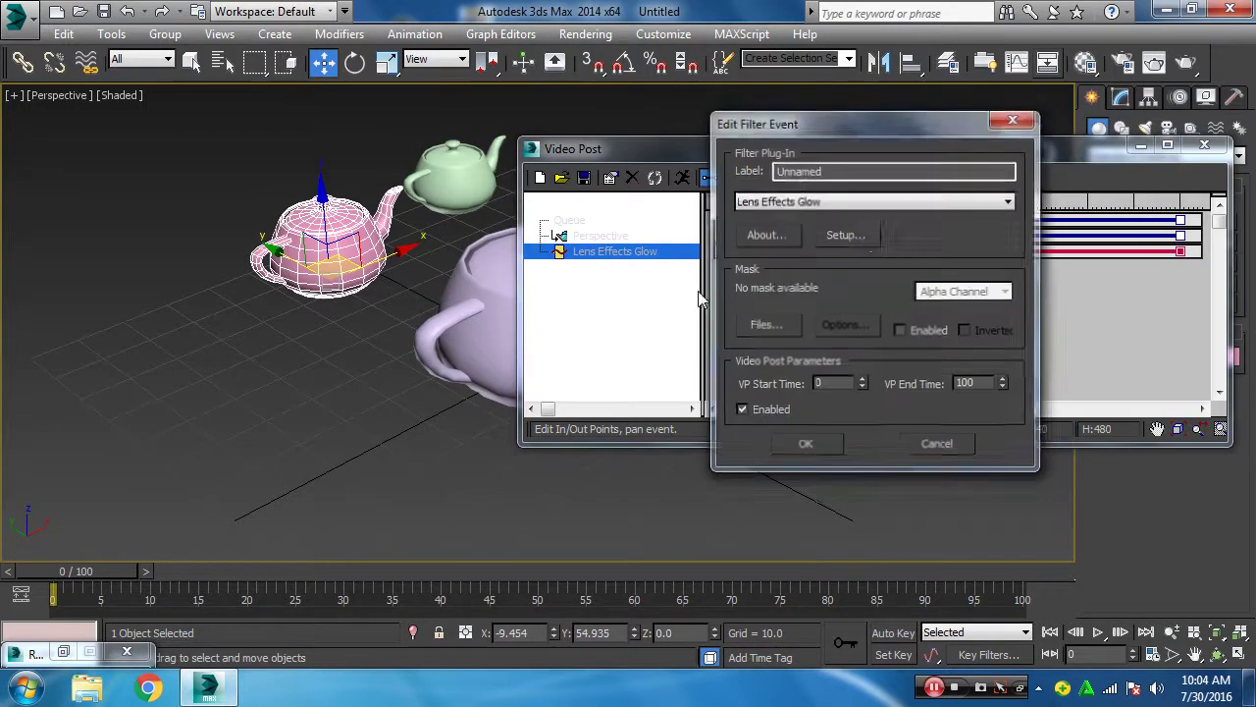
click(846, 236)
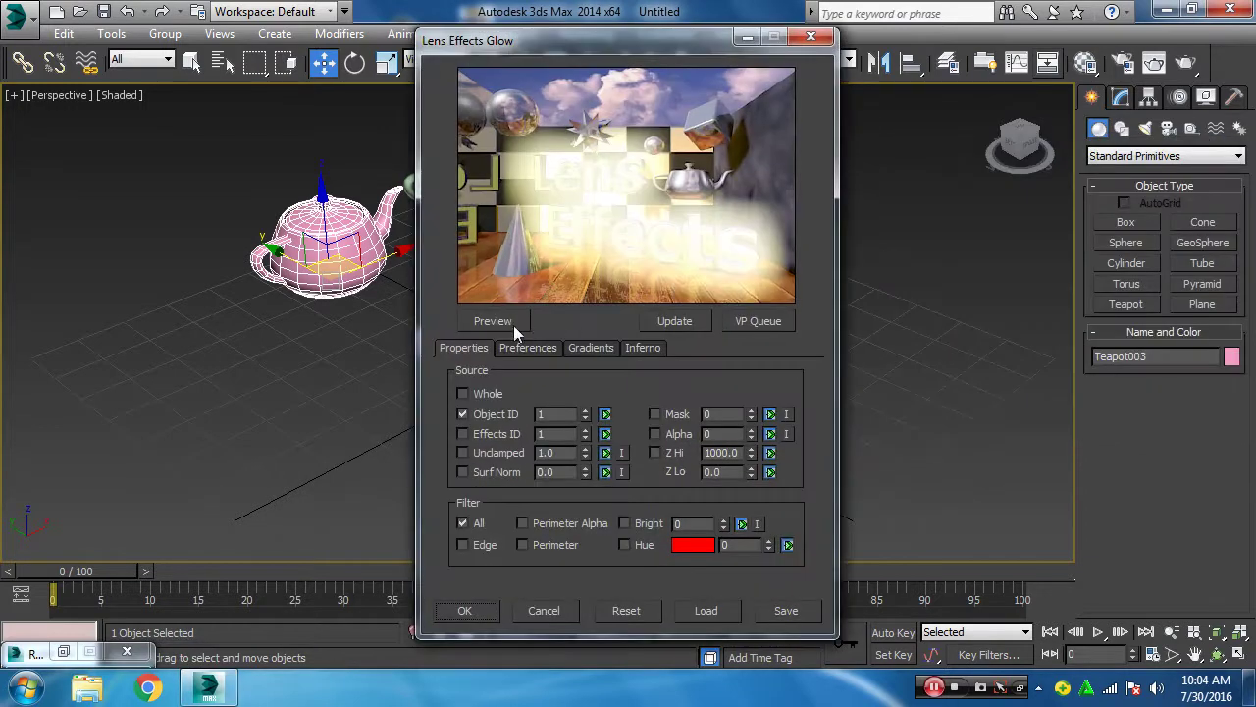
click(512, 323)
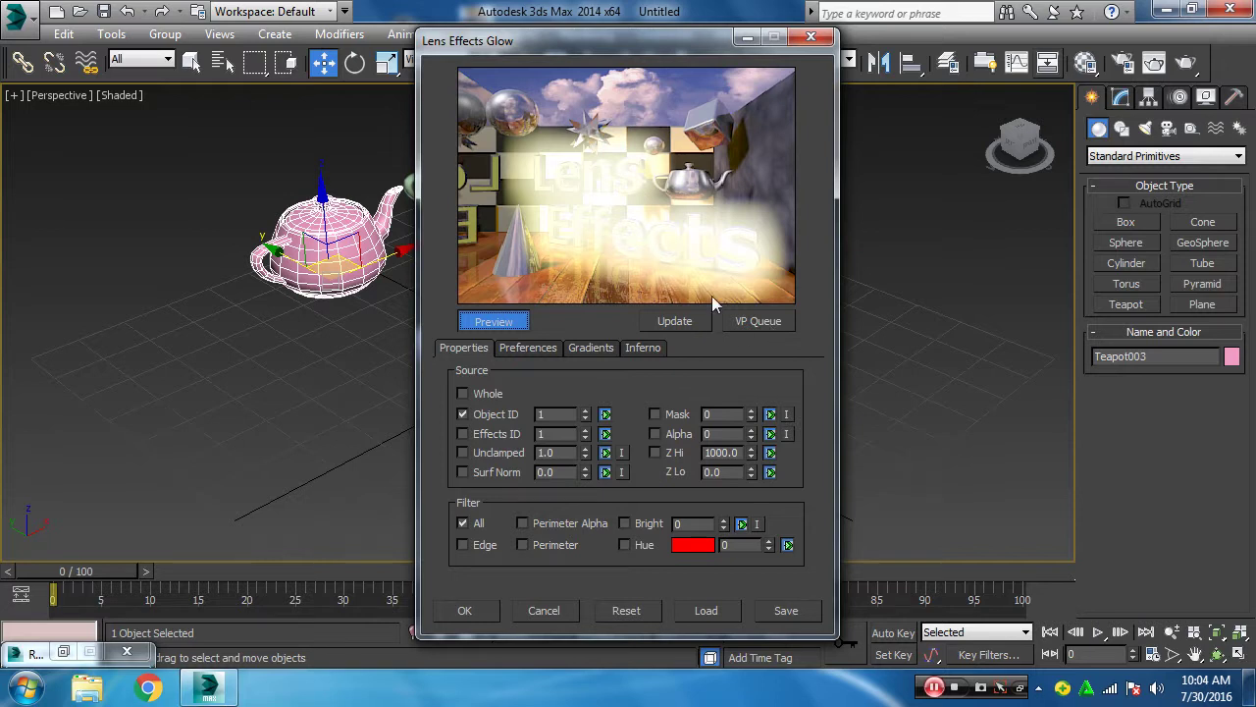
click(746, 322)
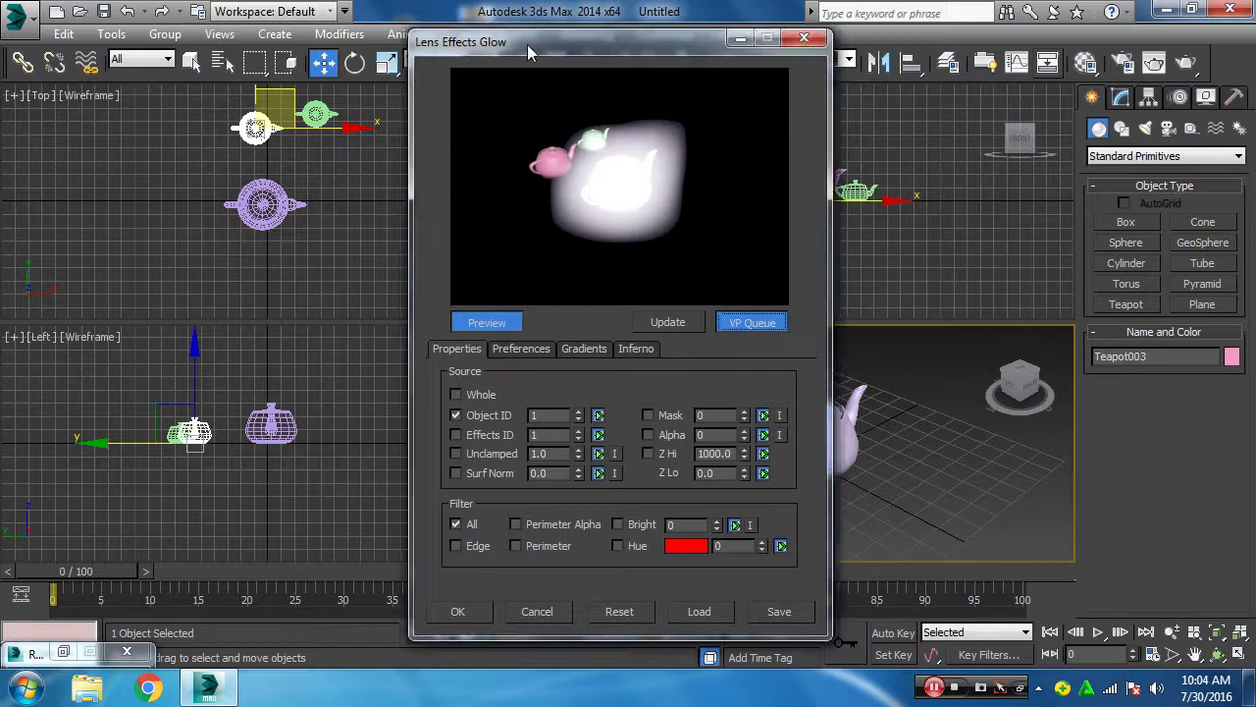
drag(527, 41, 206, 64)
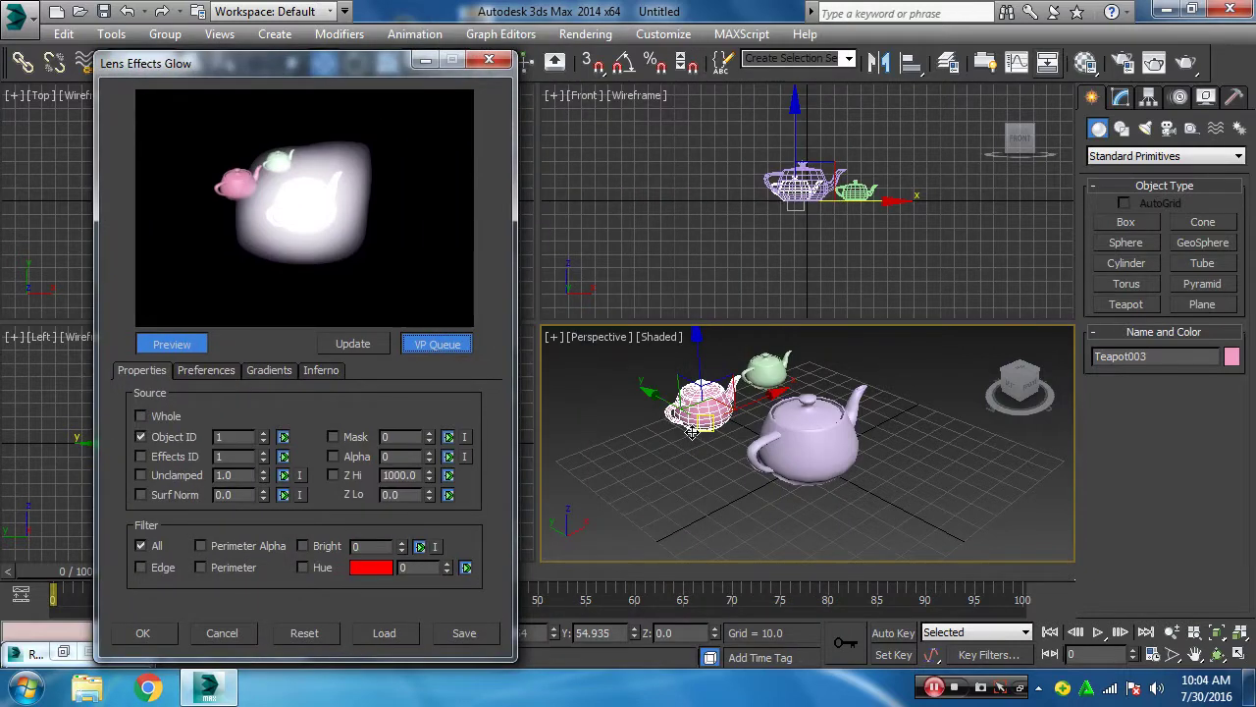
click(263, 432)
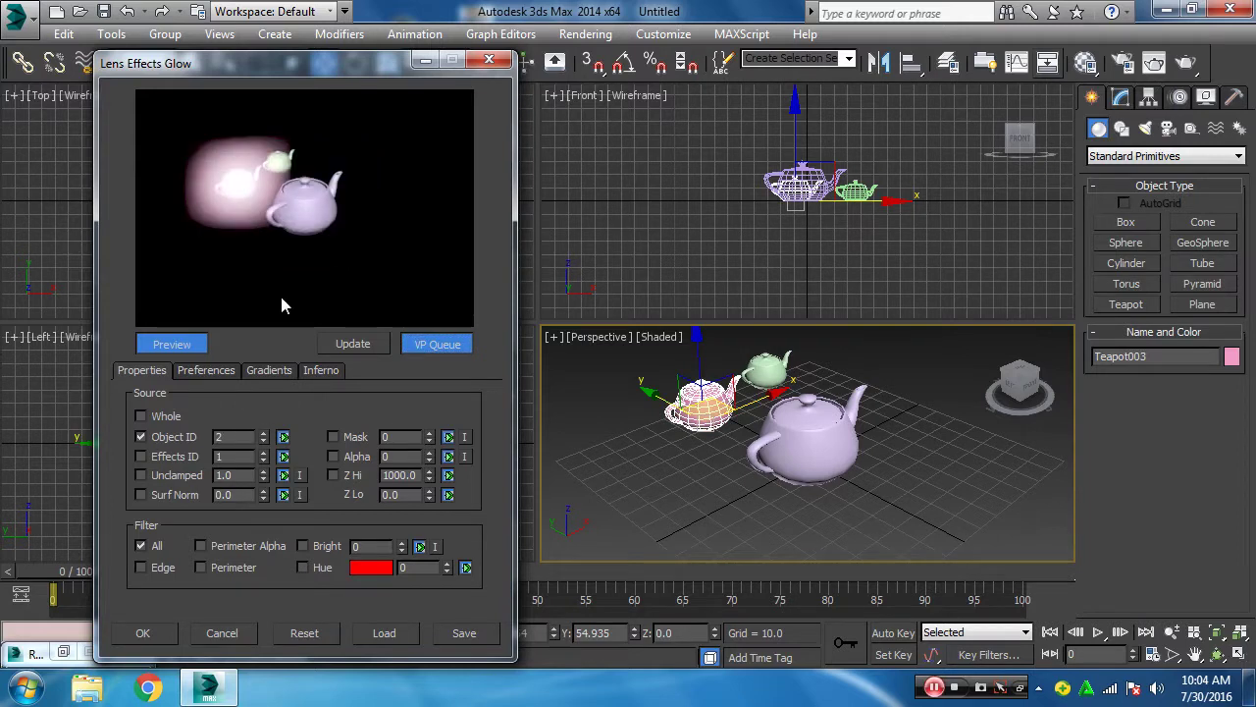
click(264, 440)
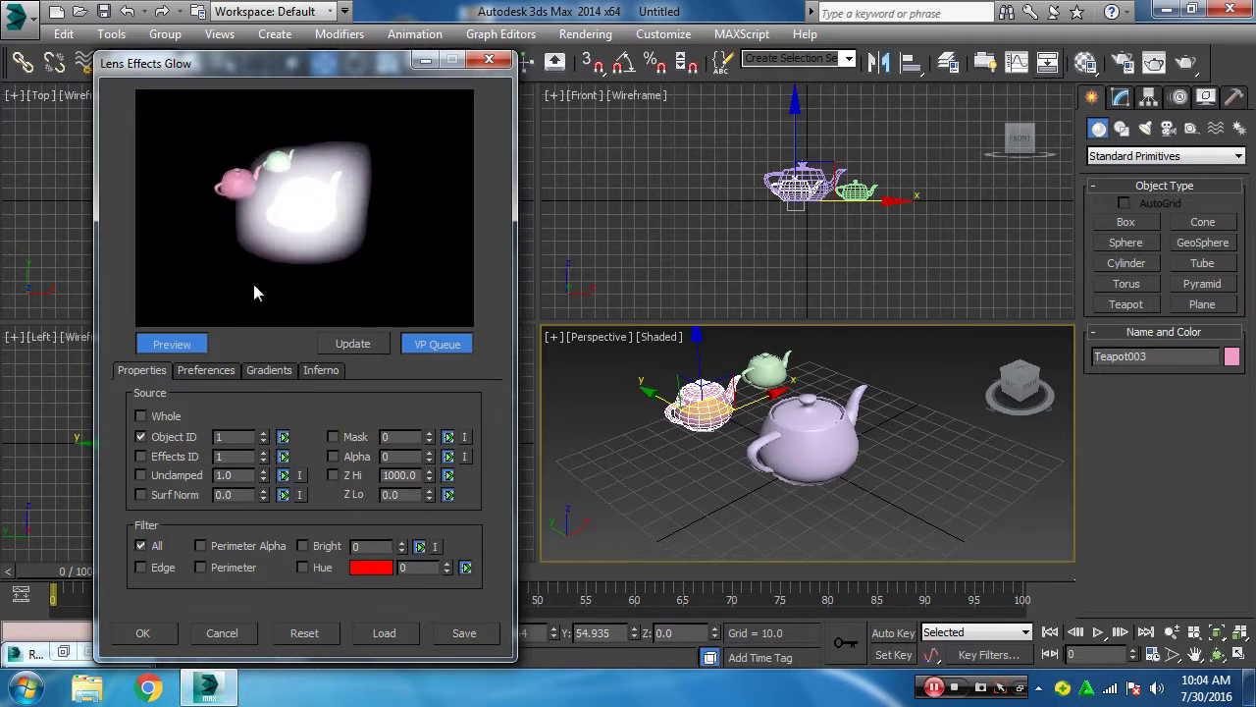
click(142, 568)
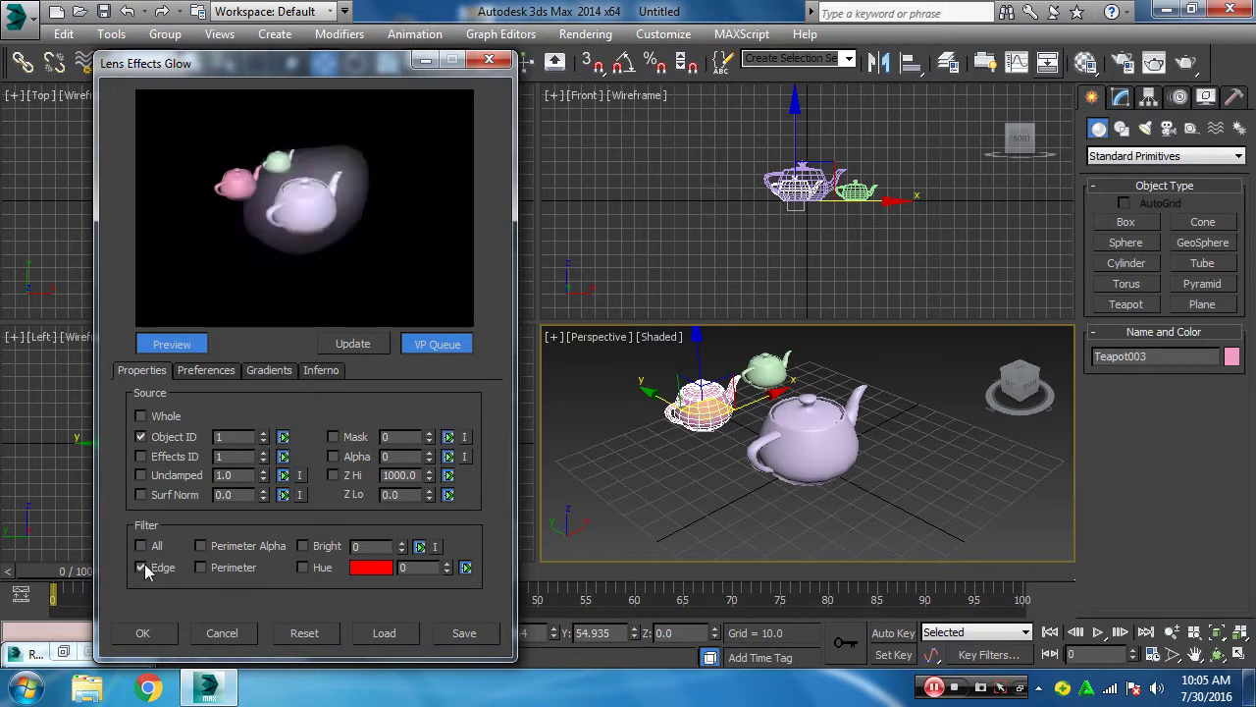
click(140, 546)
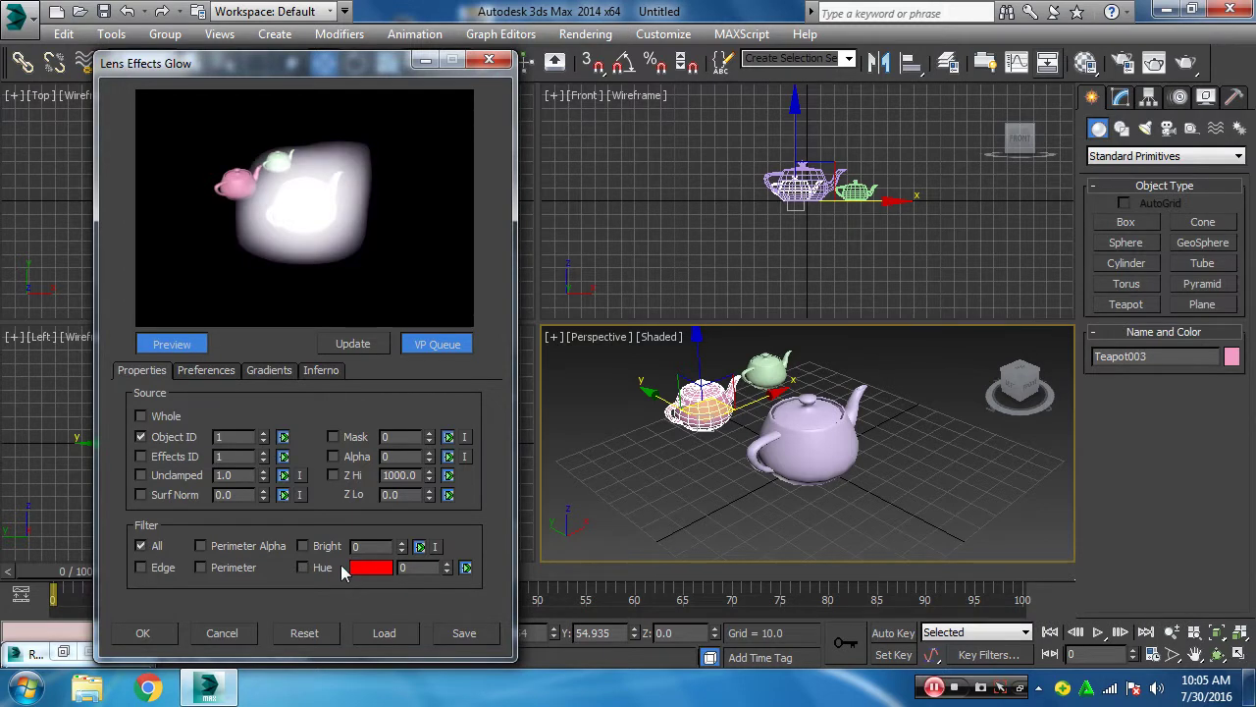
Step: On the Preferences tab, set the glow Effect Size to 3, then spin it up to 8.0
click(220, 375)
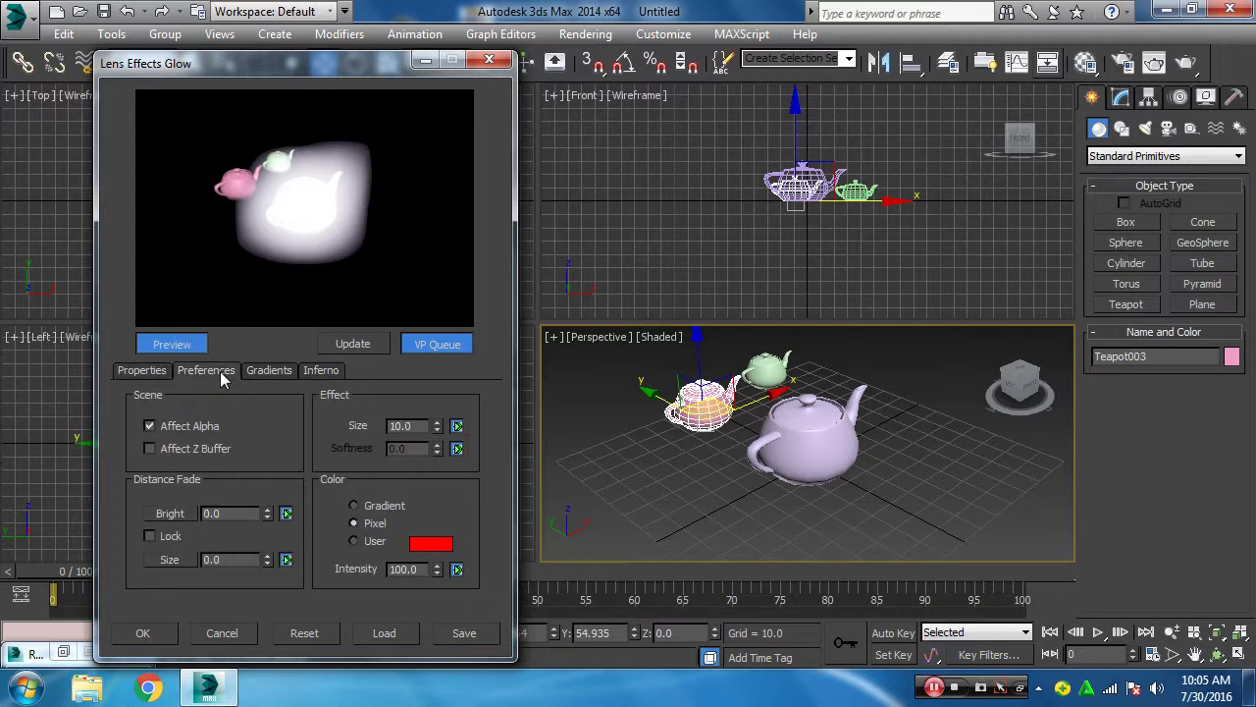
double_click(419, 427)
text(3)
click(236, 517)
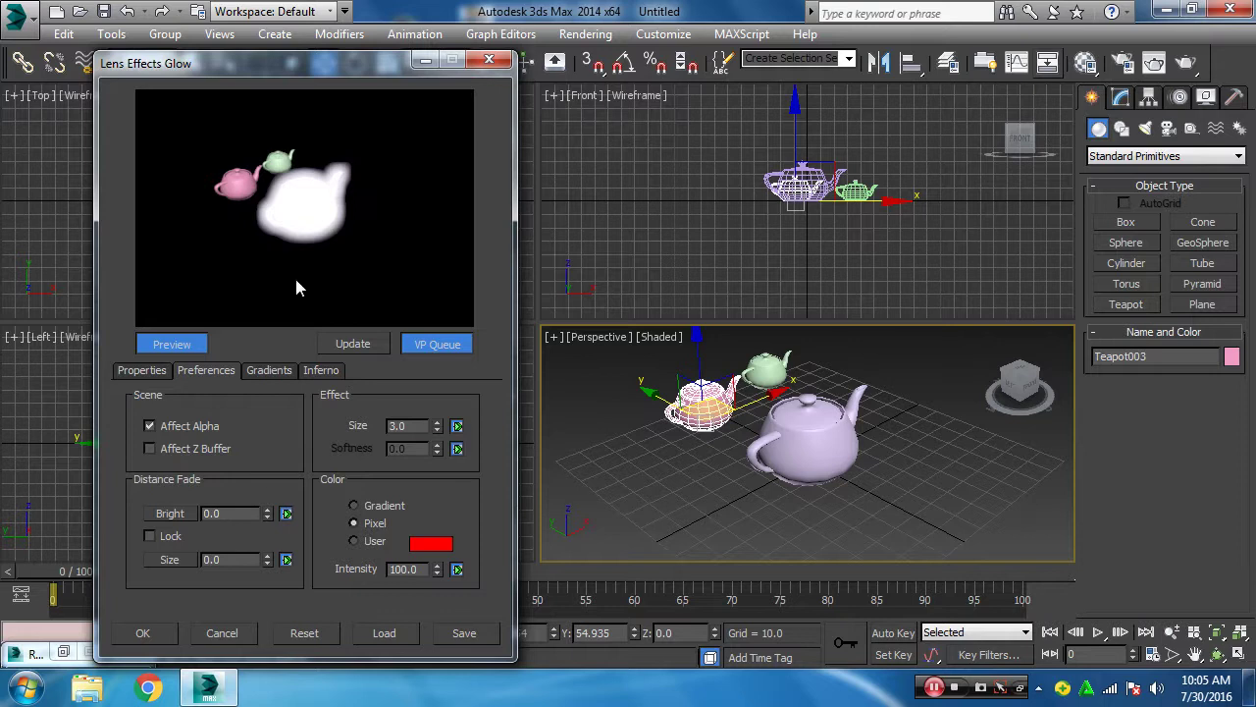
click(437, 421)
click(437, 421)
click(437, 421)
click(437, 421)
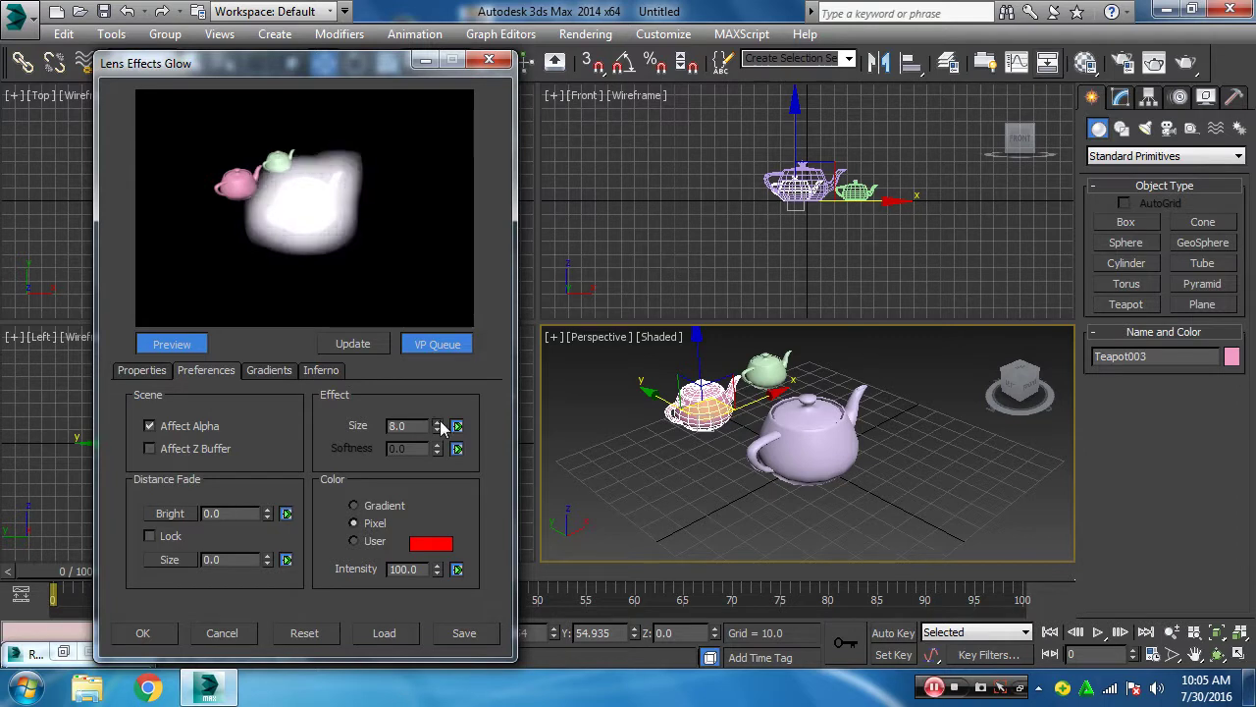
click(437, 421)
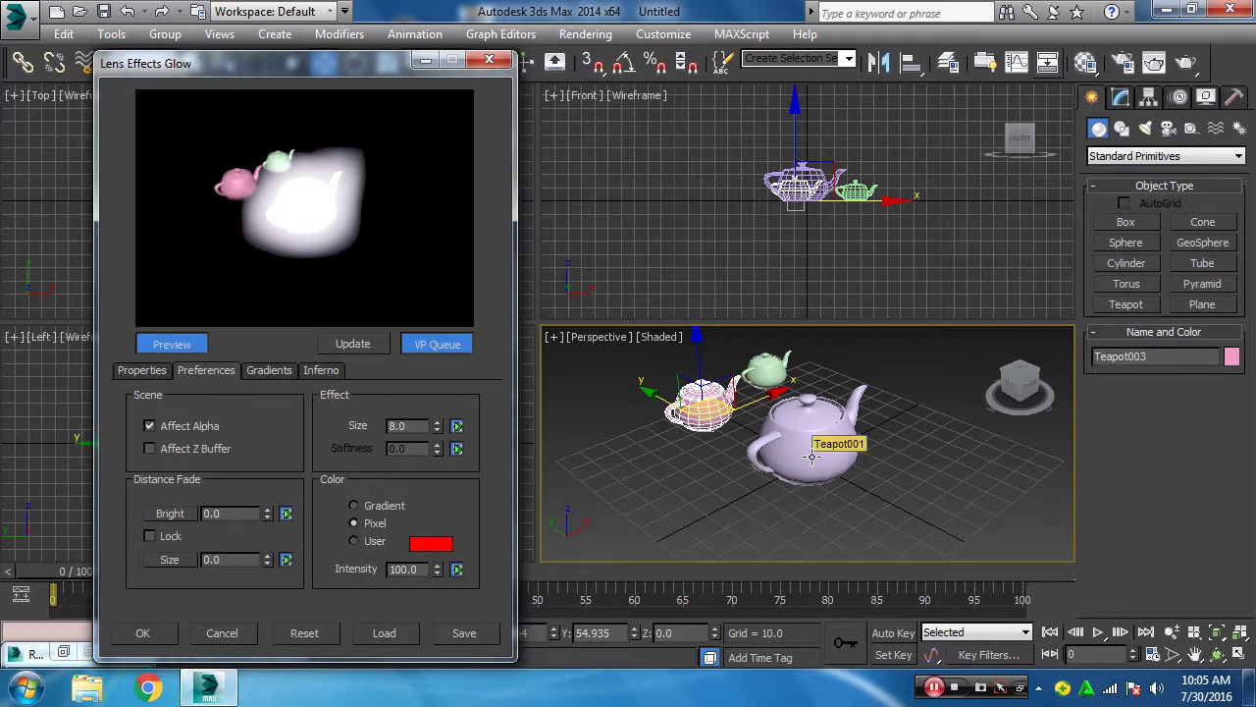
Step: Store green as the glow's User colour, then switch the glow colour to Gradient
click(354, 541)
click(432, 550)
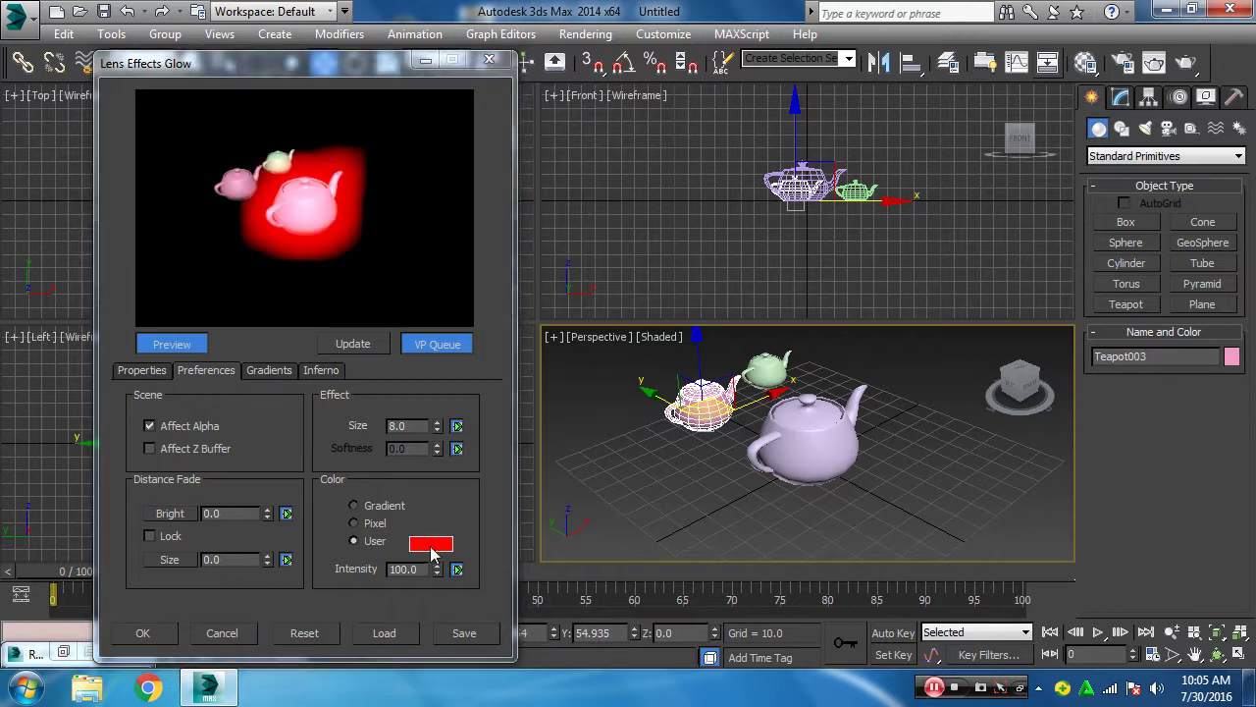
click(451, 194)
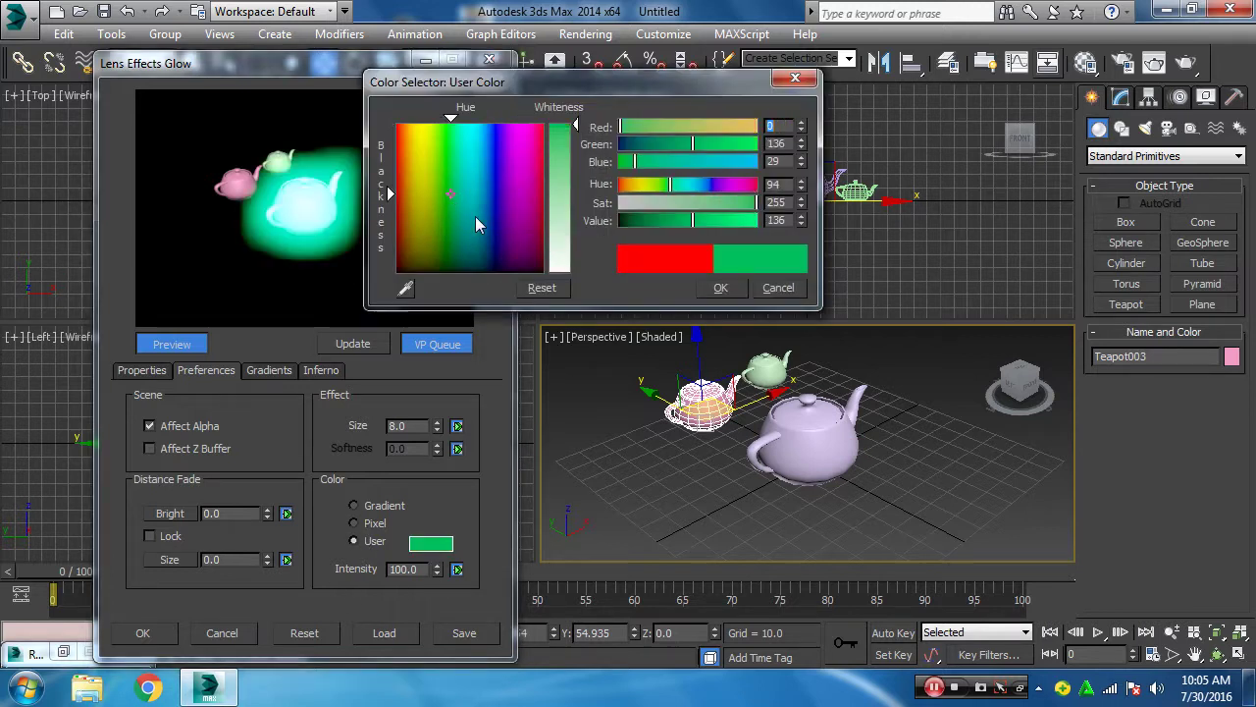
click(734, 290)
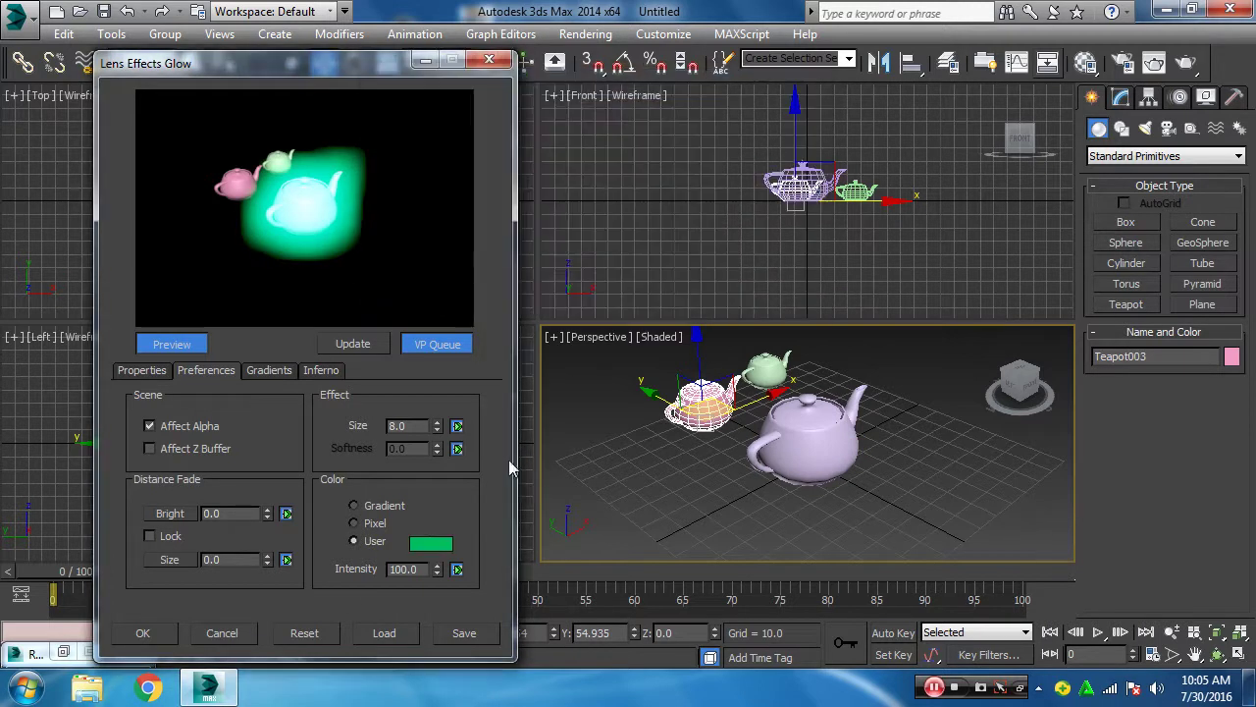
click(379, 505)
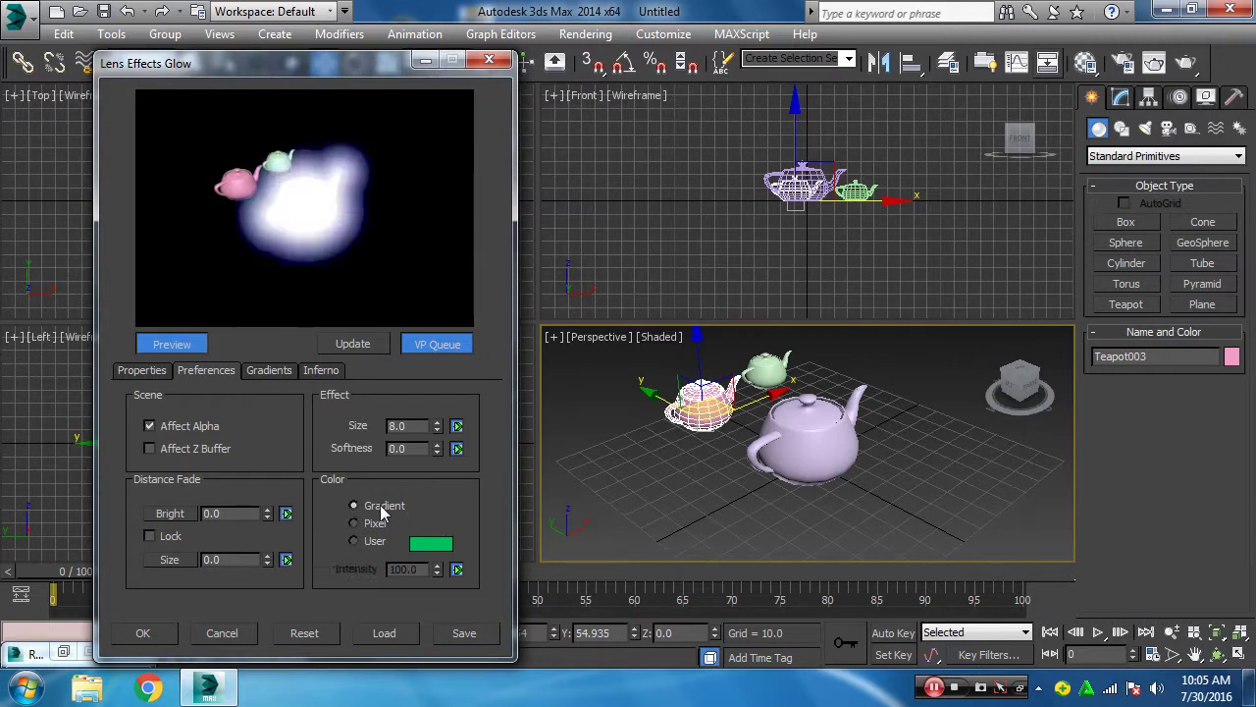
Step: On the Gradients tab, set the Radial Color gradient's end flag to green
click(263, 373)
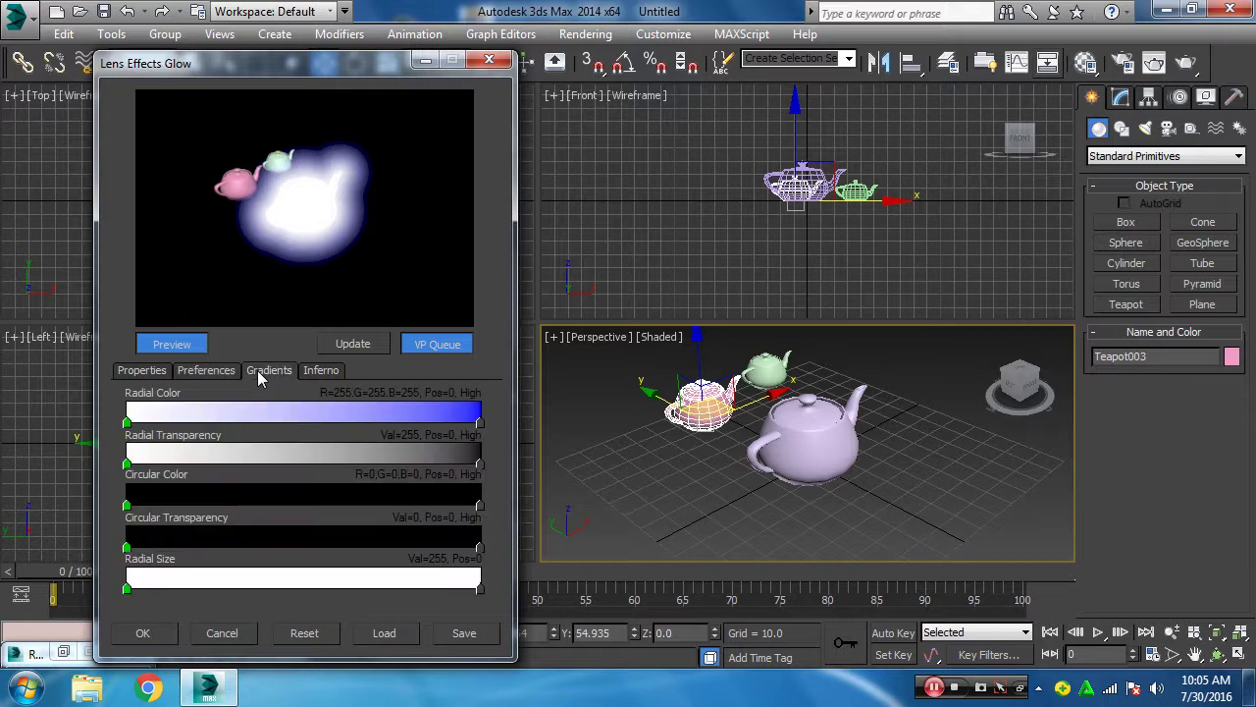
double_click(480, 425)
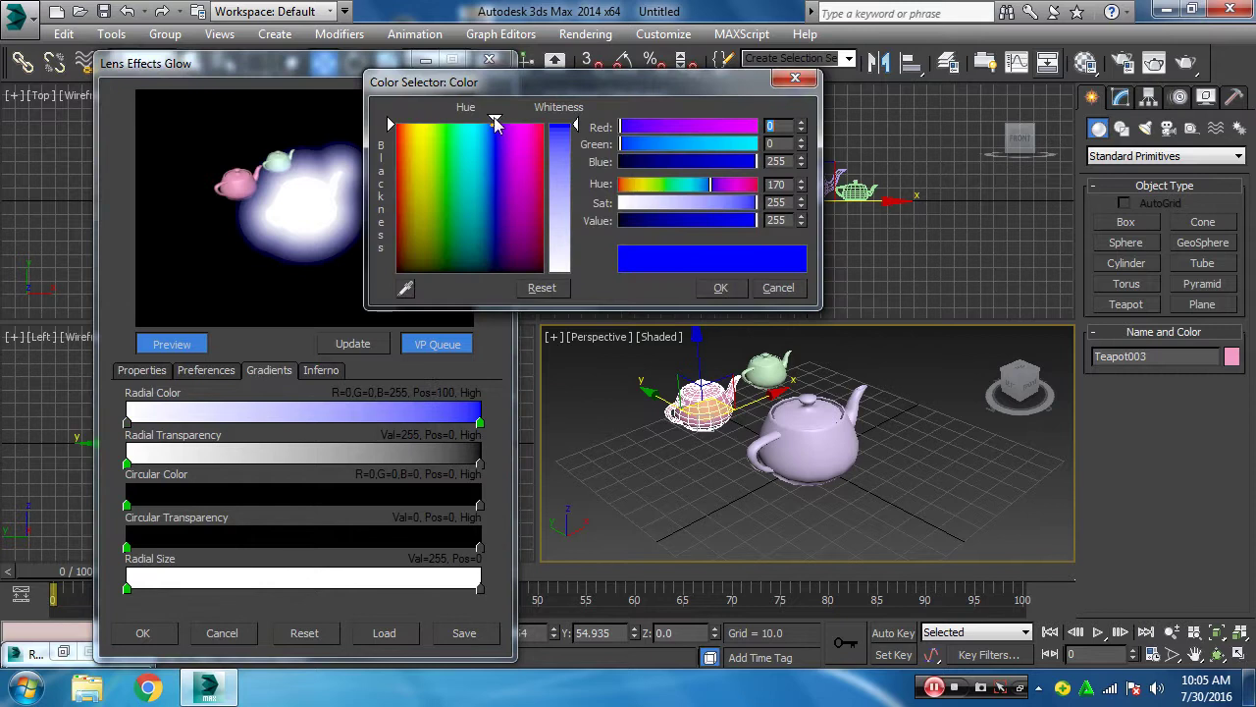
drag(494, 121, 443, 120)
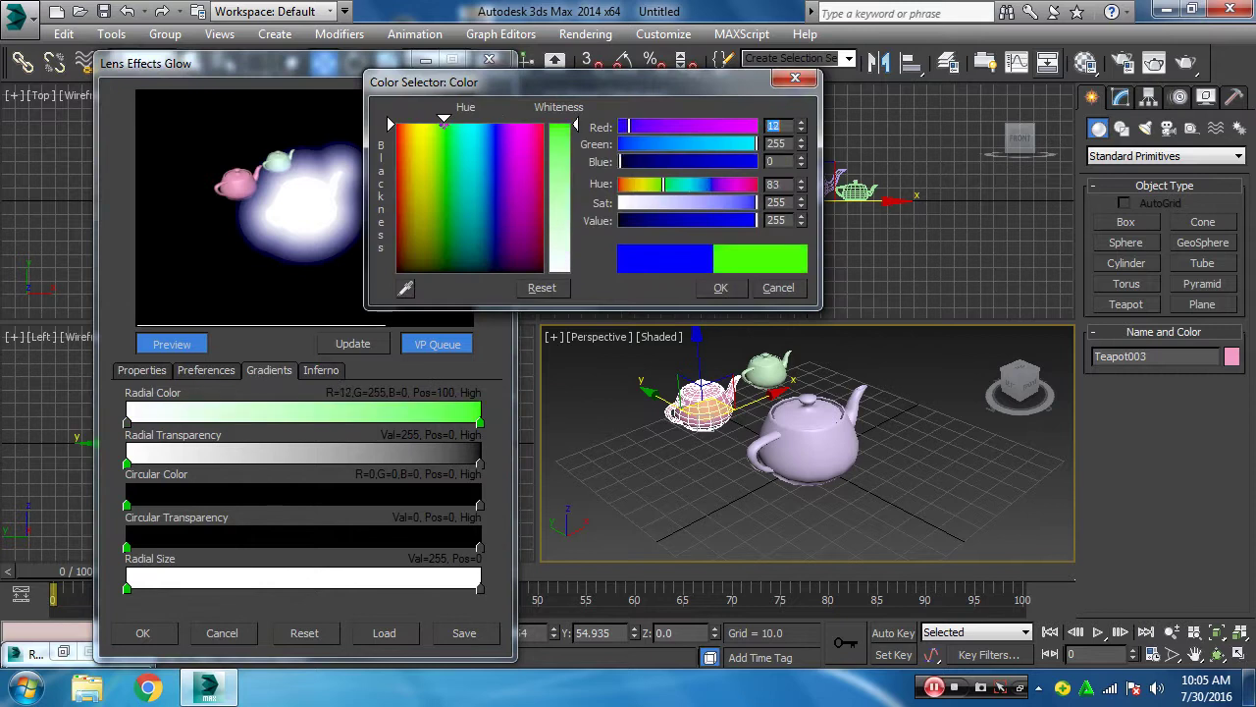
click(720, 288)
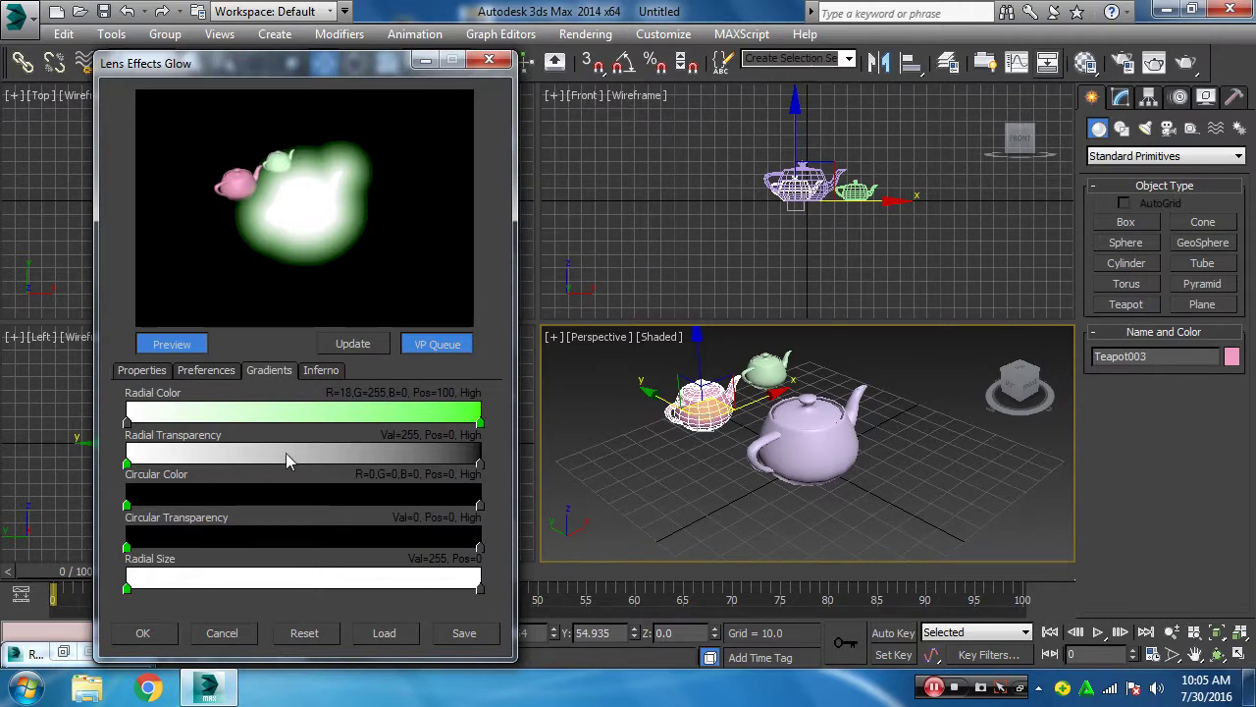
Step: Back on the Preferences tab, raise the glow Size to 11.0
click(211, 374)
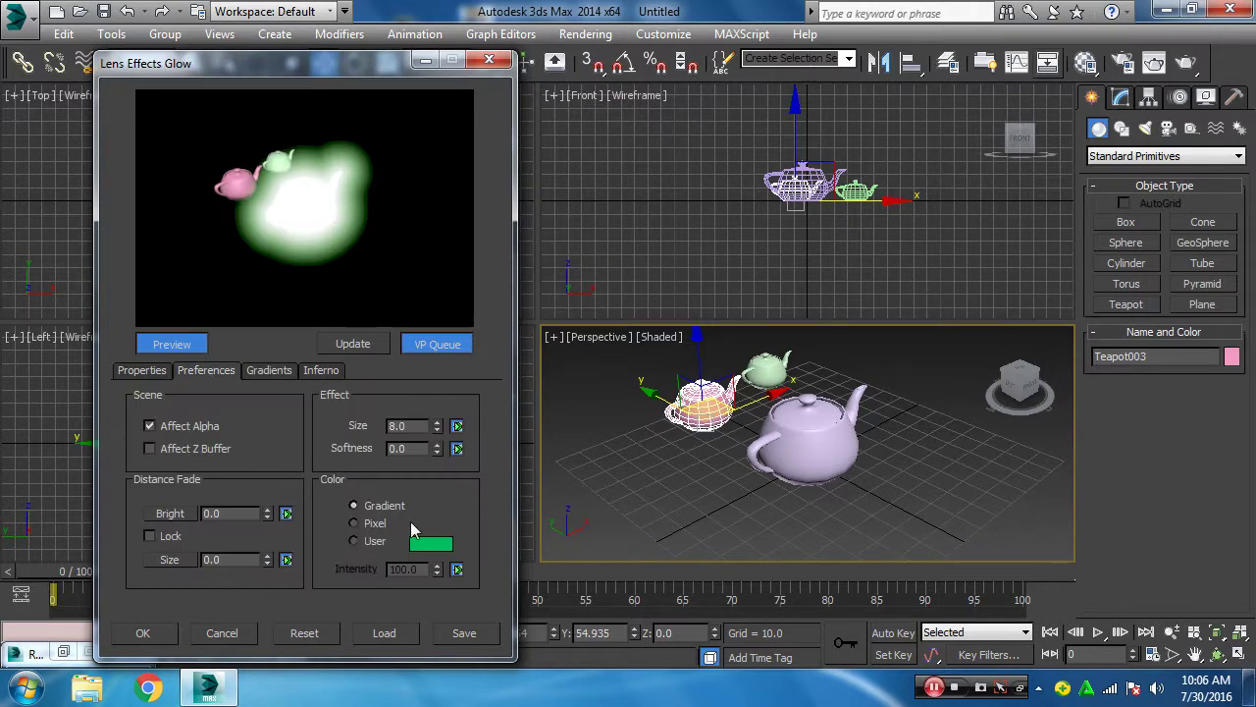
click(438, 424)
click(437, 423)
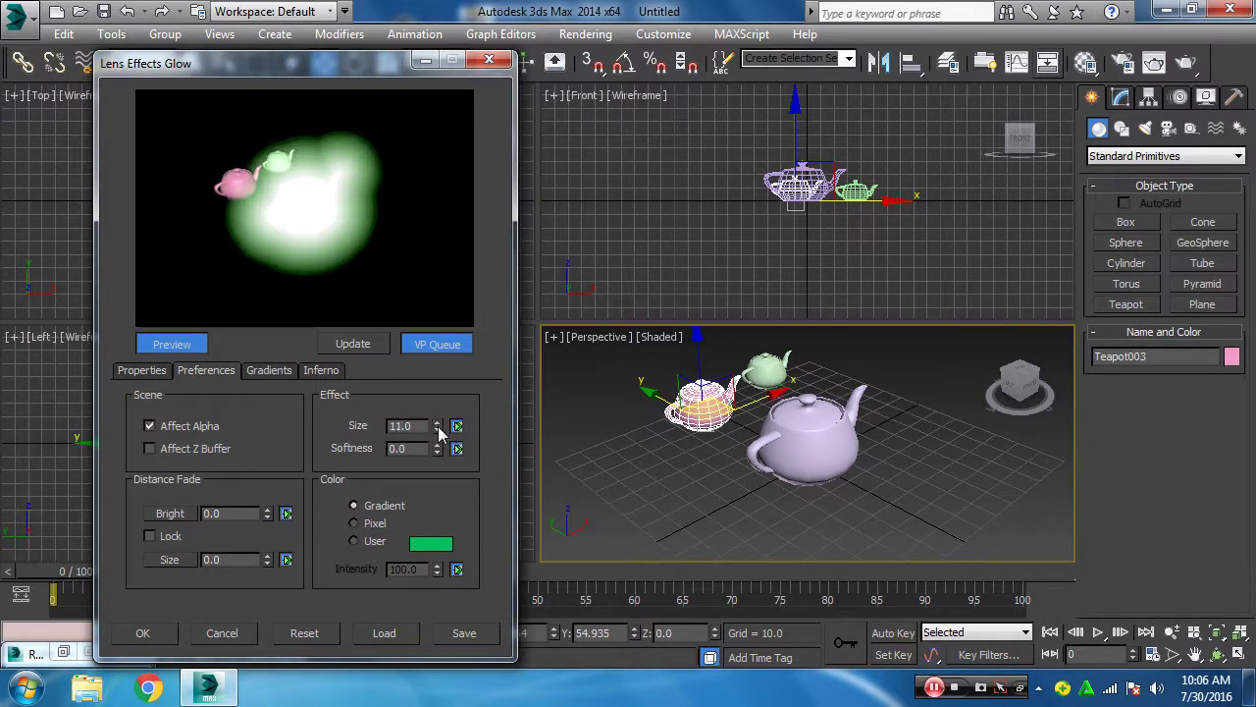
Step: Lower the glow Size to 7.0, raise its Softness, and show the Inferno settings
click(437, 432)
click(437, 431)
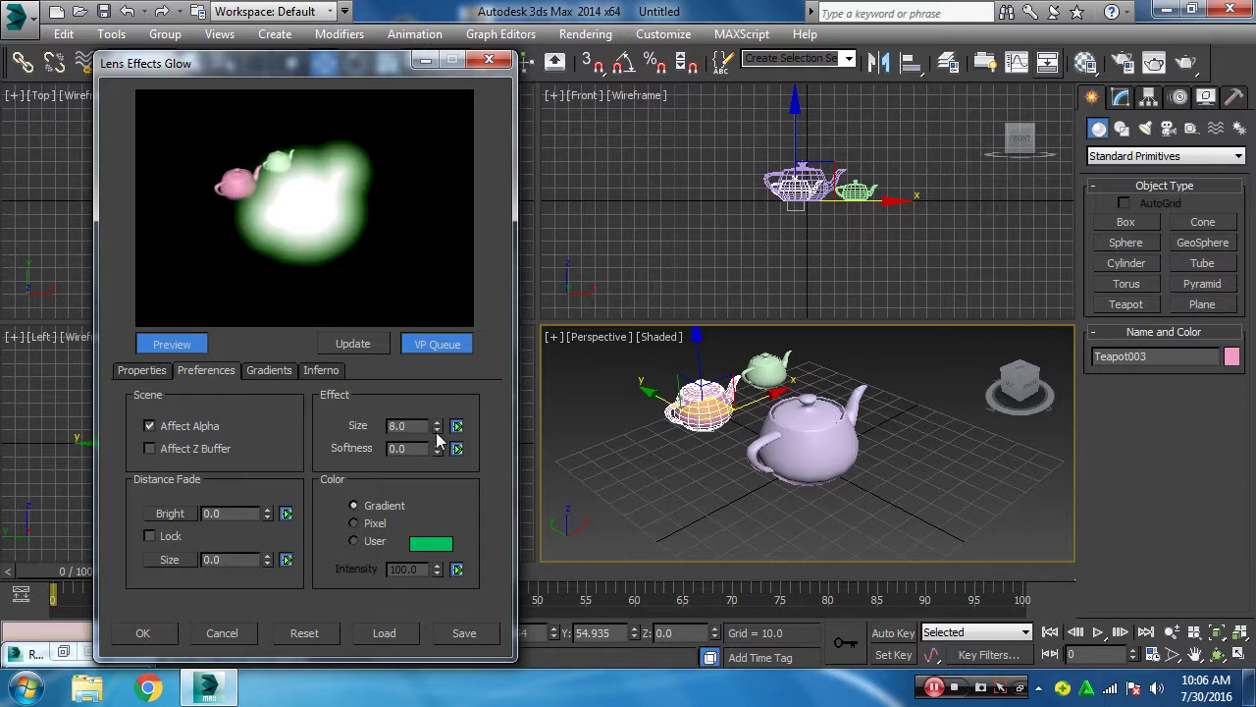
click(437, 431)
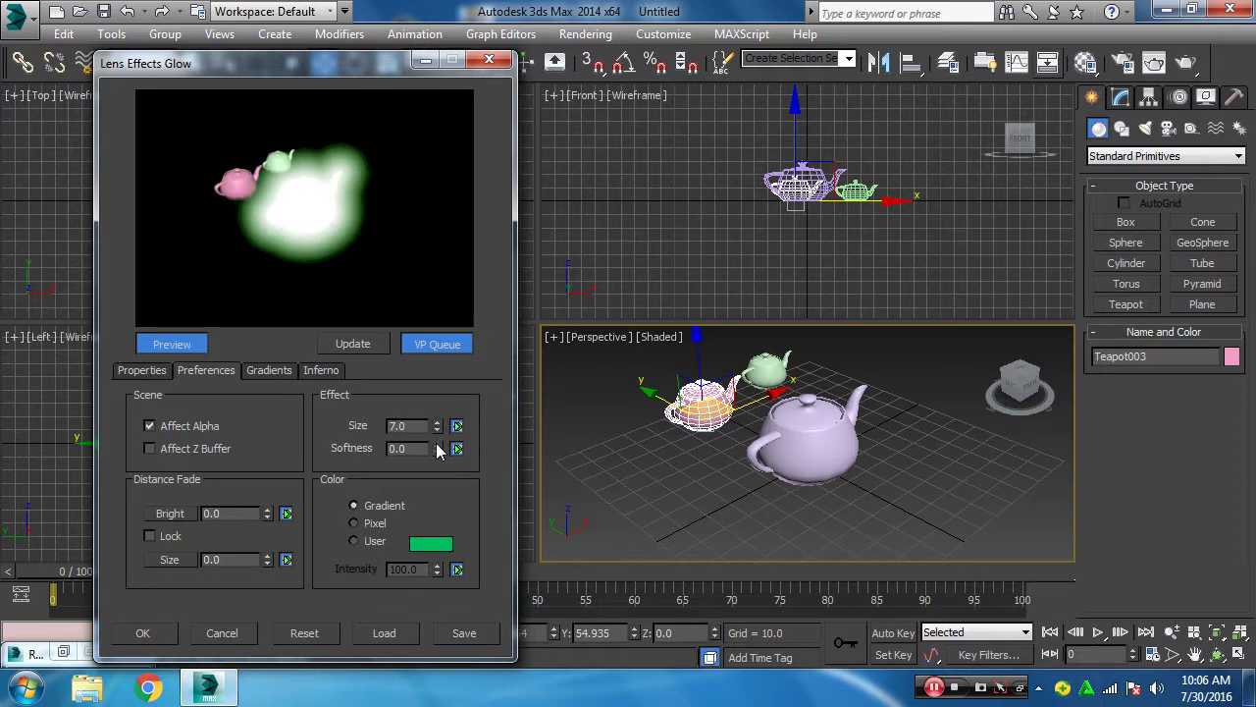
drag(437, 444, 432, 445)
click(327, 378)
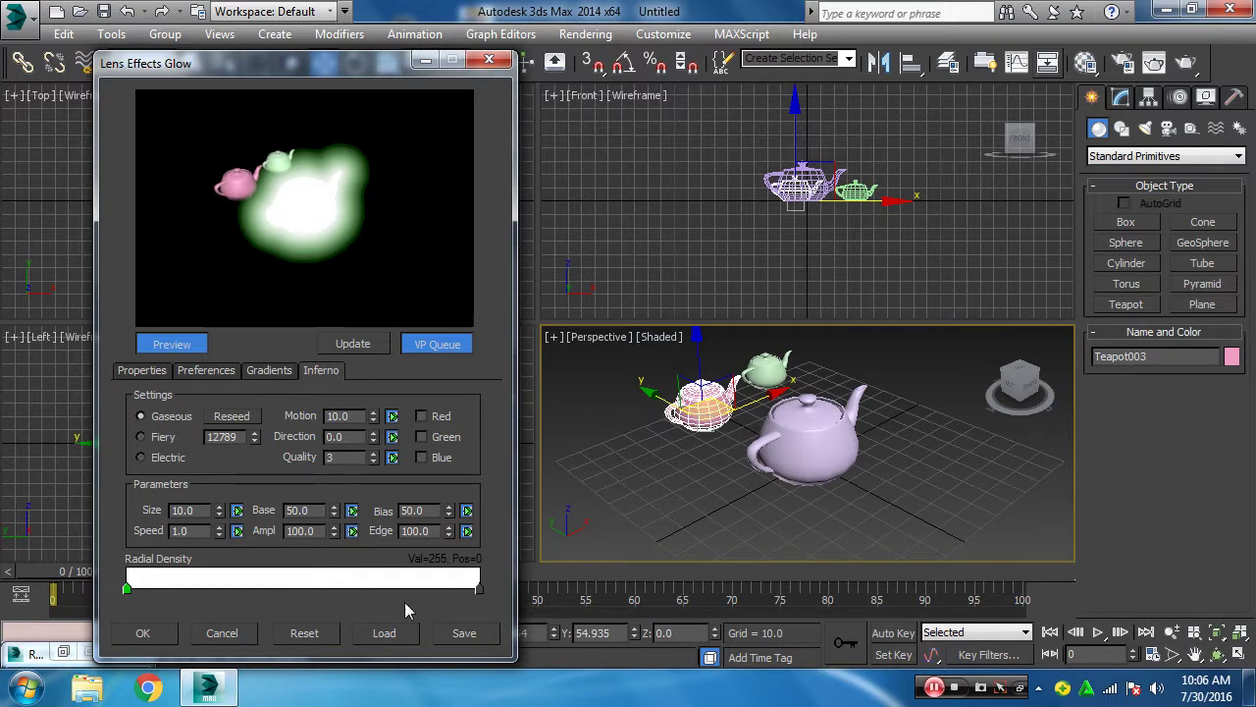
Step: Scrub the camera animation across frames 0–35 and switch to orbiting the camera
click(935, 689)
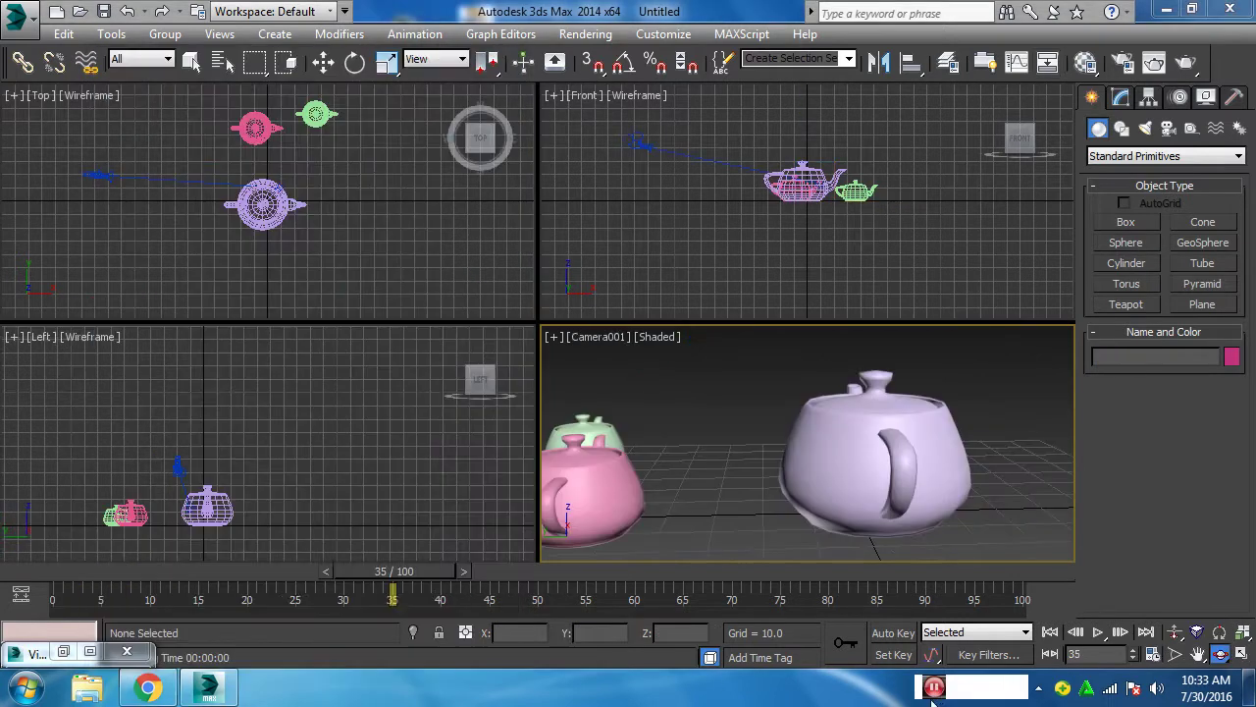
mouse_move(406, 579)
mouse_down()
mouse_move(14, 600)
mouse_move(333, 579)
mouse_move(19, 603)
mouse_move(289, 605)
mouse_move(104, 609)
mouse_move(319, 620)
mouse_move(105, 619)
mouse_move(201, 623)
mouse_up()
key(ctrl+r)
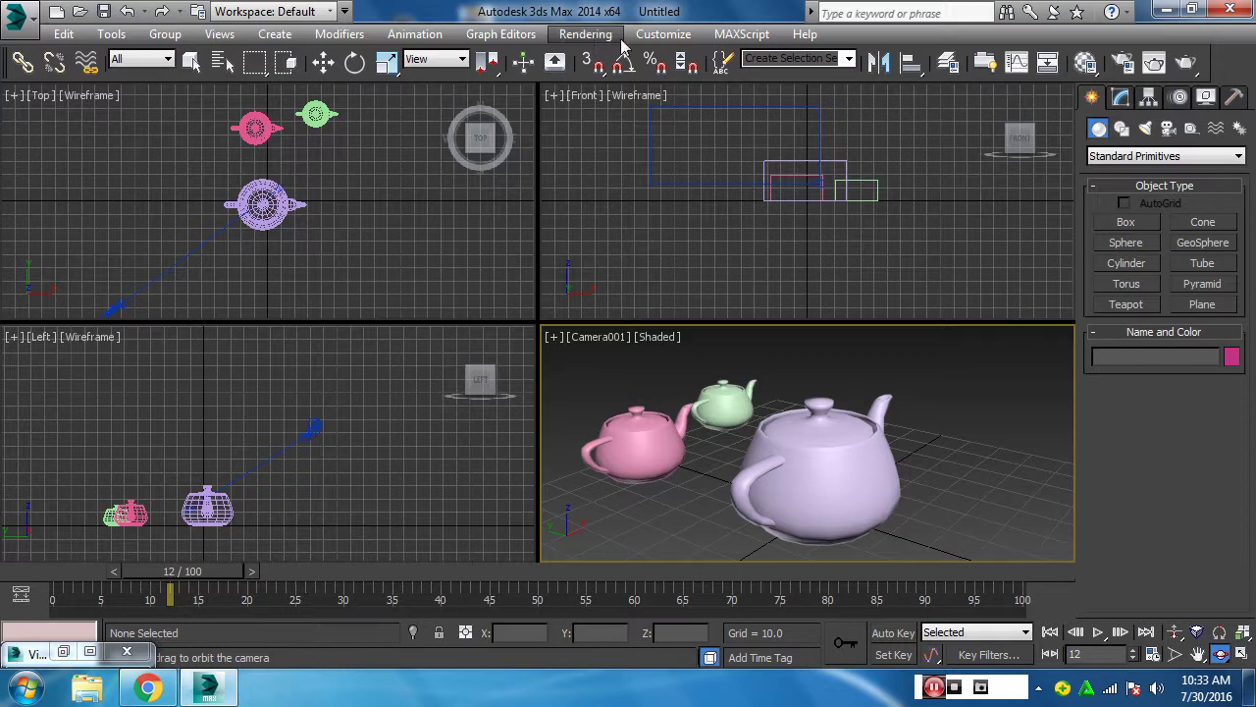
Step: Open Video Post and review the Camera001 scene event's settings
click(592, 38)
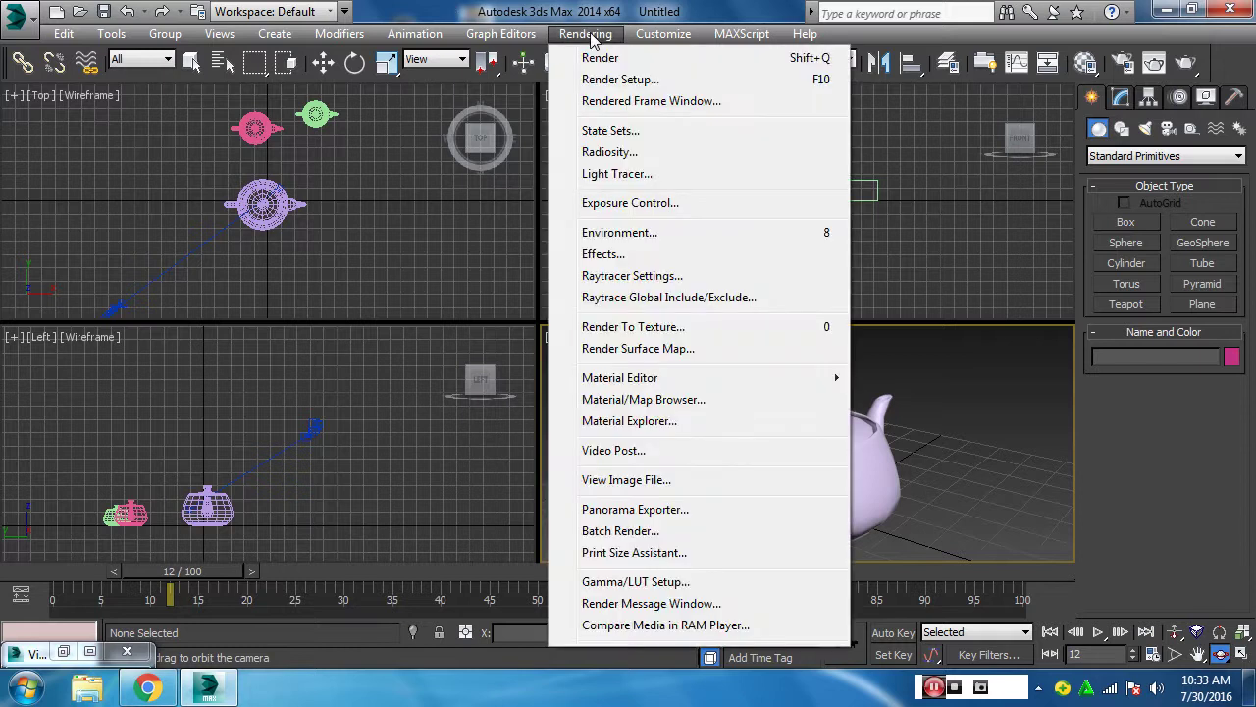
click(615, 449)
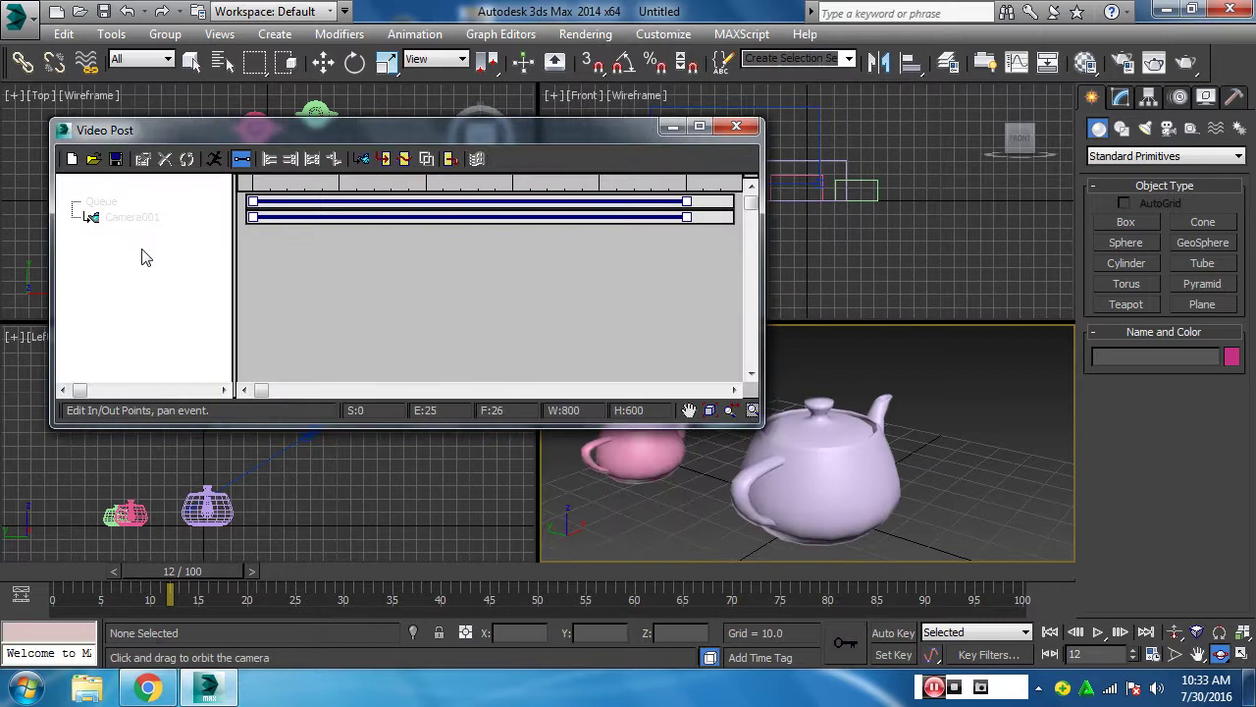
click(139, 222)
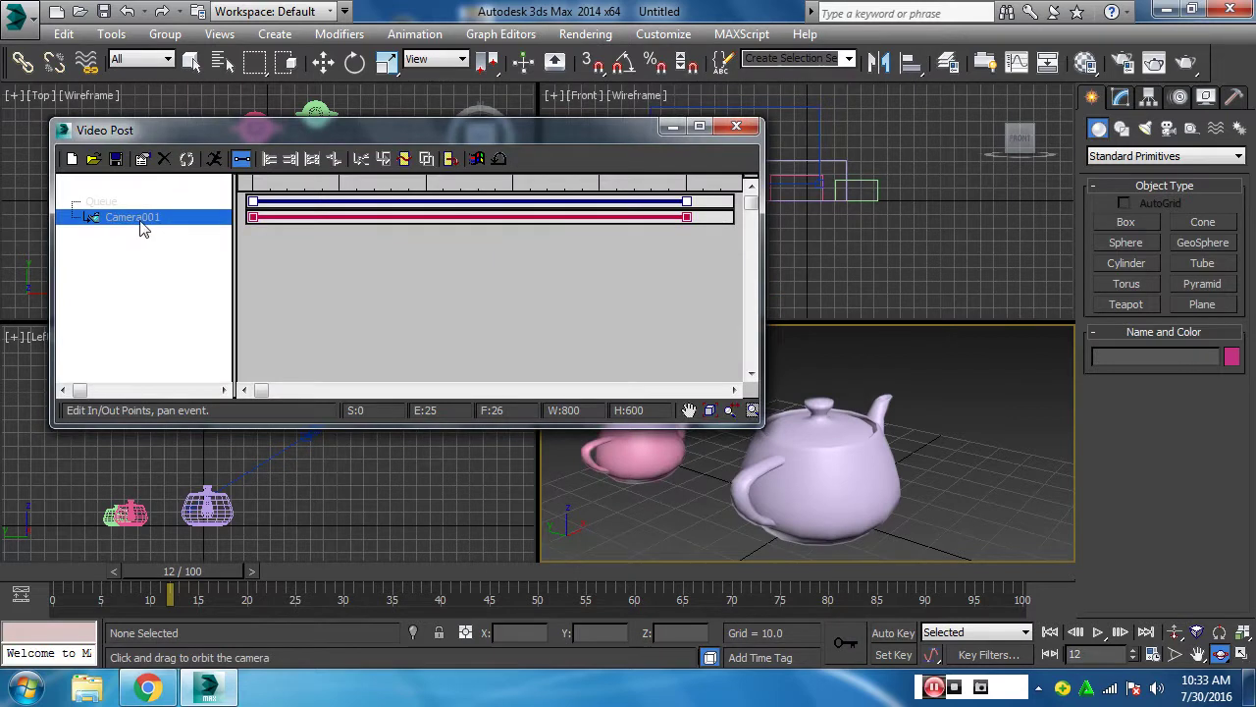
double_click(162, 223)
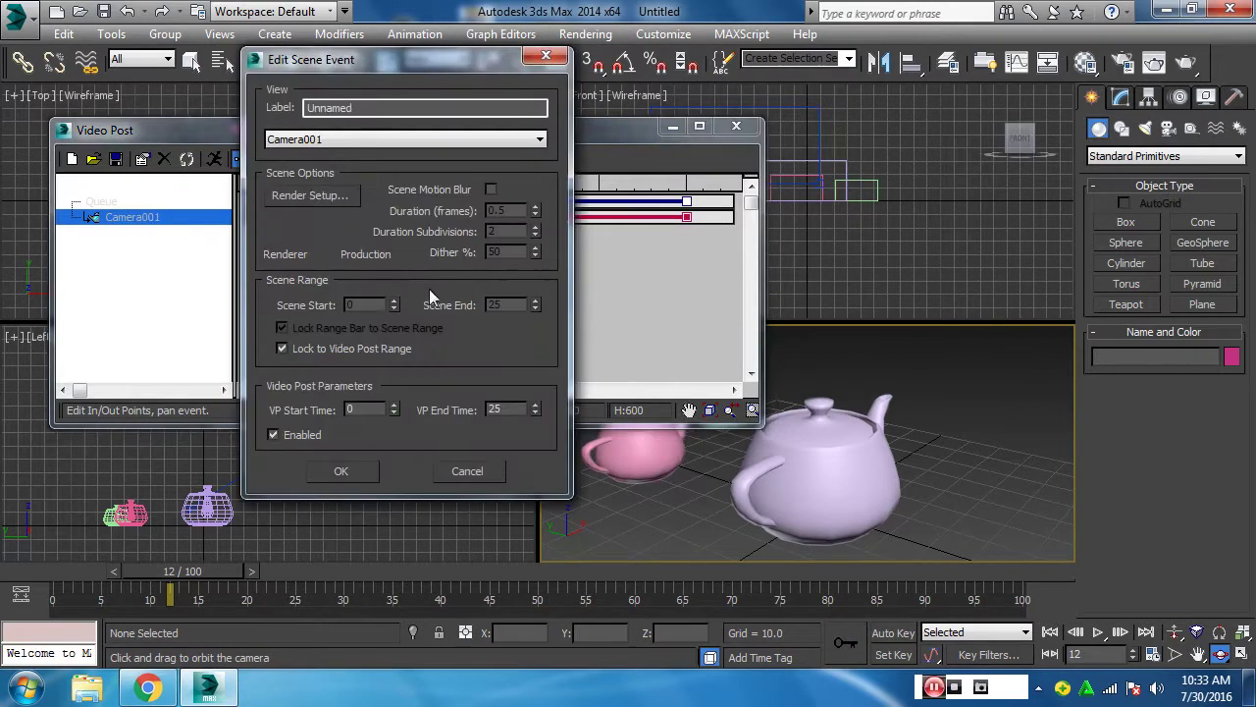
click(494, 471)
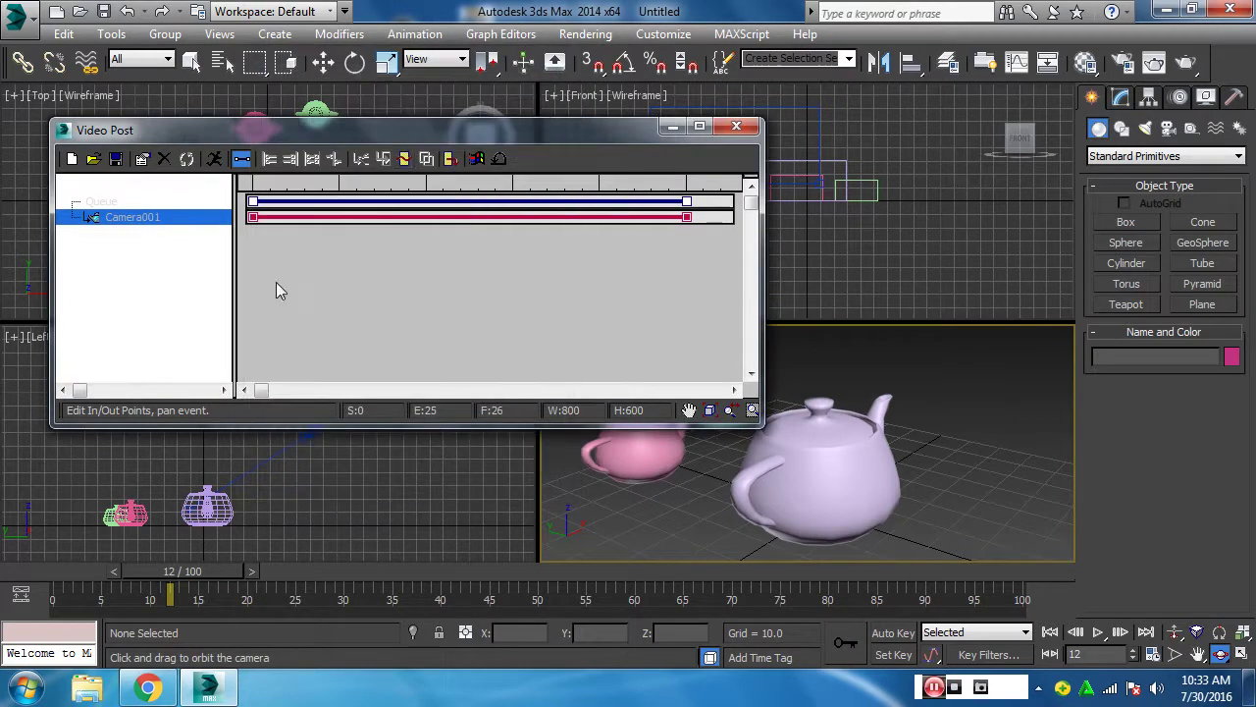
click(404, 159)
Step: Add a Starfield image filter event to the Video Post queue and return to frame 0
click(391, 187)
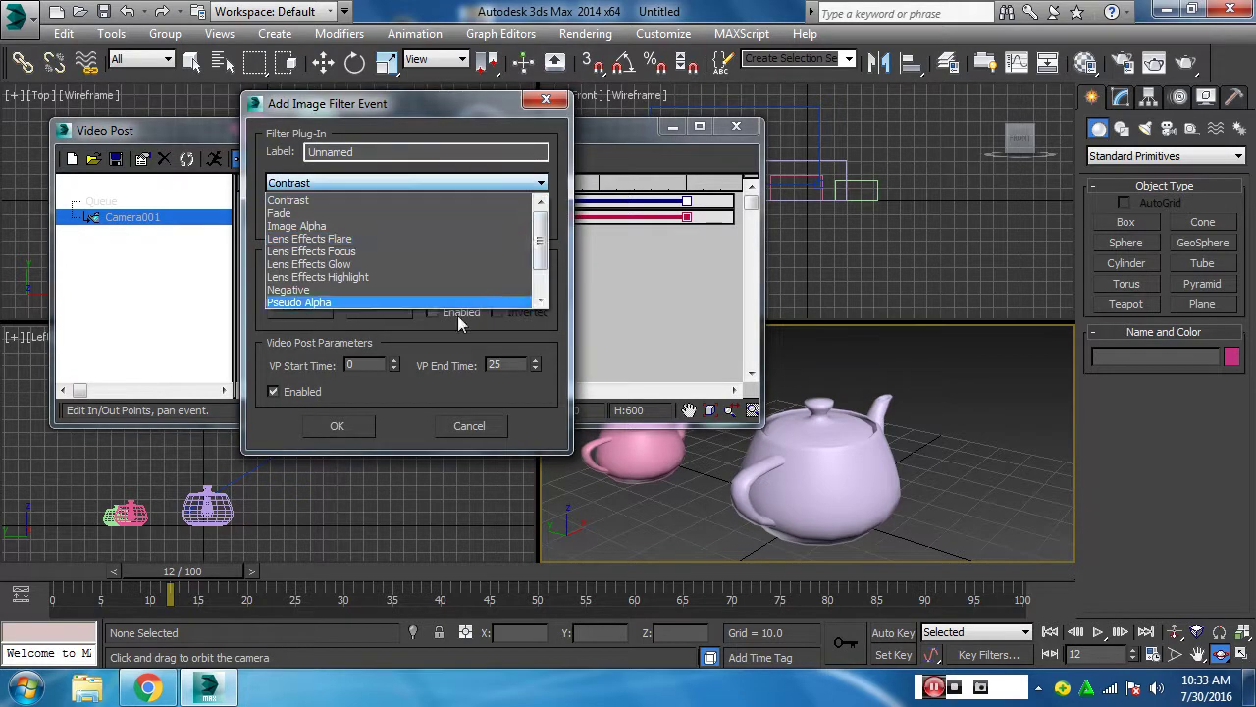
scroll(324, 238, down, 1)
click(323, 304)
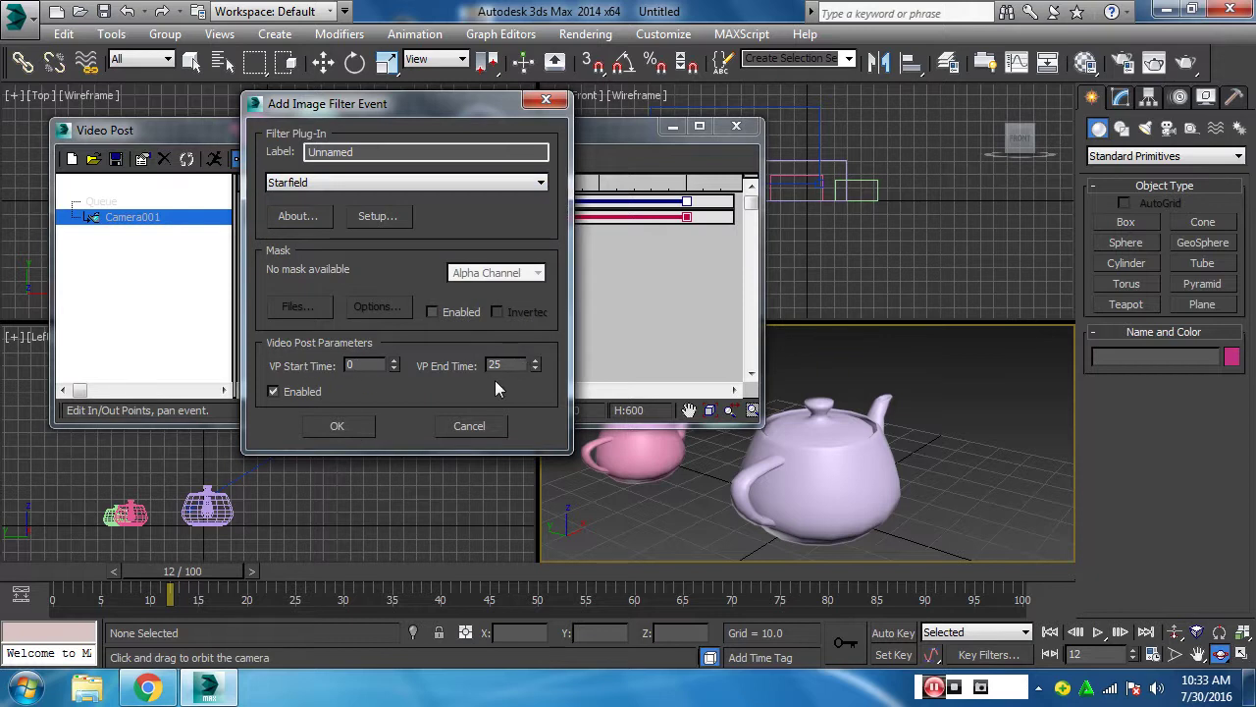
click(338, 427)
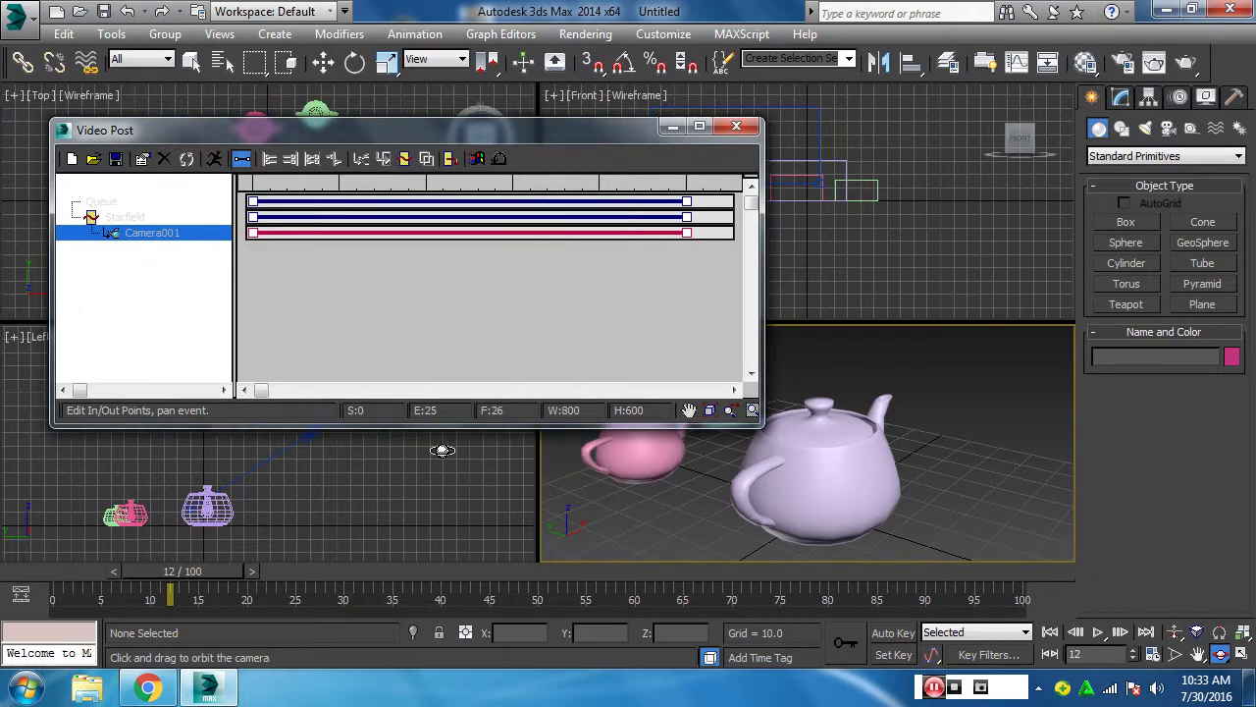
drag(192, 590, 52, 590)
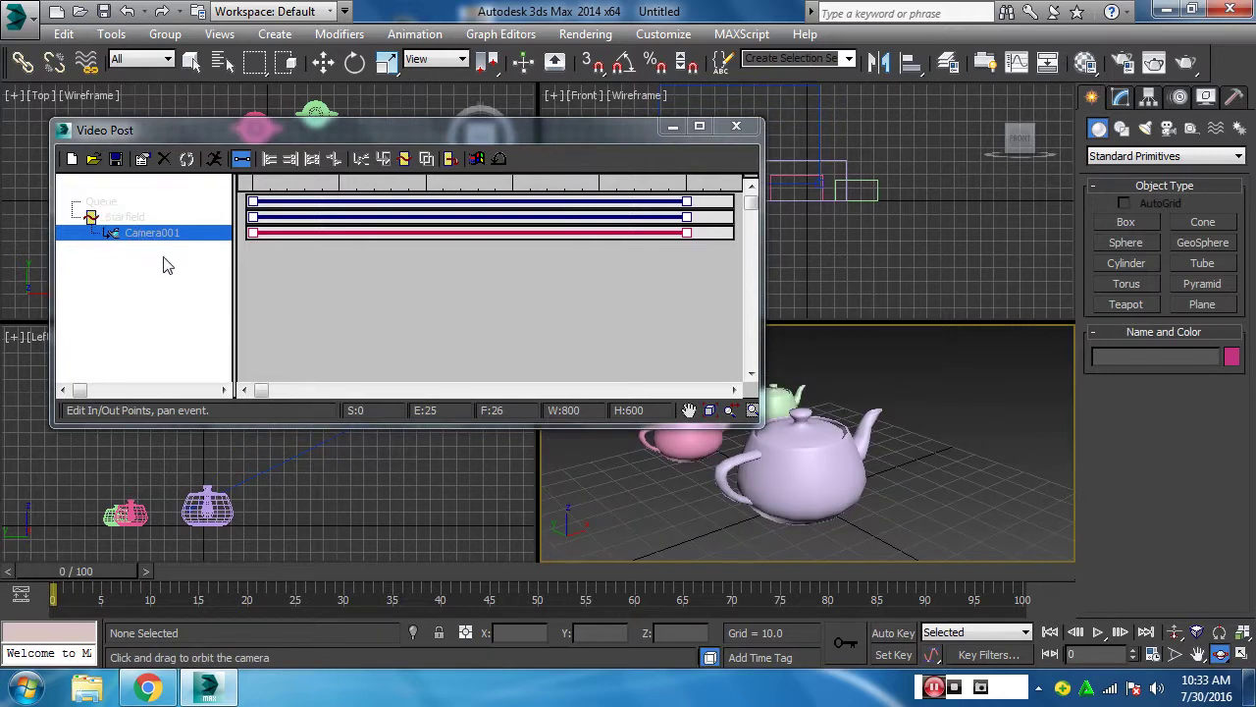
Step: Delete the misplaced Starfield event while keeping Camera001 in the queue
click(164, 158)
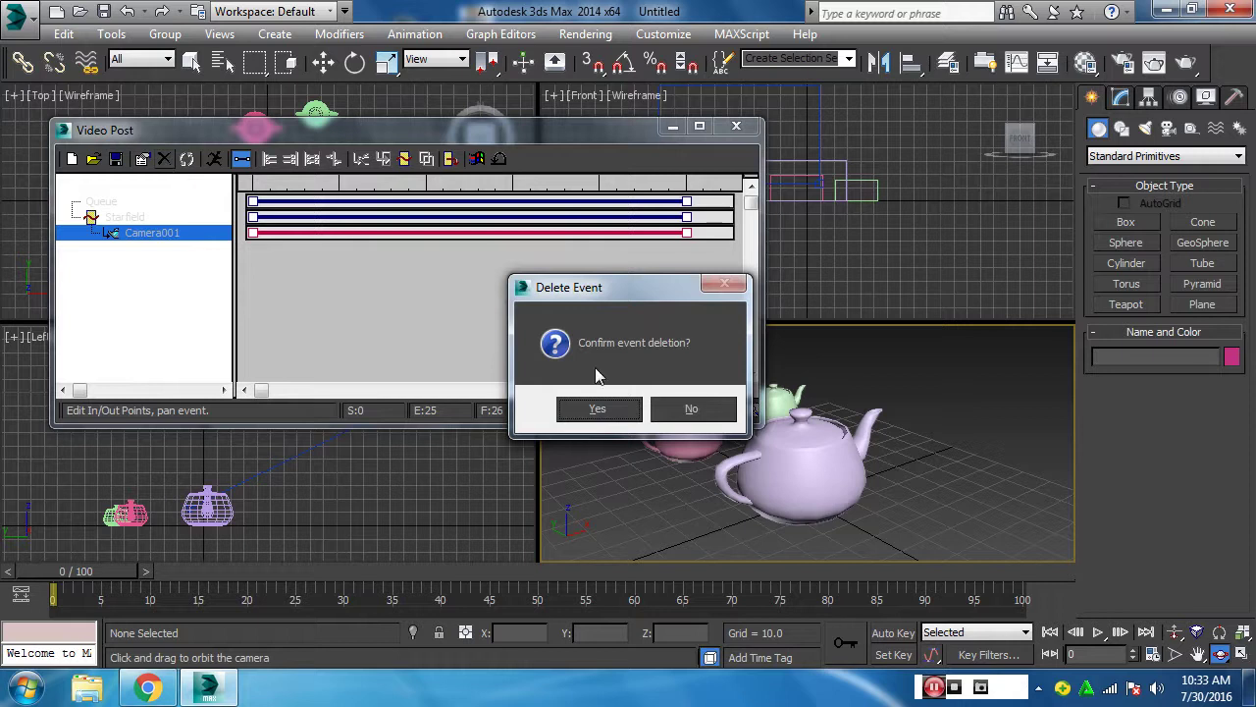
click(687, 409)
click(191, 334)
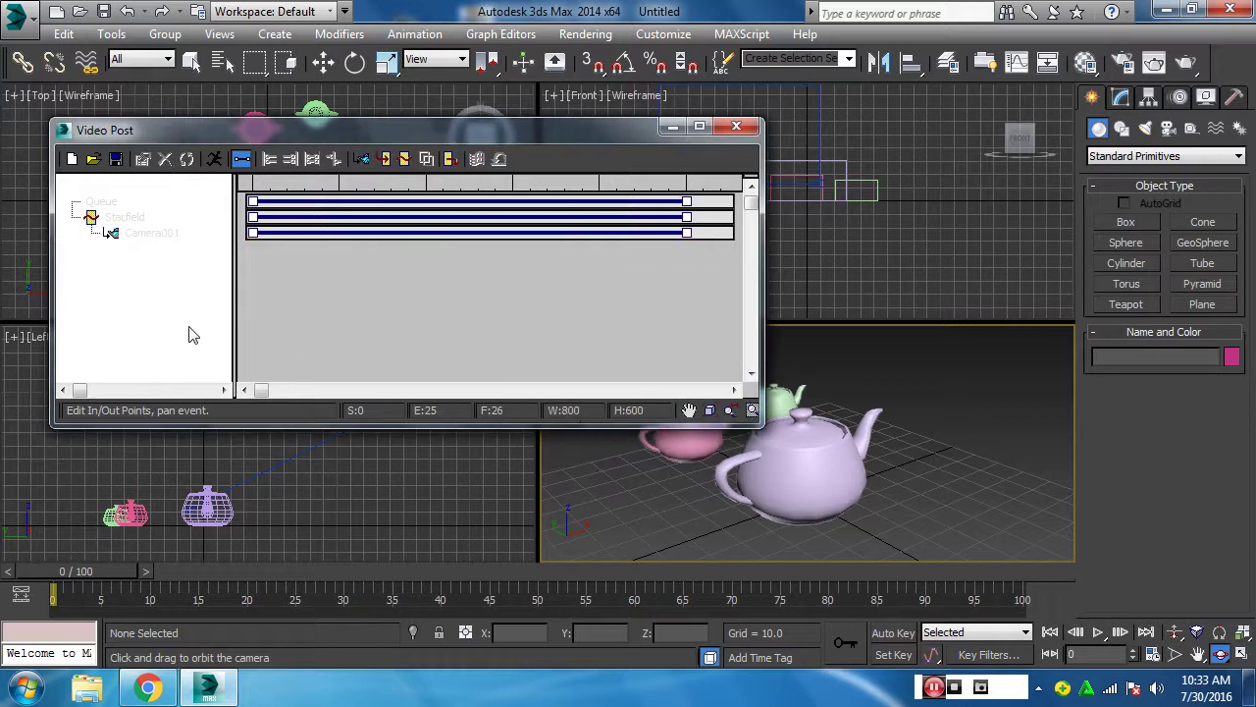
click(136, 218)
click(165, 160)
click(596, 409)
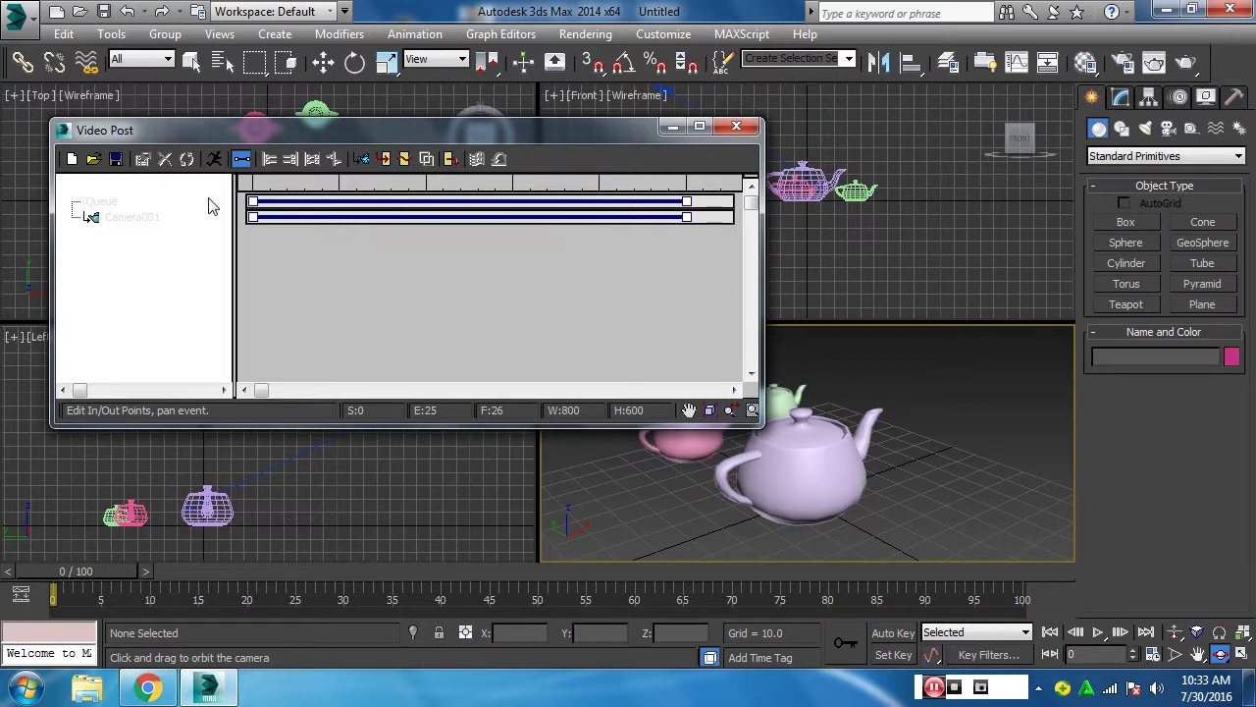
Step: Re-add Starfield with nothing selected so it follows Camera001, and open its event settings
click(403, 159)
click(434, 180)
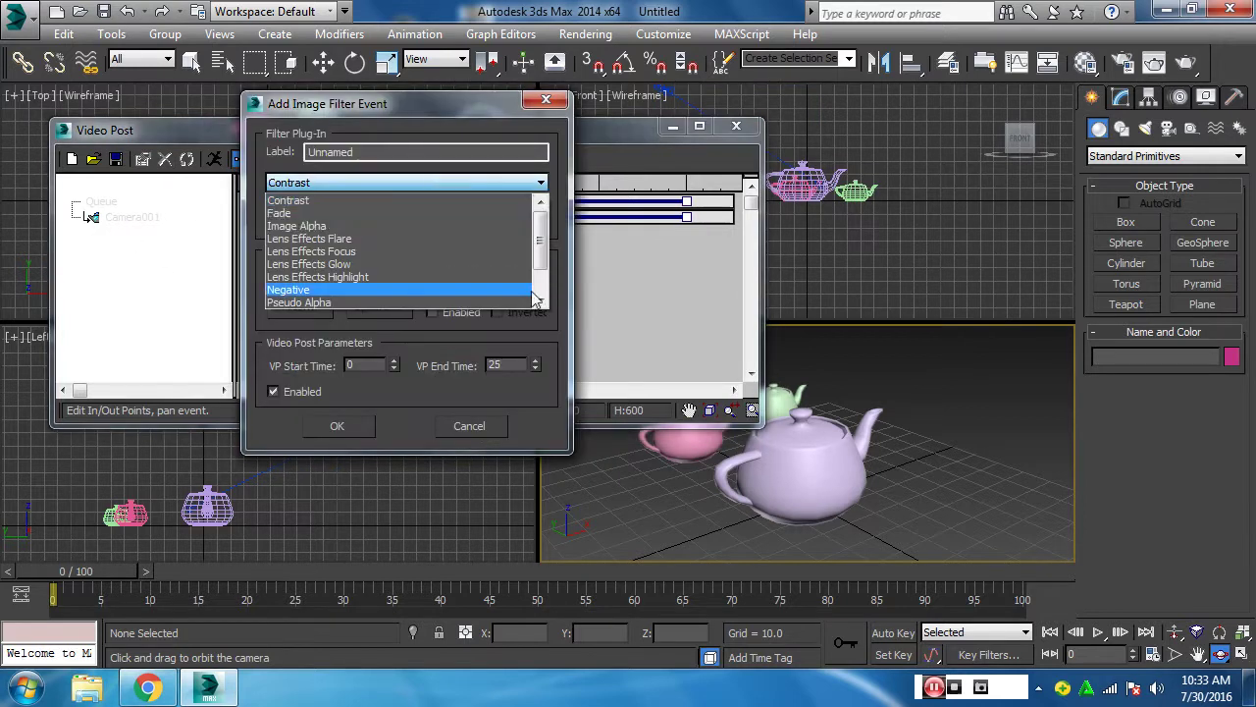
click(541, 297)
scroll(546, 298, down, 1)
click(348, 298)
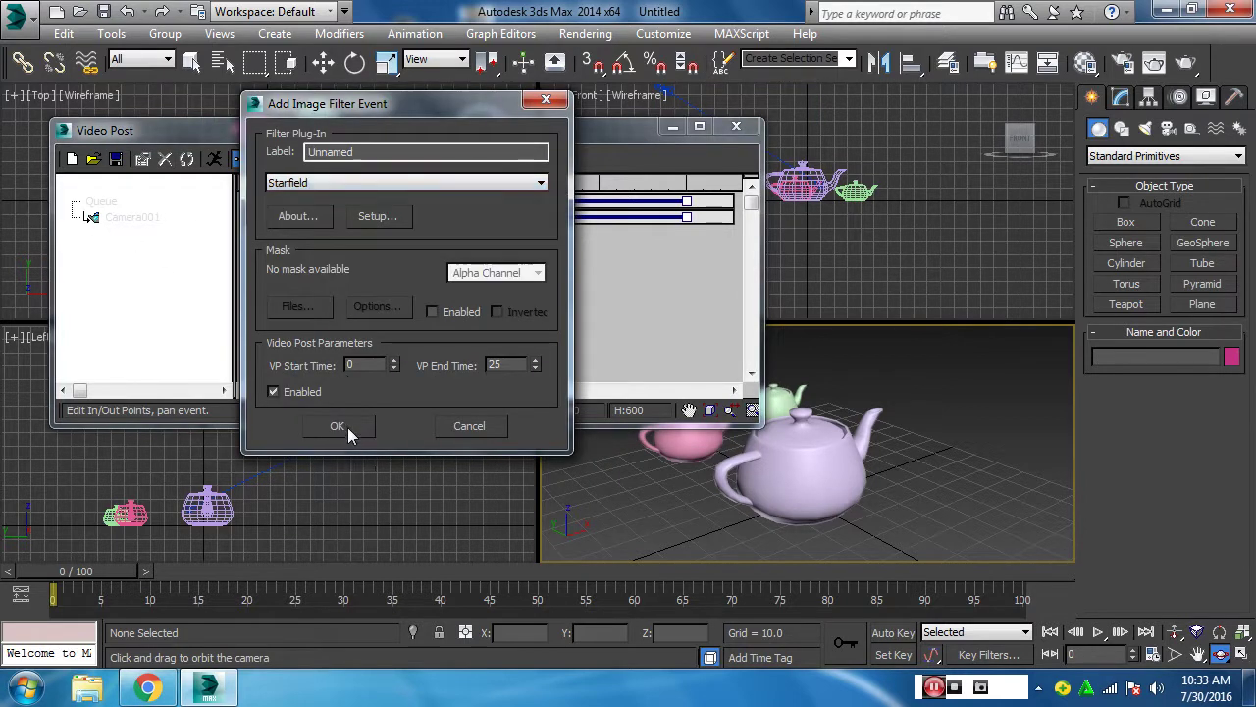
click(348, 426)
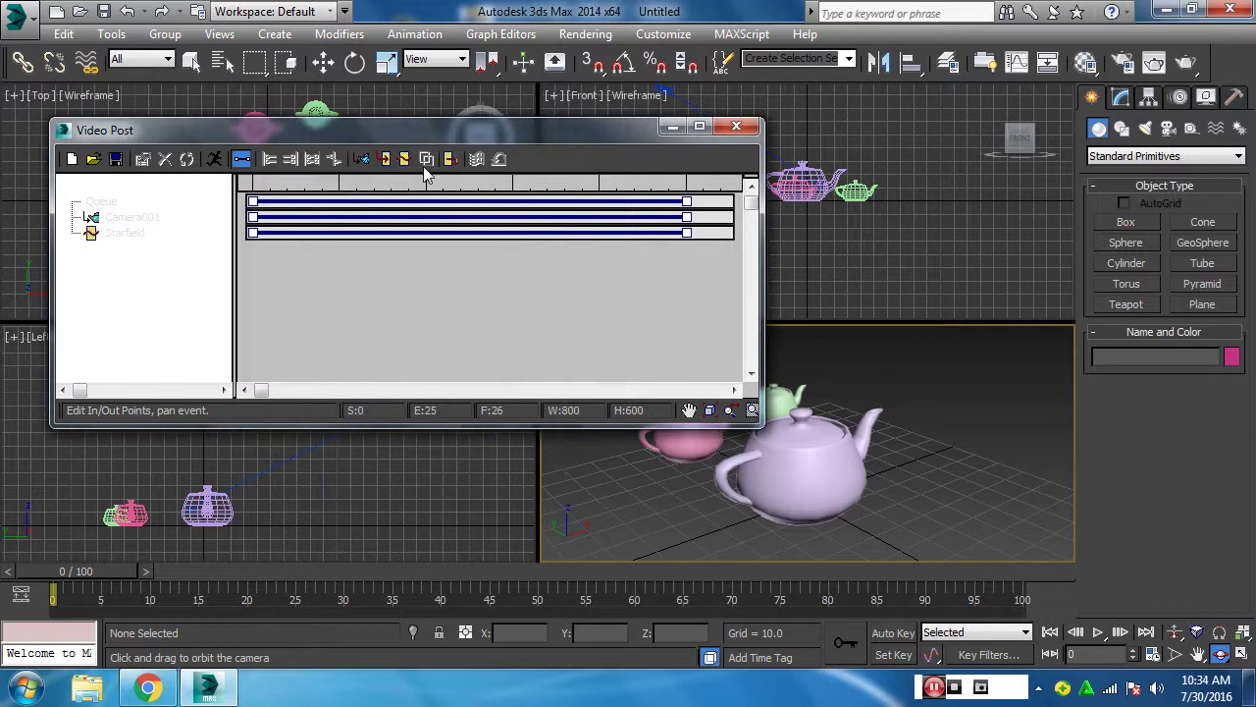
double_click(118, 234)
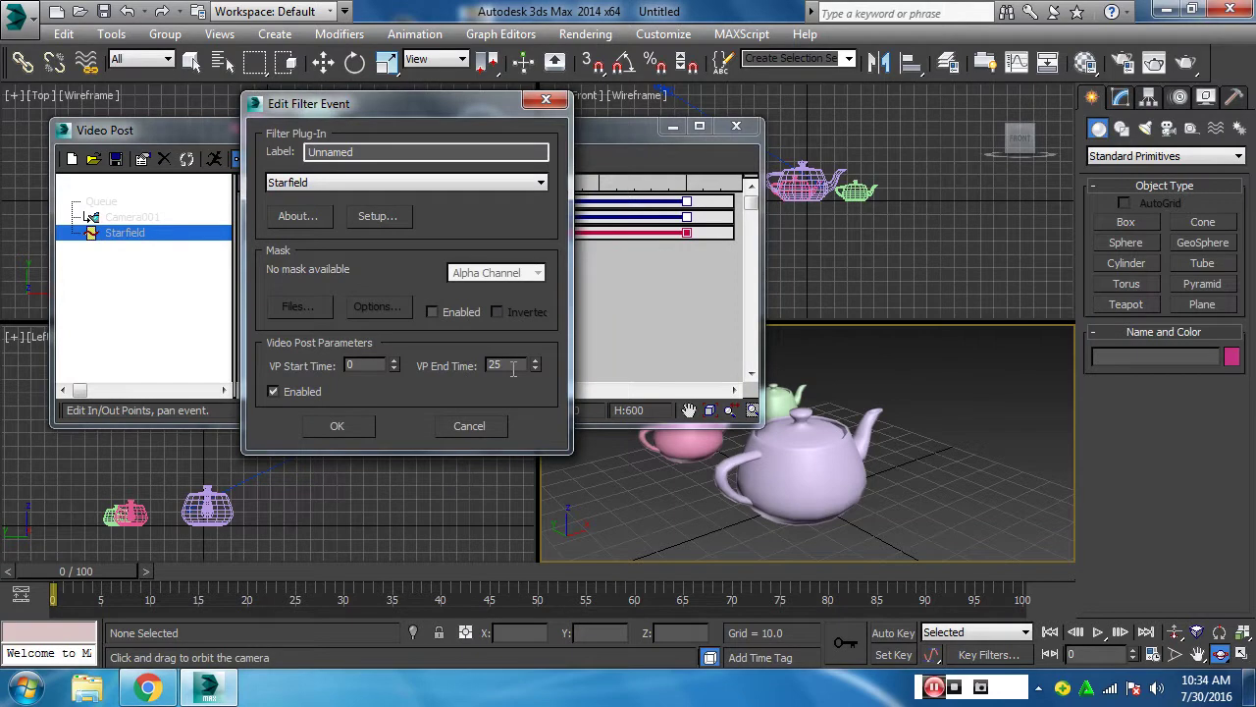
Step: Set Starfield's Dimmest Star to 10 and Motion Blur Amount to 40, then close both dialogs
click(374, 217)
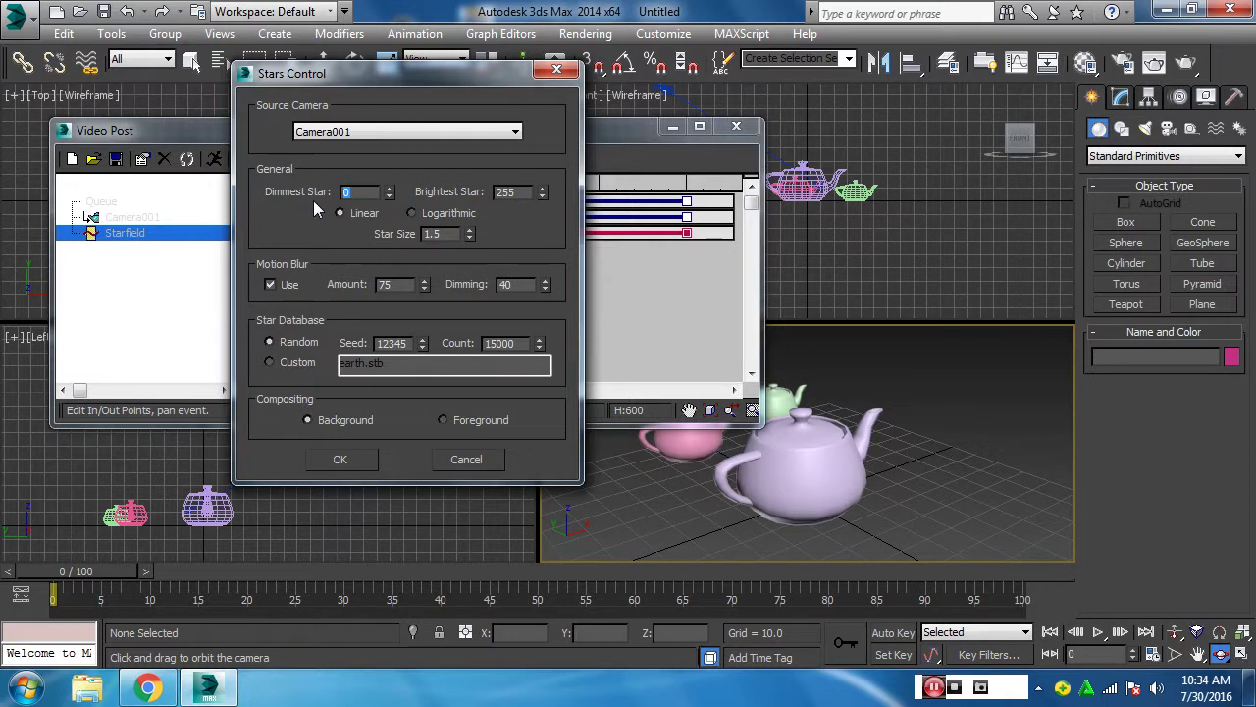
text(10)
double_click(387, 284)
text(40)
click(322, 463)
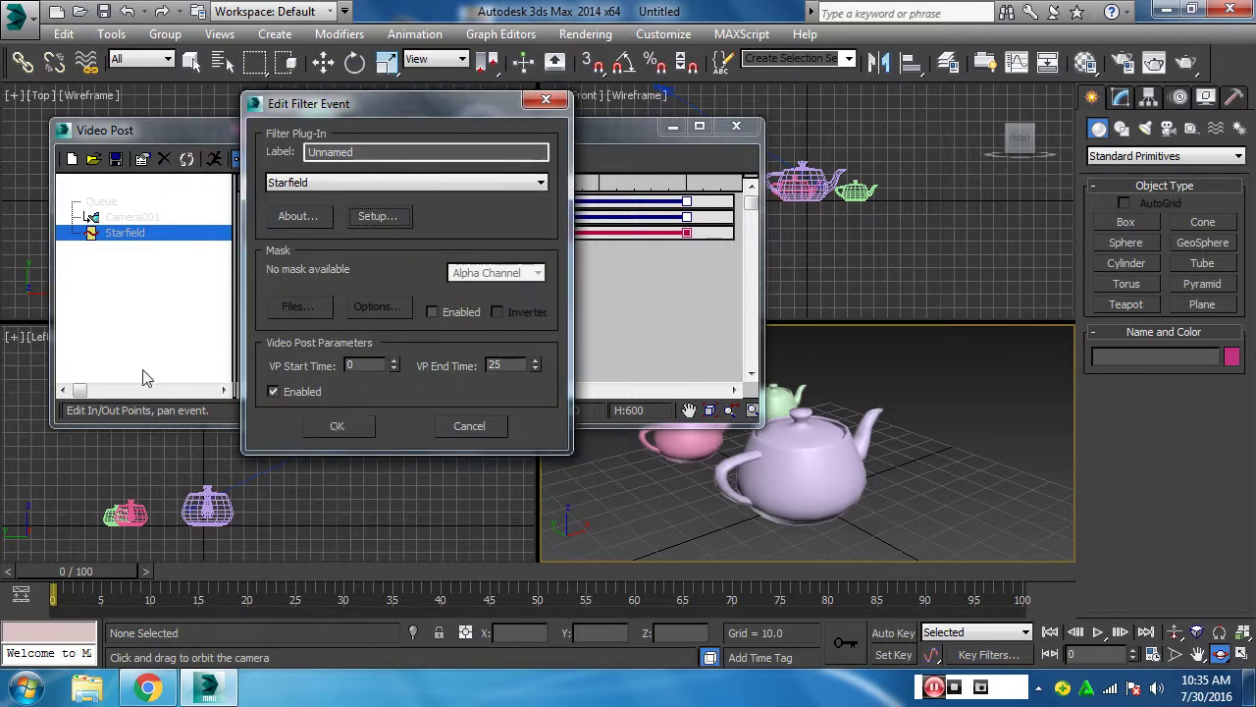
click(334, 432)
click(167, 314)
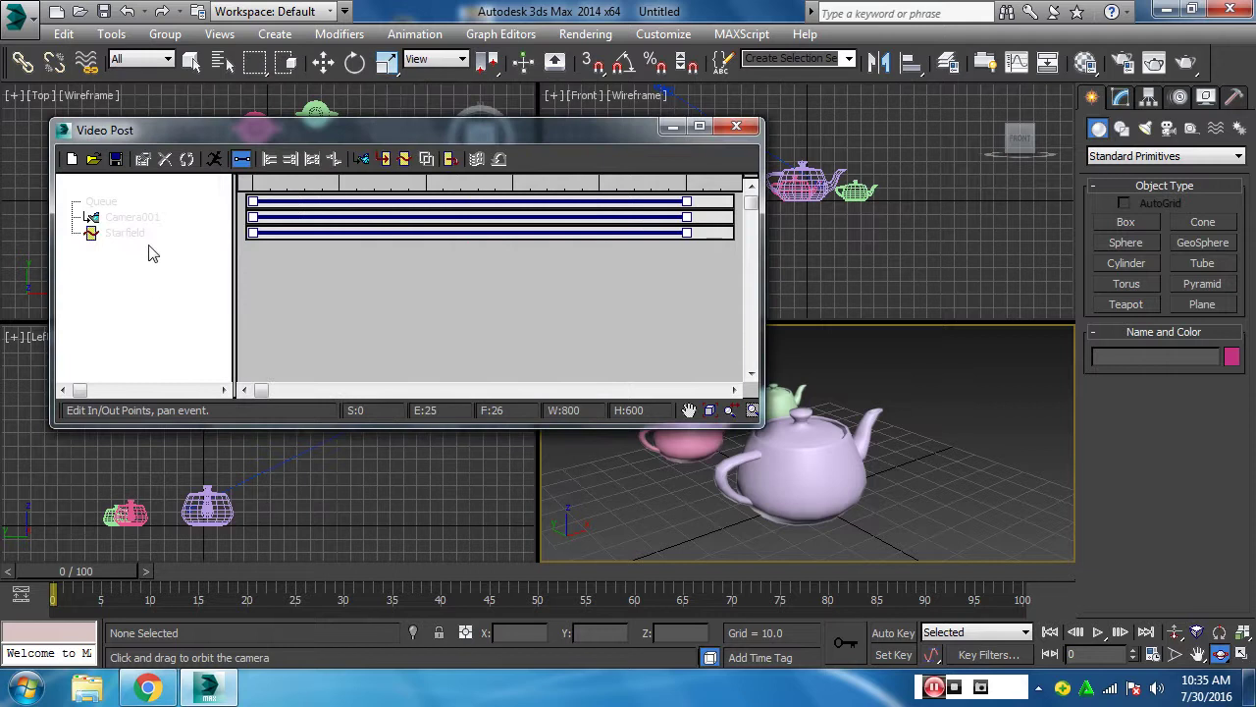
Step: Add an image output event saving to a.avi on the Desktop in AVI format
click(450, 163)
click(307, 203)
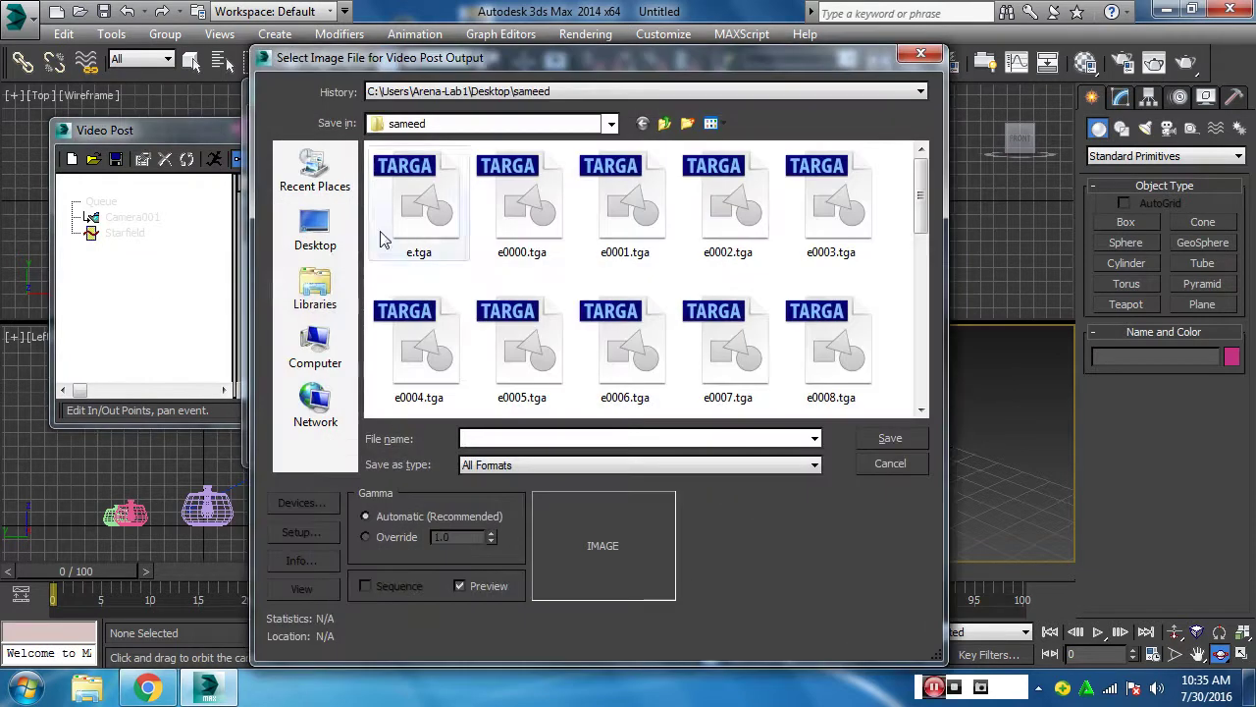
click(315, 231)
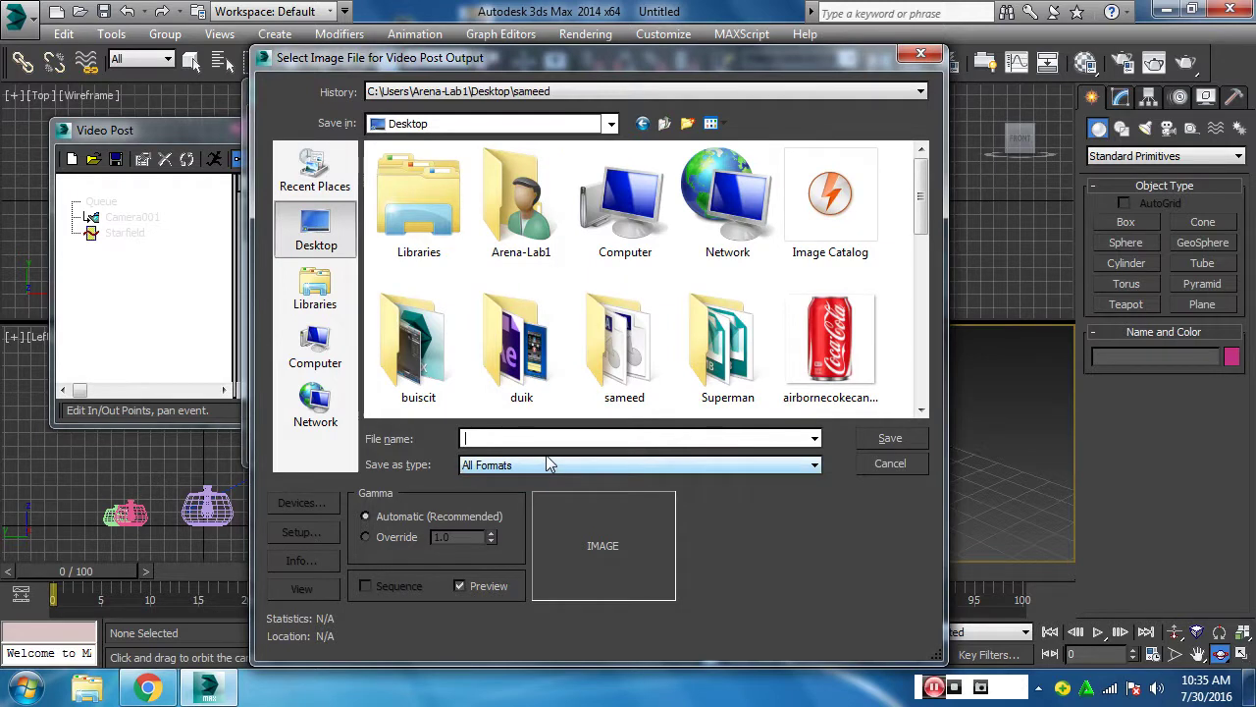
text(a)
click(785, 596)
click(497, 472)
click(512, 494)
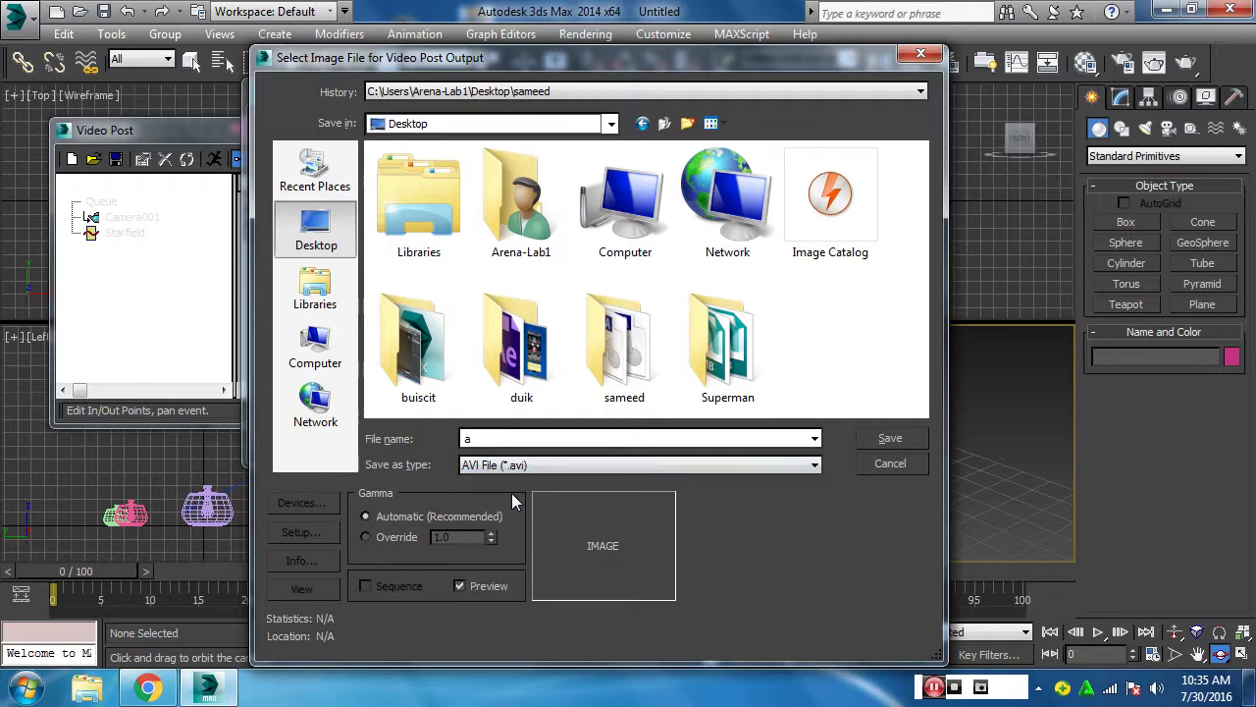
click(890, 442)
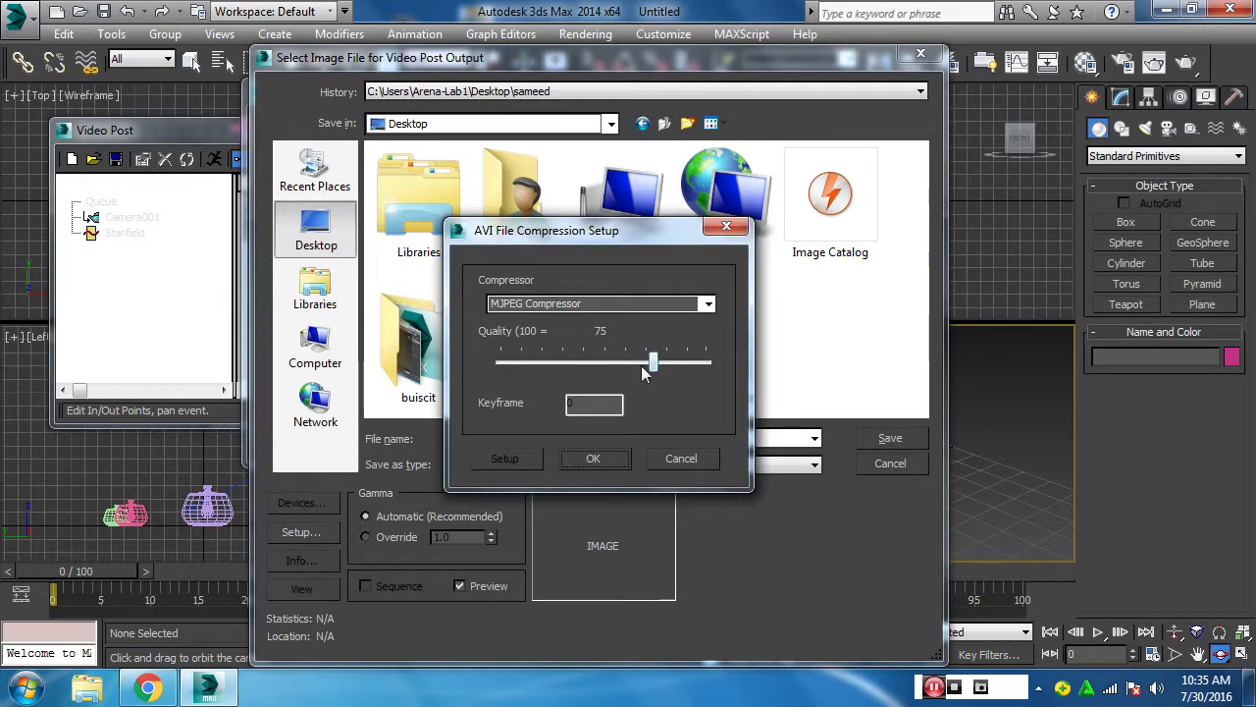
Step: Set the AVI compression quality to 100 and confirm the a.avi output event
drag(653, 363, 707, 362)
click(594, 459)
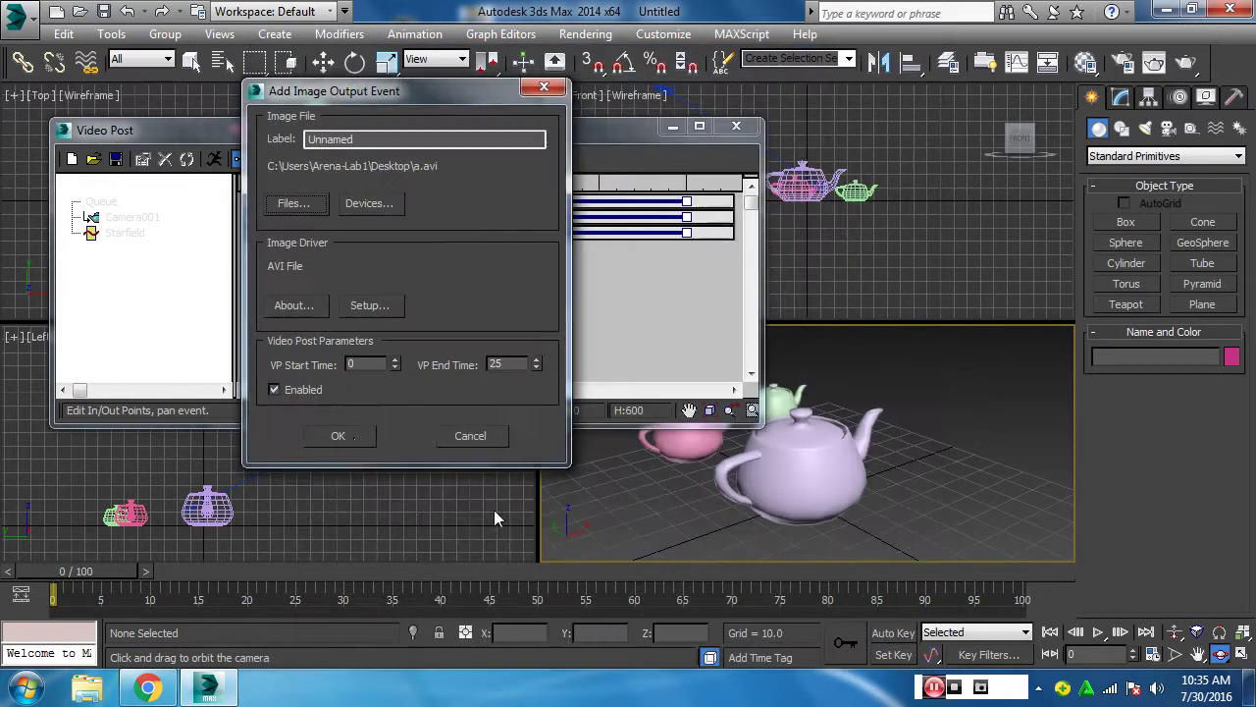
click(365, 435)
click(213, 159)
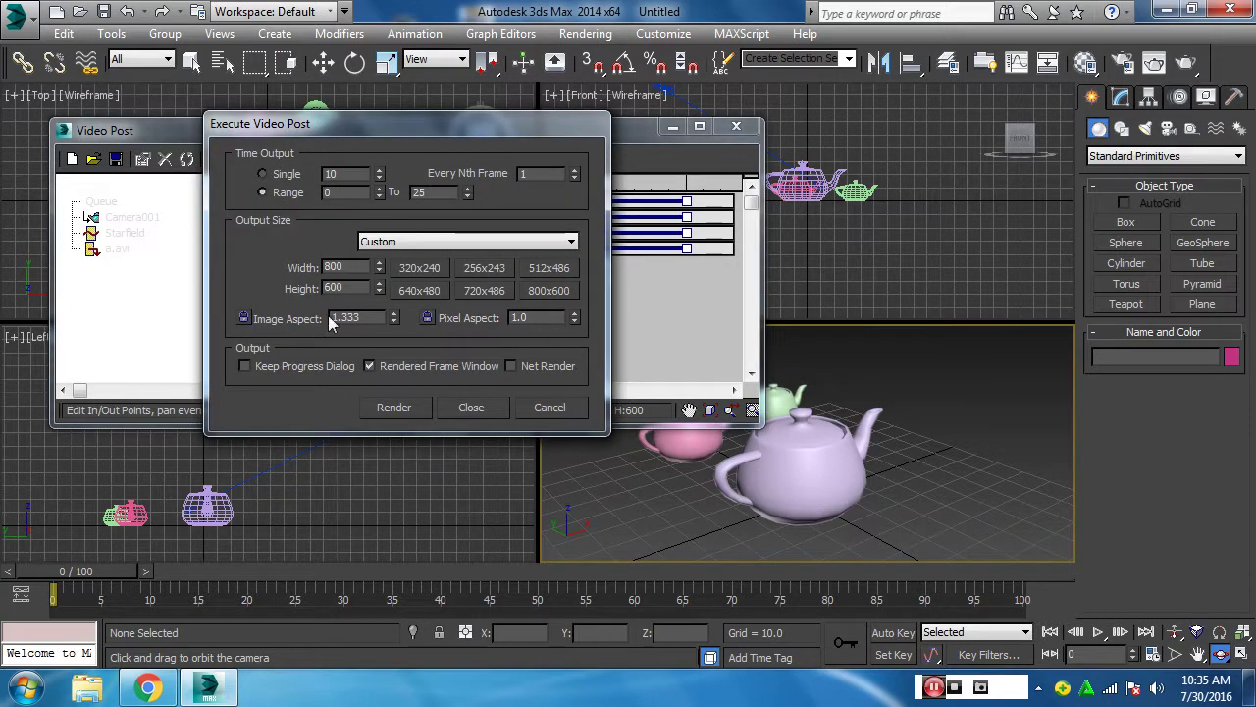
Step: Render the Video Post queue for frames 0 to 25 at 800x600
click(396, 407)
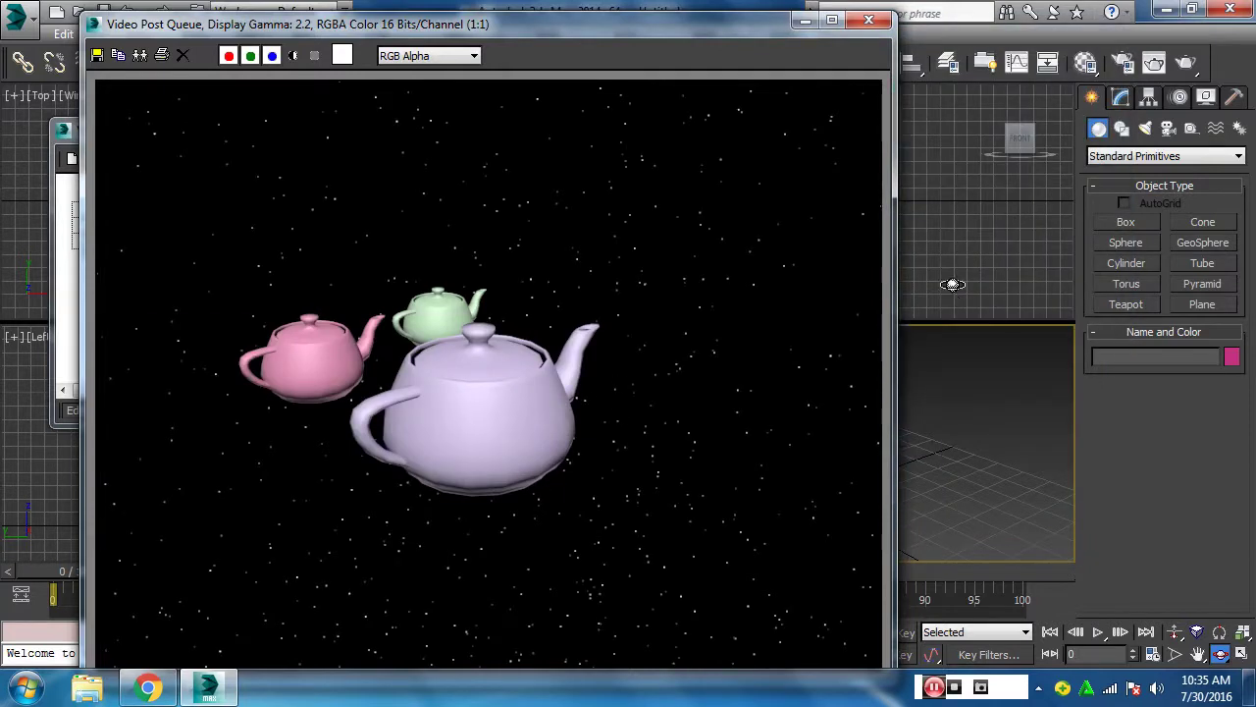
click(1166, 10)
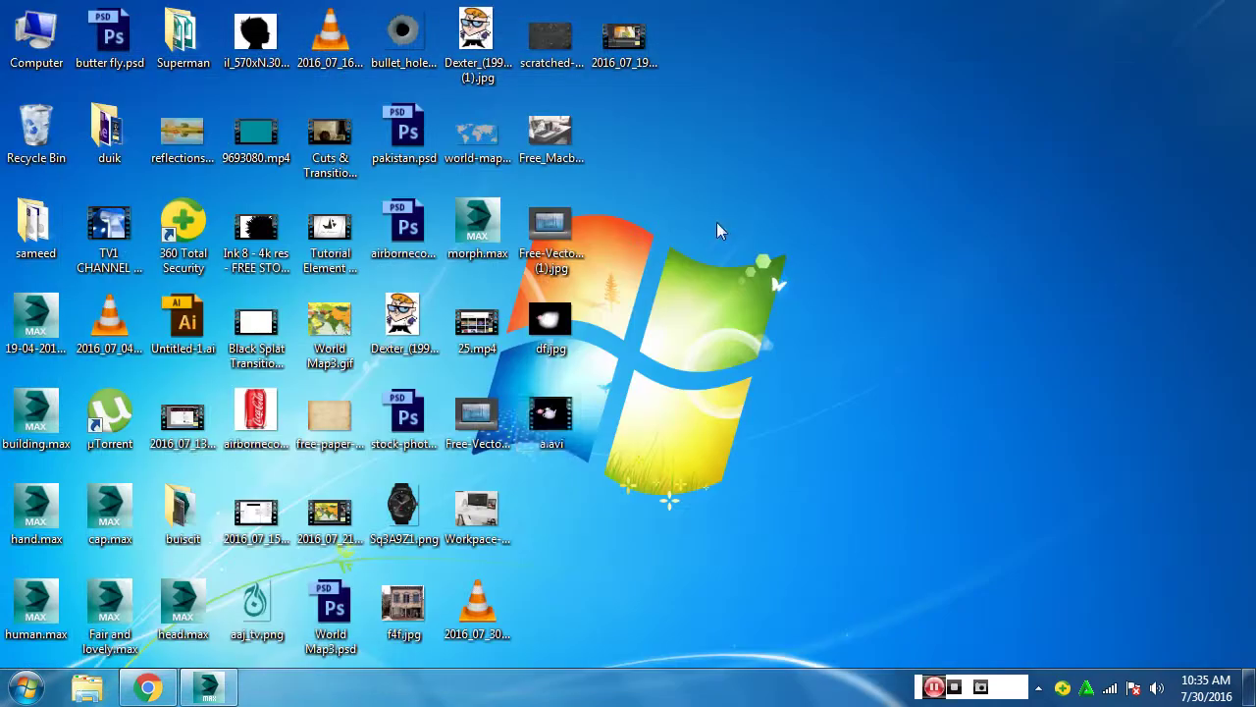
double_click(551, 417)
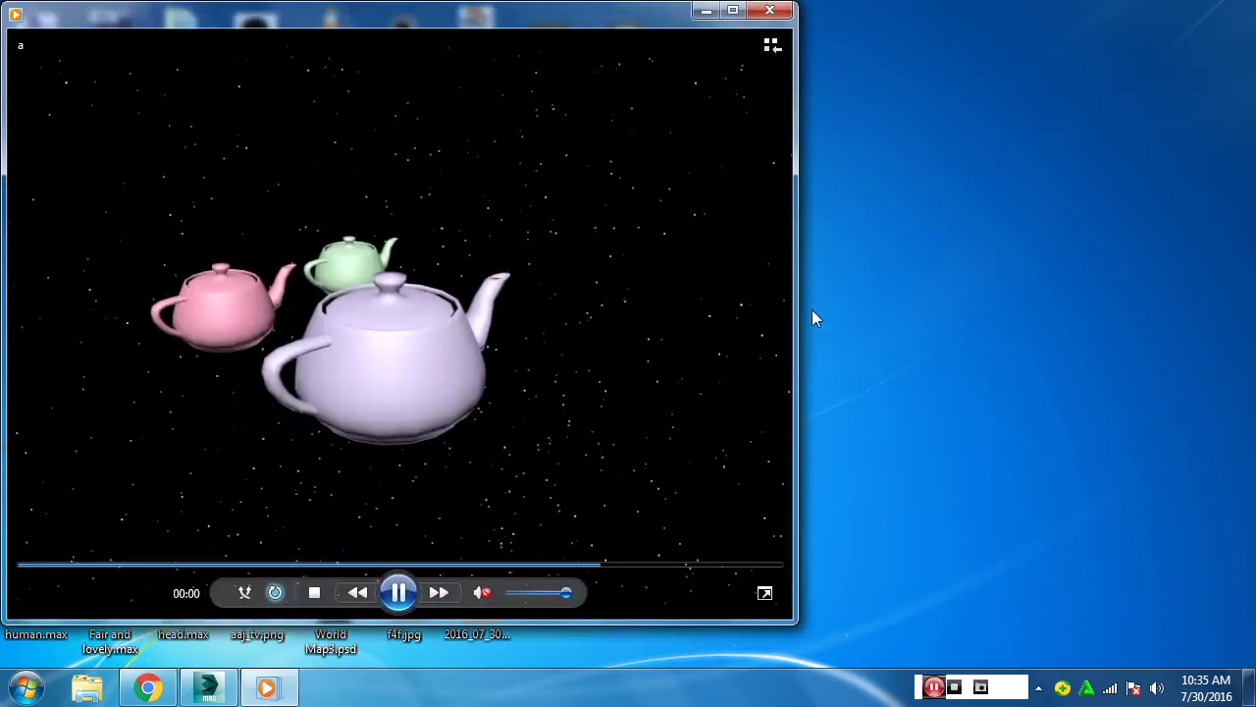
click(769, 11)
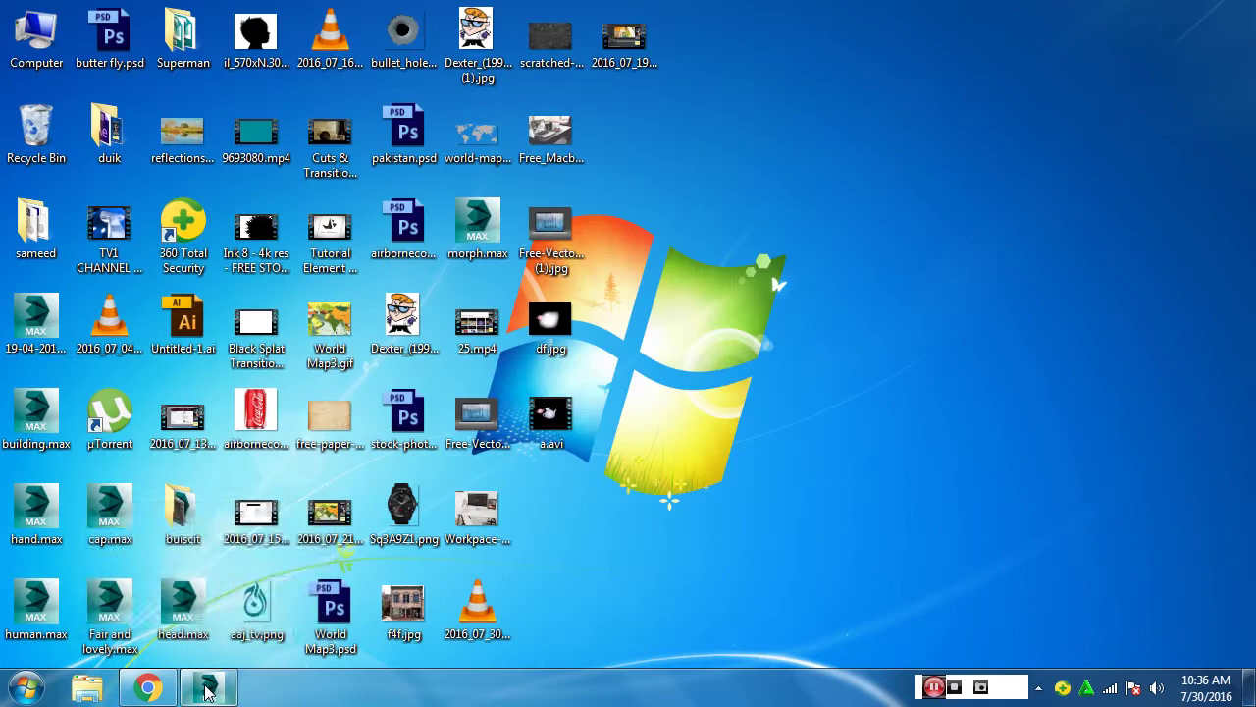
click(207, 692)
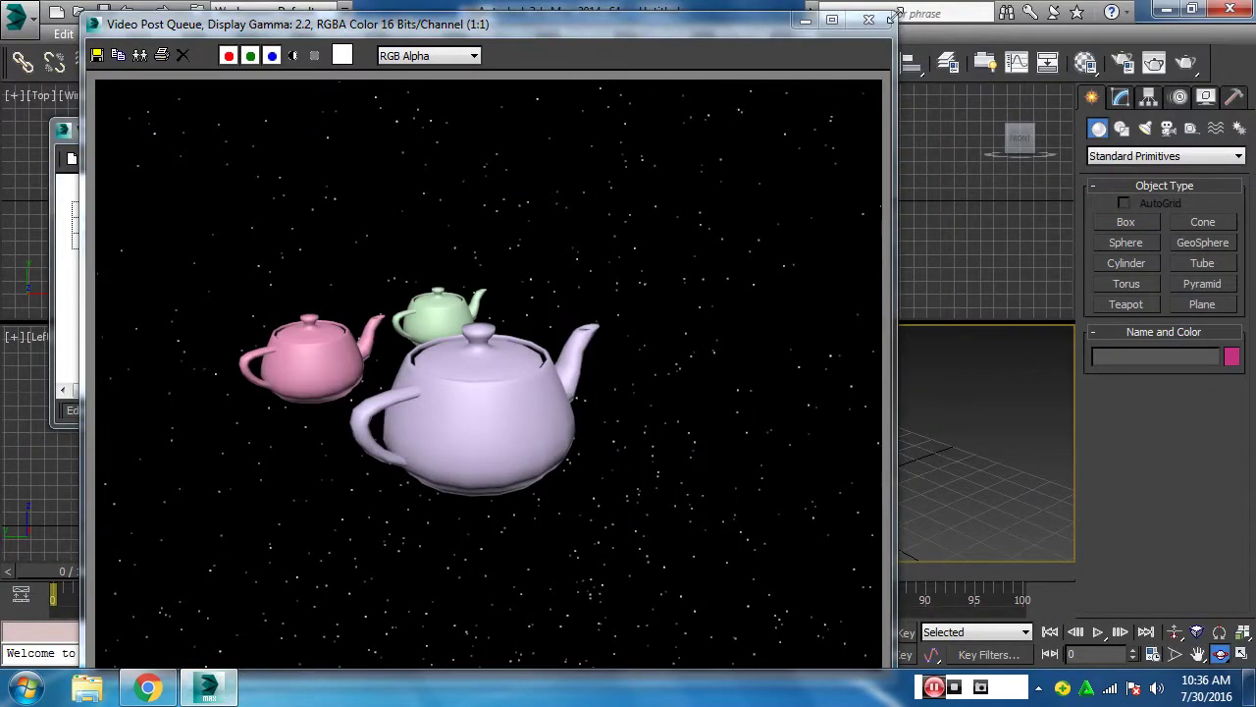
Step: Add a Lens Effects Flare image filter event after Camera001 in the queue
click(868, 21)
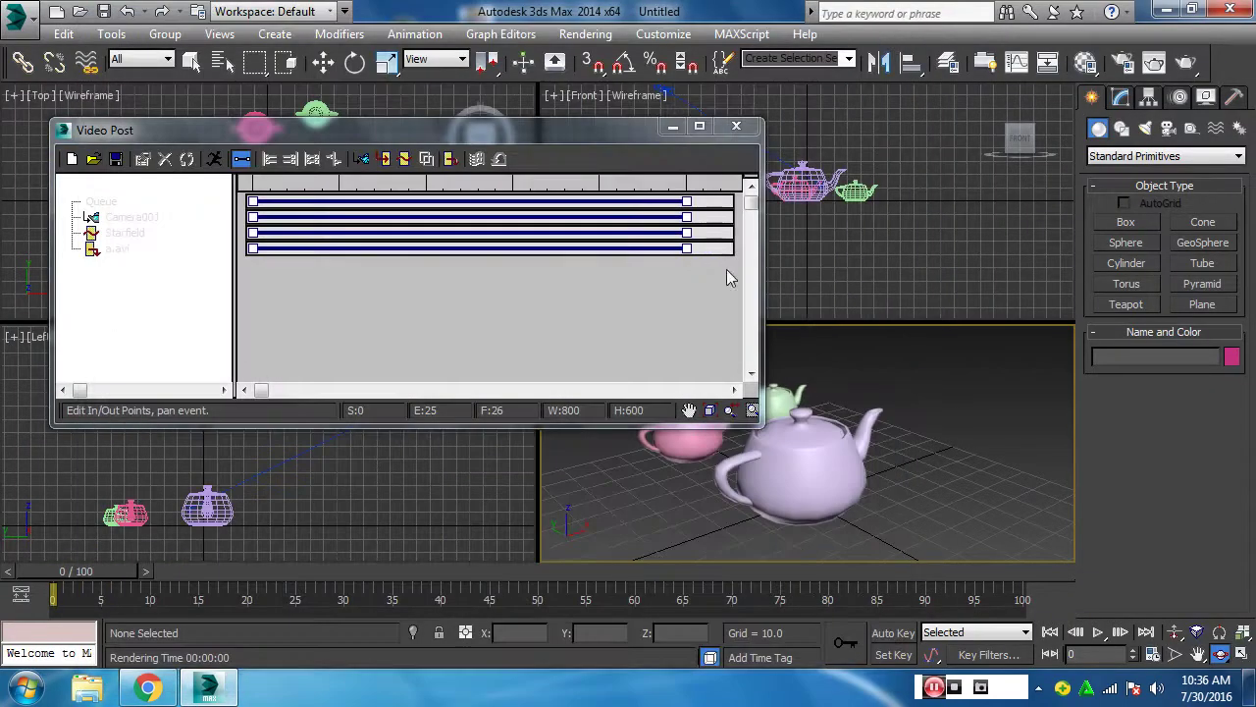
click(673, 129)
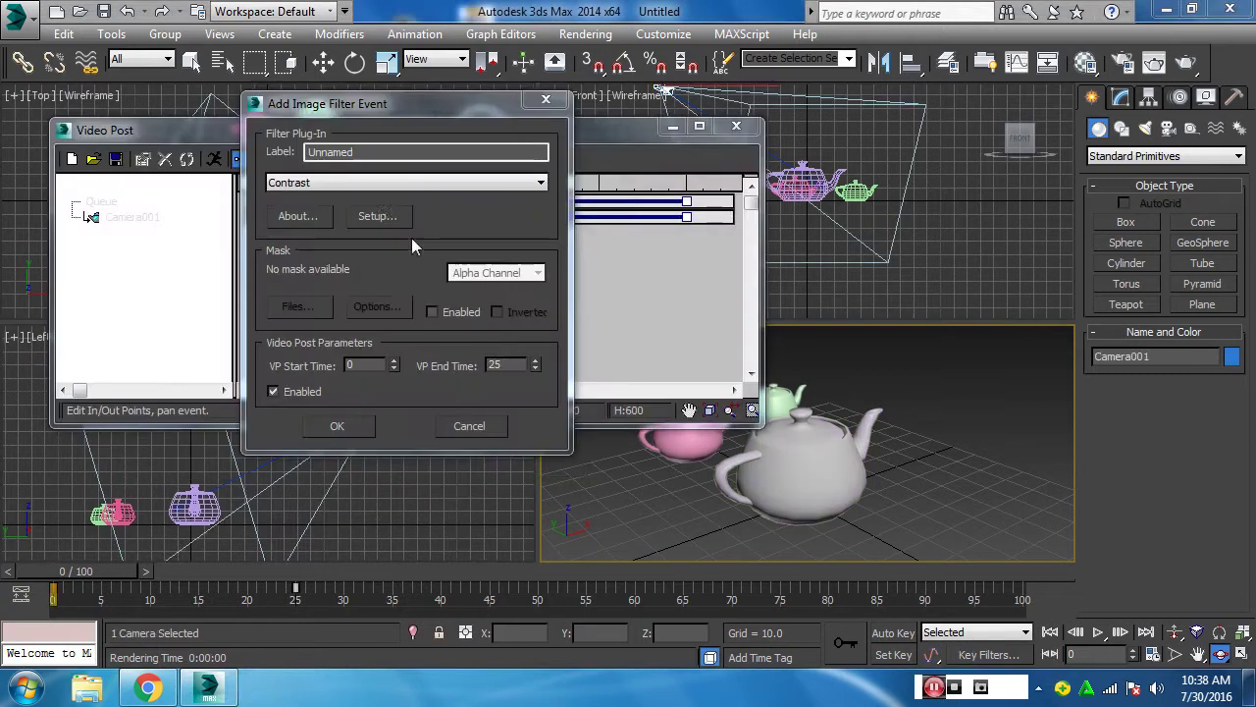
click(377, 181)
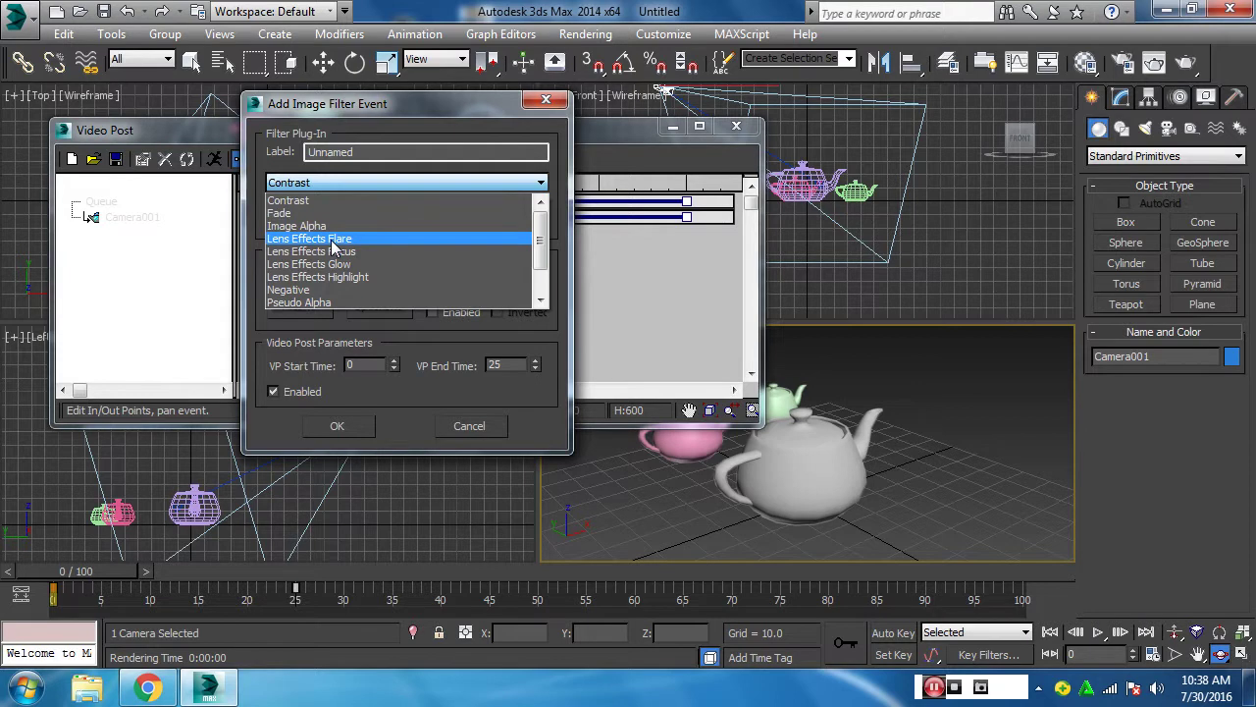
click(333, 240)
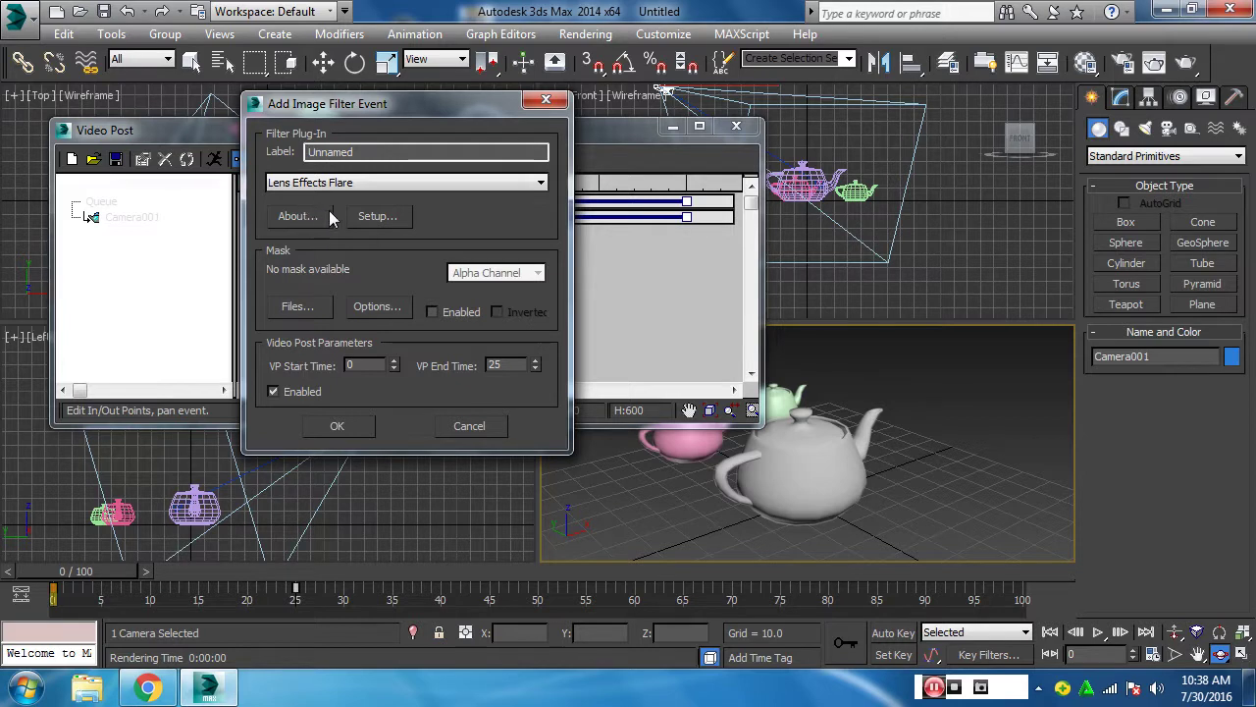
click(337, 426)
Step: Open the flare setup, enable Preview and VP Queue, and close it without a source
double_click(93, 230)
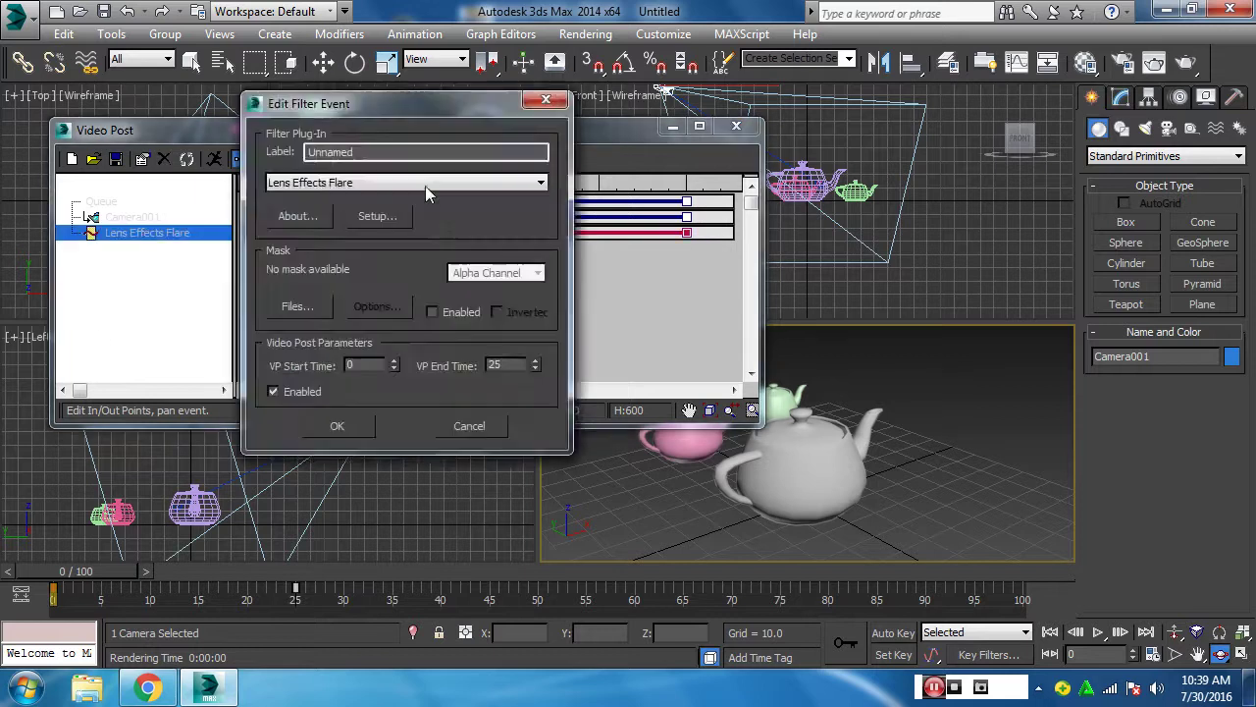
click(398, 216)
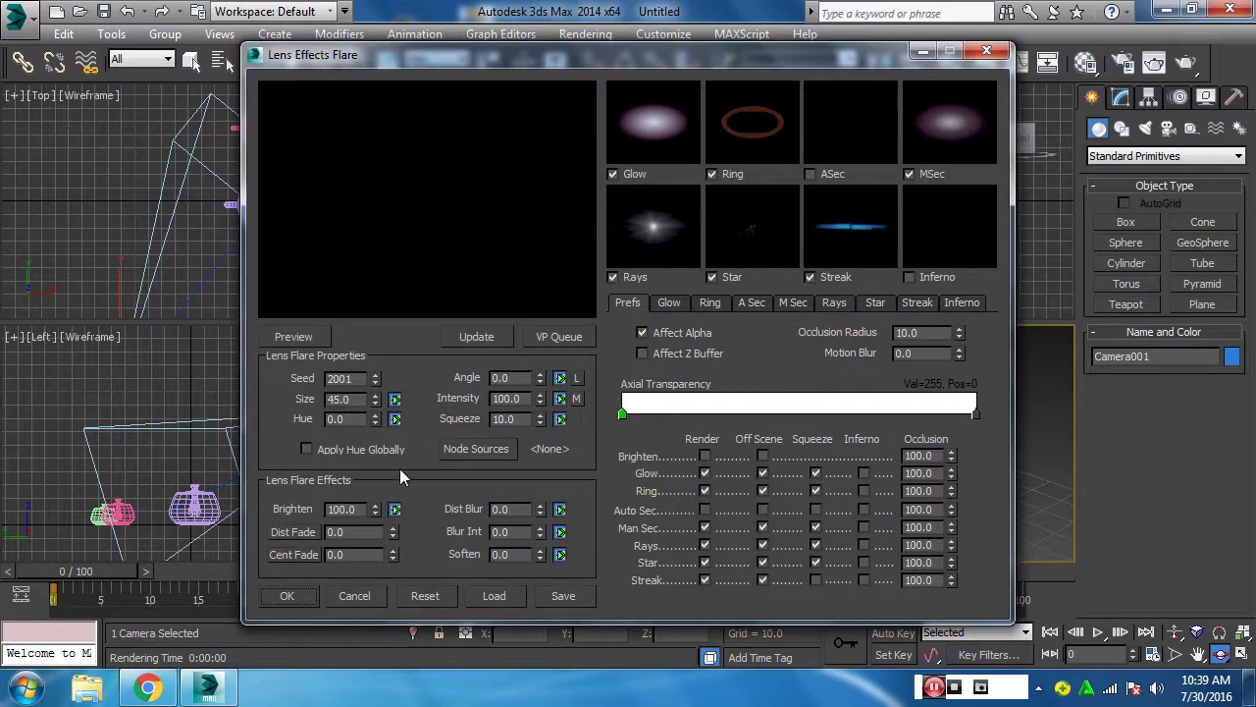
drag(718, 51, 555, 31)
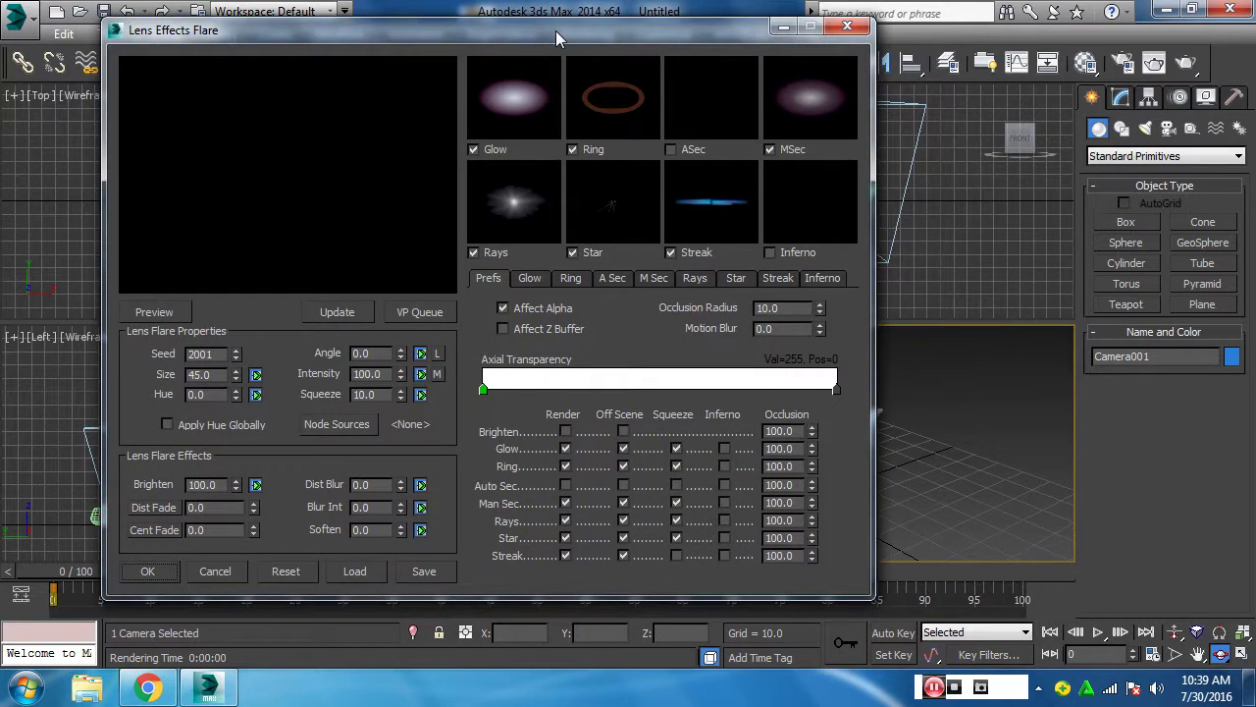
click(155, 312)
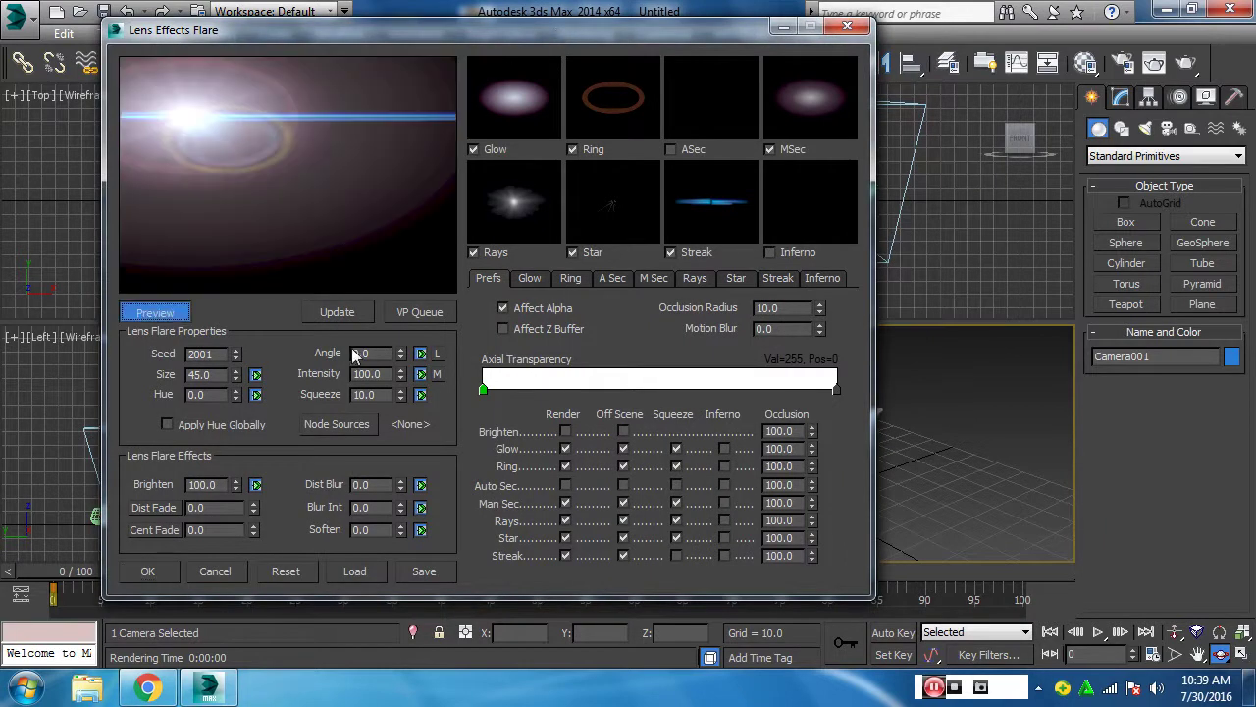
click(416, 311)
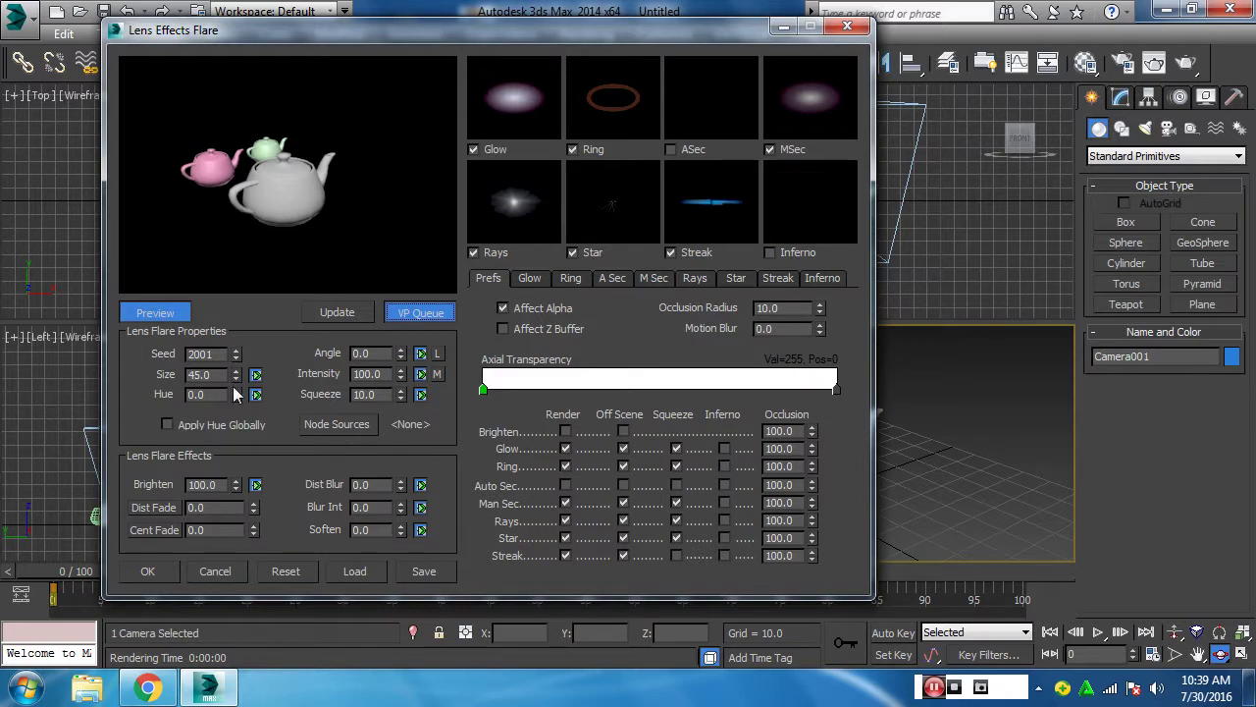
mouse_move(626, 39)
mouse_down()
mouse_move(496, 25)
mouse_move(541, 27)
mouse_move(529, 30)
mouse_up()
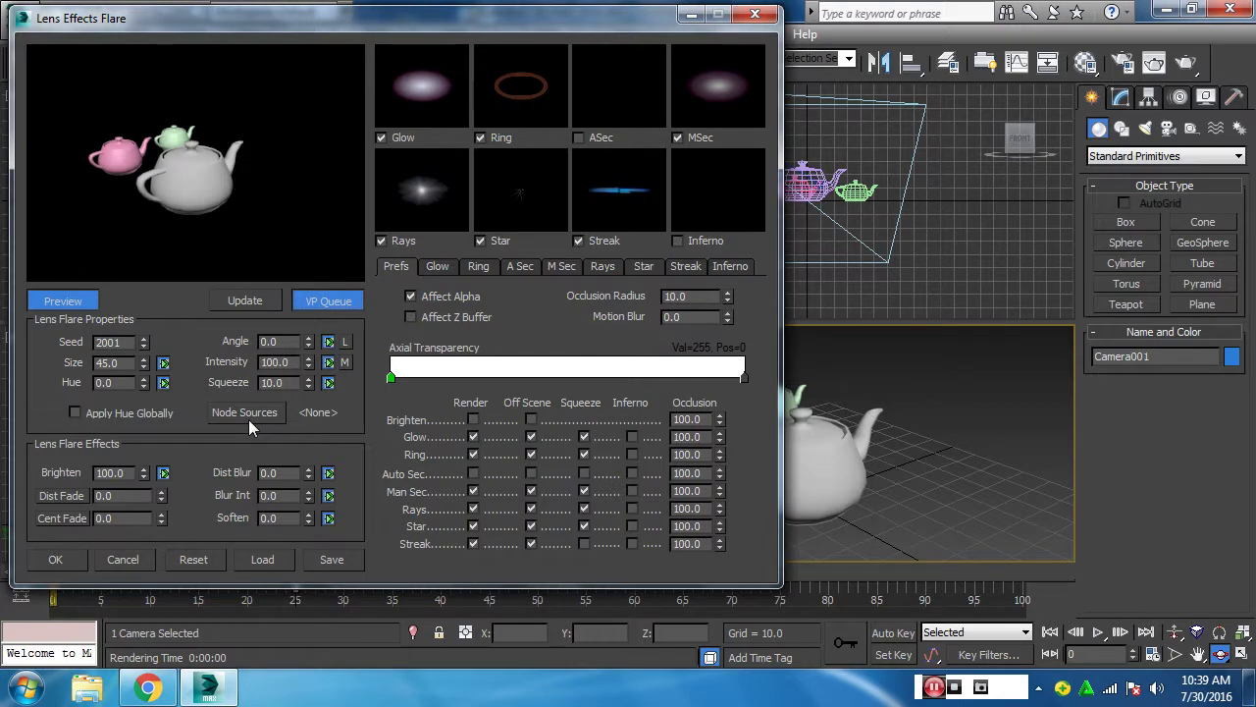
click(244, 412)
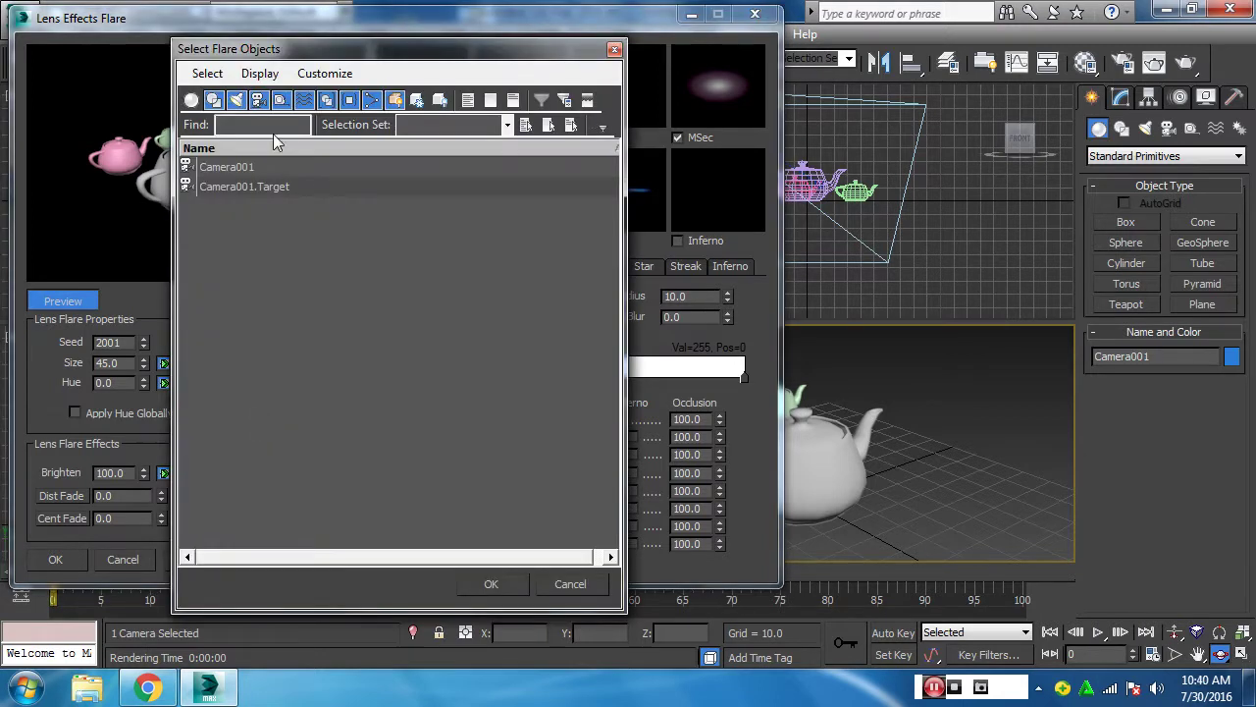
click(573, 584)
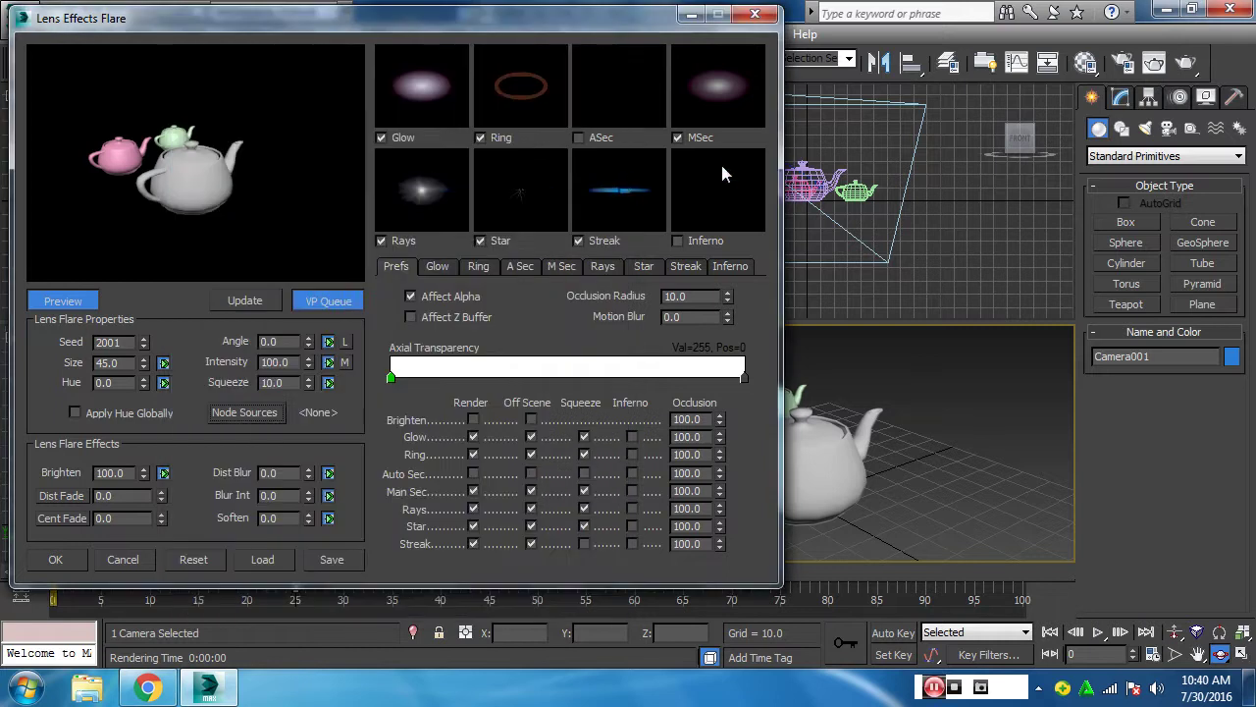
click(60, 560)
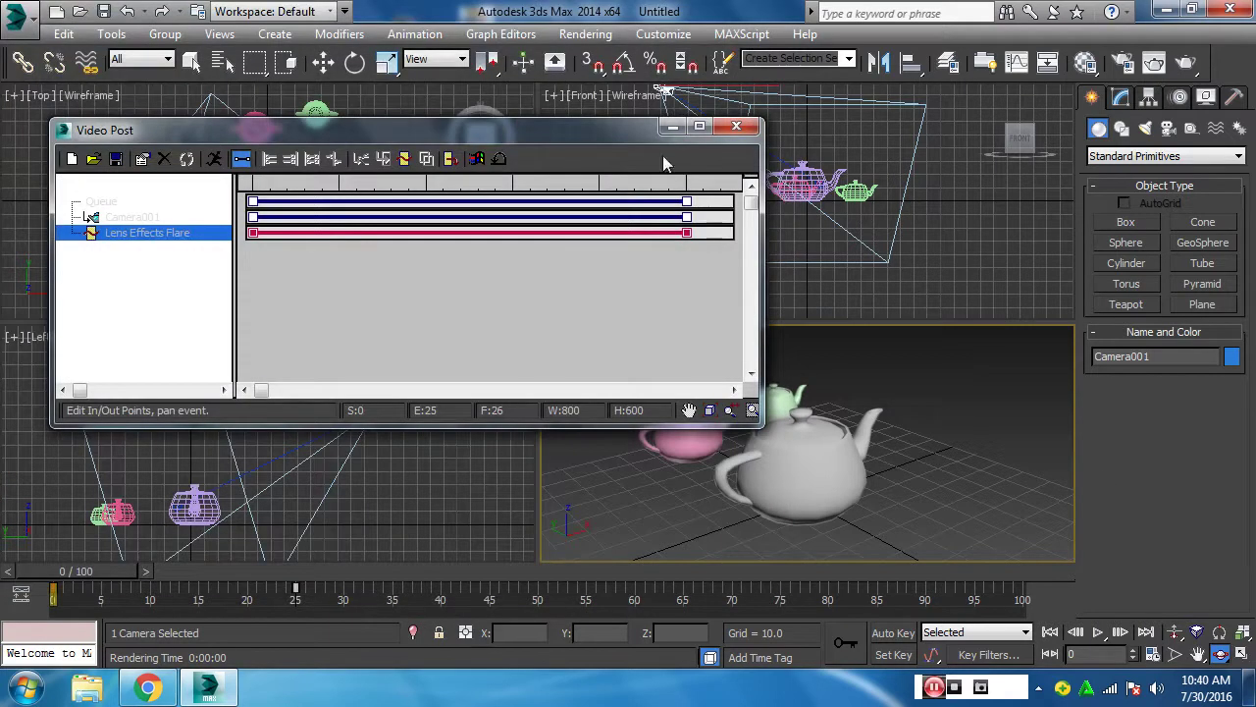
Step: Create a standard Omni light, Omni001, beside the pink teapot in the Camera view
click(672, 126)
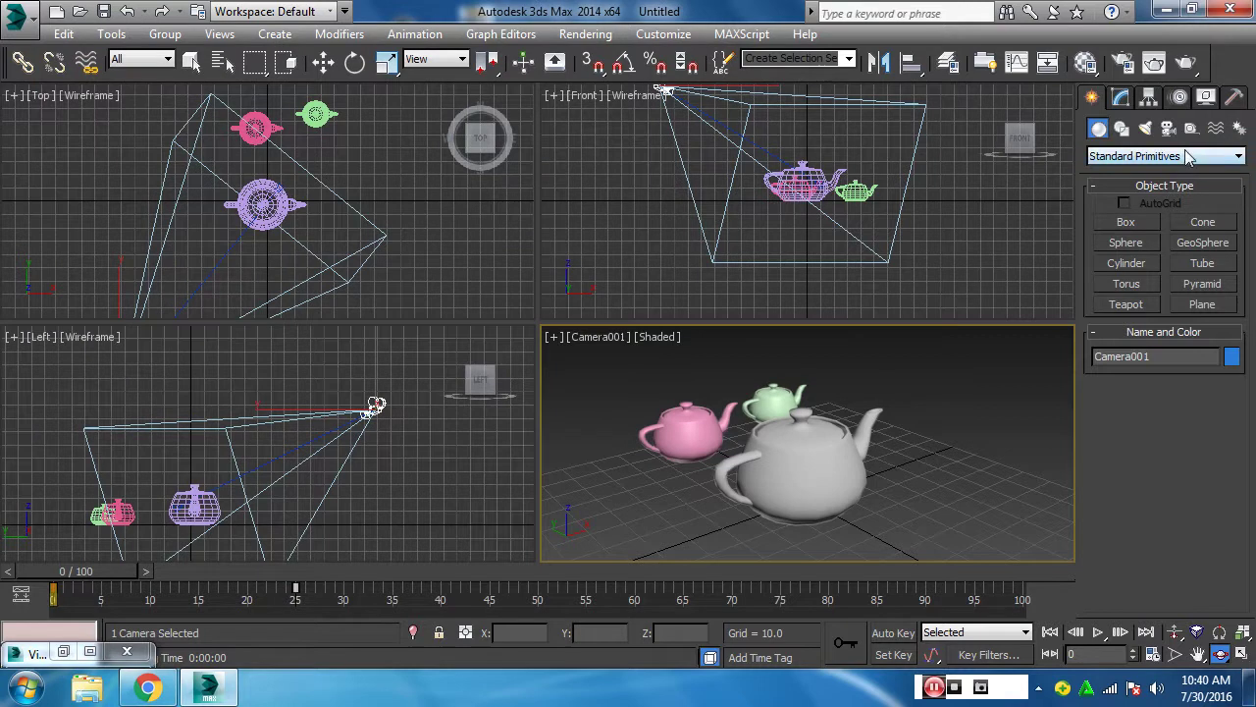
click(1121, 98)
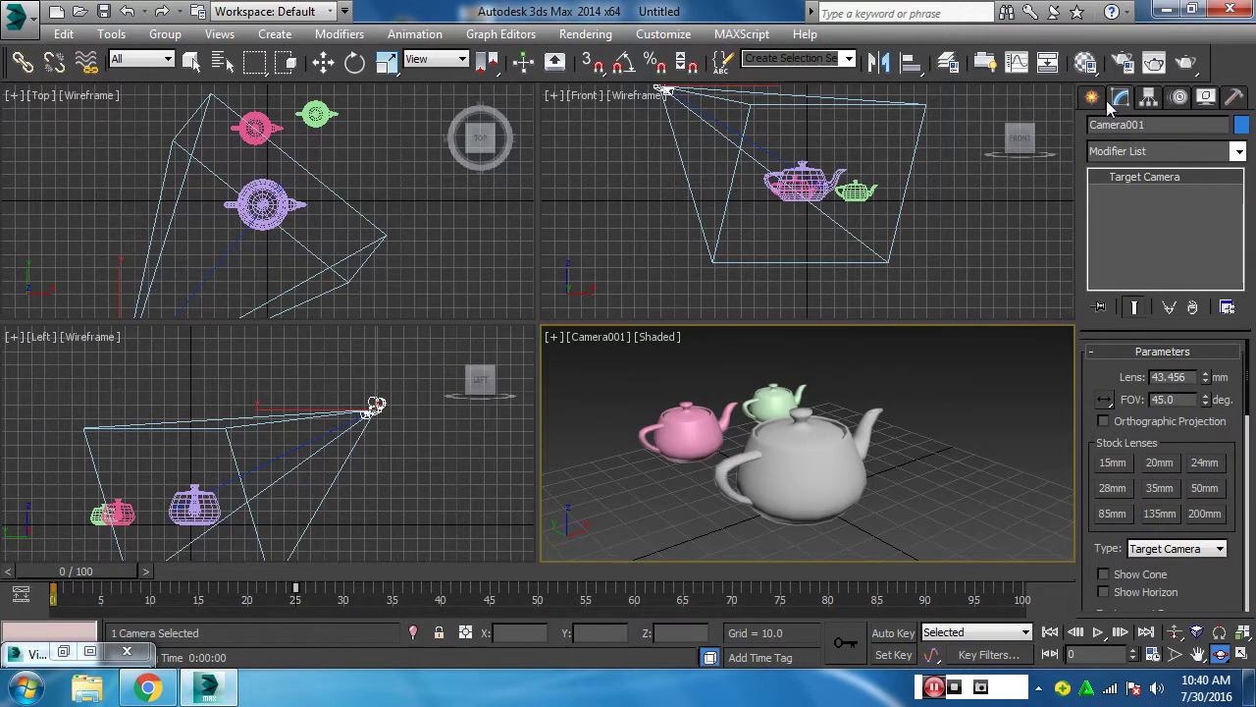
click(1091, 98)
click(1146, 129)
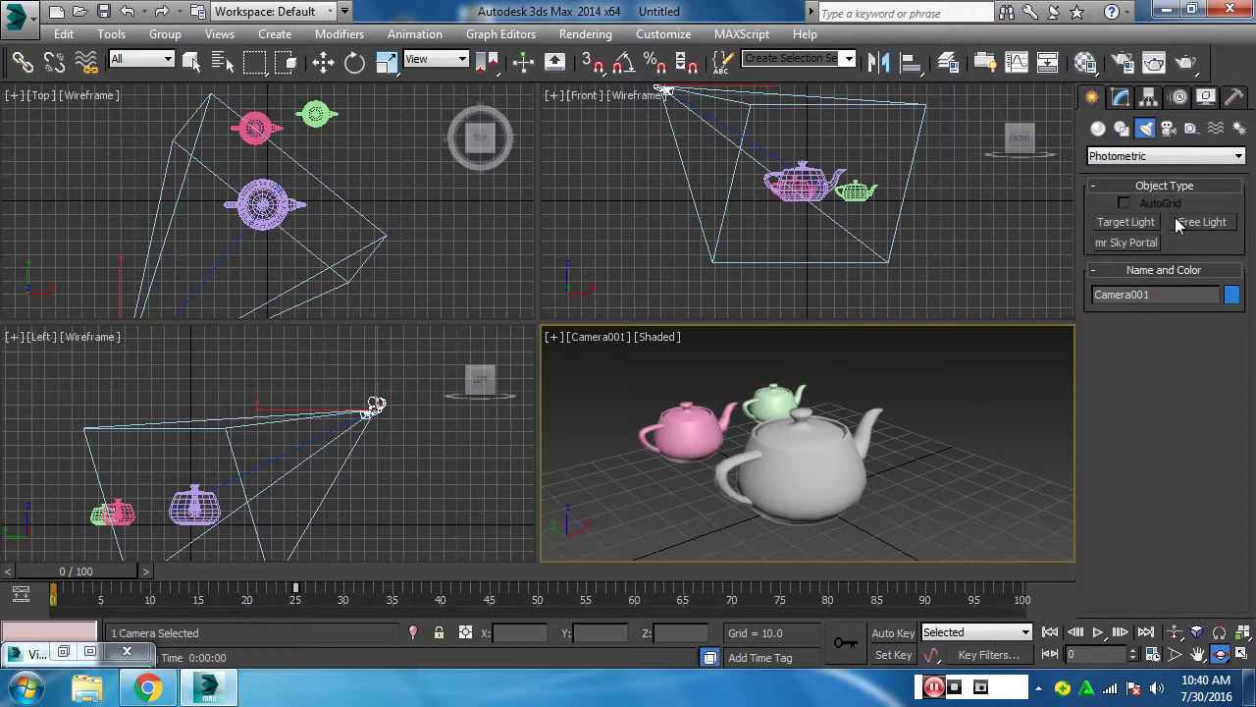
click(1138, 161)
click(1137, 179)
click(1149, 263)
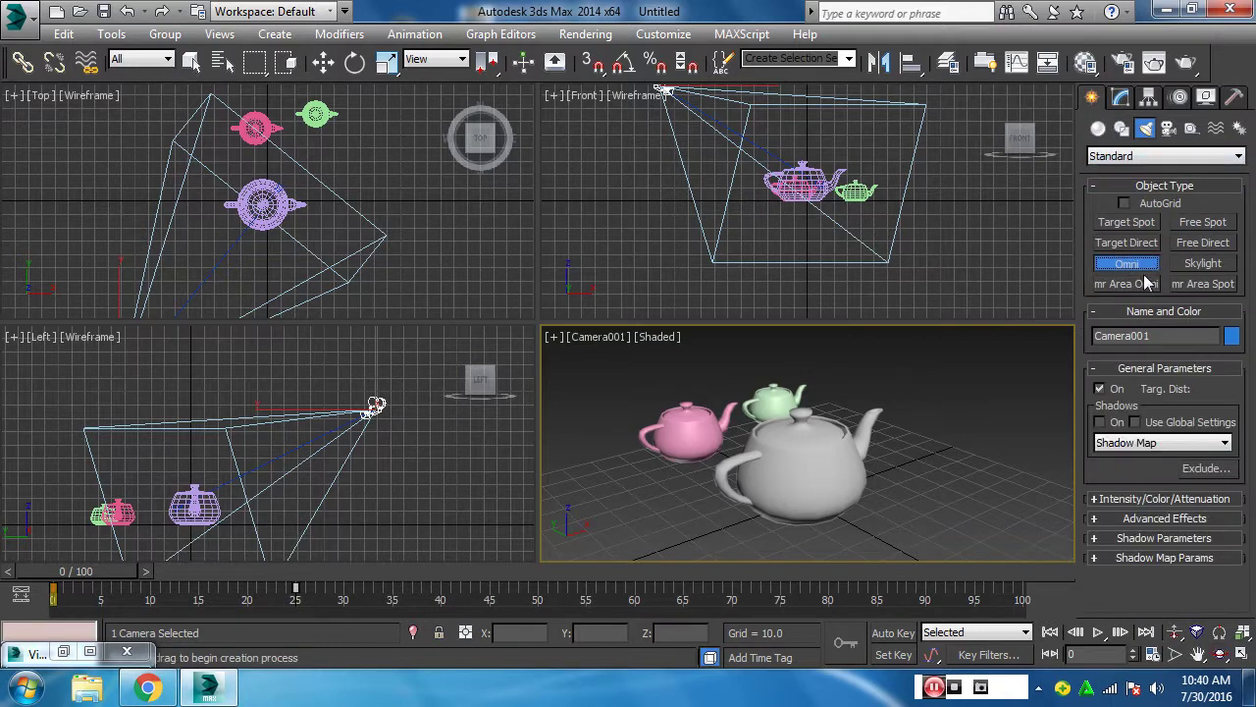
click(615, 469)
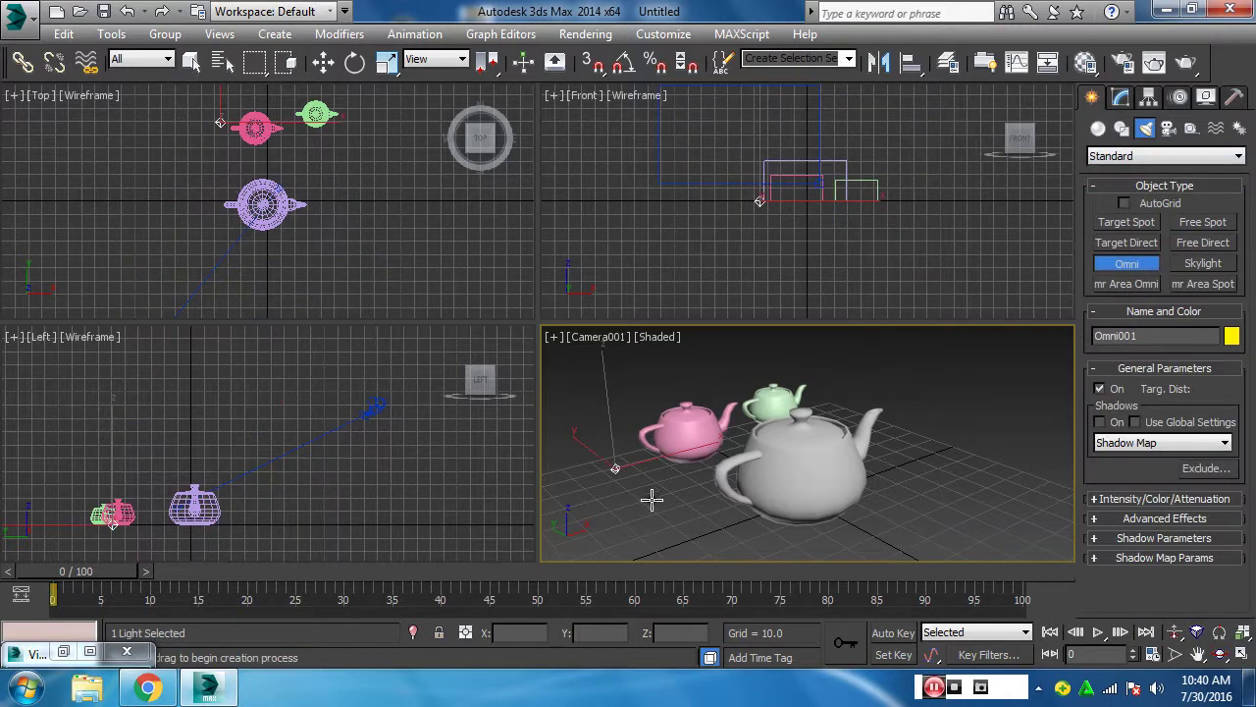
click(321, 65)
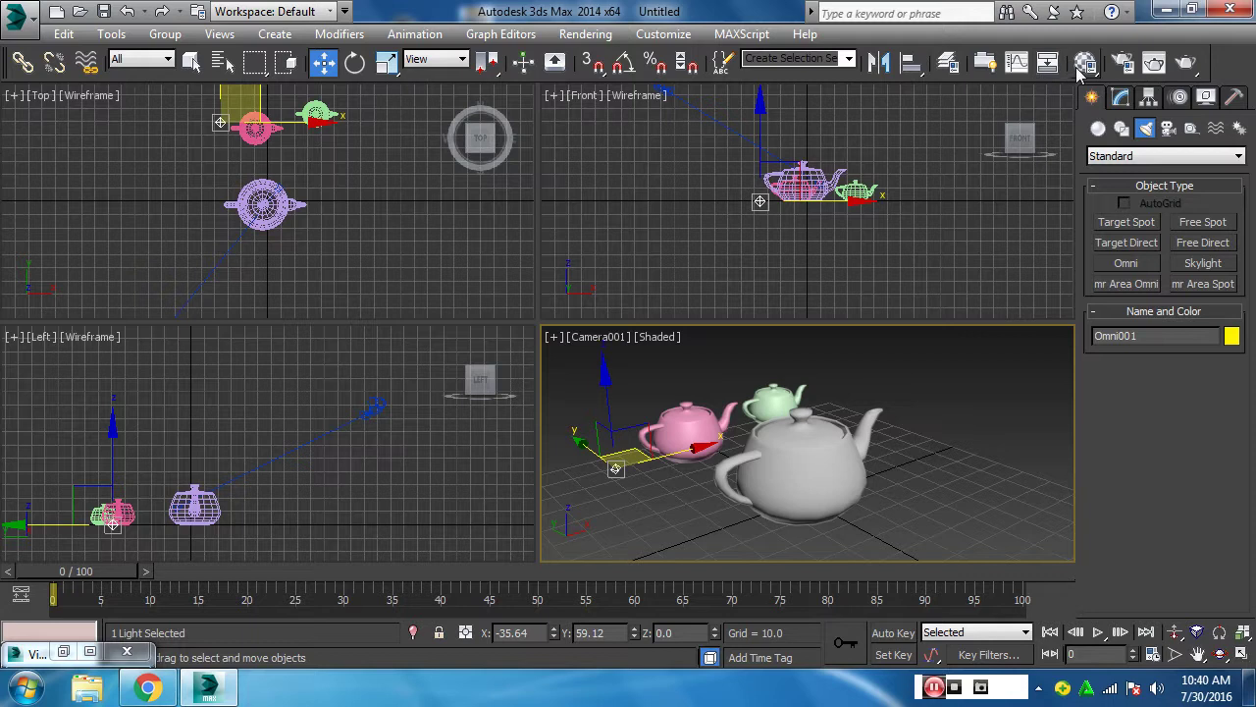
click(581, 35)
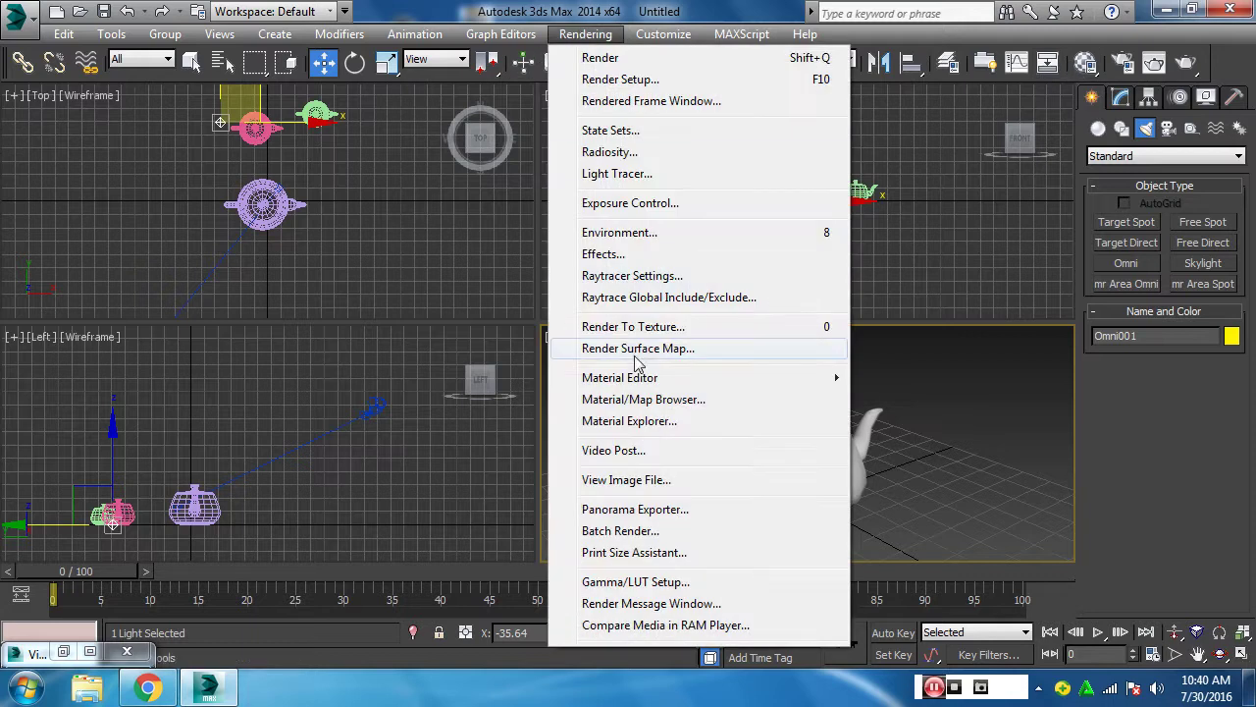
Step: Set Omni001 as the flare's node source and preview it with VP Queue over the teapots
click(662, 451)
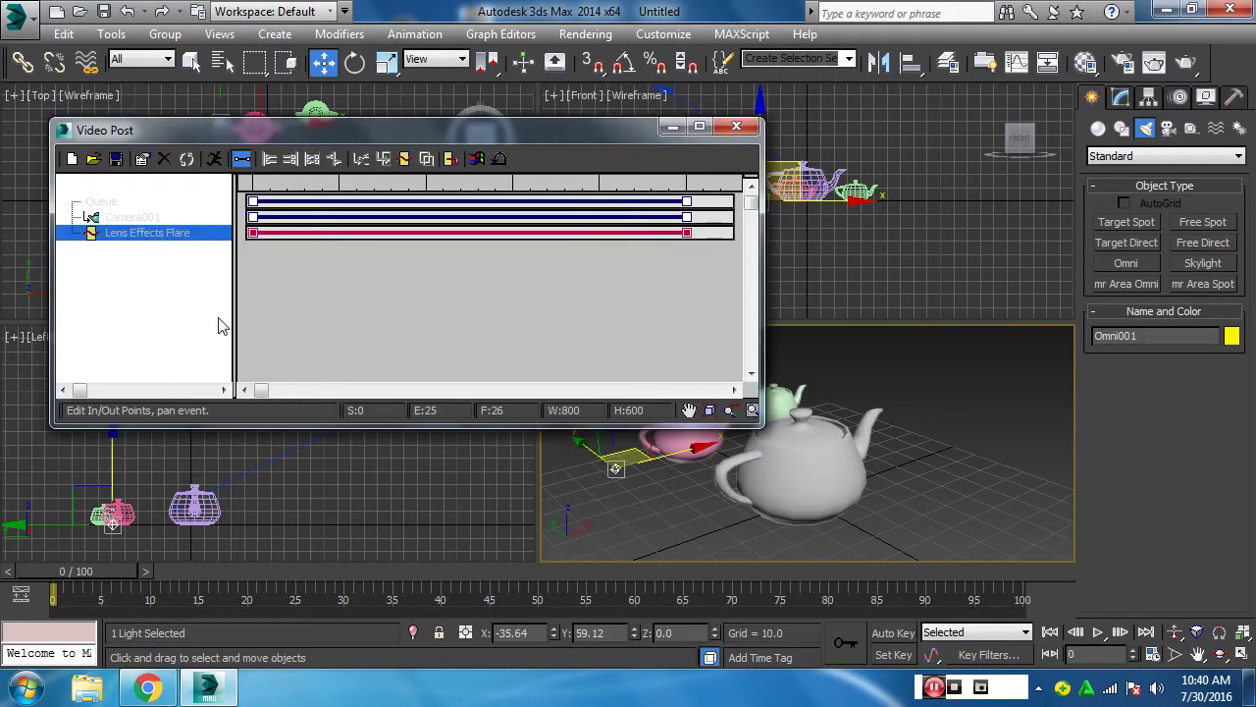
double_click(183, 243)
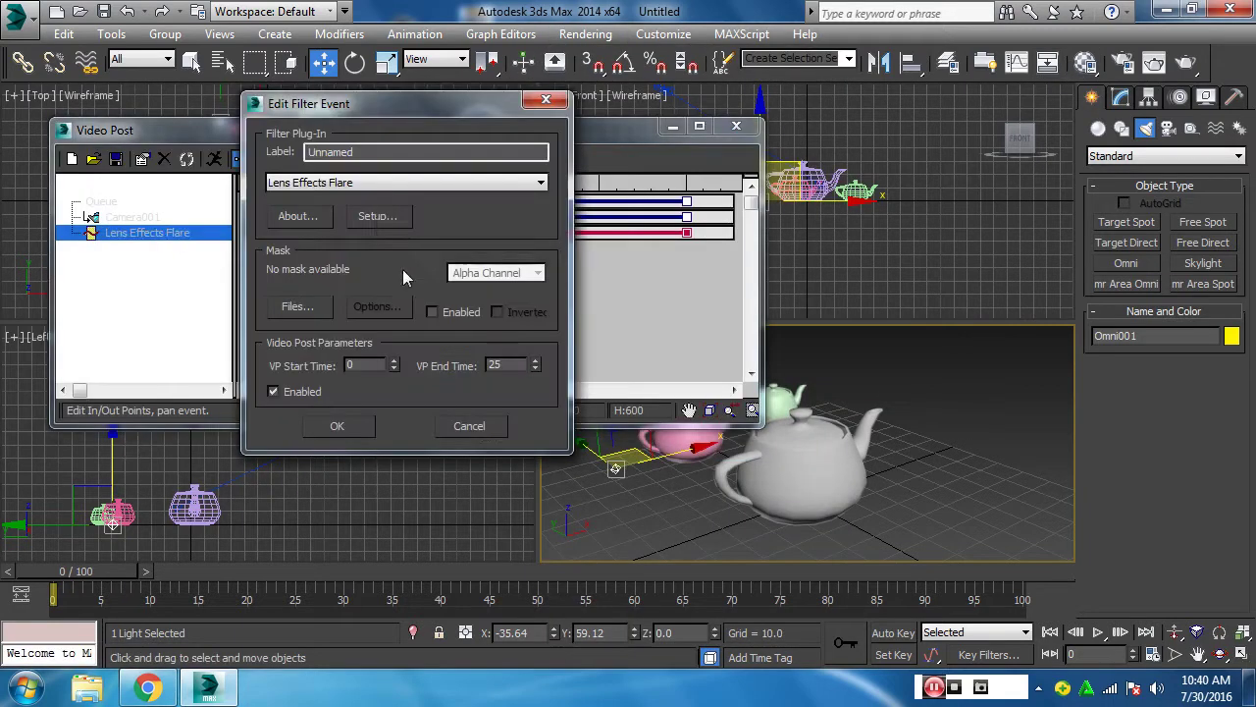
click(381, 221)
click(489, 451)
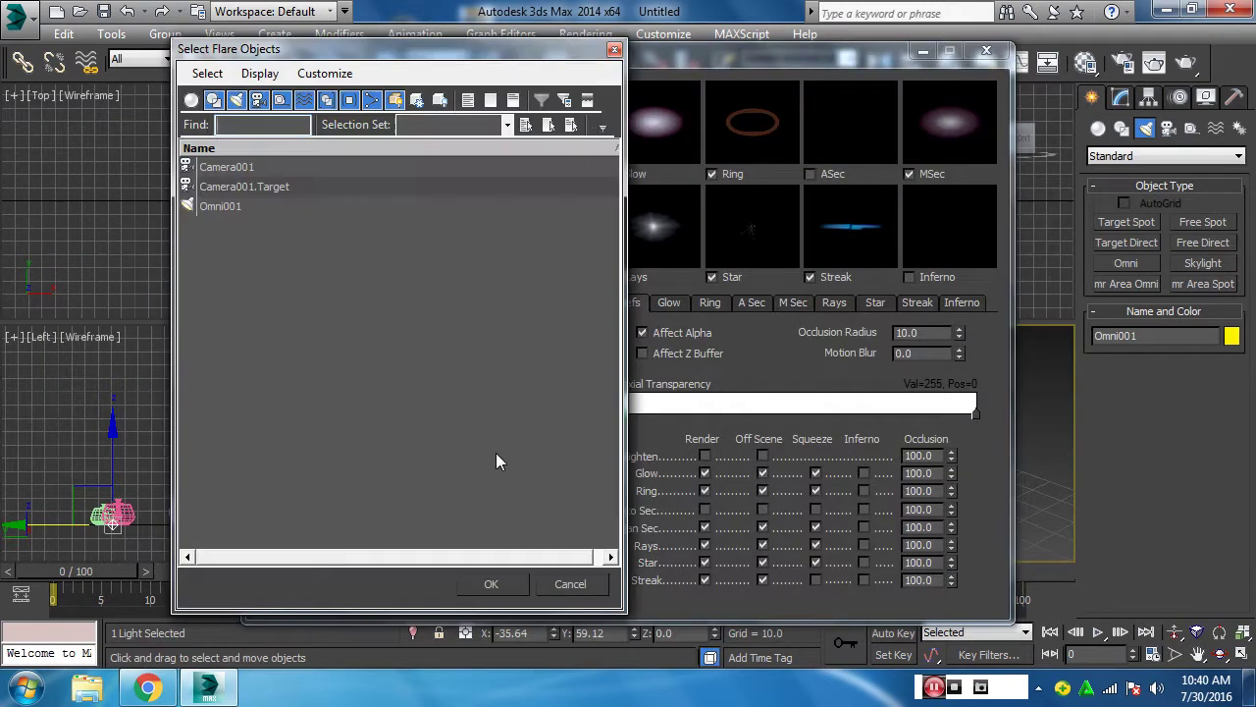
click(214, 209)
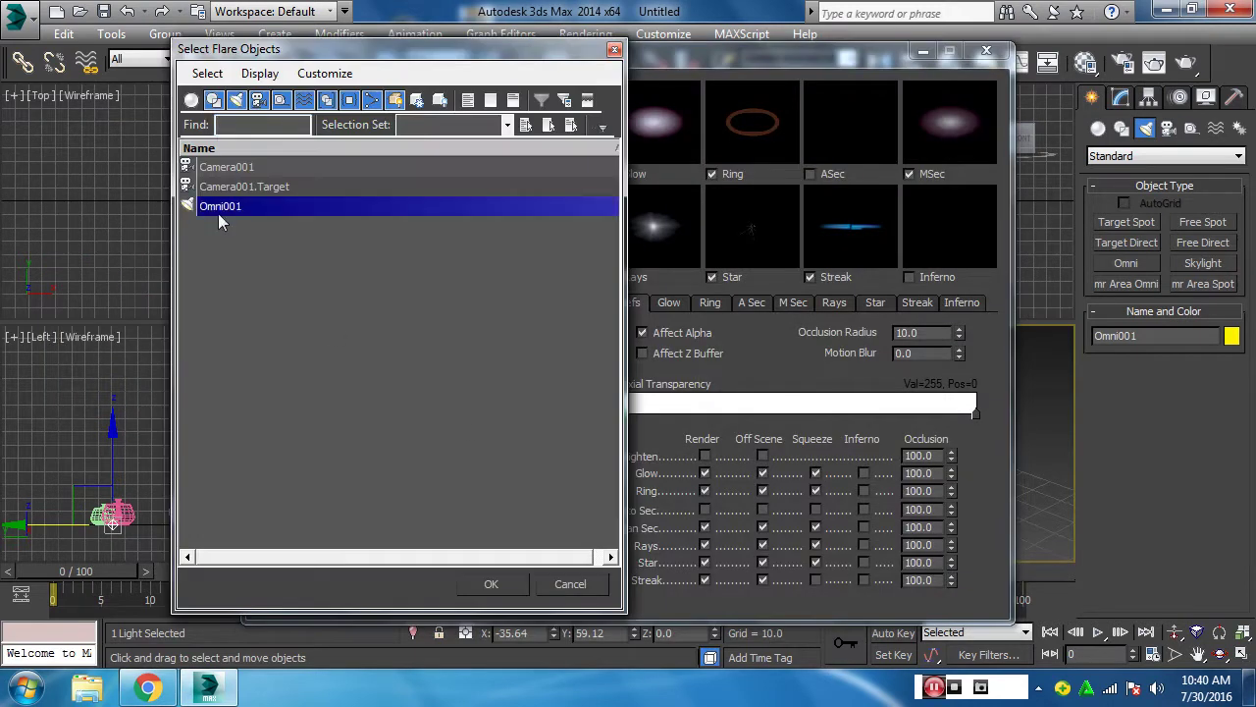
click(490, 584)
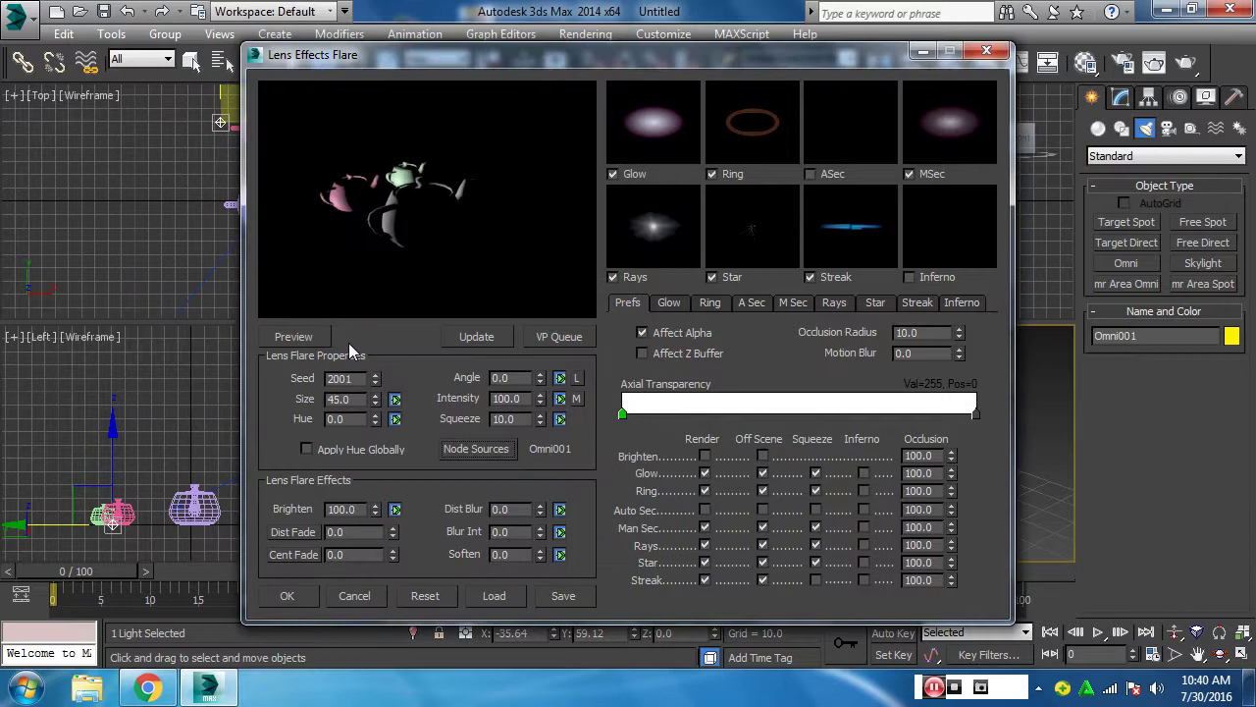
click(307, 340)
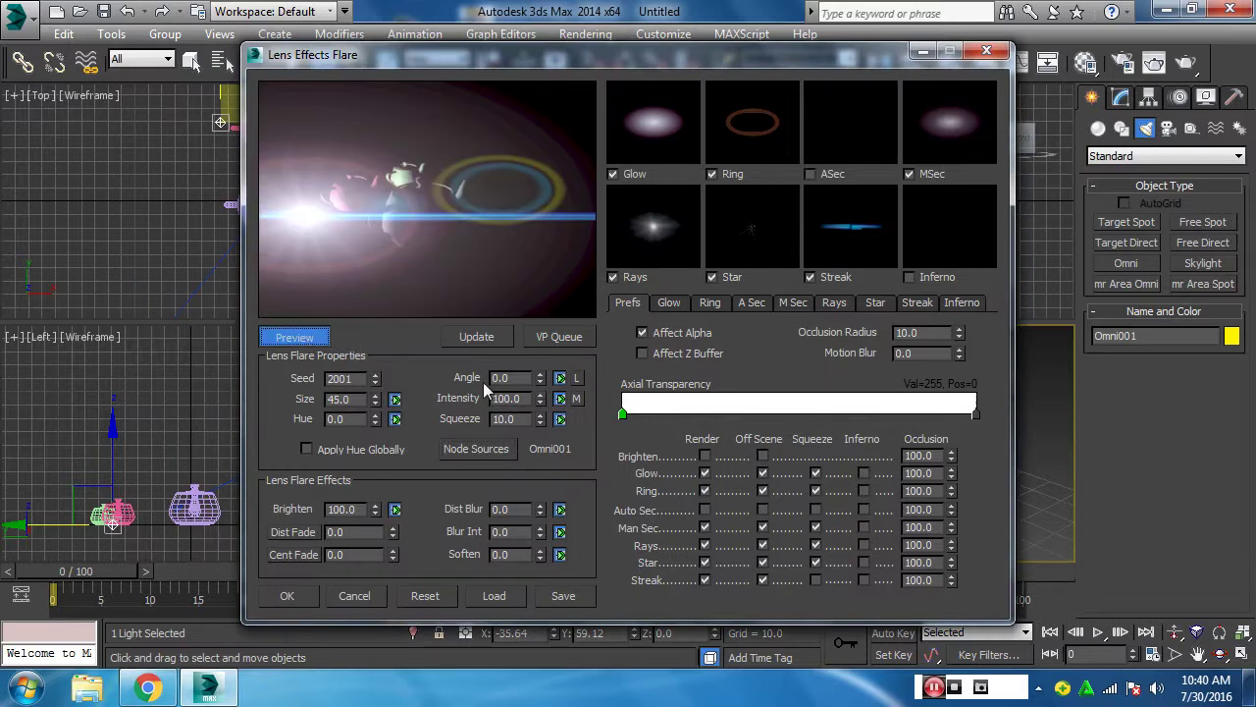
click(579, 339)
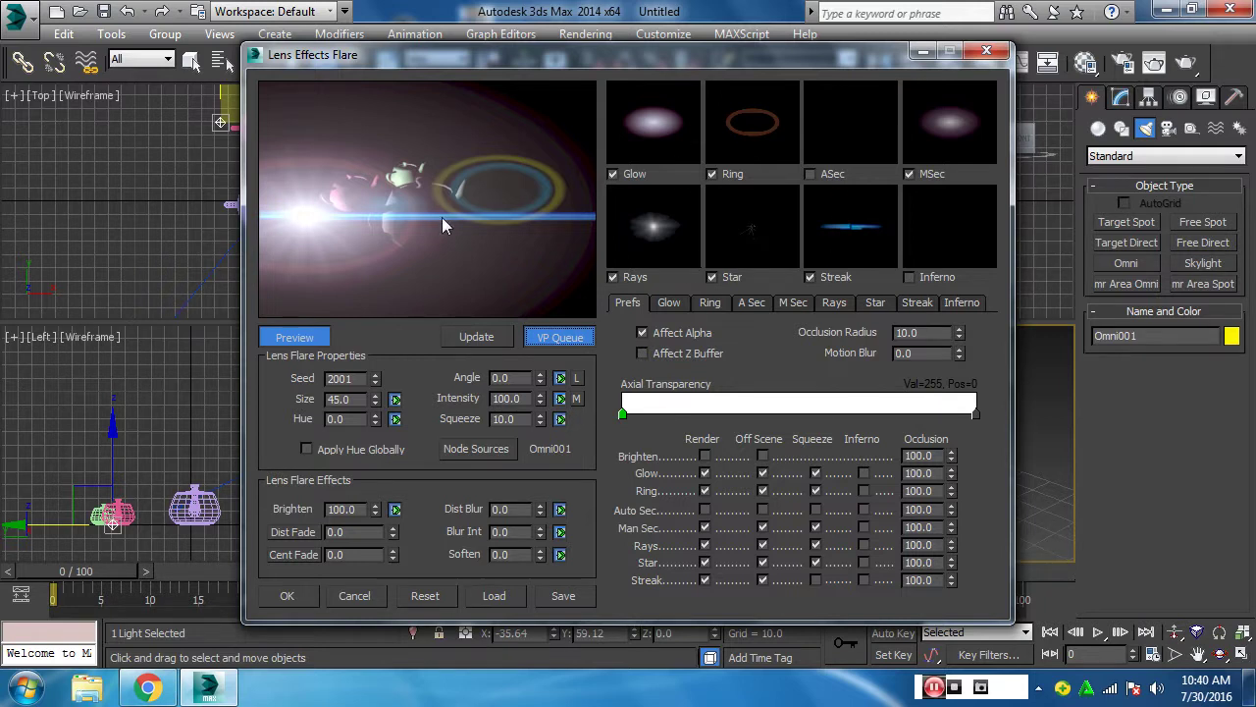
Step: Turn off the flare's Streak and Glow elements and refresh the preview
click(810, 278)
click(476, 336)
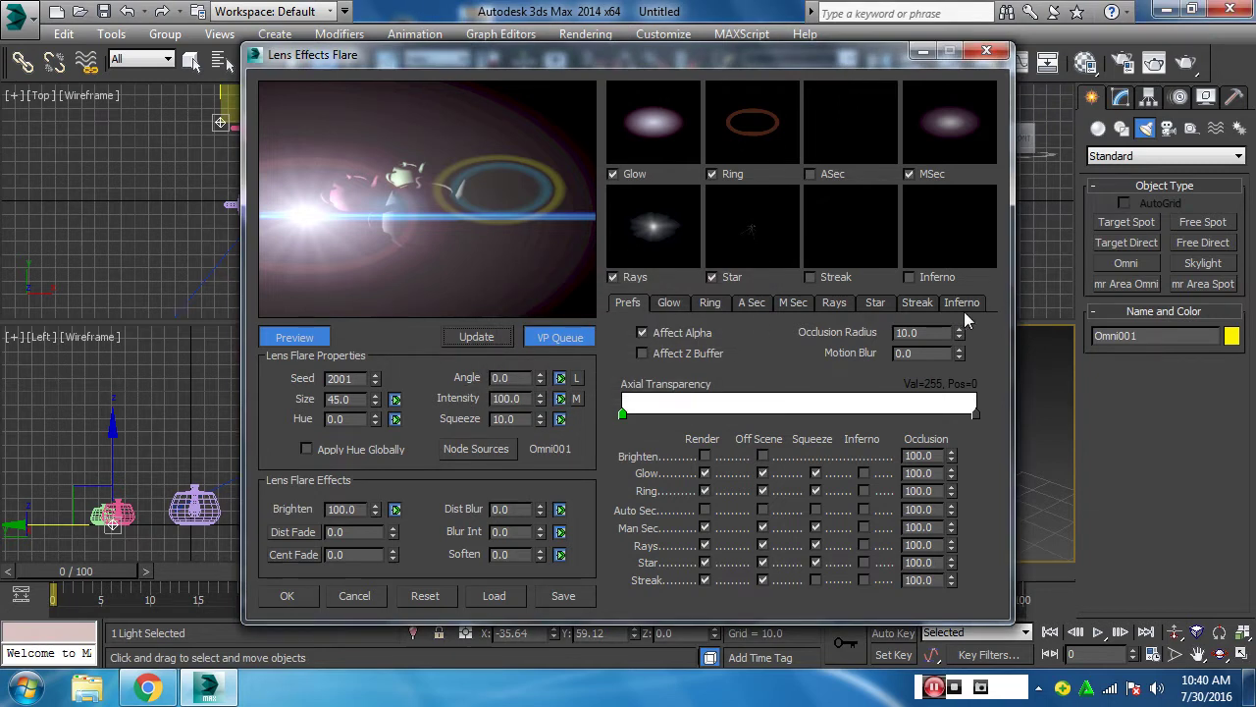
click(917, 302)
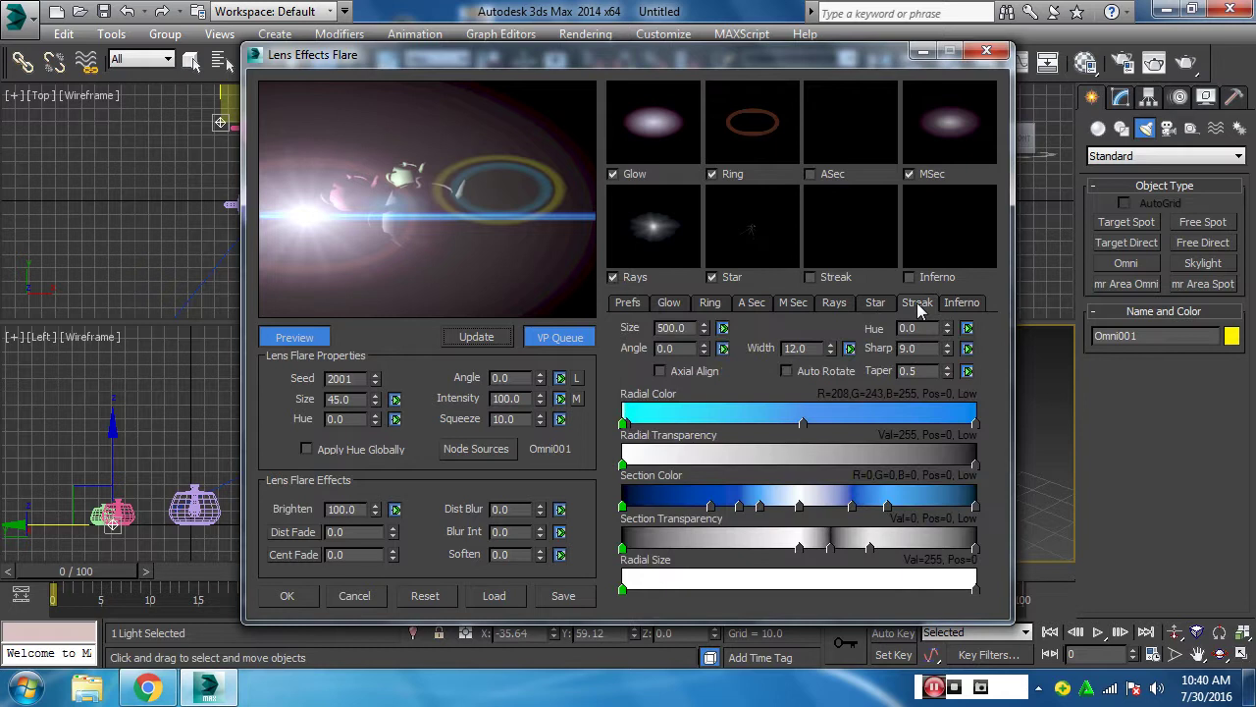
click(614, 174)
click(477, 342)
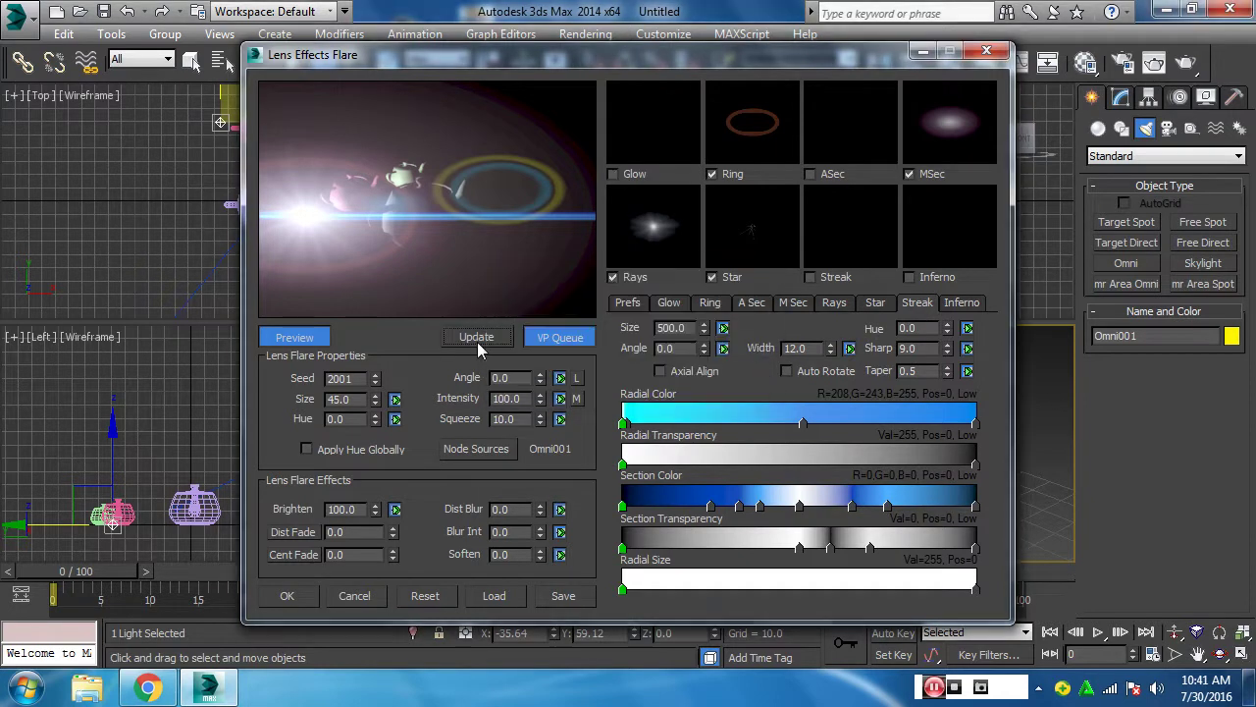
Step: Re-enable Preview and VP Queue to view the flare over the queued render
click(316, 336)
click(557, 338)
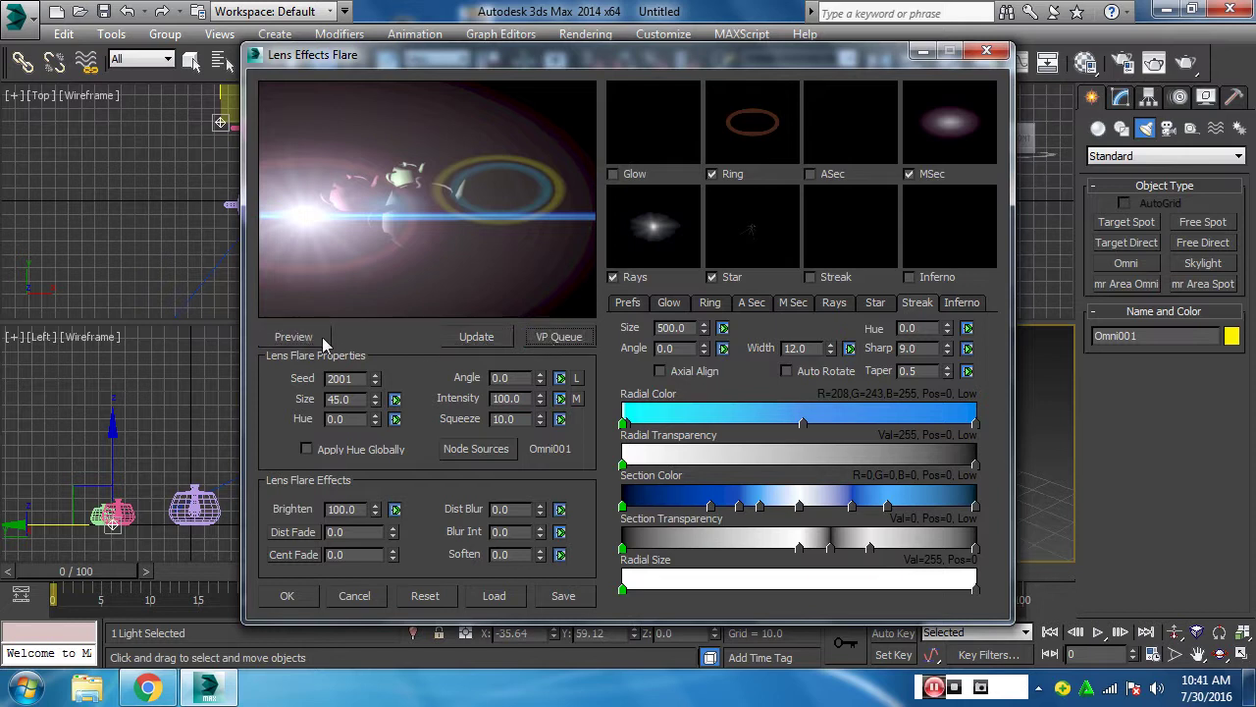
click(316, 338)
click(557, 338)
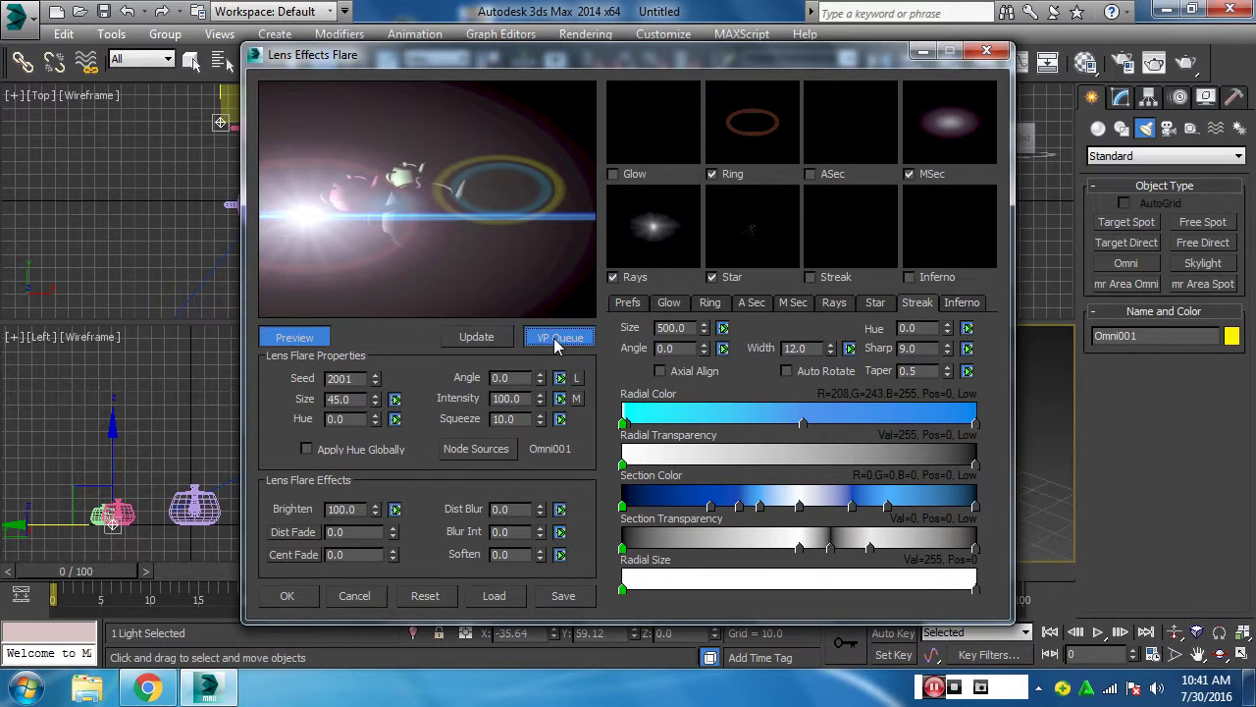
click(934, 688)
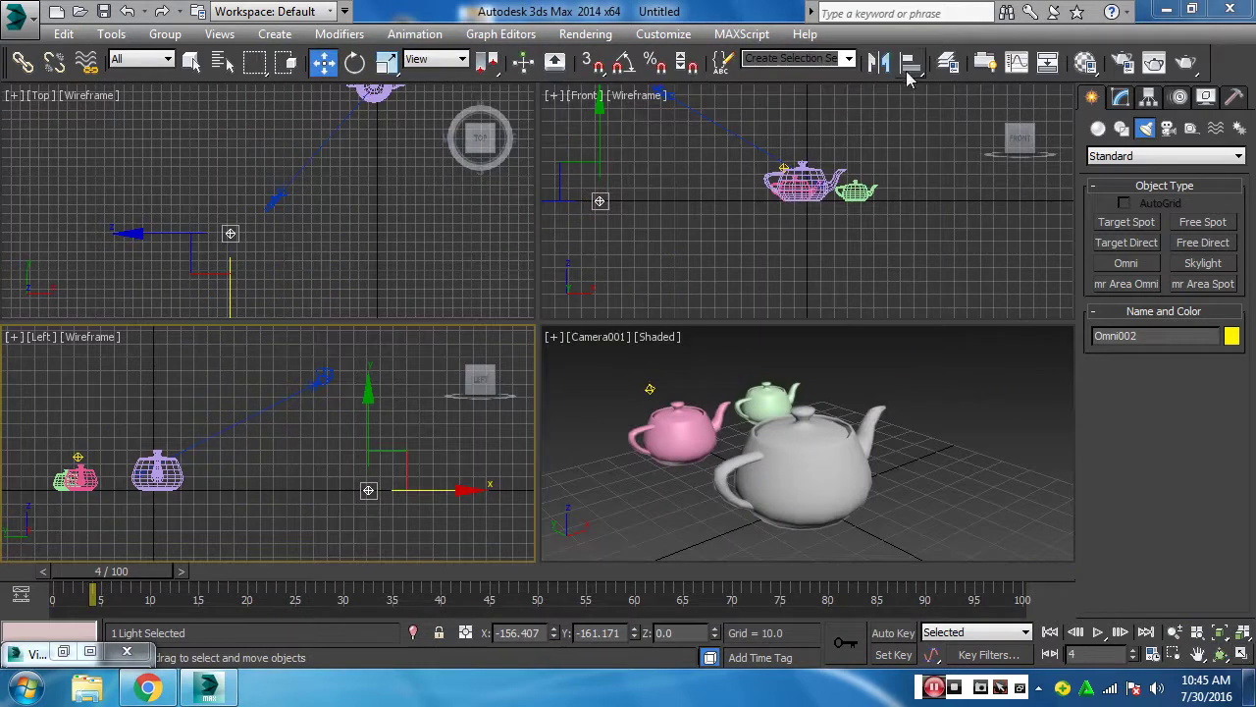
Step: Align Omni002's position to Camera001 on X, Y and Z
click(910, 74)
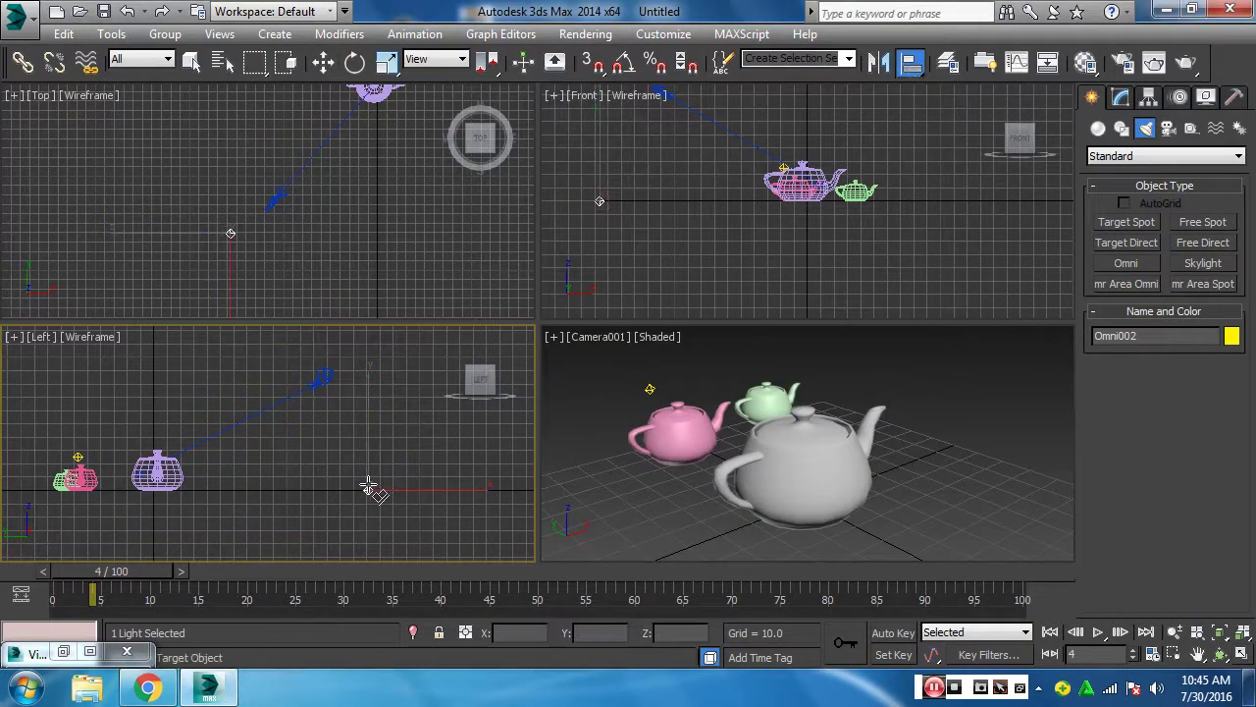
click(326, 379)
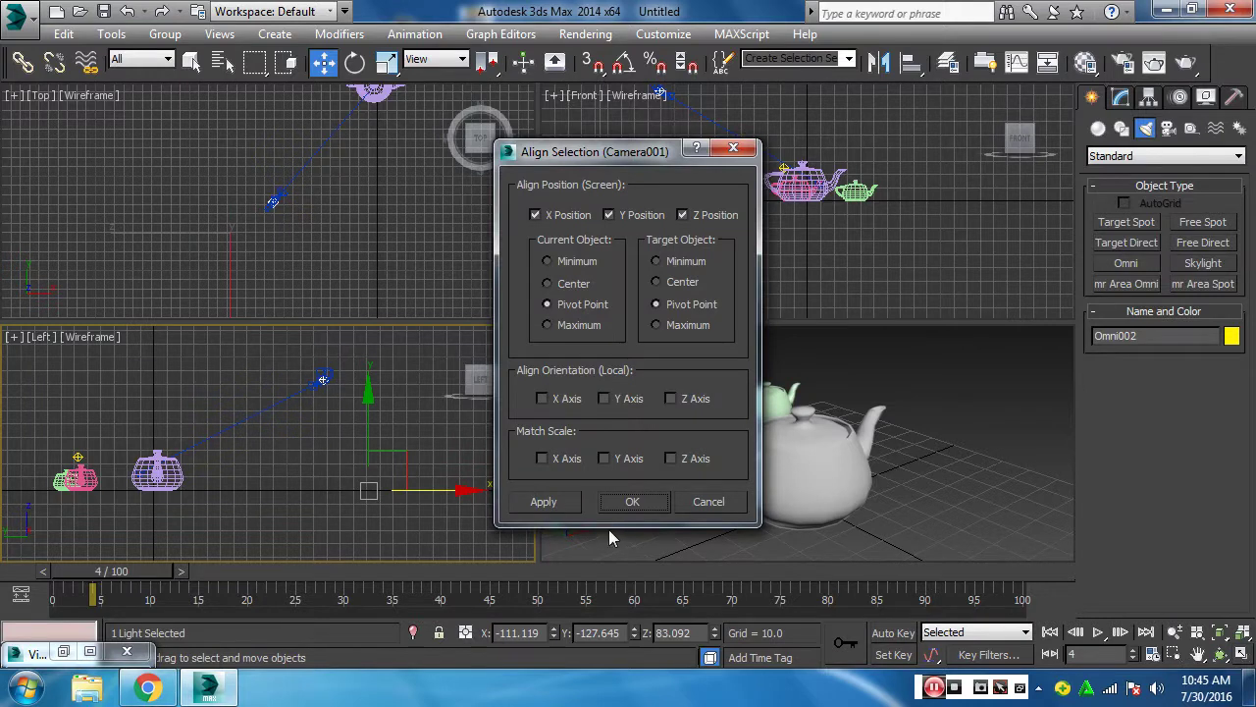
click(628, 503)
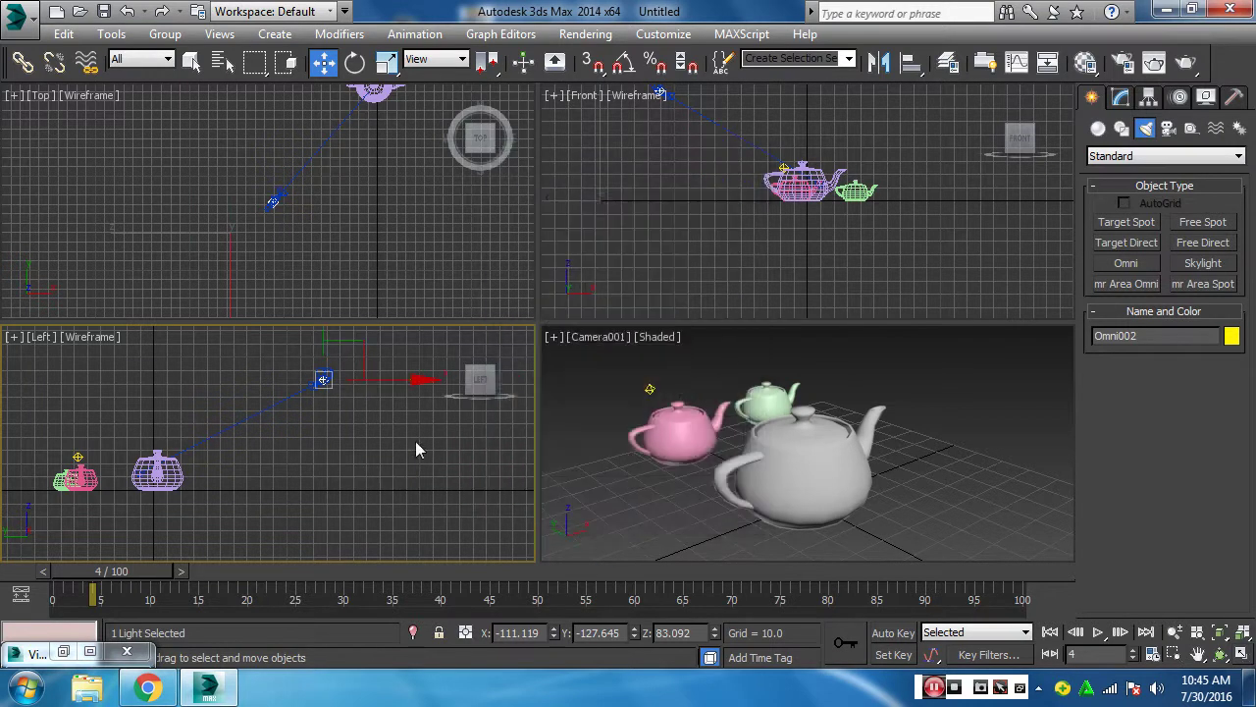
middle_drag(315, 403, 329, 453)
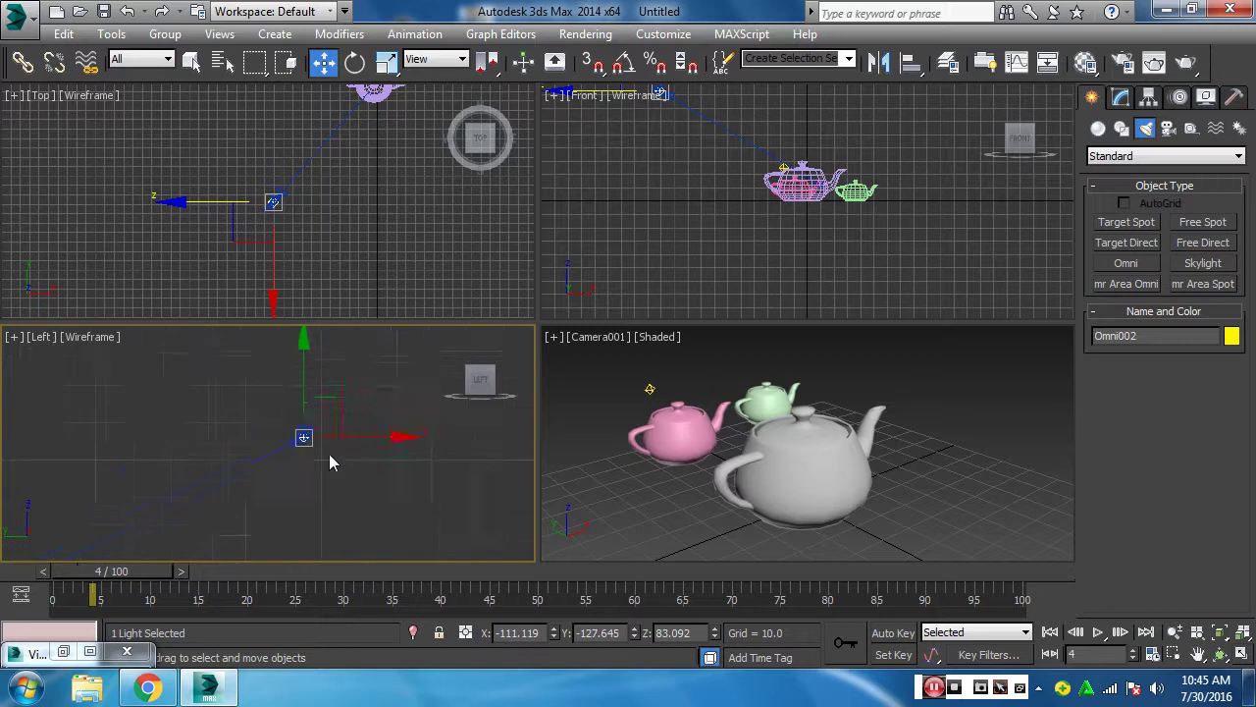
Step: Link Omni002 to Camera001 and scrub the timeline to check it follows
click(21, 64)
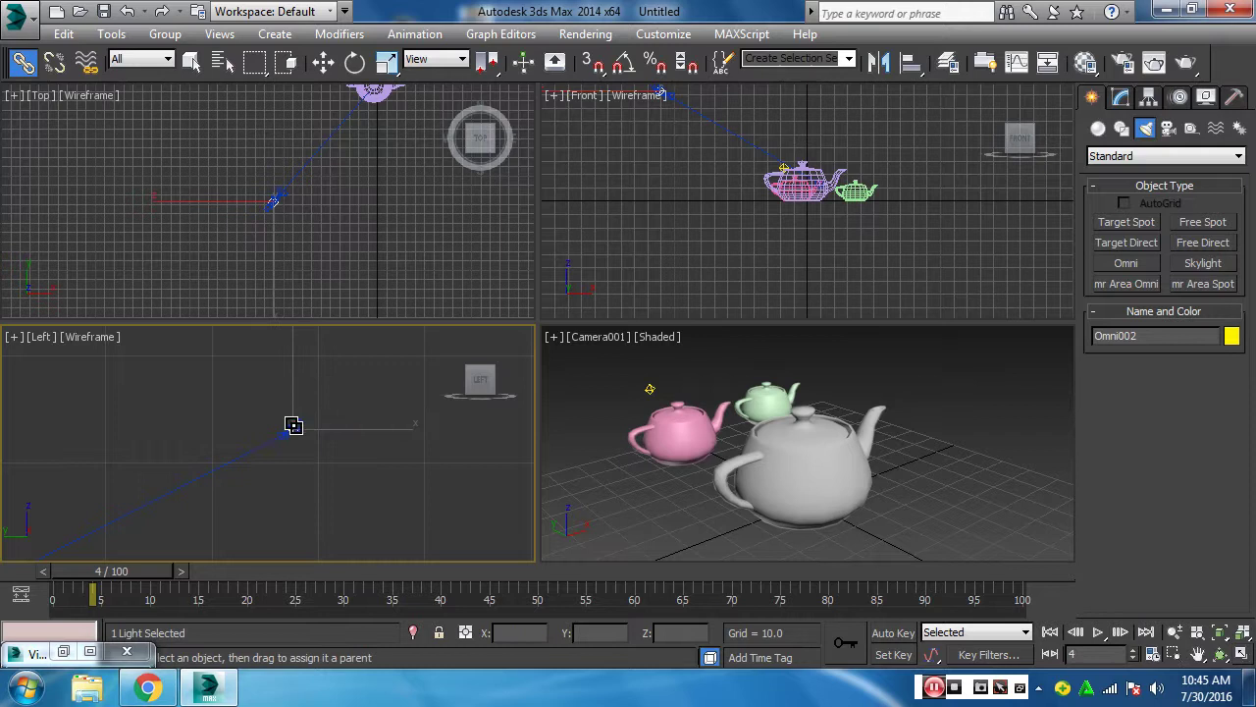
mouse_move(292, 428)
mouse_down()
mouse_move(312, 475)
mouse_move(300, 427)
mouse_up()
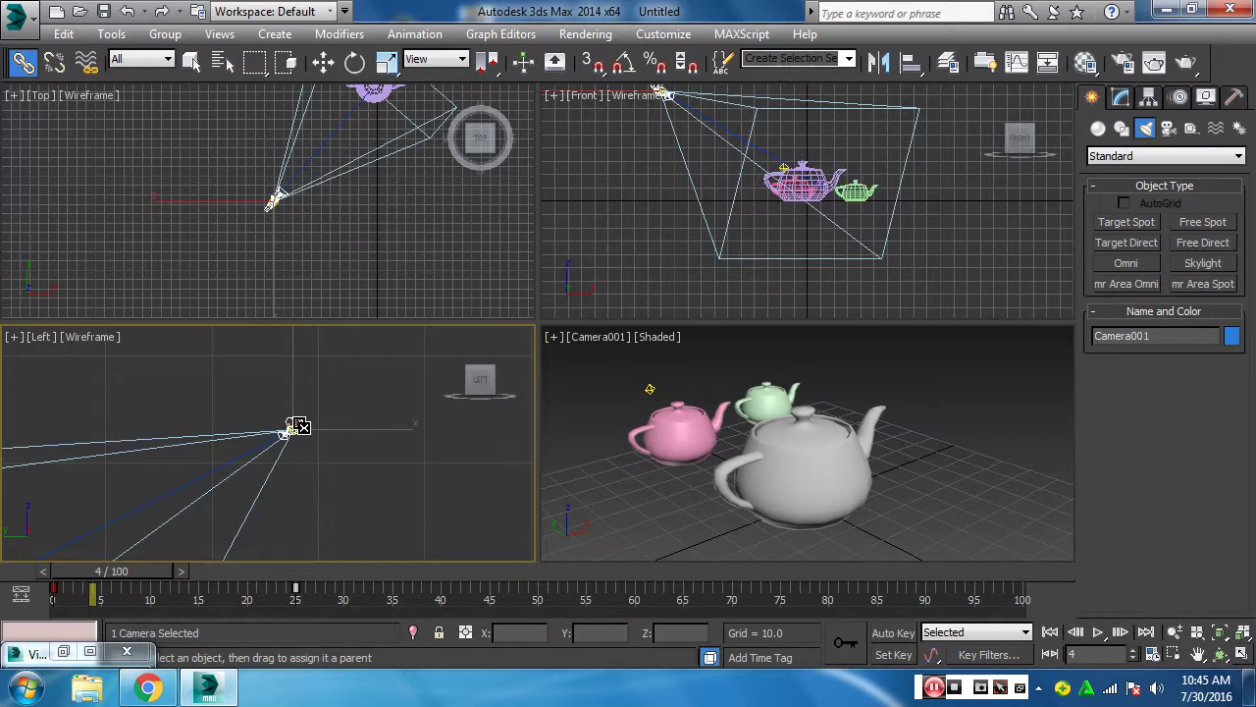
drag(128, 571, 125, 575)
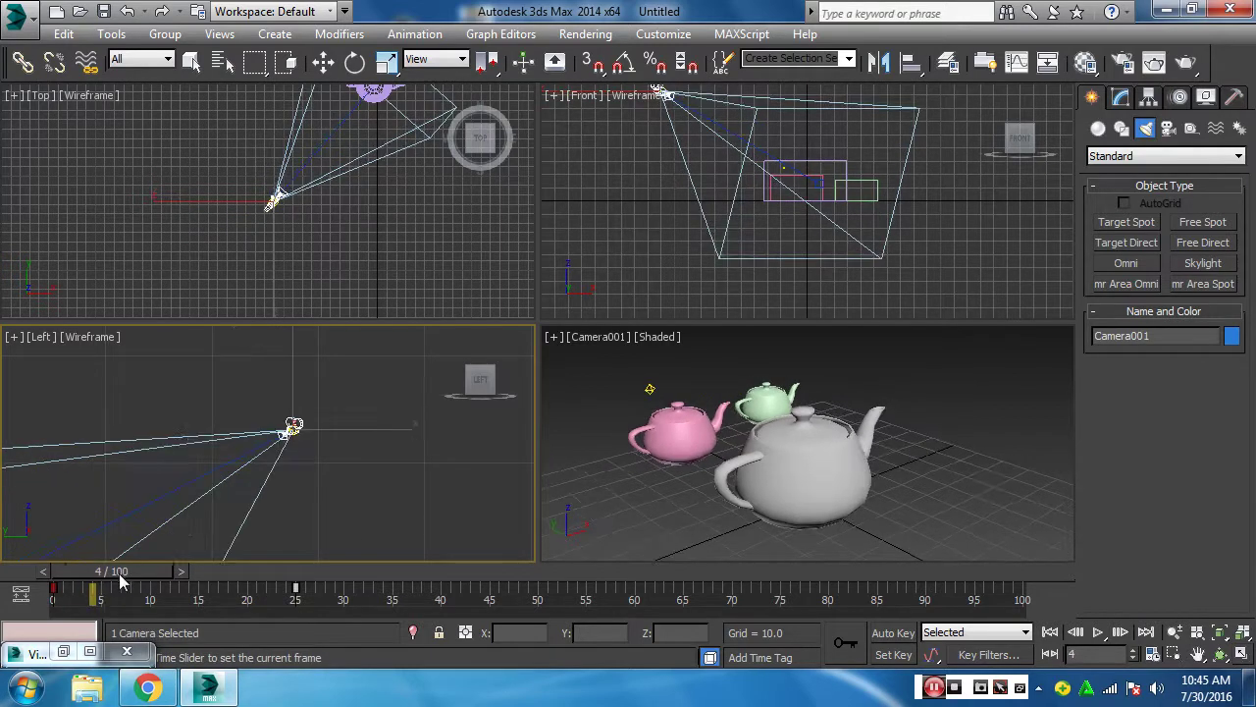
drag(126, 579, 123, 570)
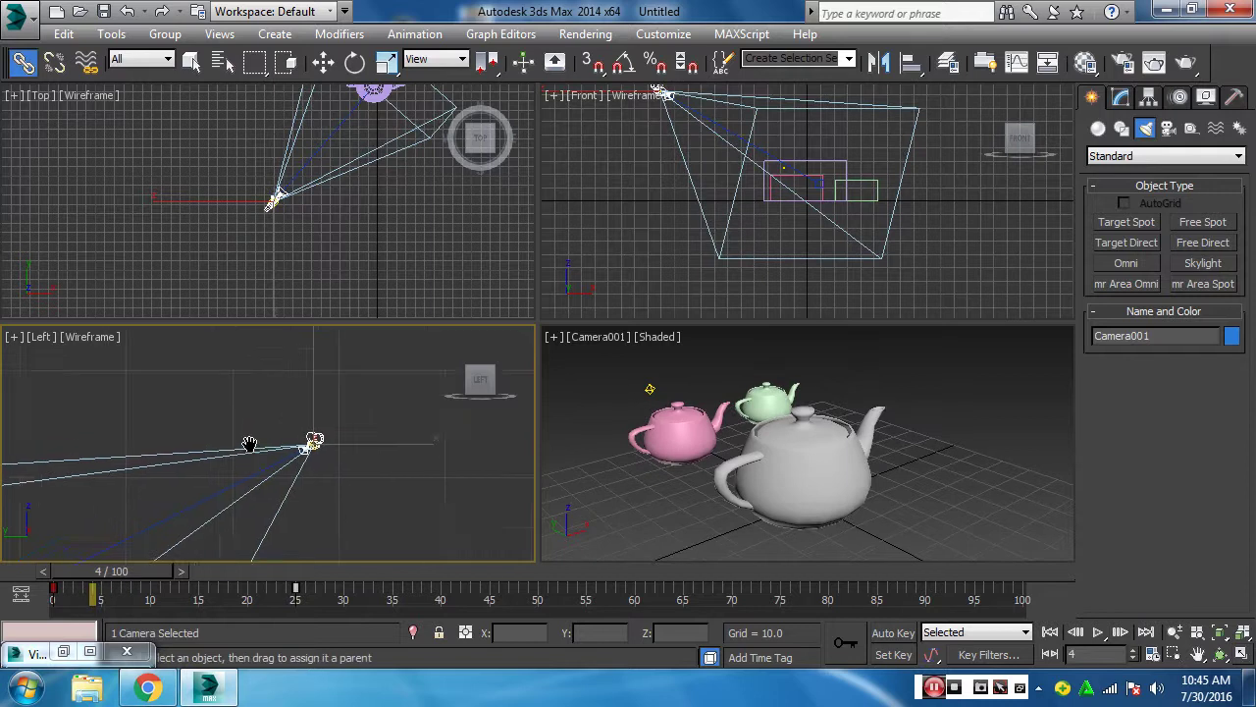
scroll(247, 441, up, 3)
mouse_move(670, 407)
middle_down()
mouse_move(658, 476)
mouse_move(684, 446)
middle_up()
middle_click(270, 459)
scroll(294, 469, down, 5)
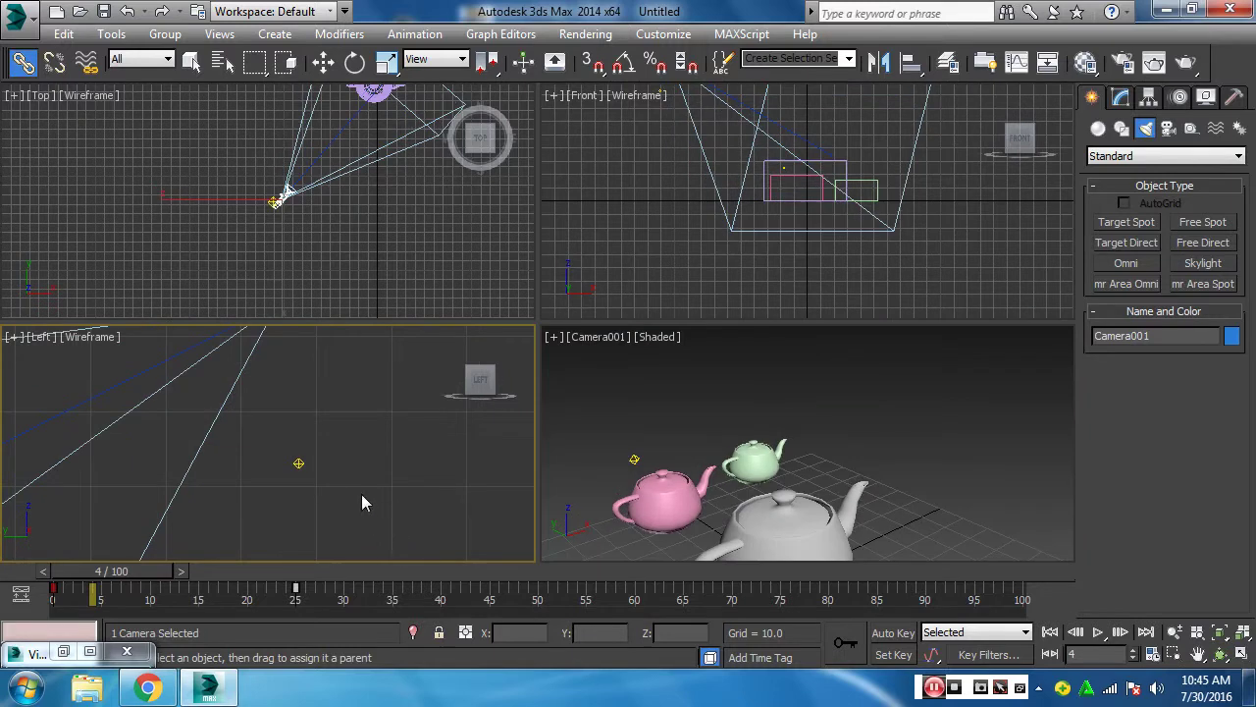
mouse_move(113, 571)
mouse_down()
mouse_move(236, 572)
mouse_move(5, 579)
mouse_up()
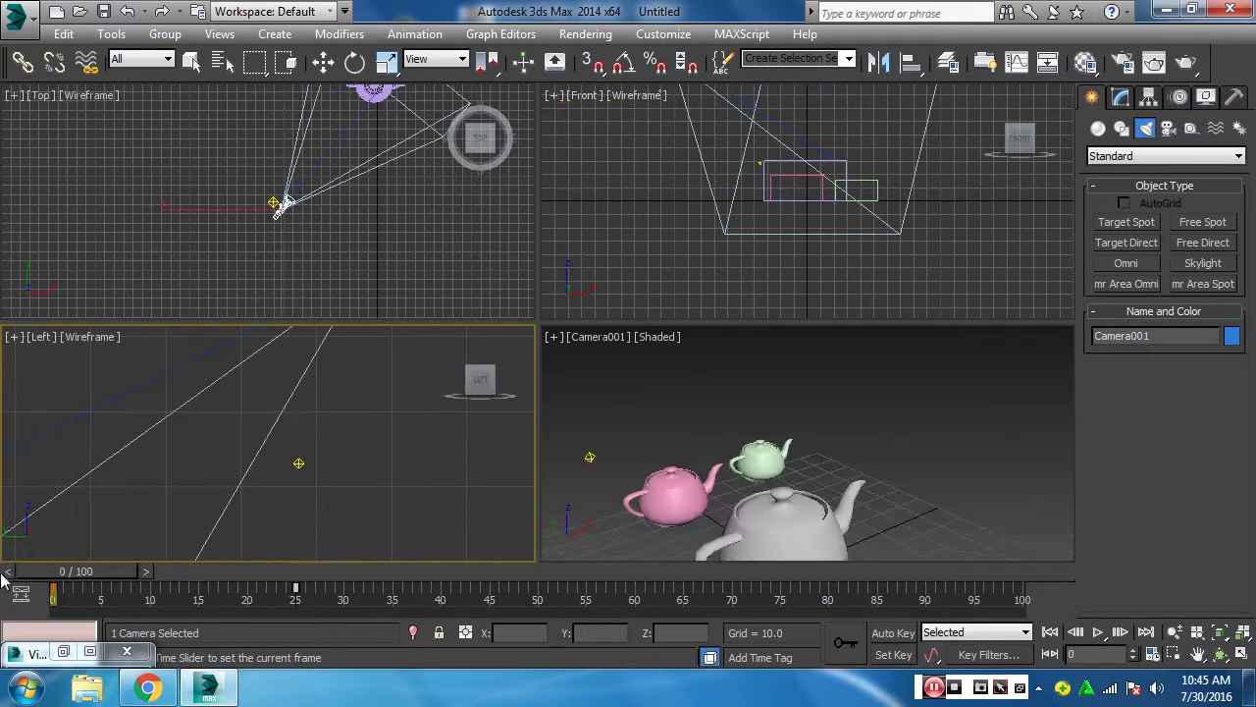
scroll(284, 490, down, 2)
scroll(294, 471, down, 2)
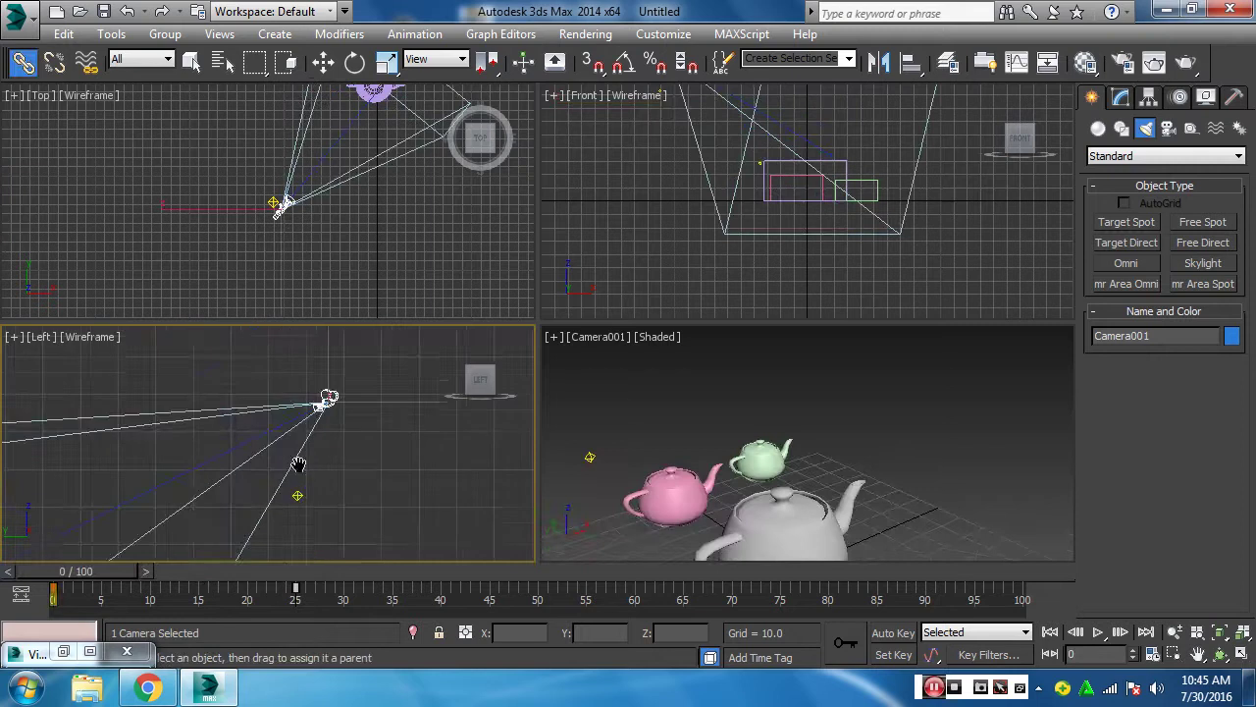
scroll(301, 458, down, 2)
Step: Reselect Omni002 and align it to Camera001's position again
click(323, 62)
click(298, 474)
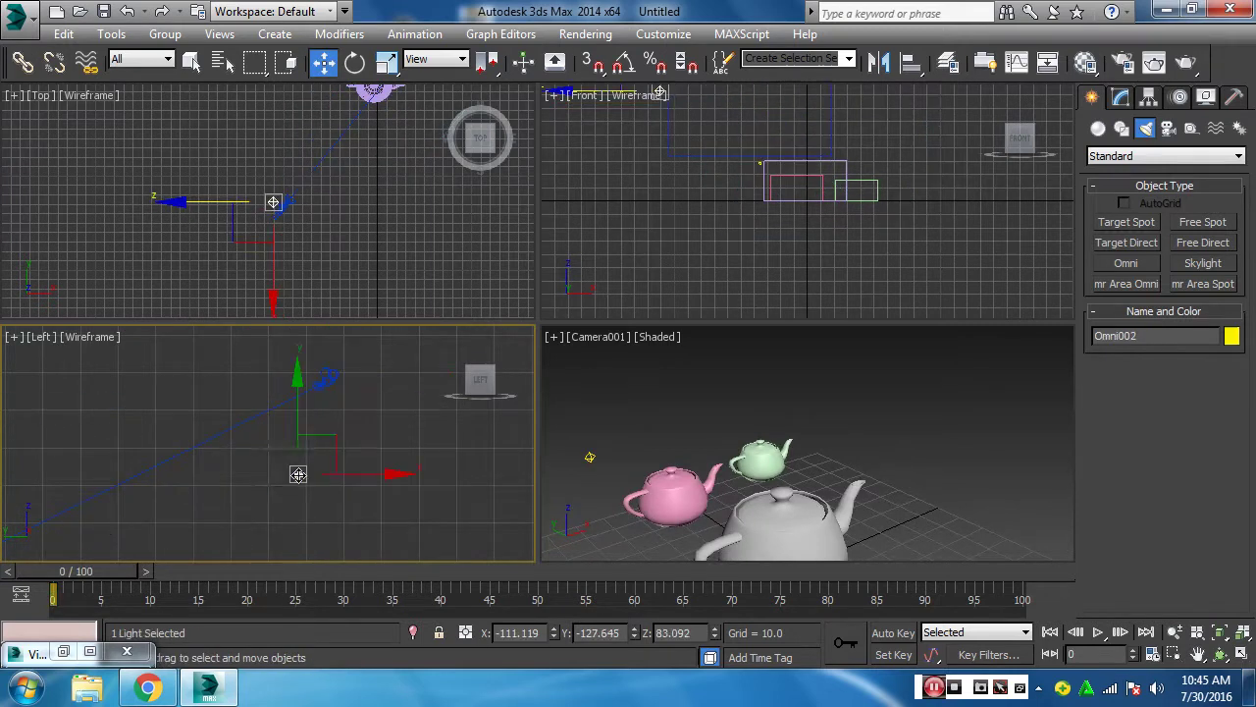
click(911, 62)
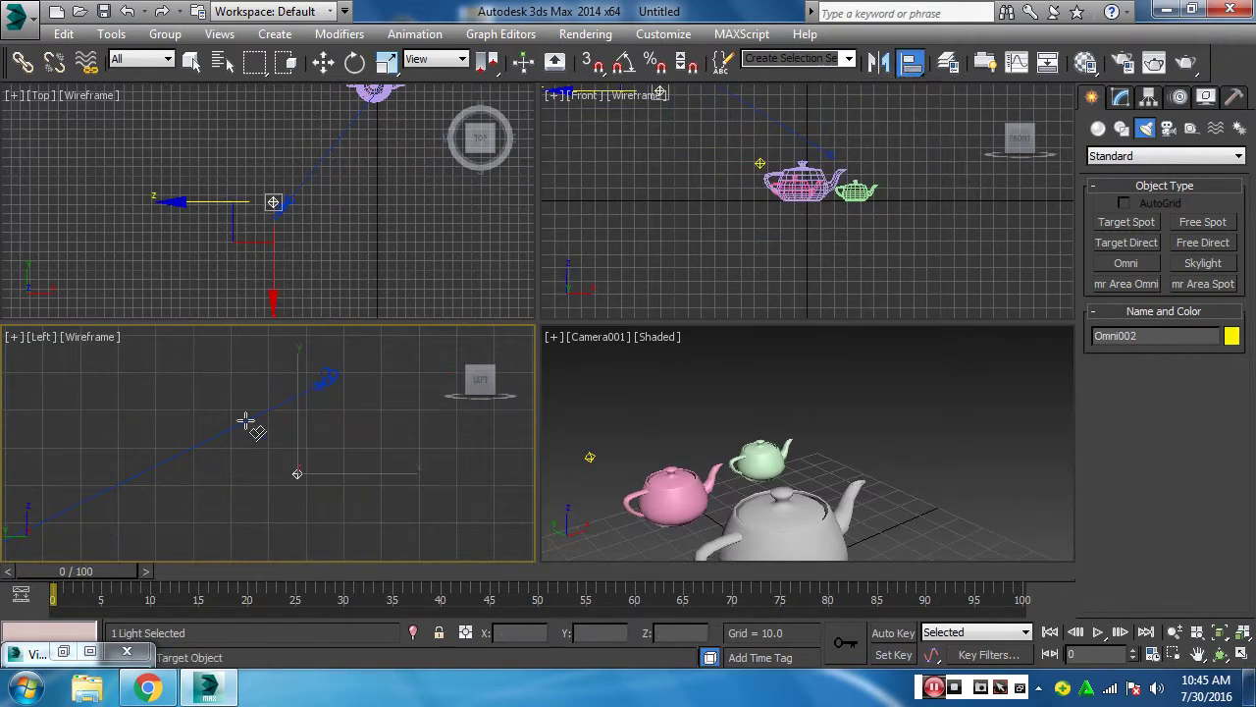
click(327, 379)
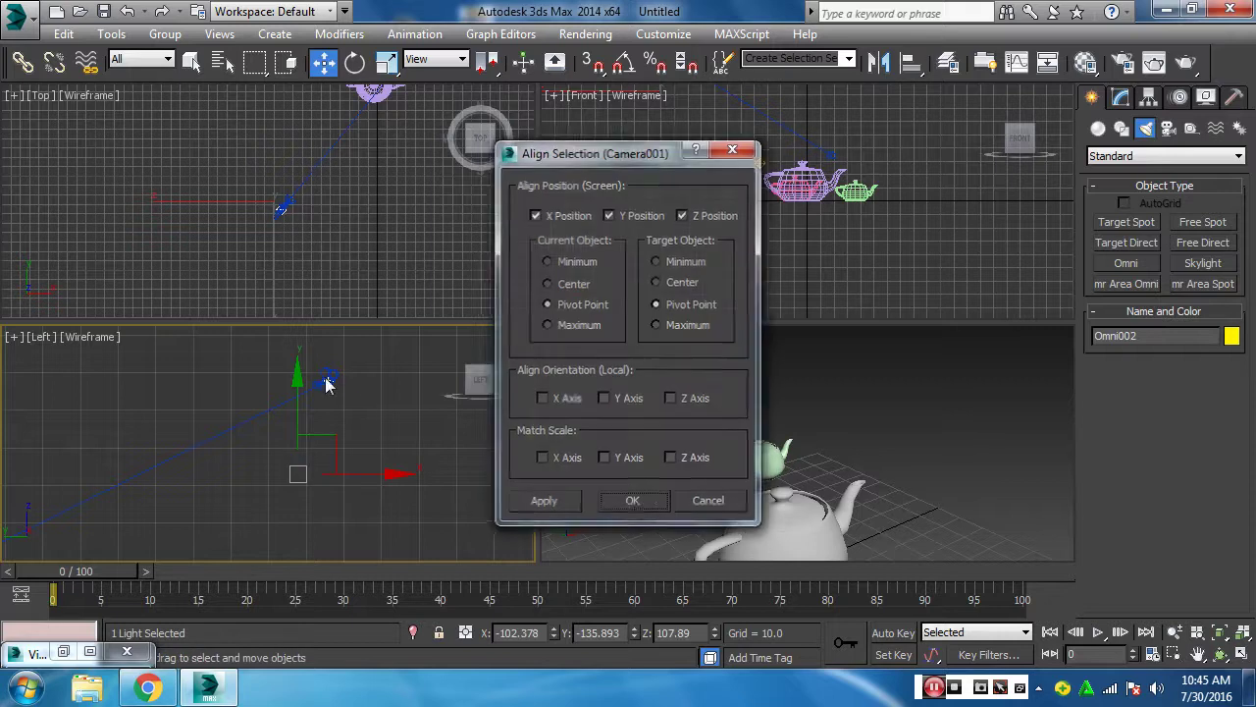
click(618, 502)
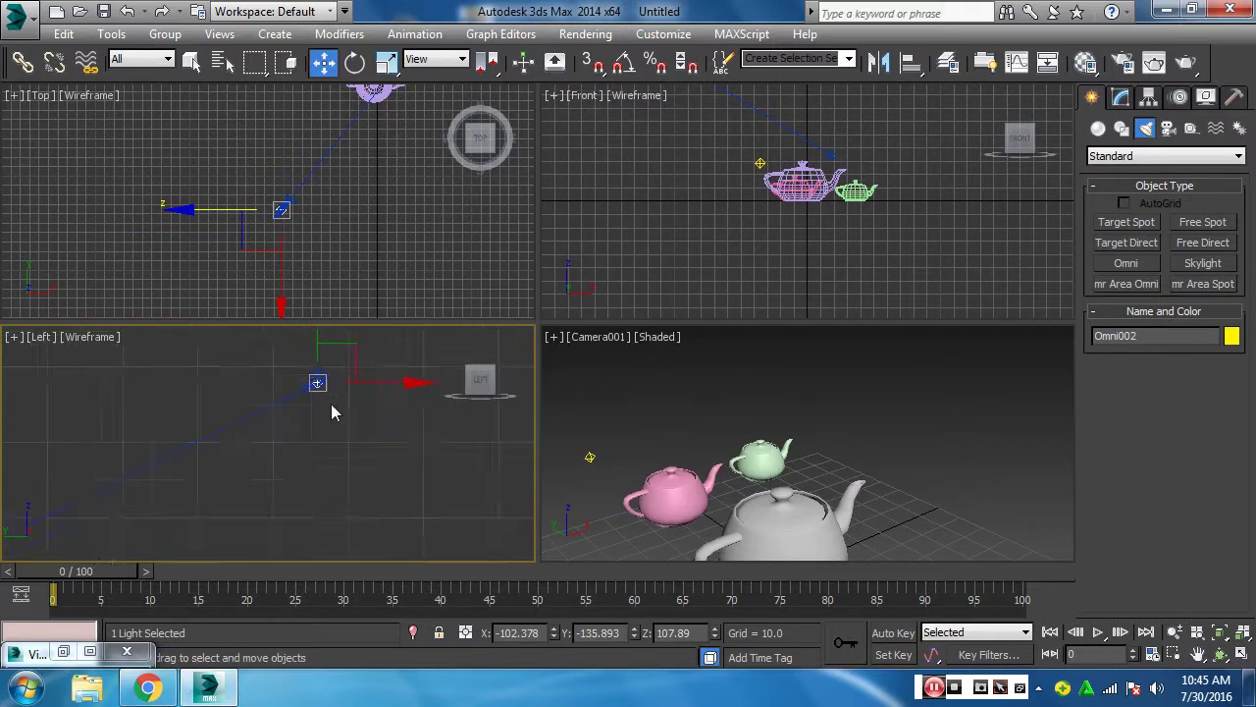
mouse_move(329, 484)
middle_down()
mouse_move(291, 438)
mouse_move(381, 491)
middle_up()
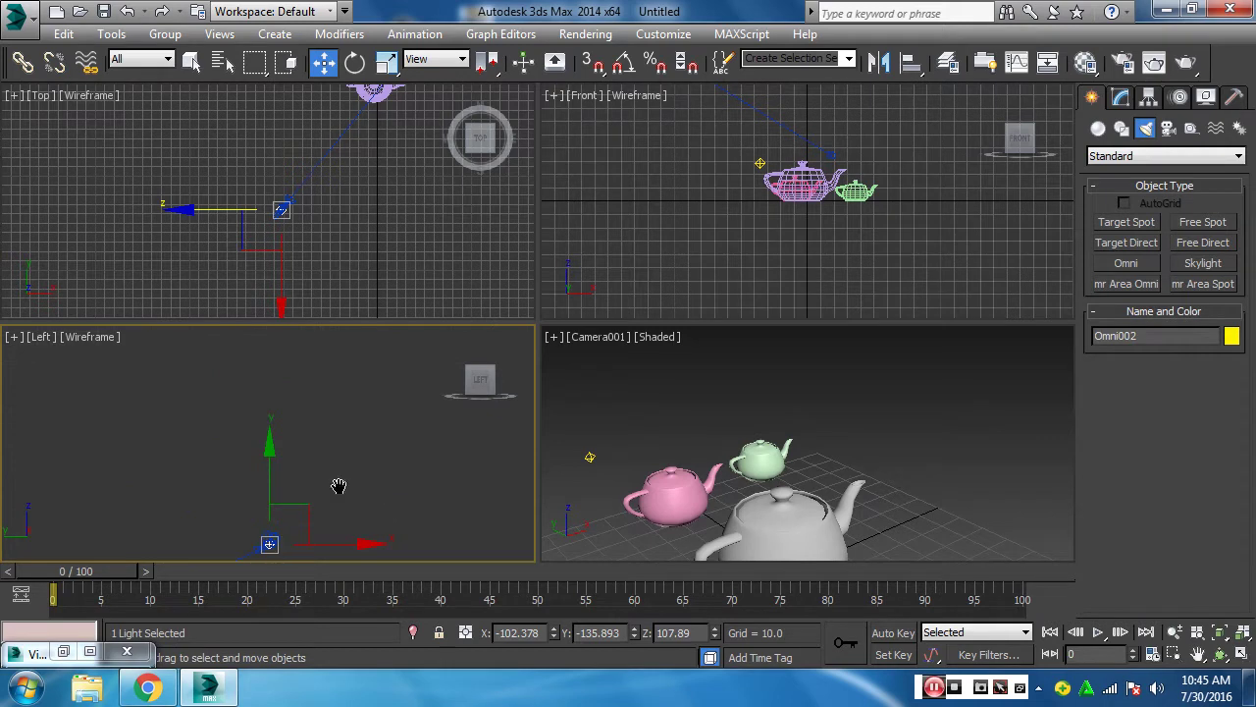
middle_drag(339, 486, 414, 433)
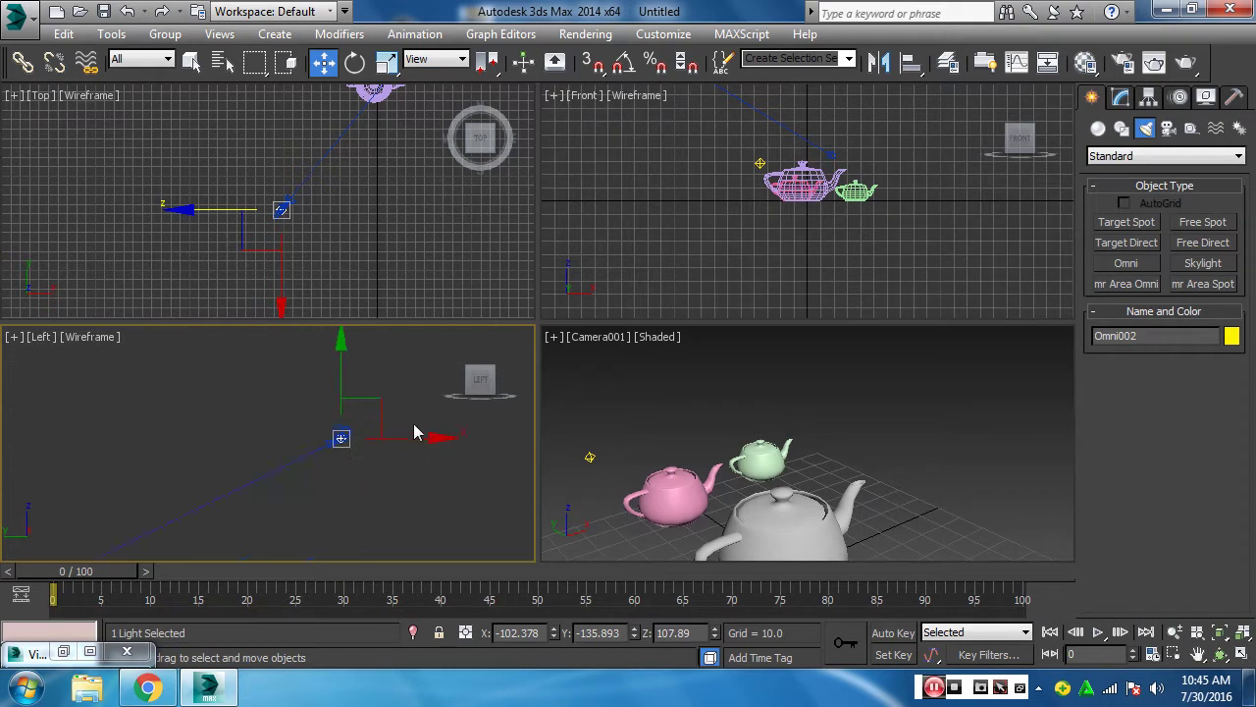
Step: Retry linking Omni002 to Camera001 in the Left view, undoing a stray change
click(23, 61)
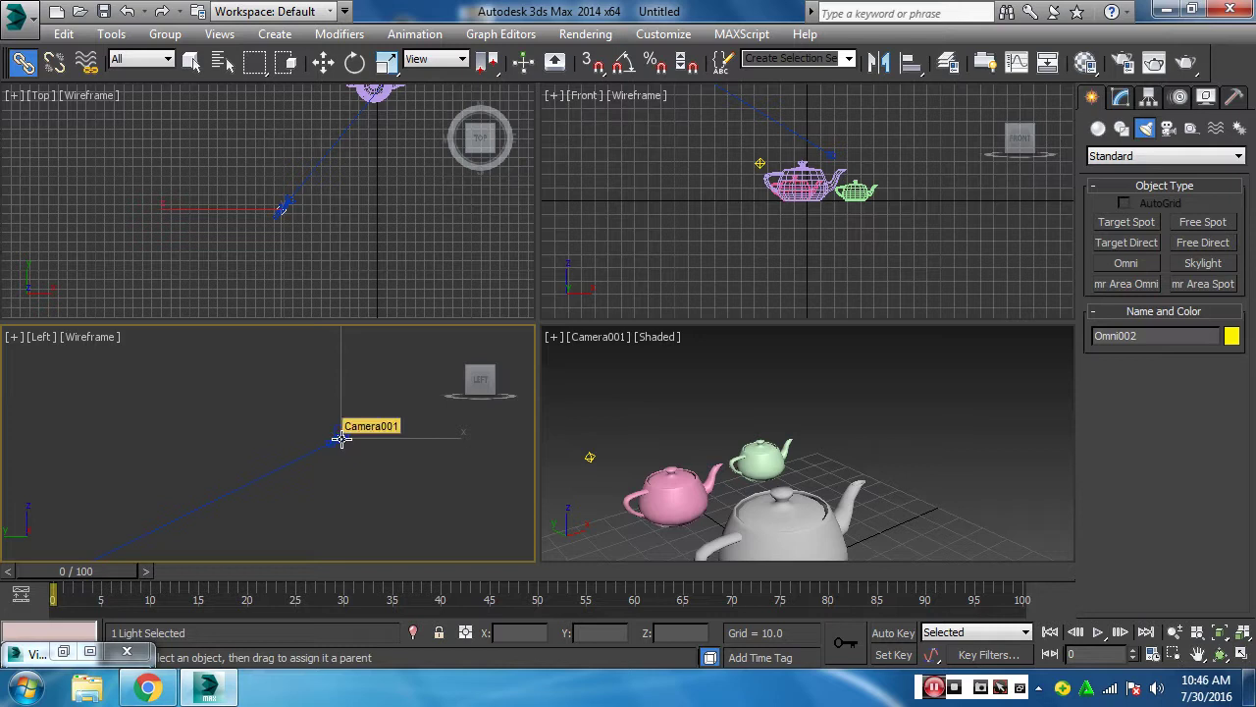
click(342, 437)
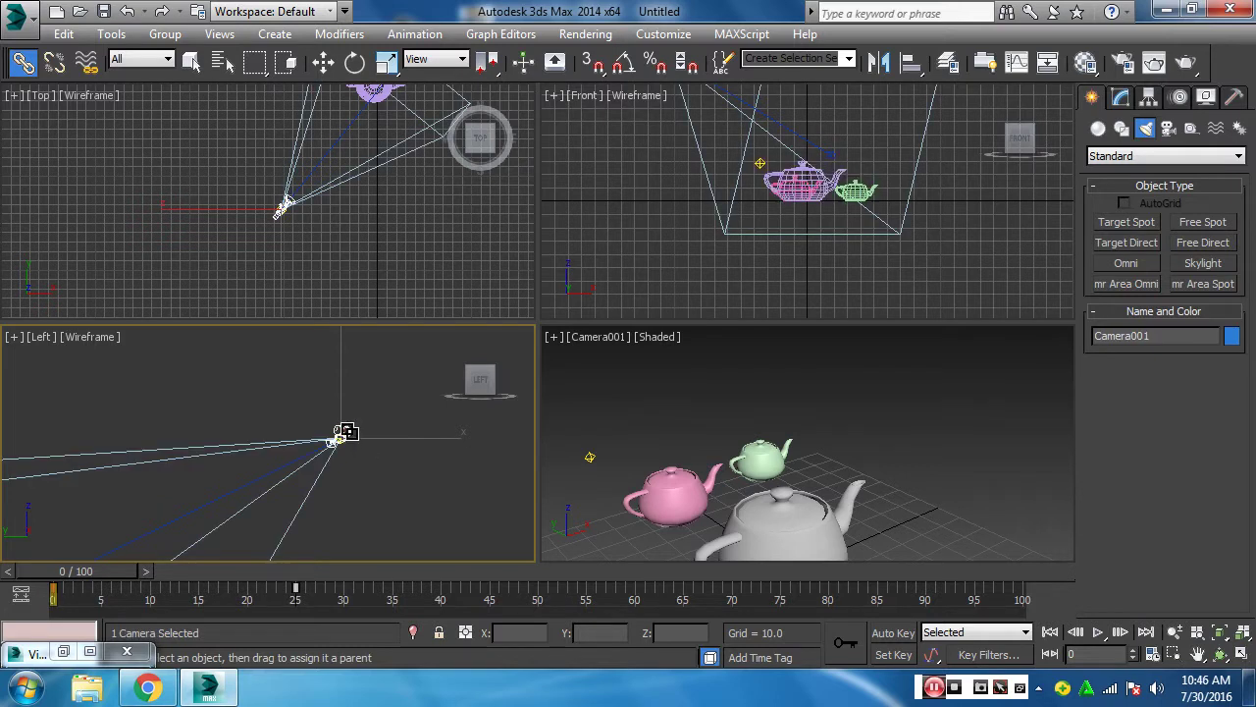
drag(341, 436, 518, 494)
right_click(300, 556)
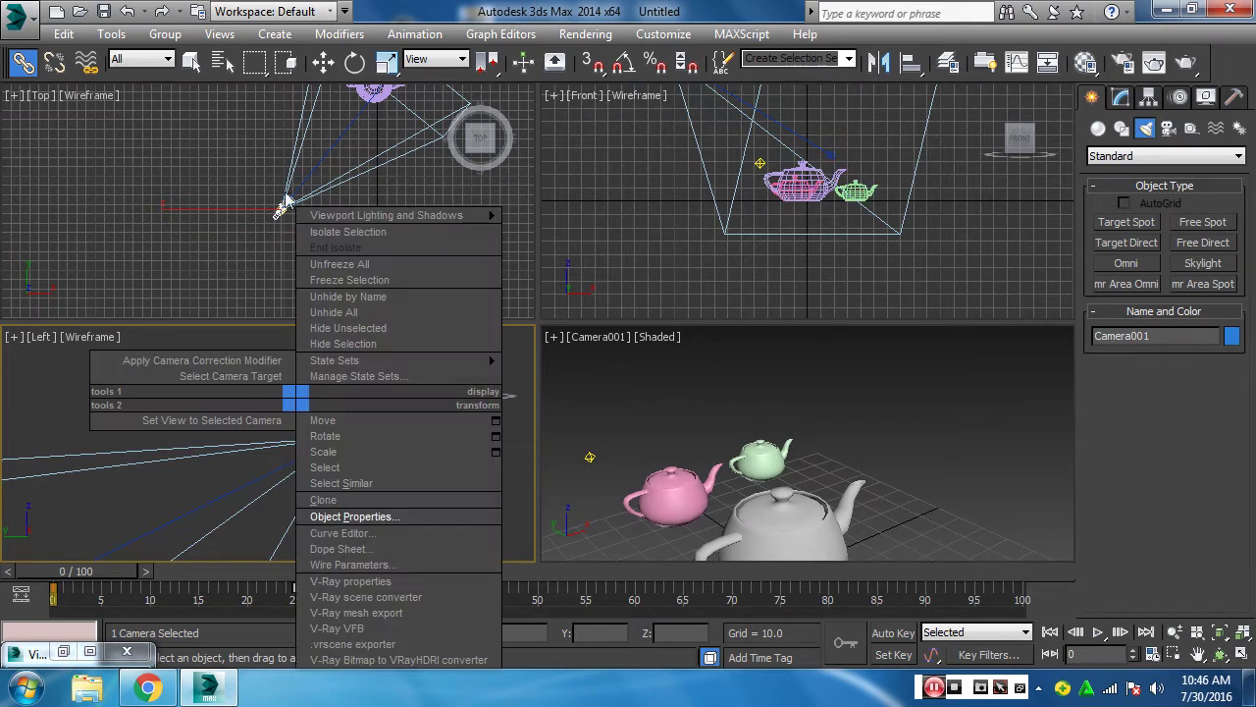
click(400, 163)
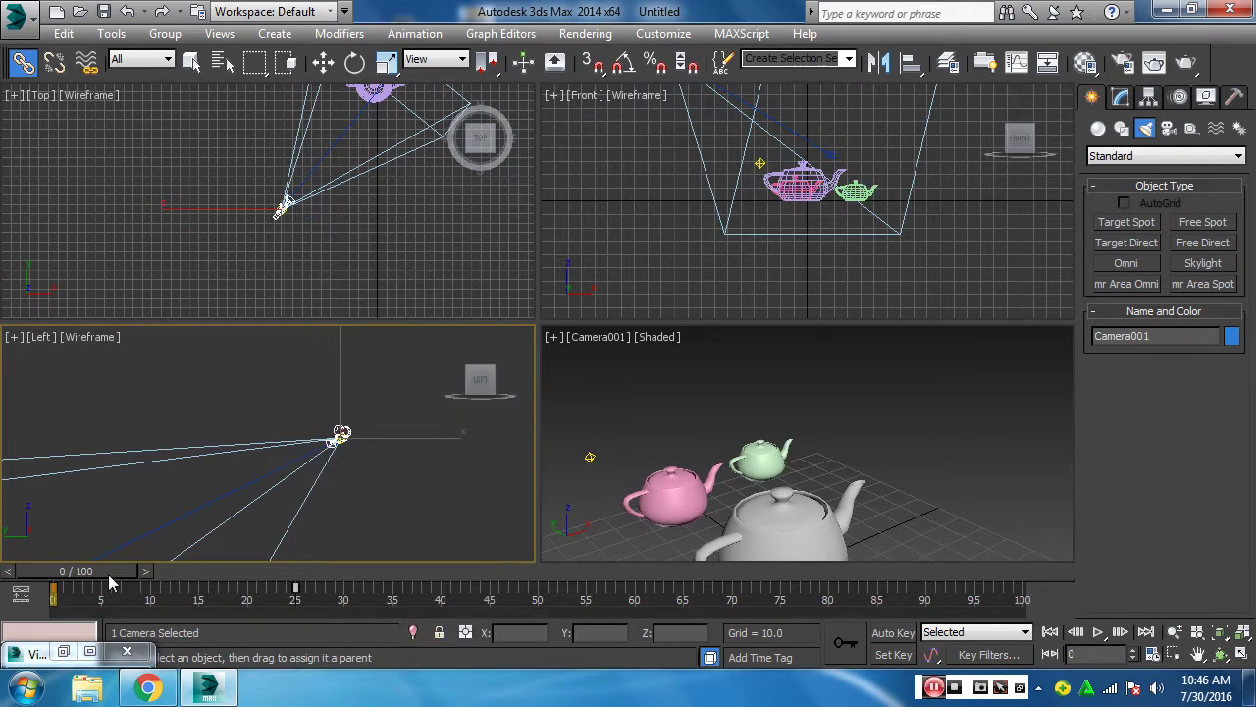
key(Escape)
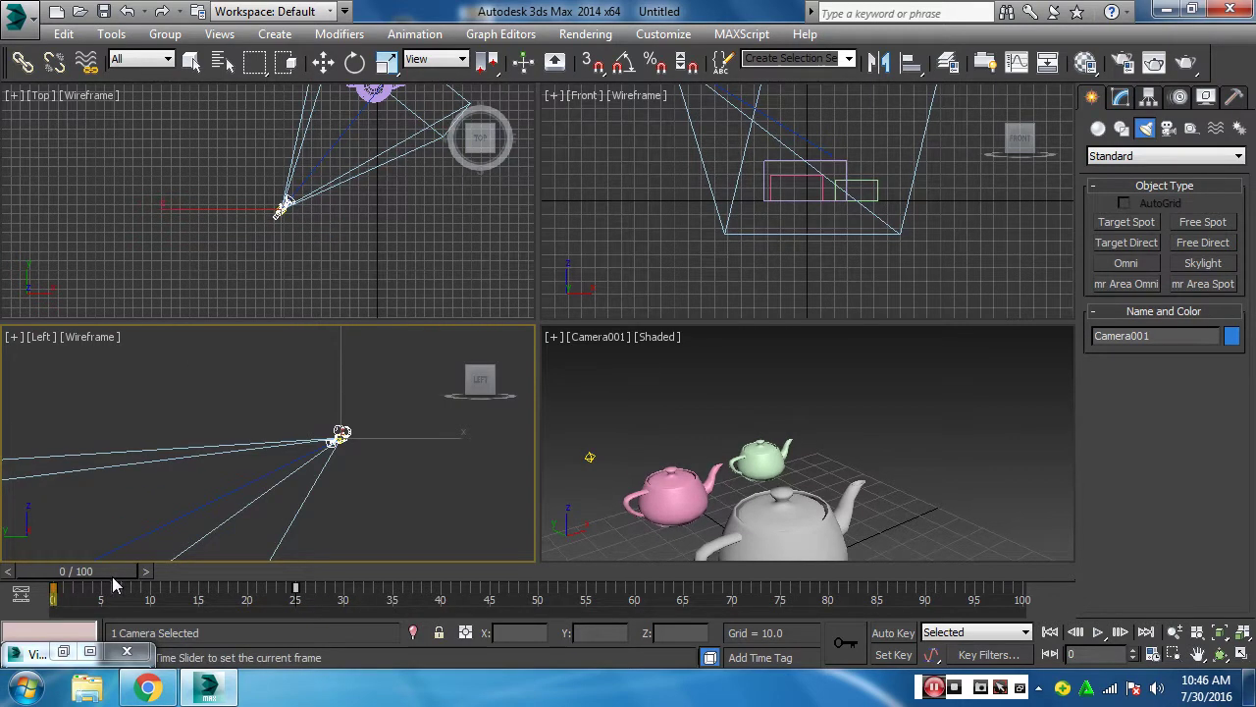
key(ctrl+z)
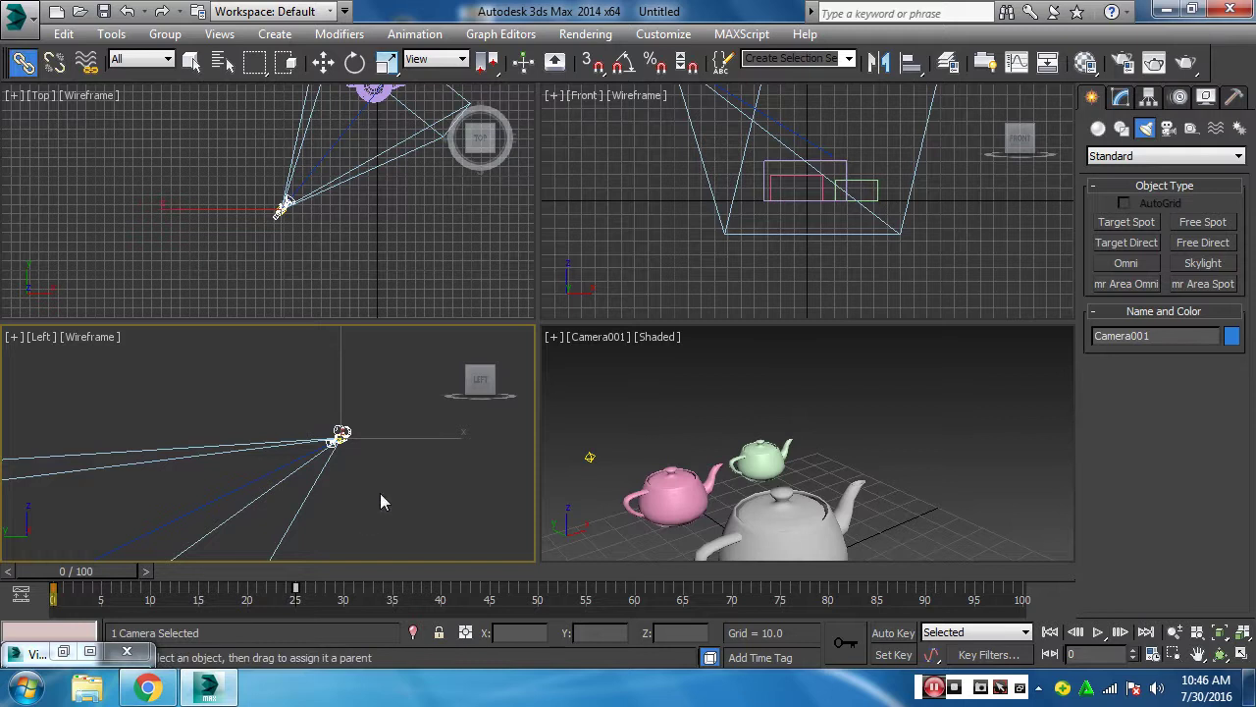
middle_drag(351, 472, 346, 451)
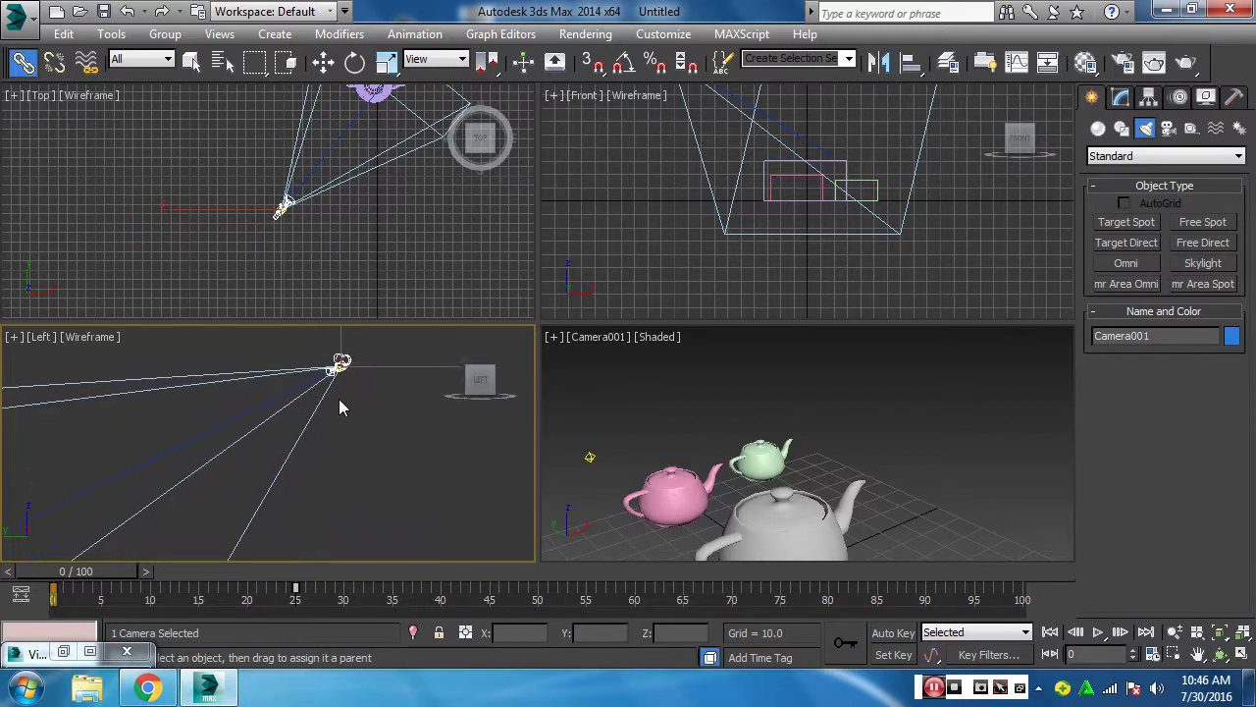
Step: Check frames 1 and 0, then select Omni001 and Camera001 in the Top view
click(323, 62)
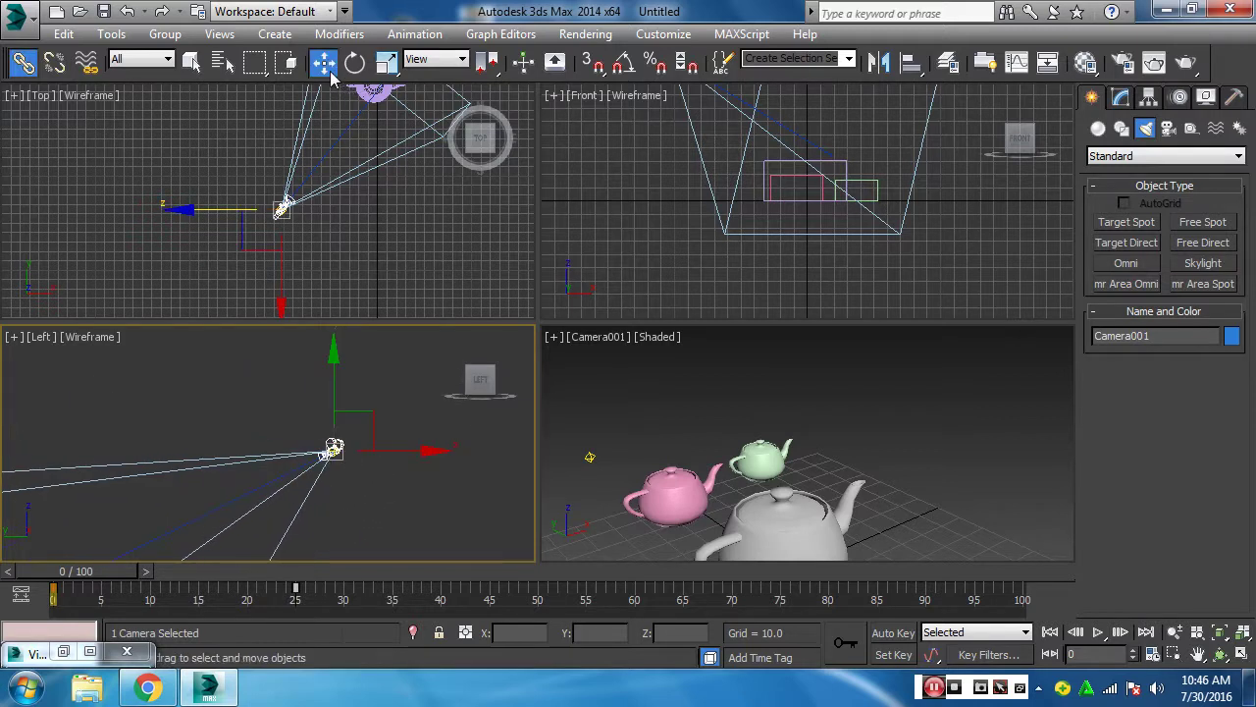
click(144, 572)
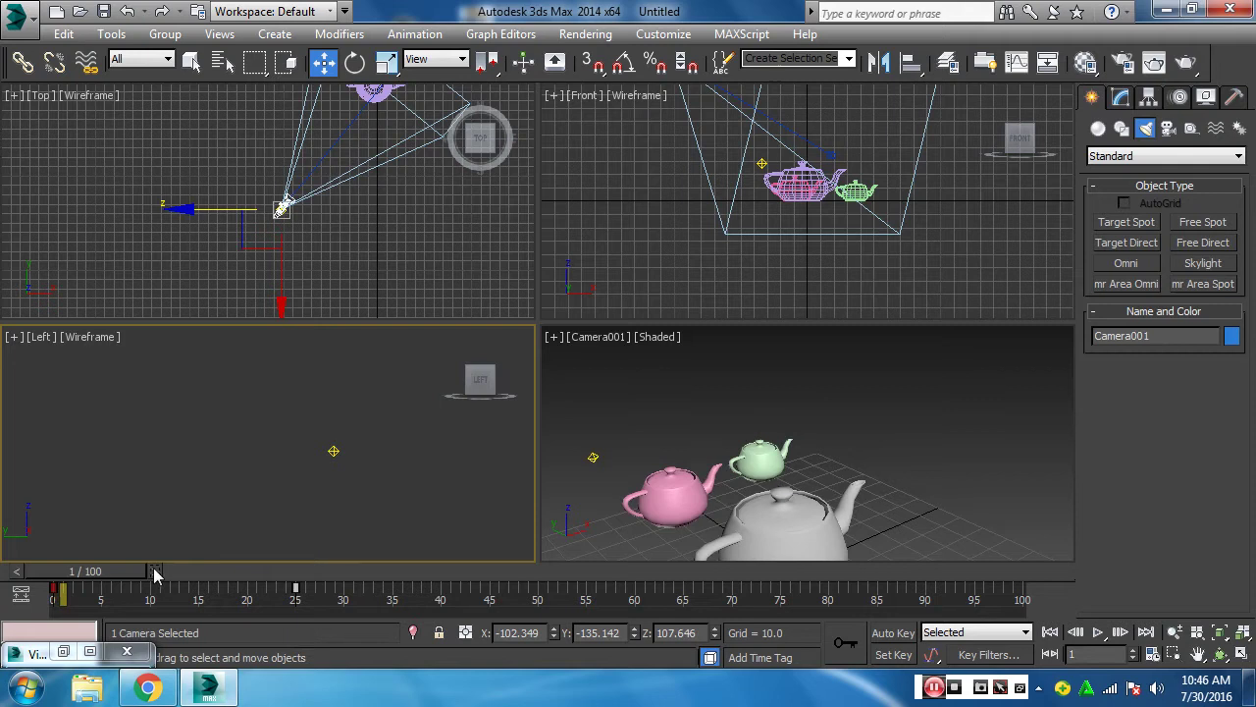
click(17, 571)
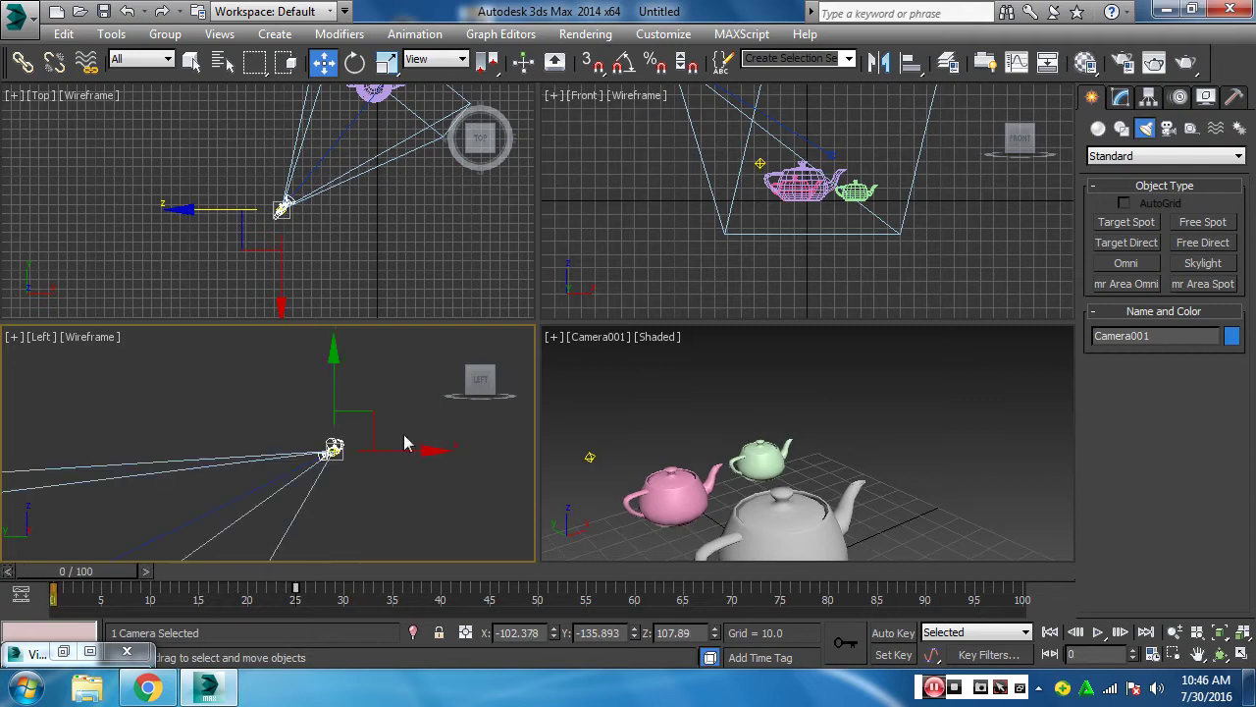
click(589, 457)
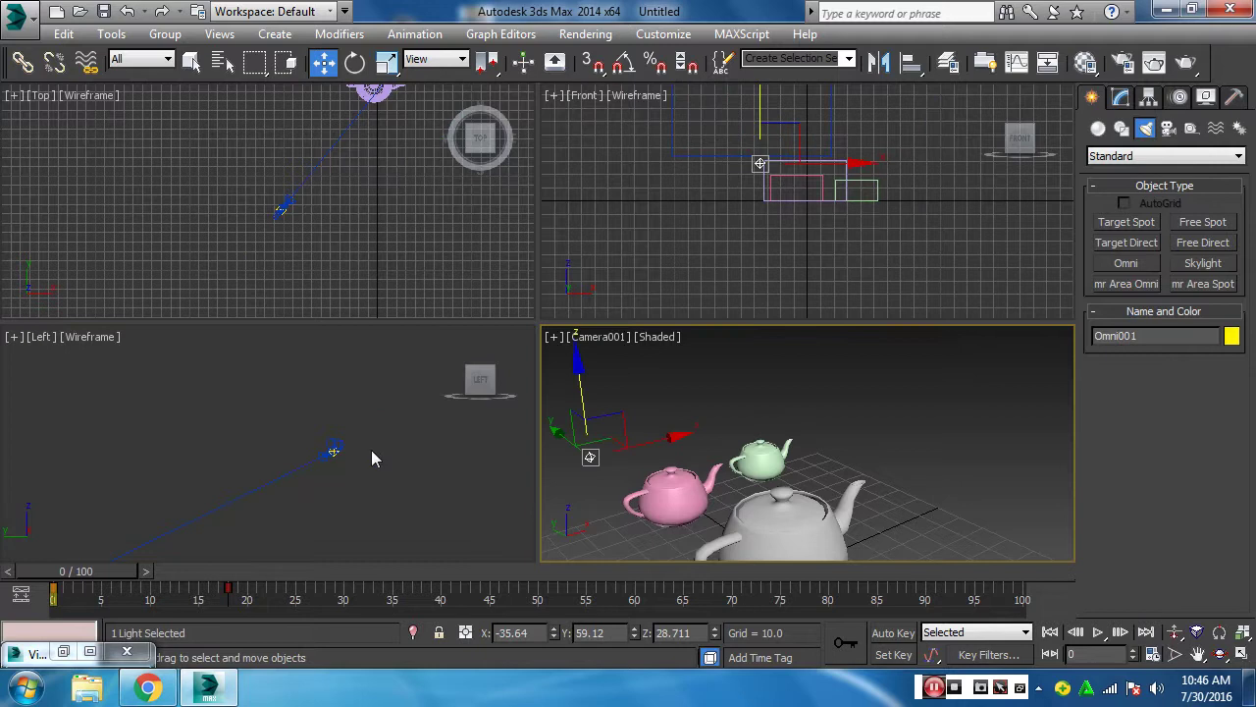
scroll(356, 236, down, 4)
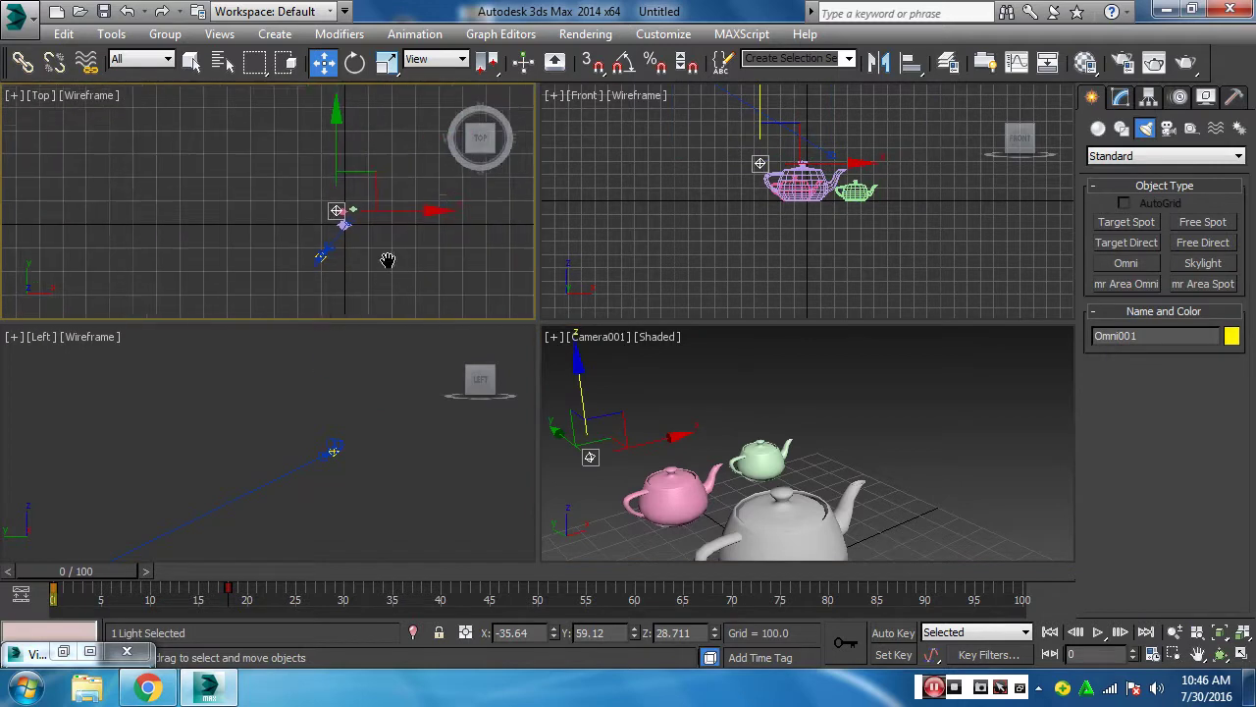
scroll(382, 269, up, 4)
scroll(314, 230, down, 1)
middle_drag(314, 230, 346, 227)
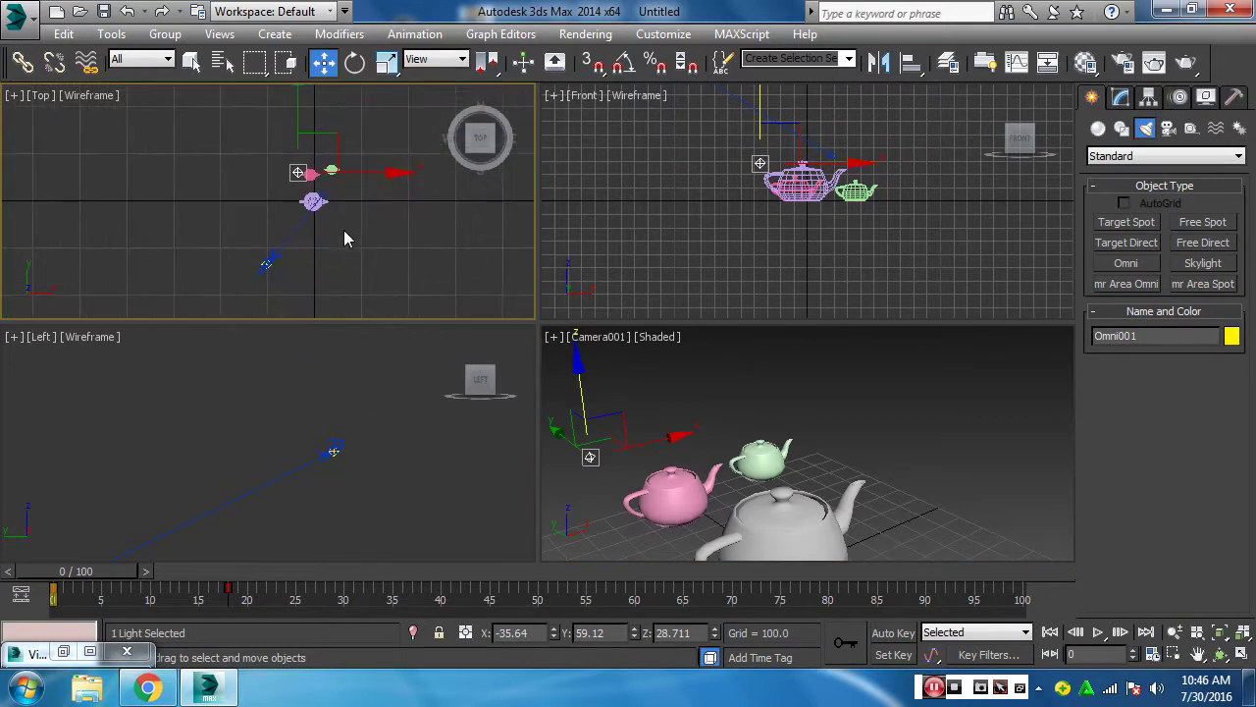
click(304, 279)
click(263, 263)
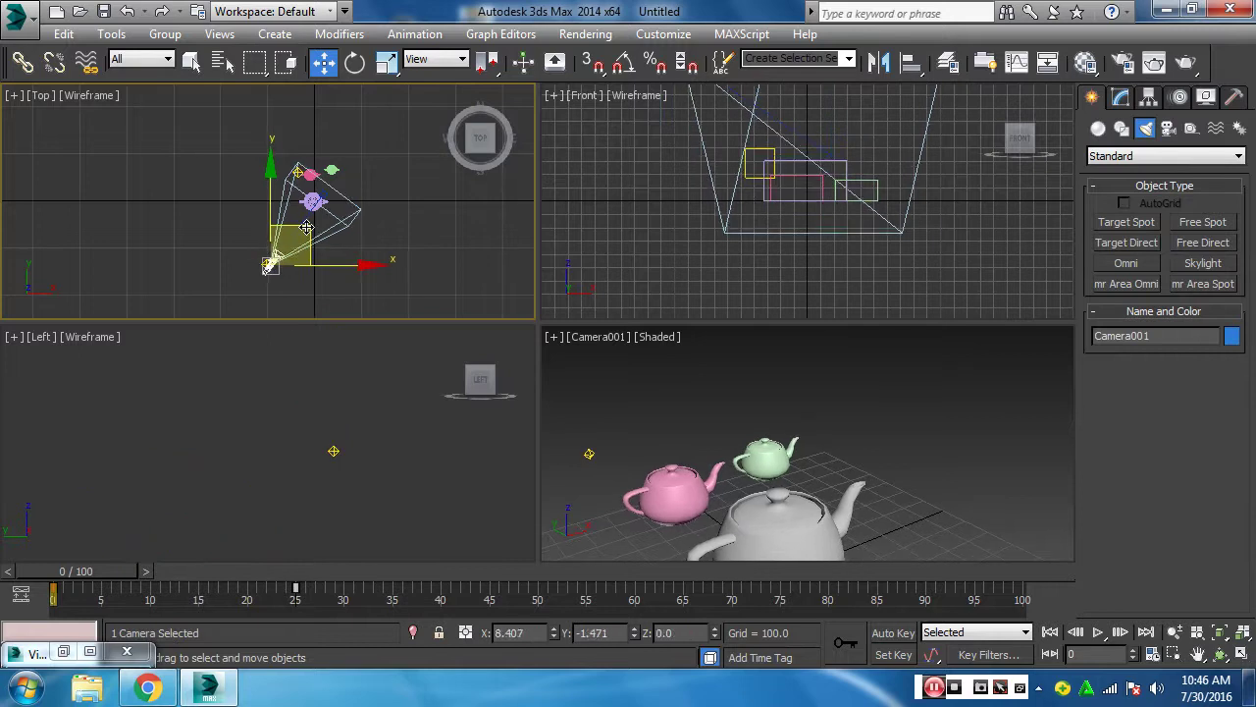
click(245, 287)
Step: Zoom and pan the Top view to the camera and light, undoing stray selections
scroll(295, 262, up, 5)
scroll(295, 263, up, 4)
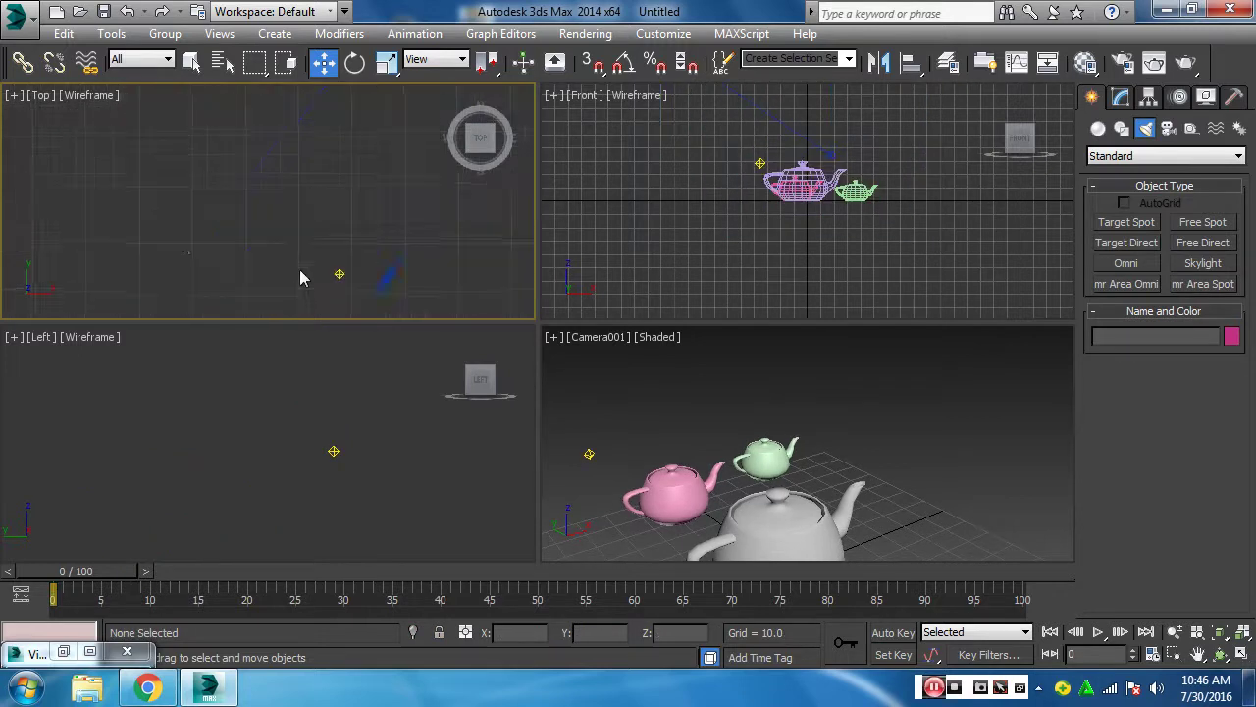
middle_drag(300, 272, 140, 216)
scroll(184, 234, up, 2)
scroll(185, 237, up, 1)
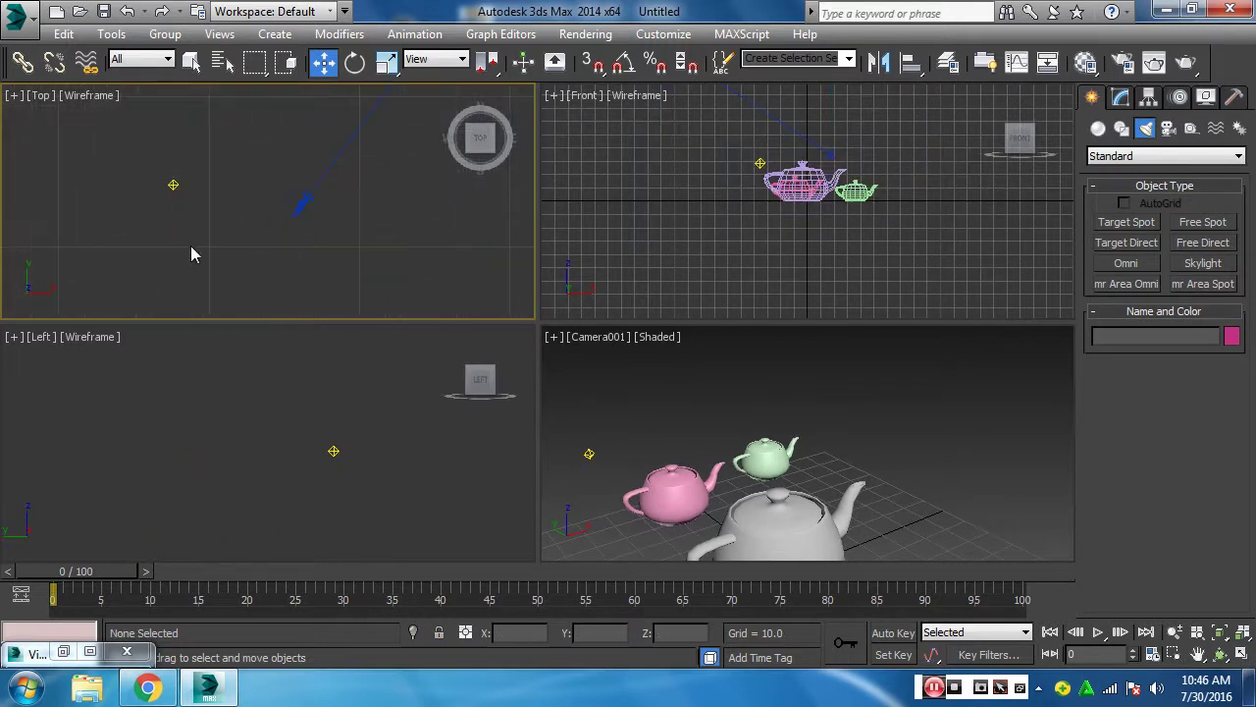
key(ctrl+z)
mouse_move(192, 246)
middle_down()
mouse_move(298, 256)
mouse_move(281, 189)
middle_up()
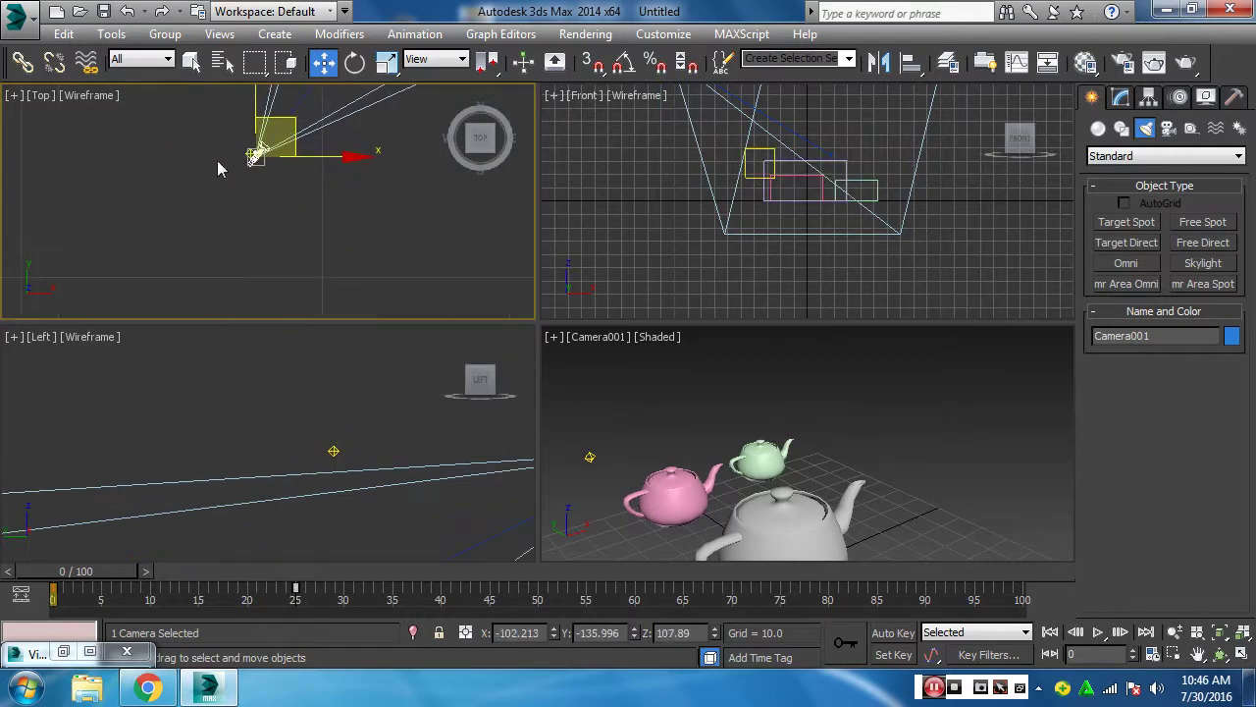
key(ctrl+z)
Step: Link Omni002 to Camera001 and scrub the timeline to confirm it follows
click(247, 151)
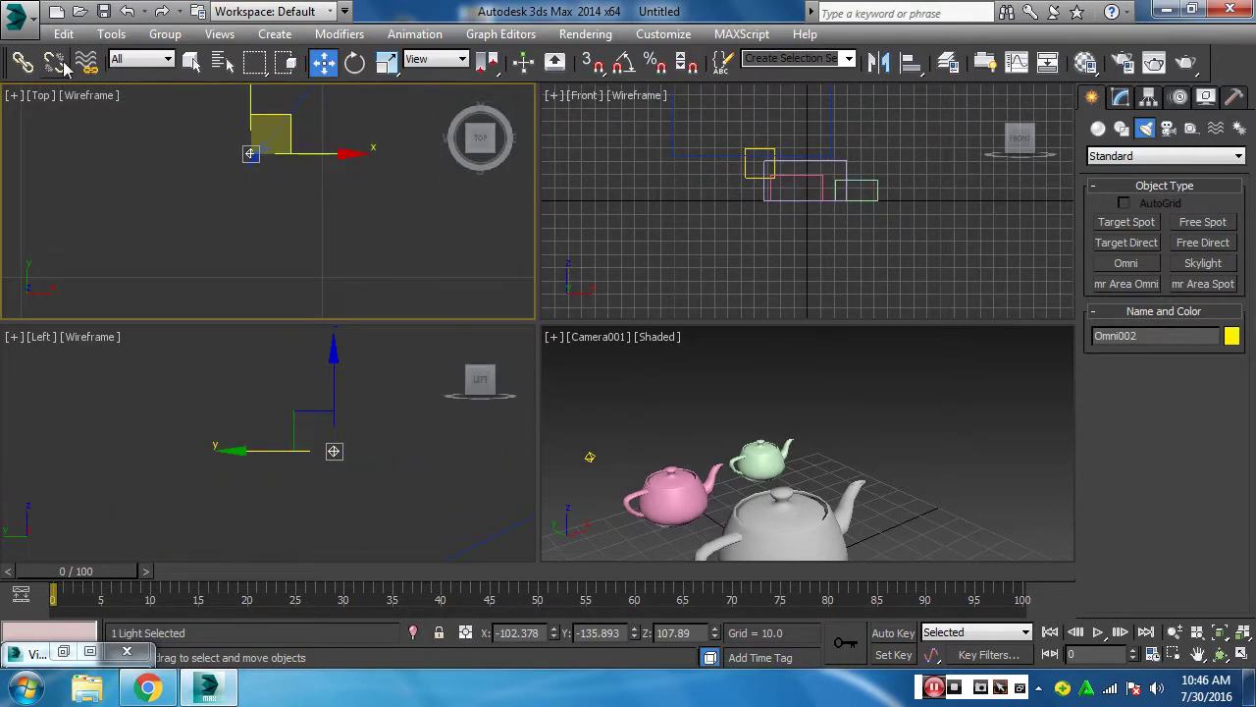
click(23, 62)
drag(246, 151, 260, 155)
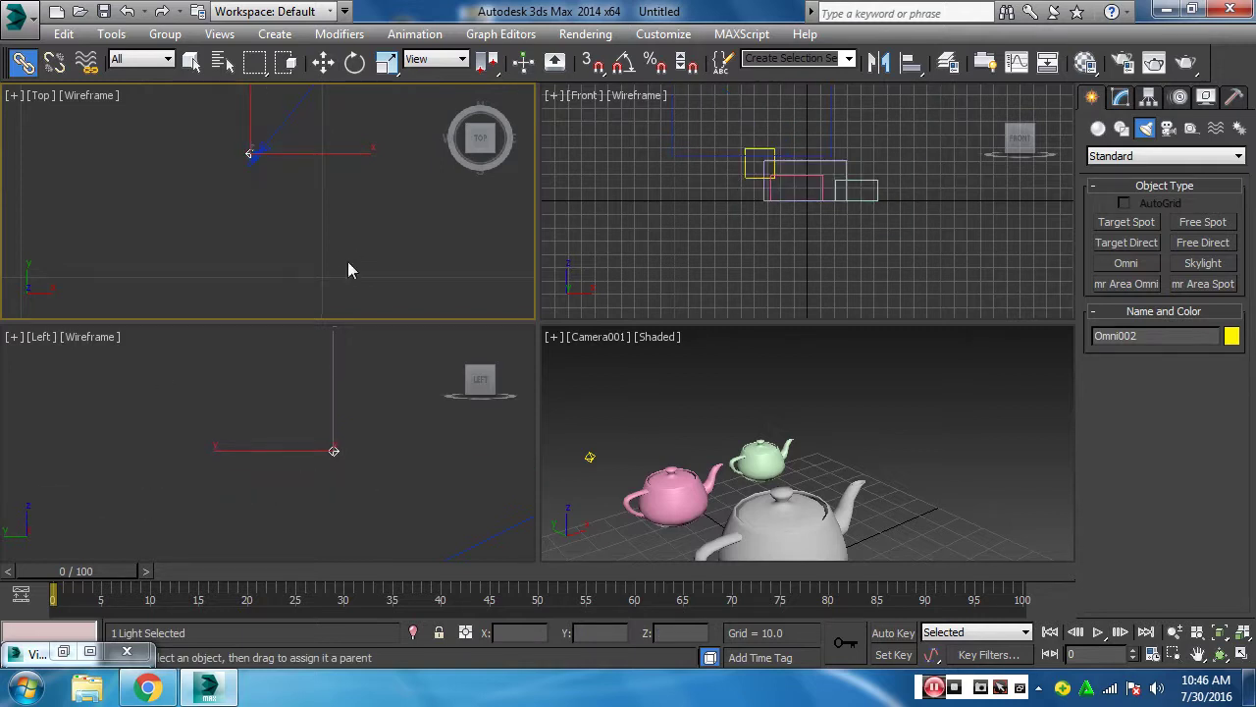
click(324, 62)
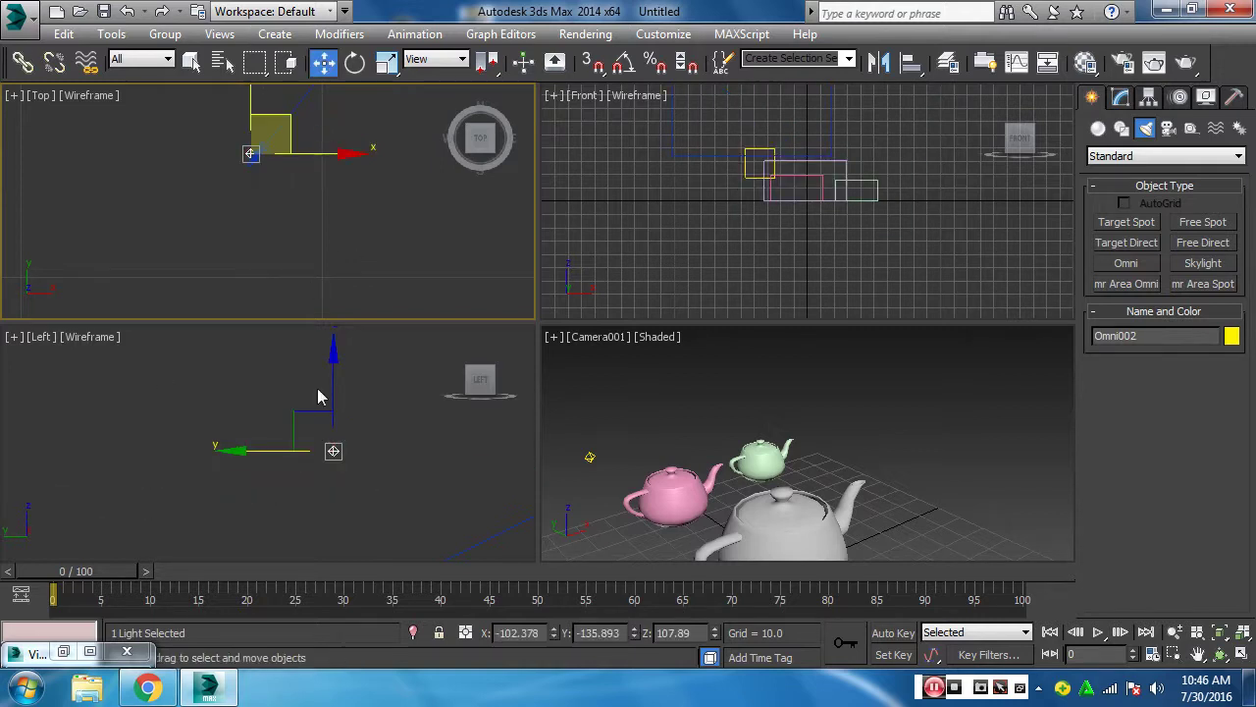
middle_drag(266, 216, 261, 242)
mouse_move(107, 567)
mouse_down()
mouse_move(150, 567)
mouse_move(104, 566)
mouse_up()
middle_drag(301, 437, 177, 323)
middle_drag(244, 429, 244, 507)
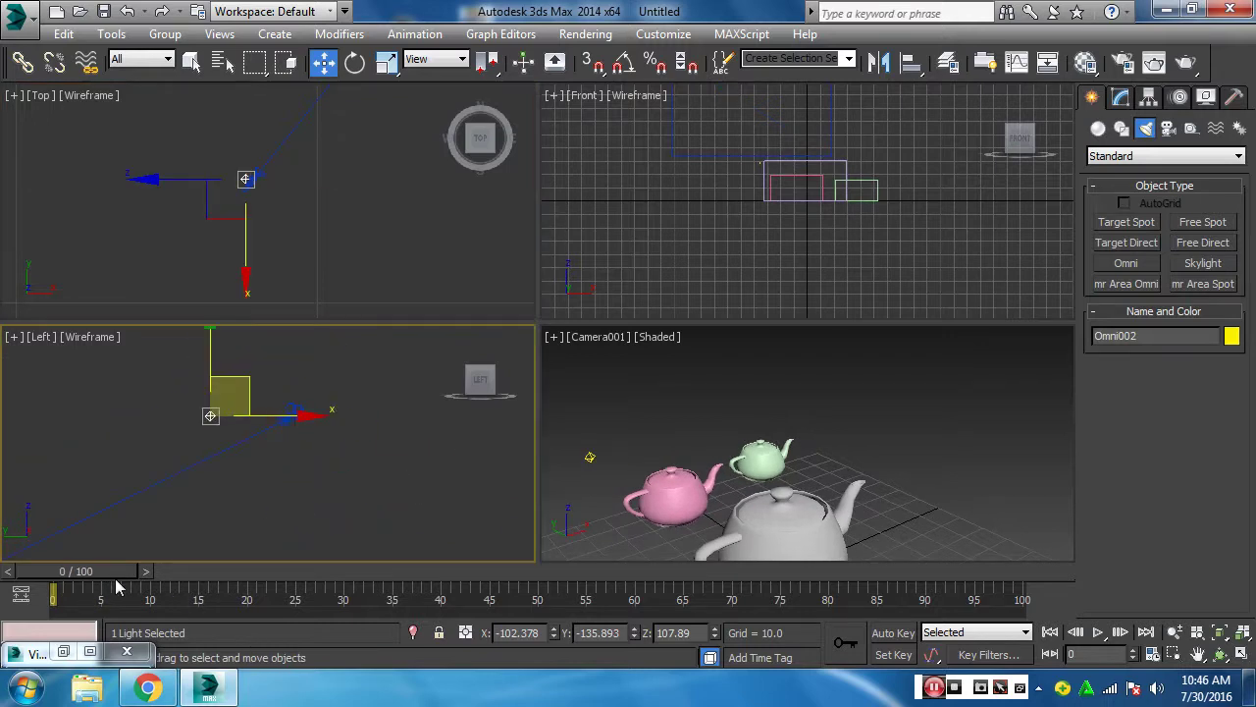
mouse_move(78, 570)
mouse_down()
mouse_move(180, 571)
mouse_move(76, 571)
mouse_up()
Step: Set Omni002's Multiplier to 0.3 and test-render the Video Post queue
click(1120, 98)
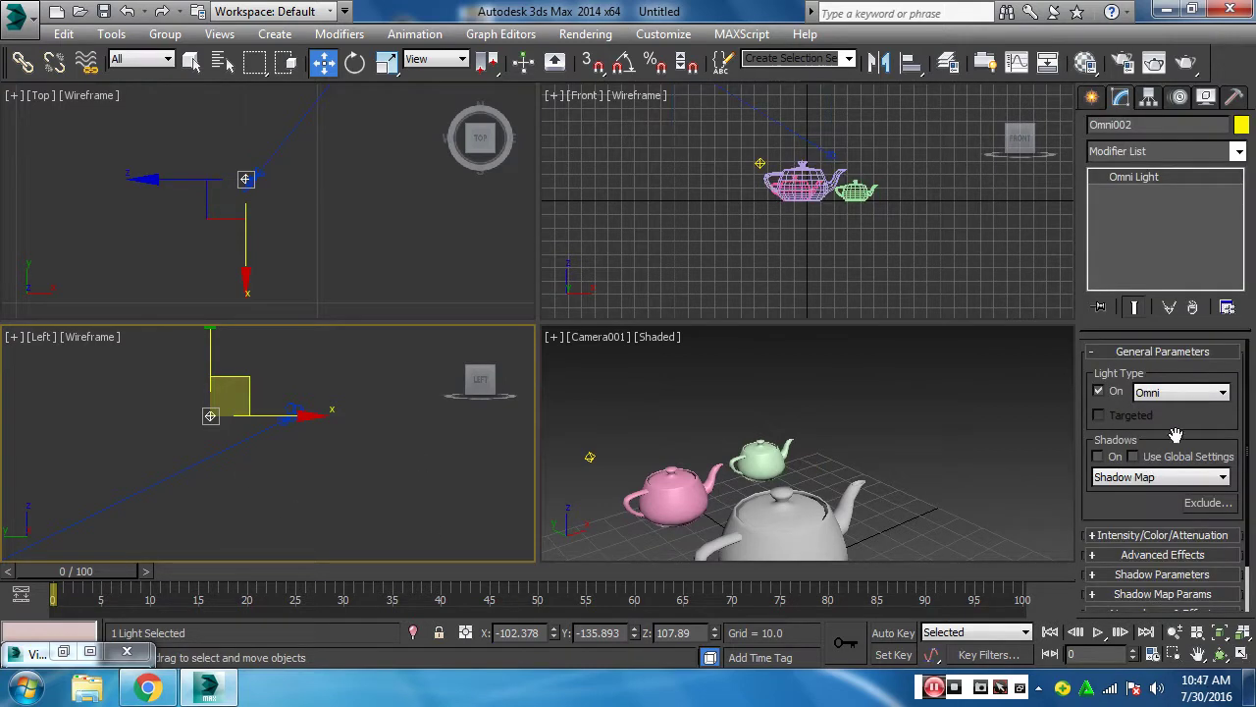
scroll(1176, 435, down, 2)
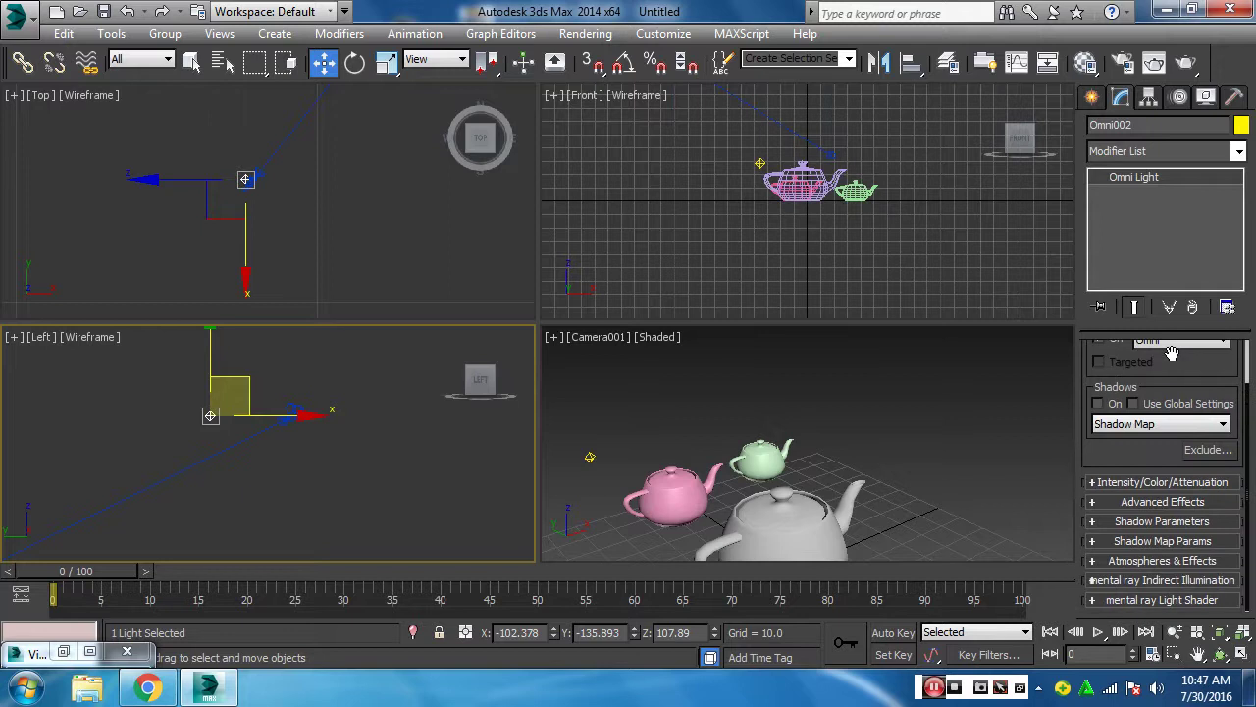
click(1149, 482)
double_click(1171, 417)
text(.3)
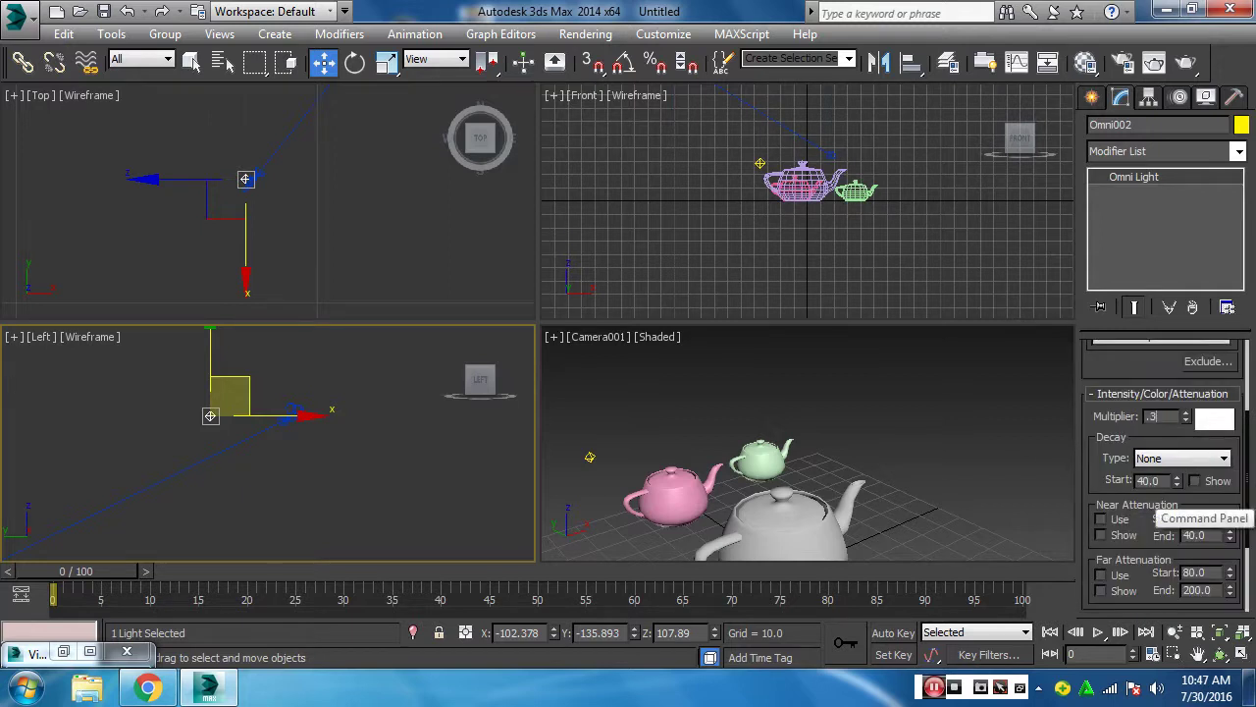
key(Return)
right_click(848, 424)
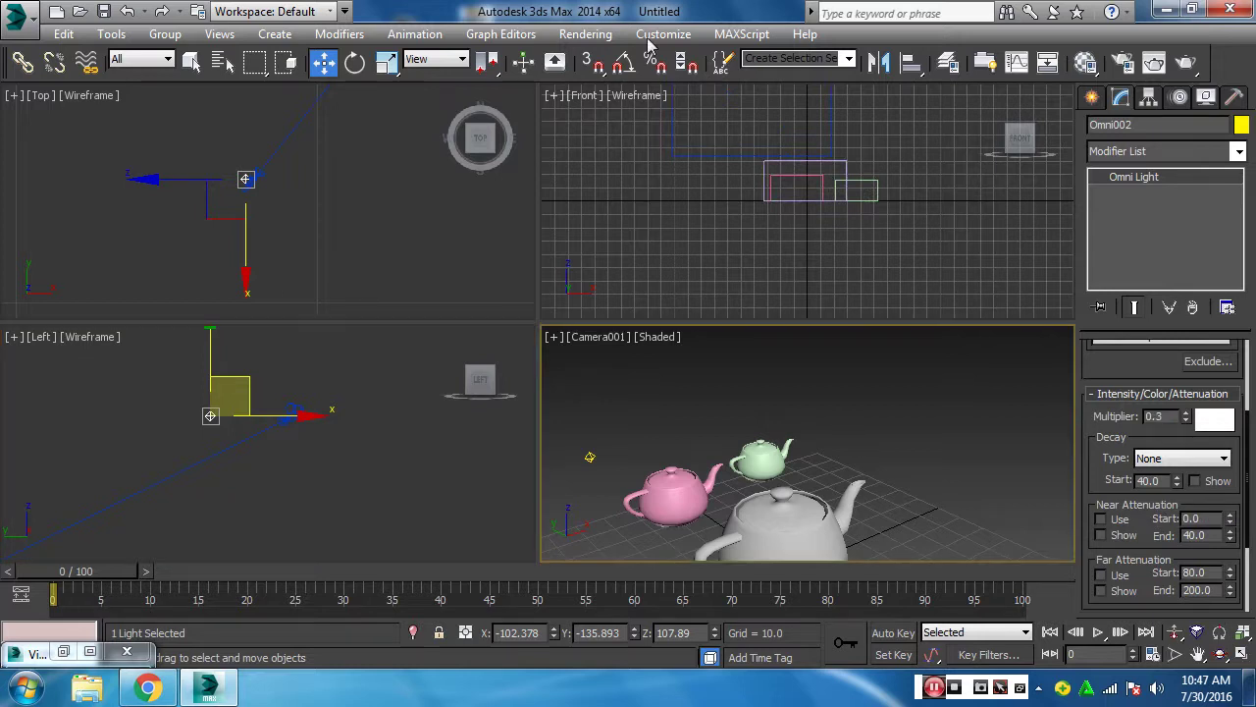
click(584, 34)
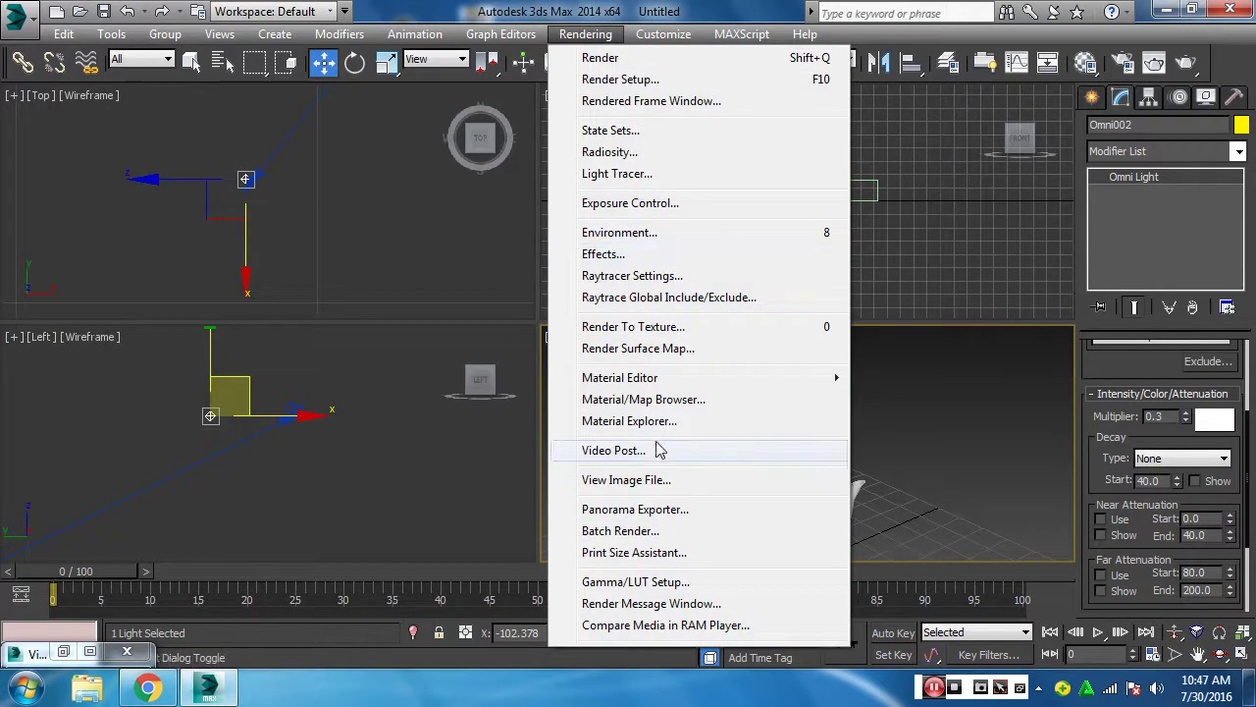
click(613, 449)
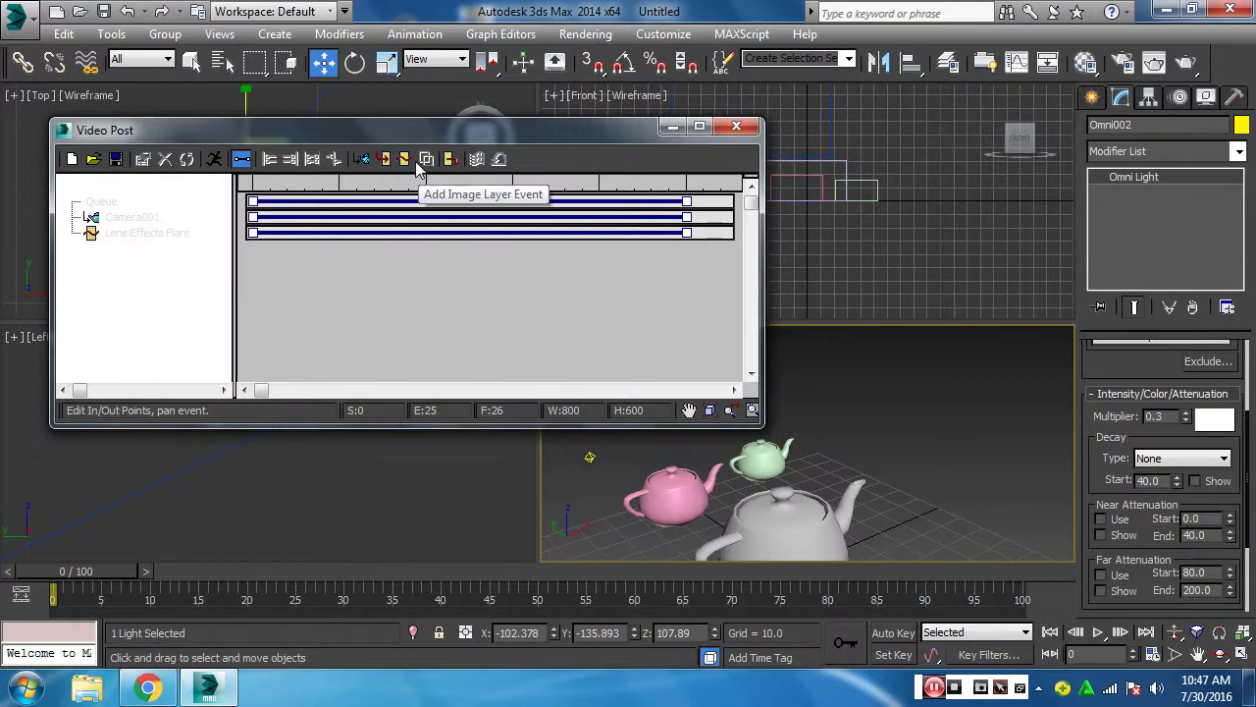
click(214, 159)
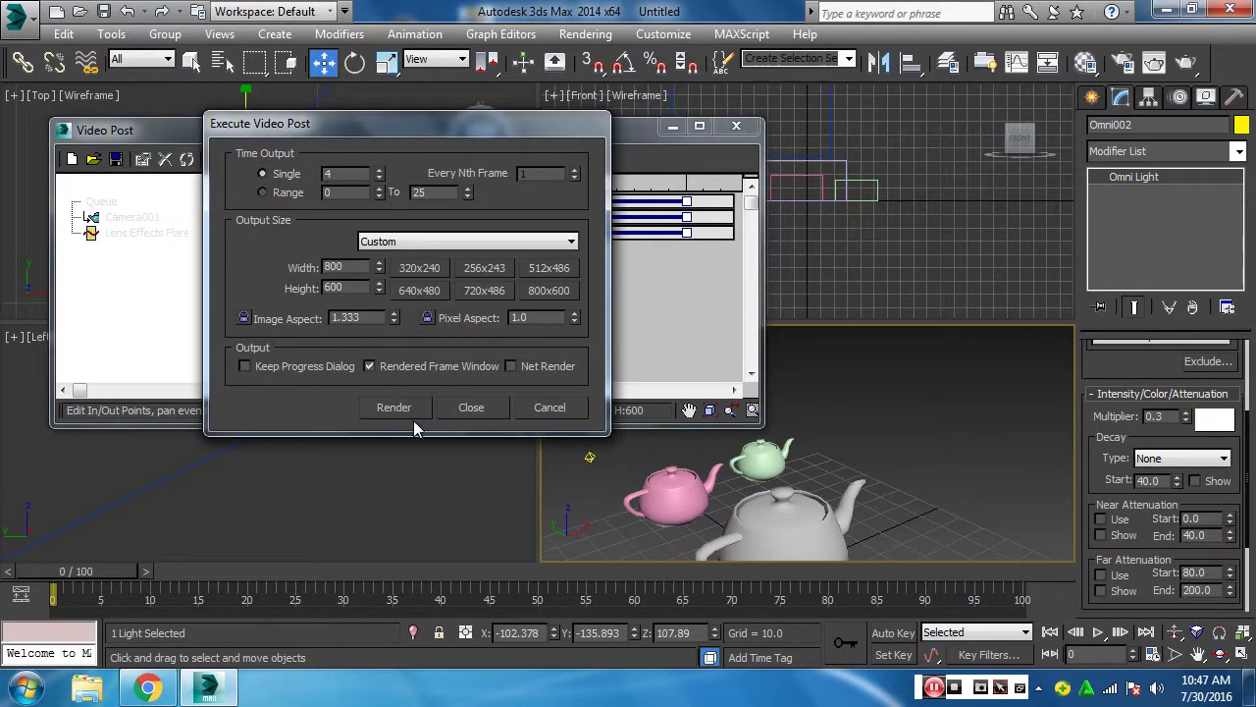
click(398, 408)
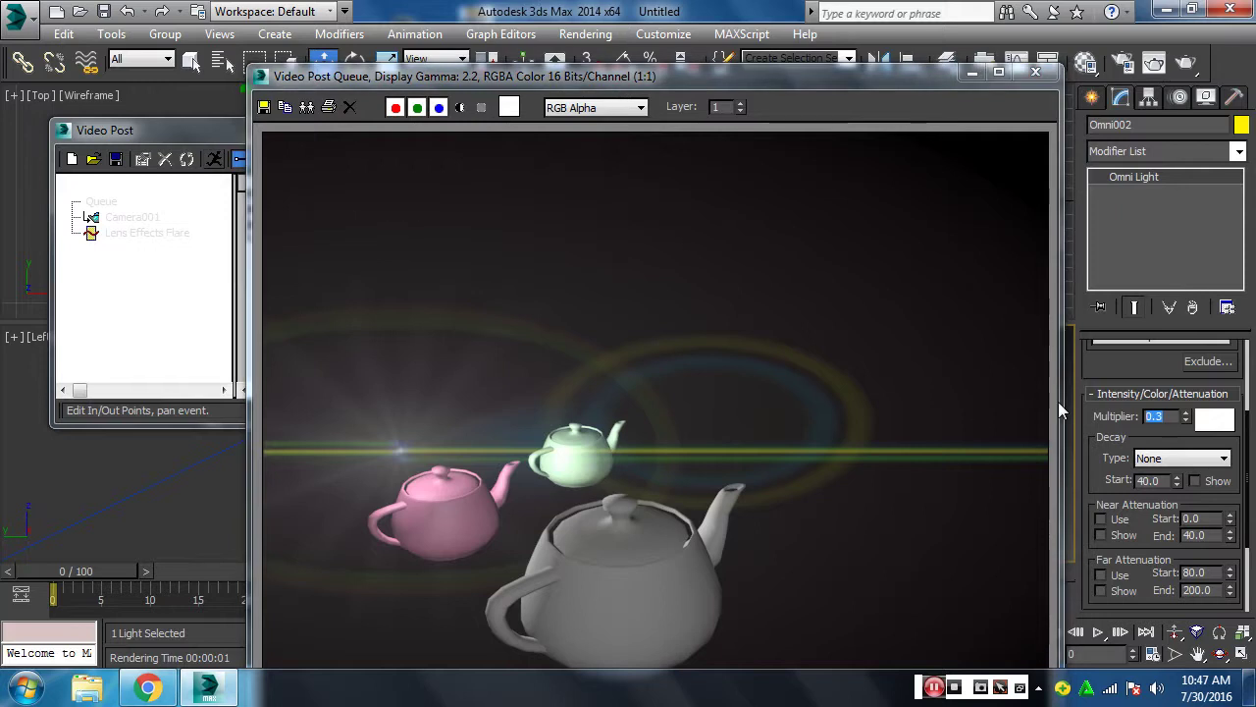
Step: Lower the Multiplier to 0.1 and render the queue again
double_click(1157, 416)
text(0.1)
key(Return)
click(214, 159)
click(396, 406)
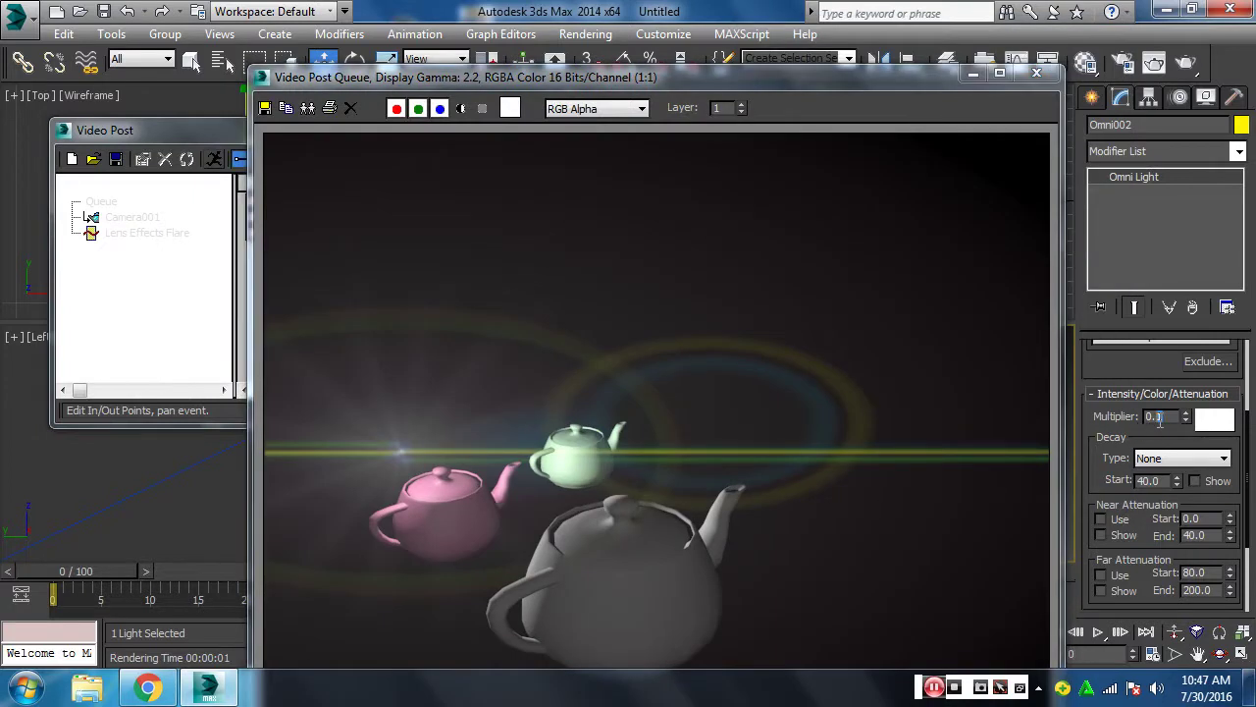
Step: Drop the Multiplier to 0.05, re-render, and close the frame window
double_click(1159, 418)
click(214, 160)
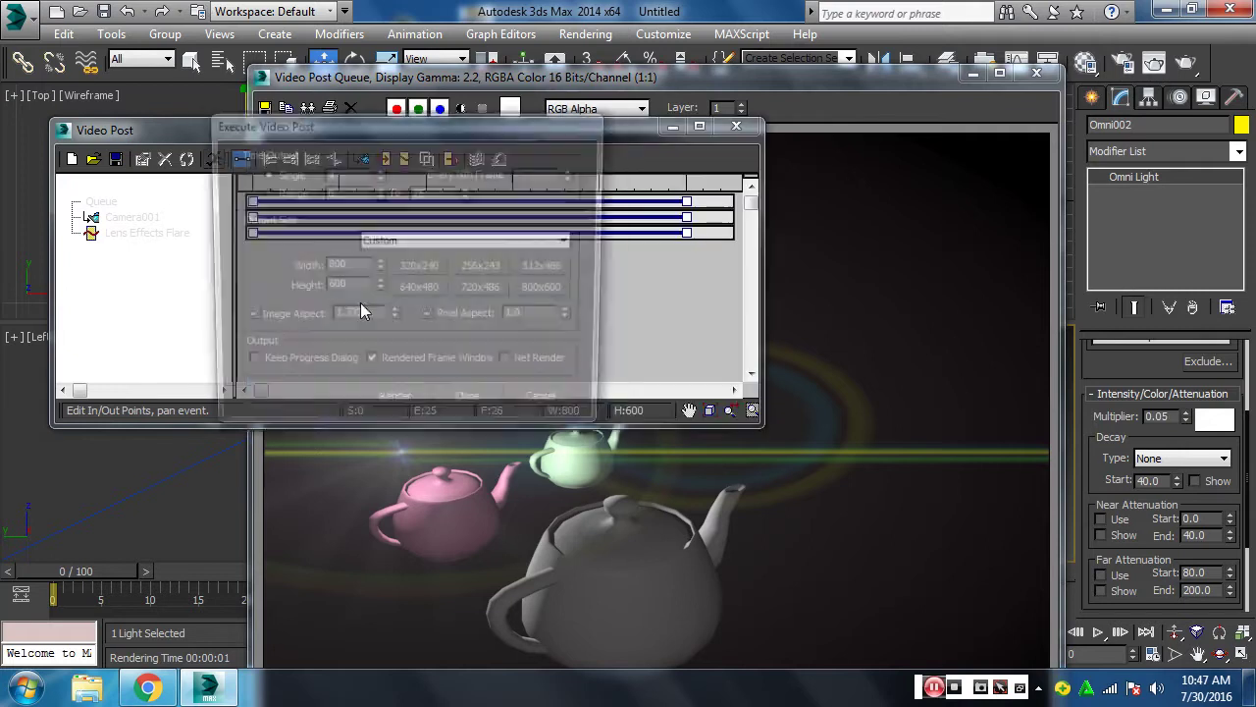
click(406, 408)
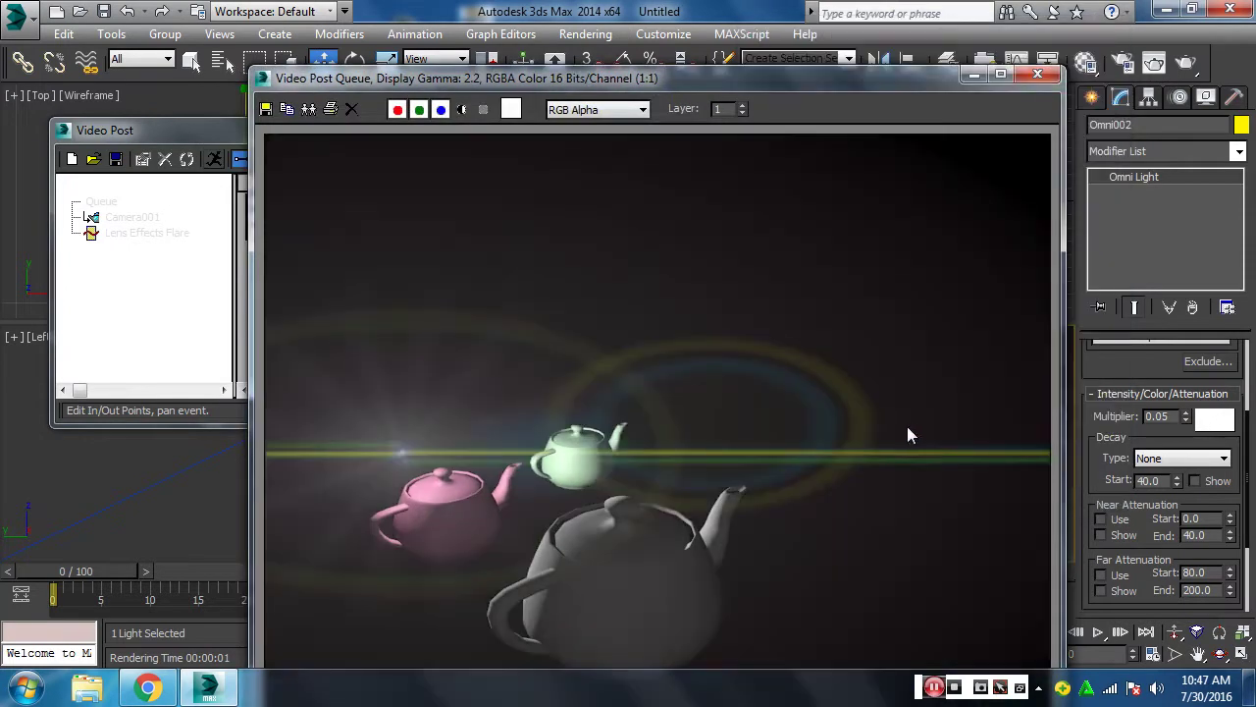
click(1039, 76)
Step: Add an AVI image output event named edf.avi, then render frames 0–25 into it
click(449, 159)
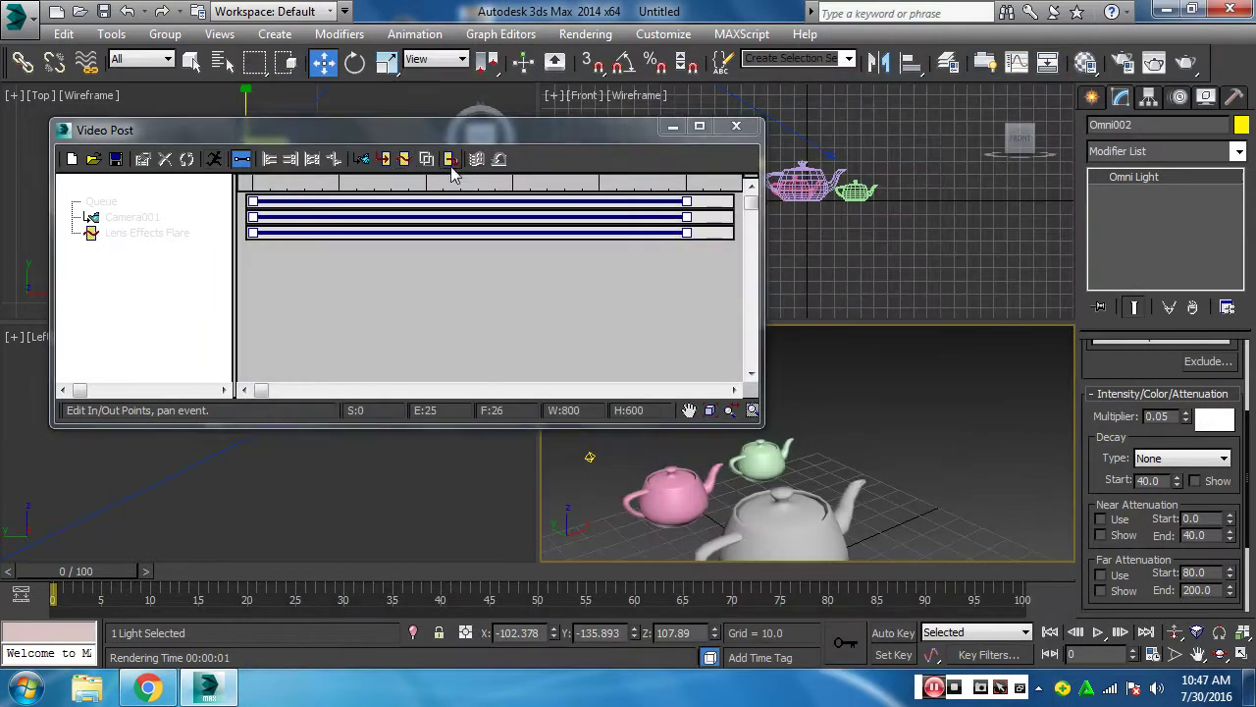
click(311, 202)
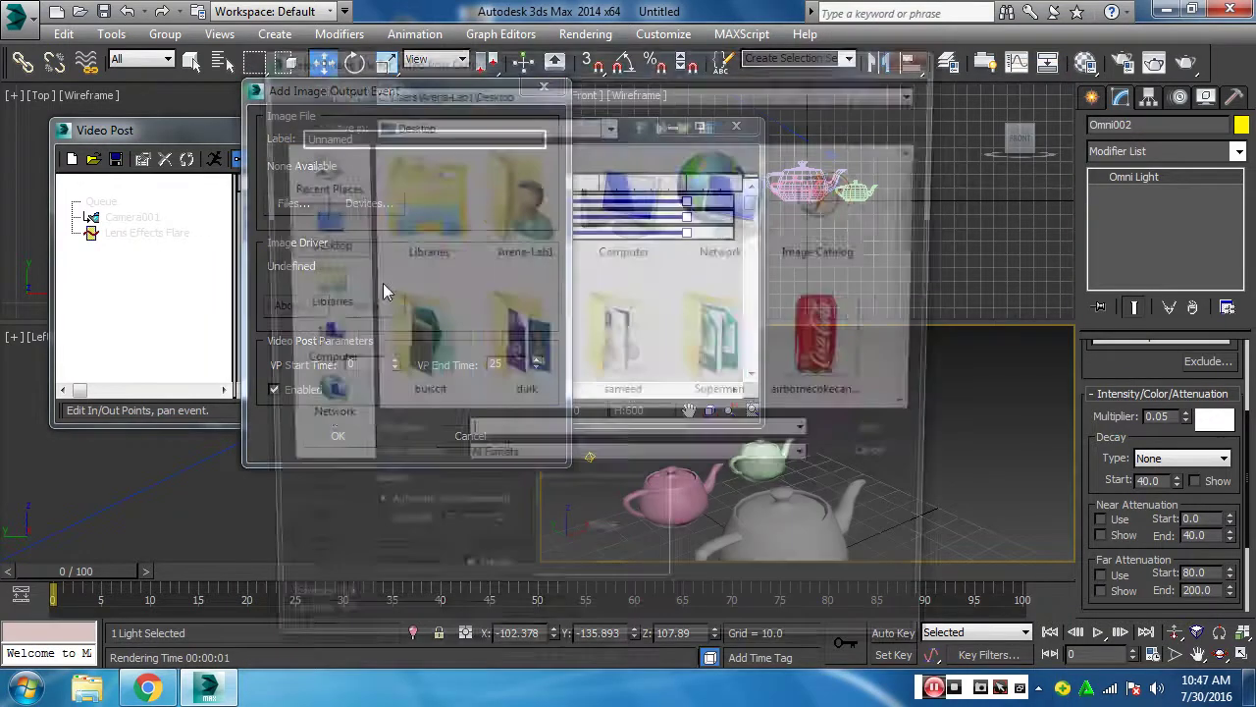
text(edf)
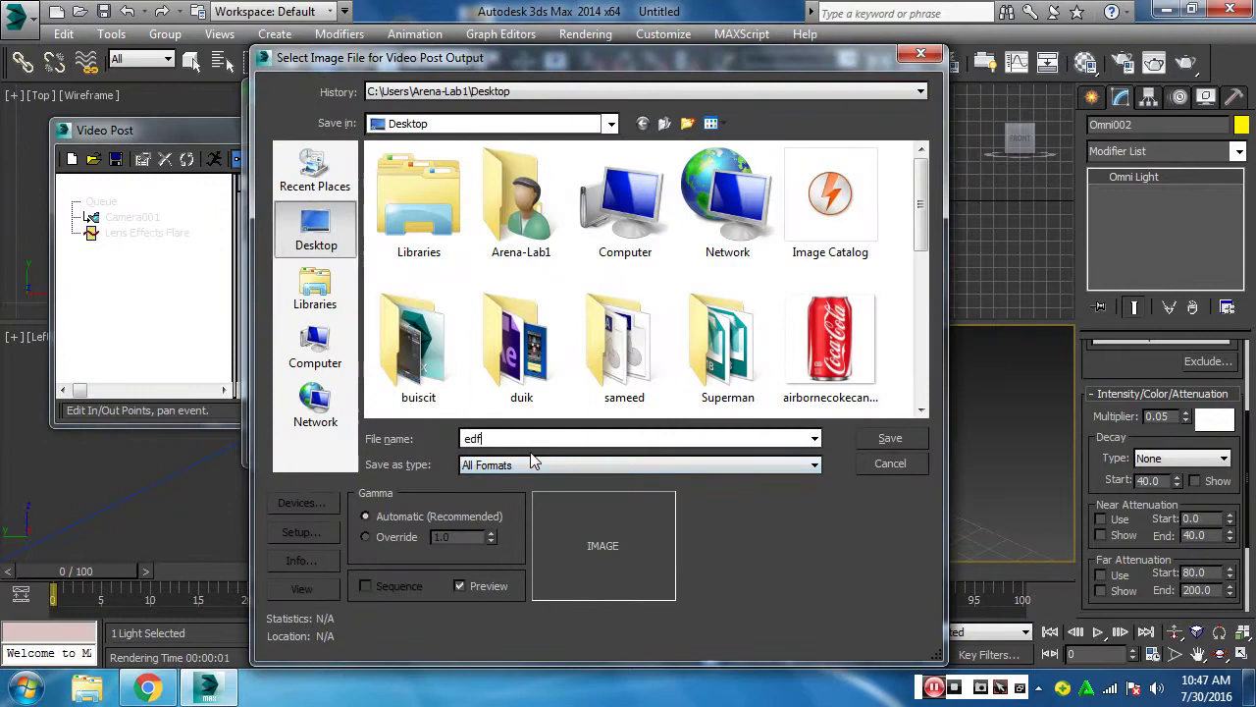
click(535, 464)
click(520, 494)
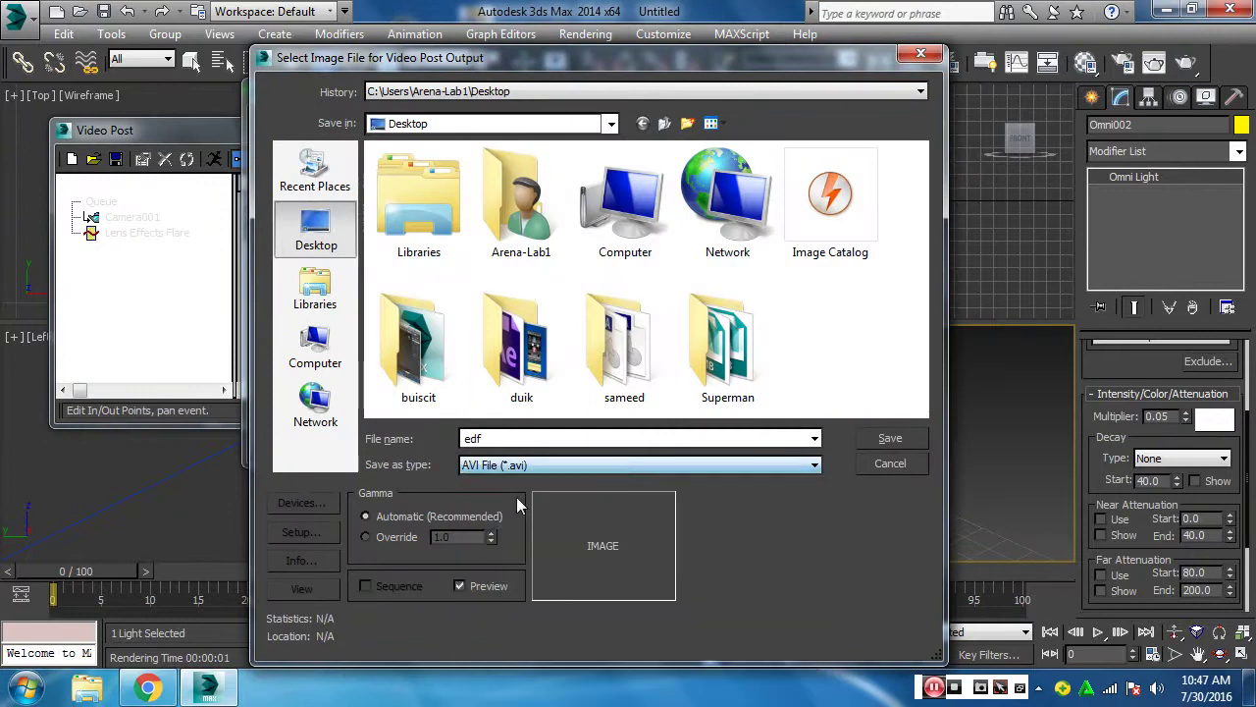
click(886, 445)
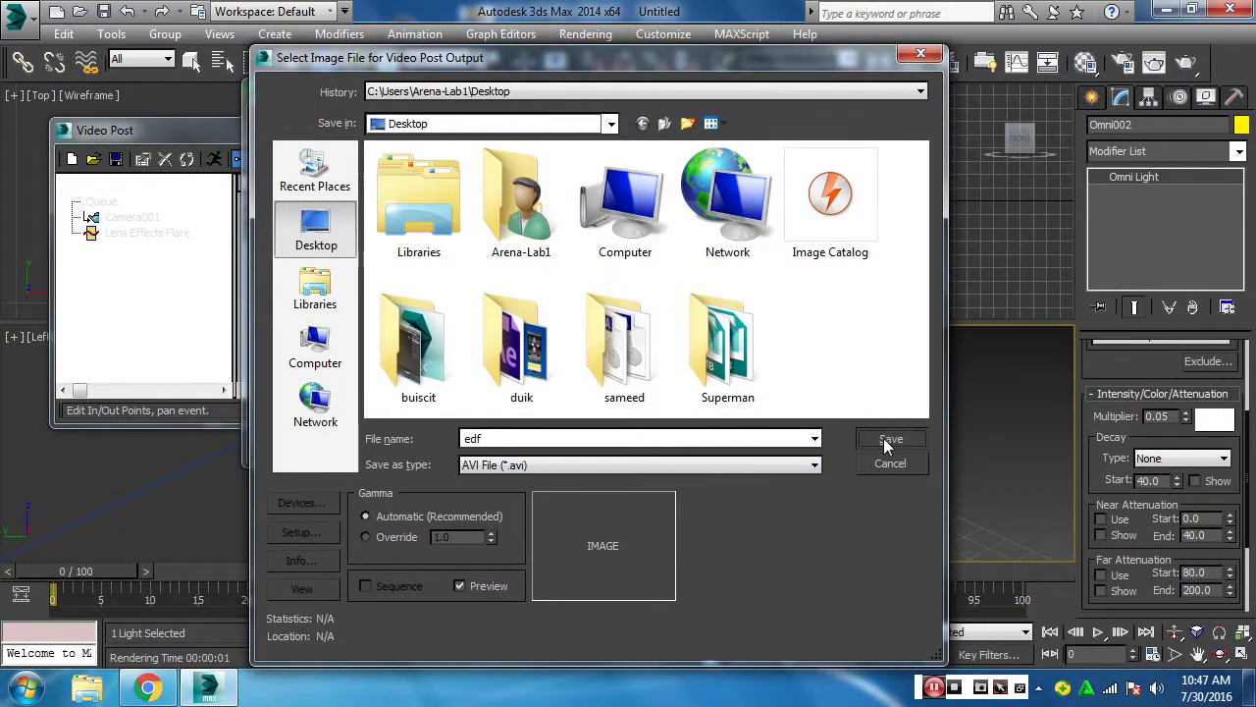
click(592, 457)
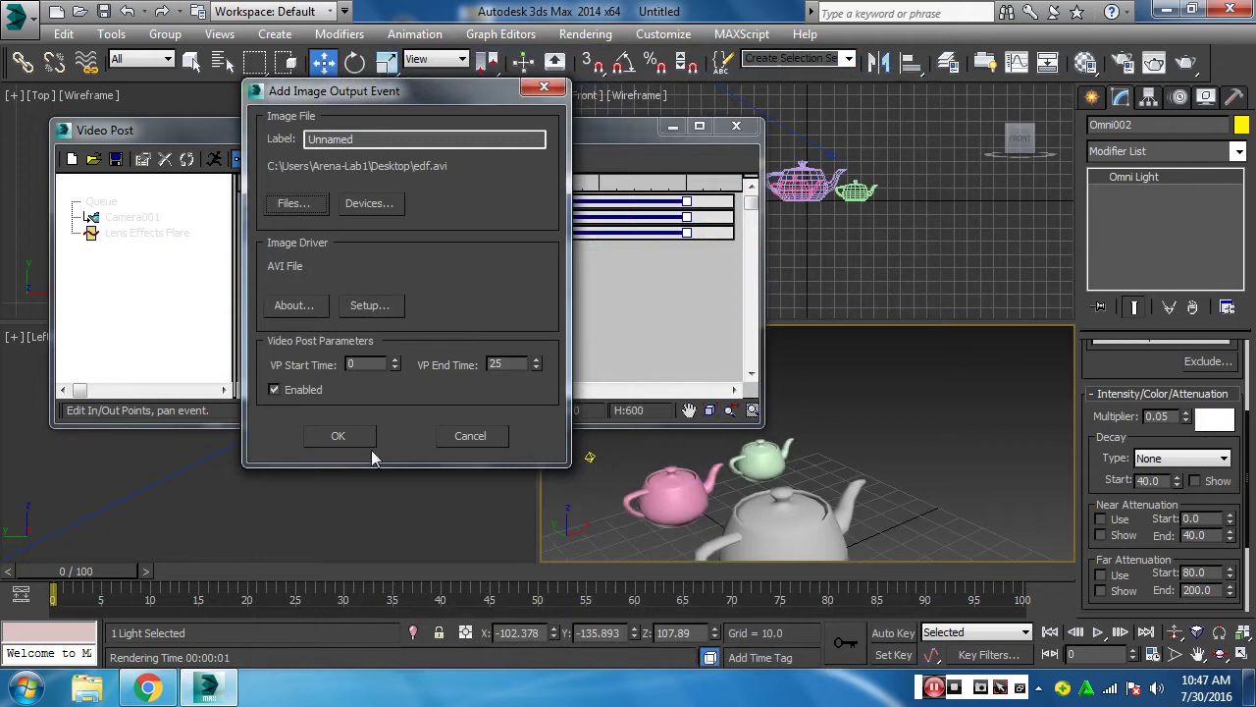
click(338, 437)
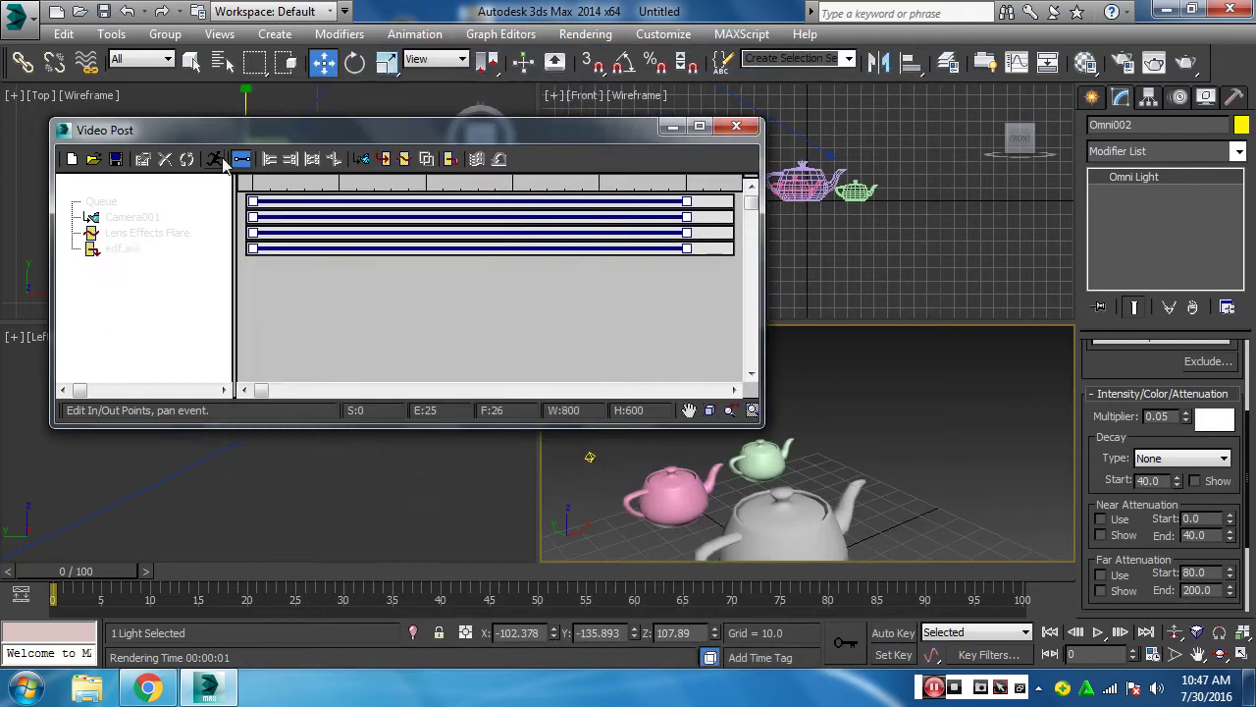
click(214, 159)
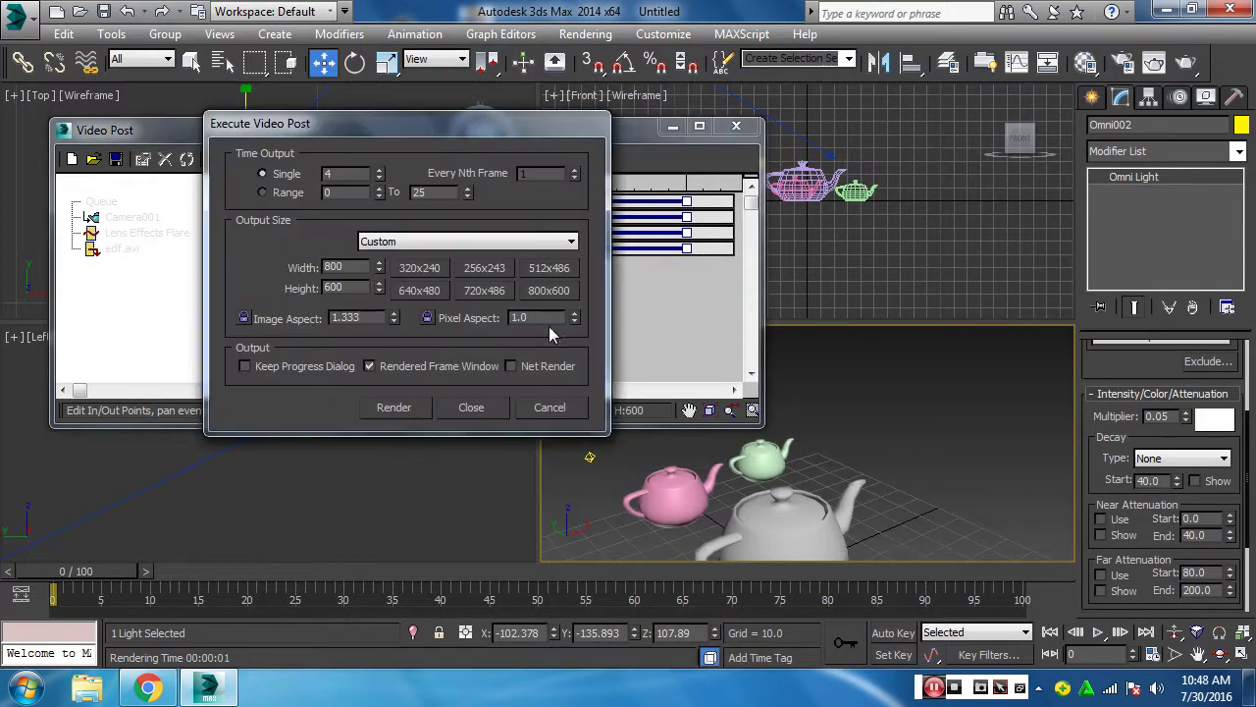
click(394, 407)
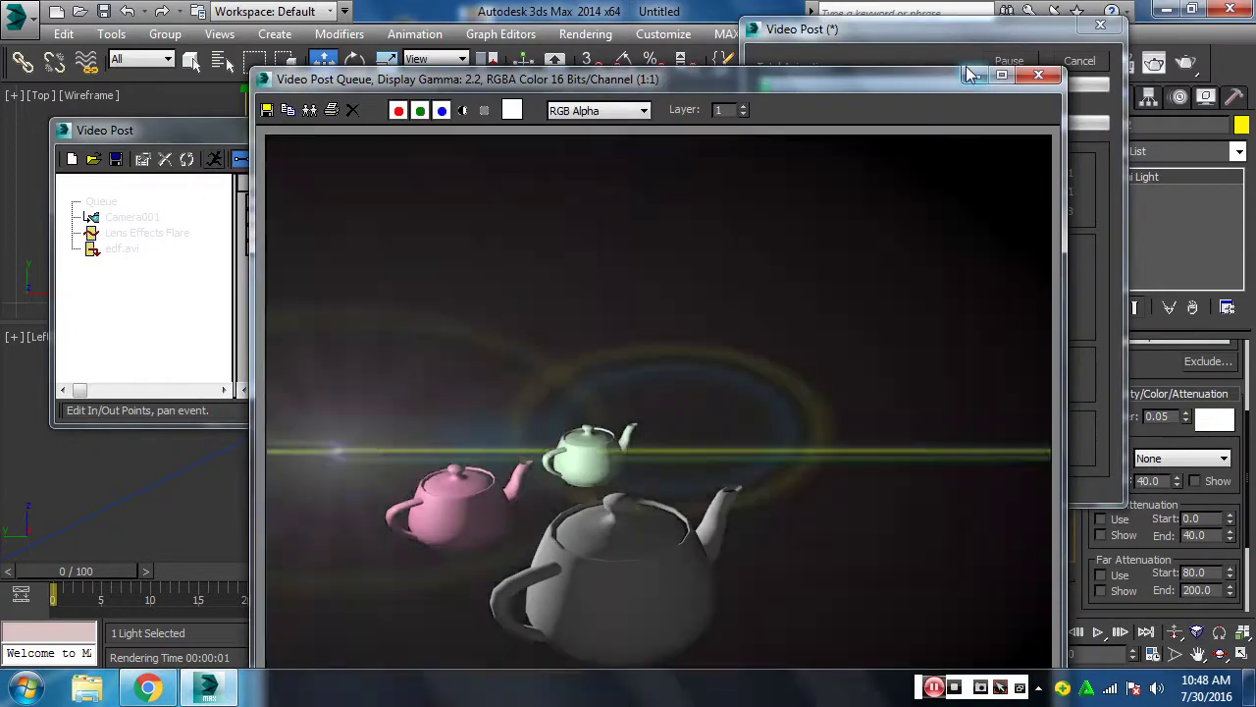
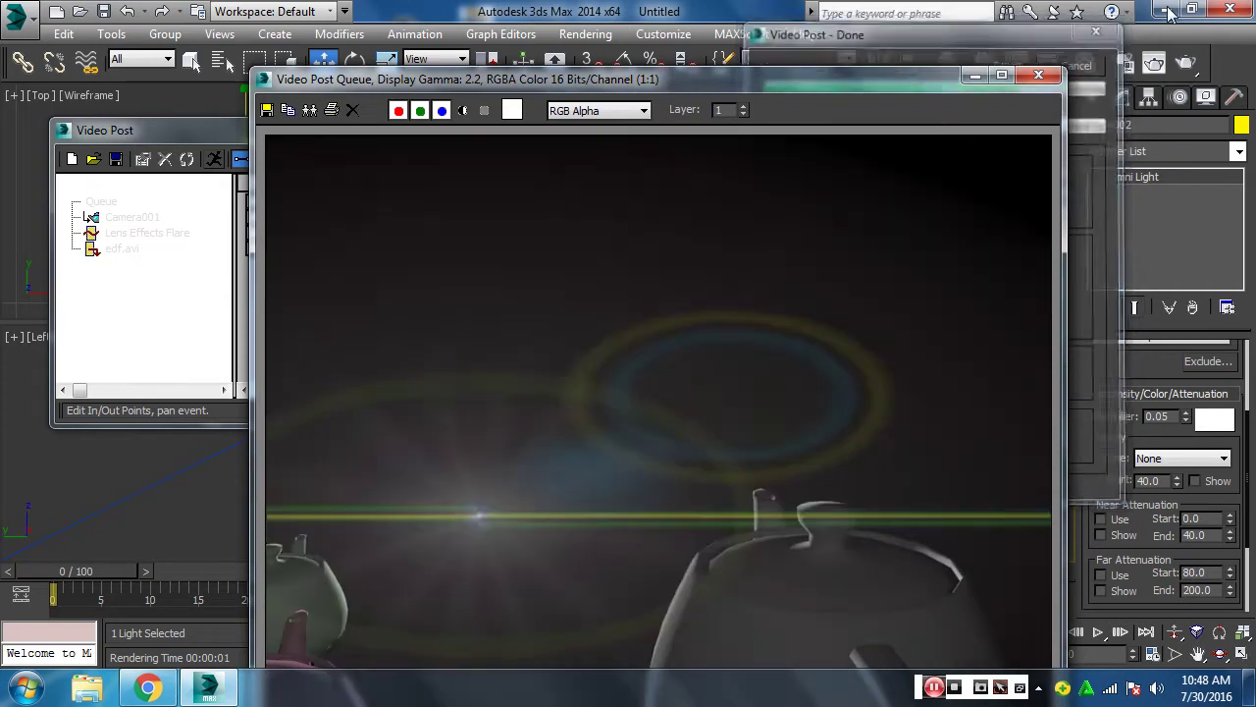
Step: Minimize 3ds Max and close the edf.avi teapot lens-flare playback in Windows Media Player
click(1168, 12)
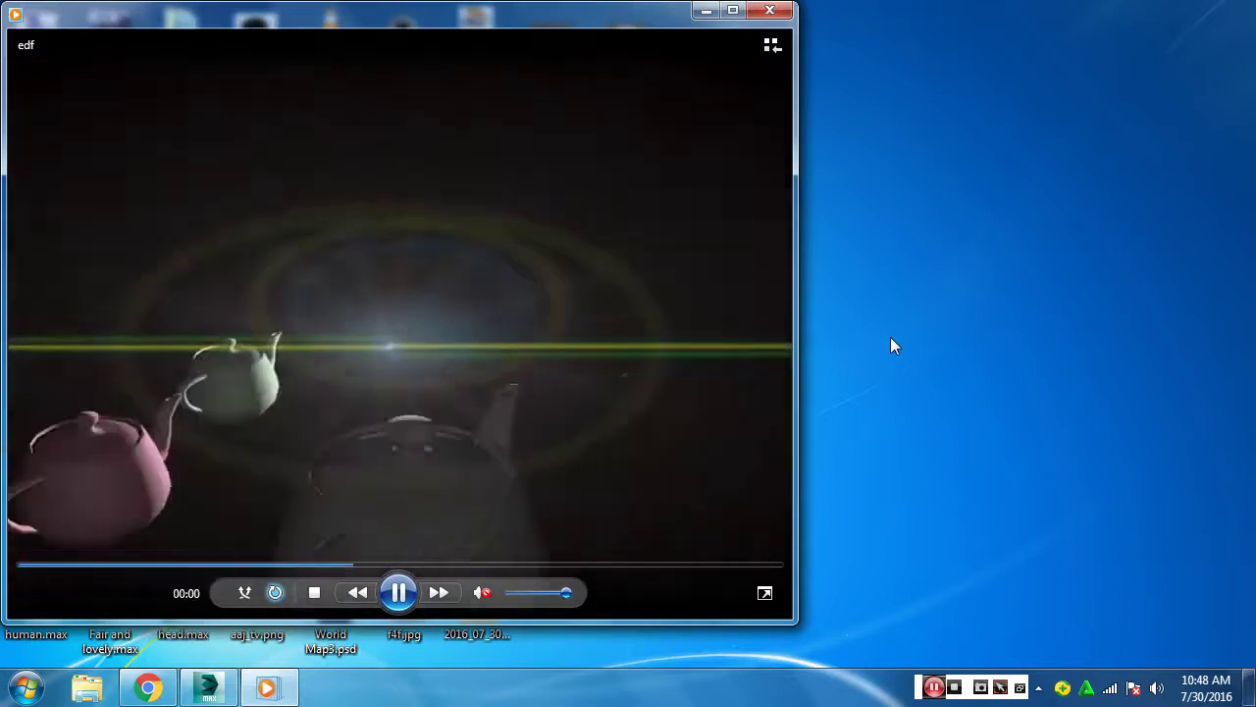
click(754, 13)
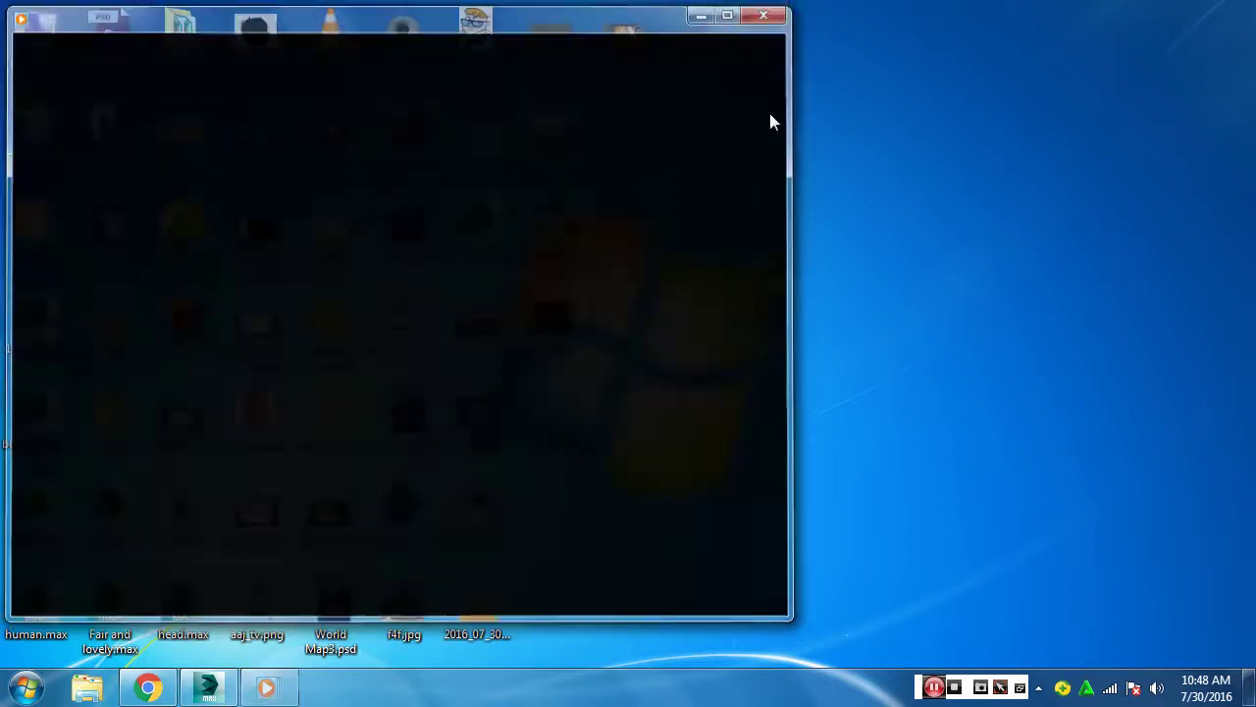
Step: Restore 3ds Max, close the render window, and delete the Lens Effects Flare event
click(196, 699)
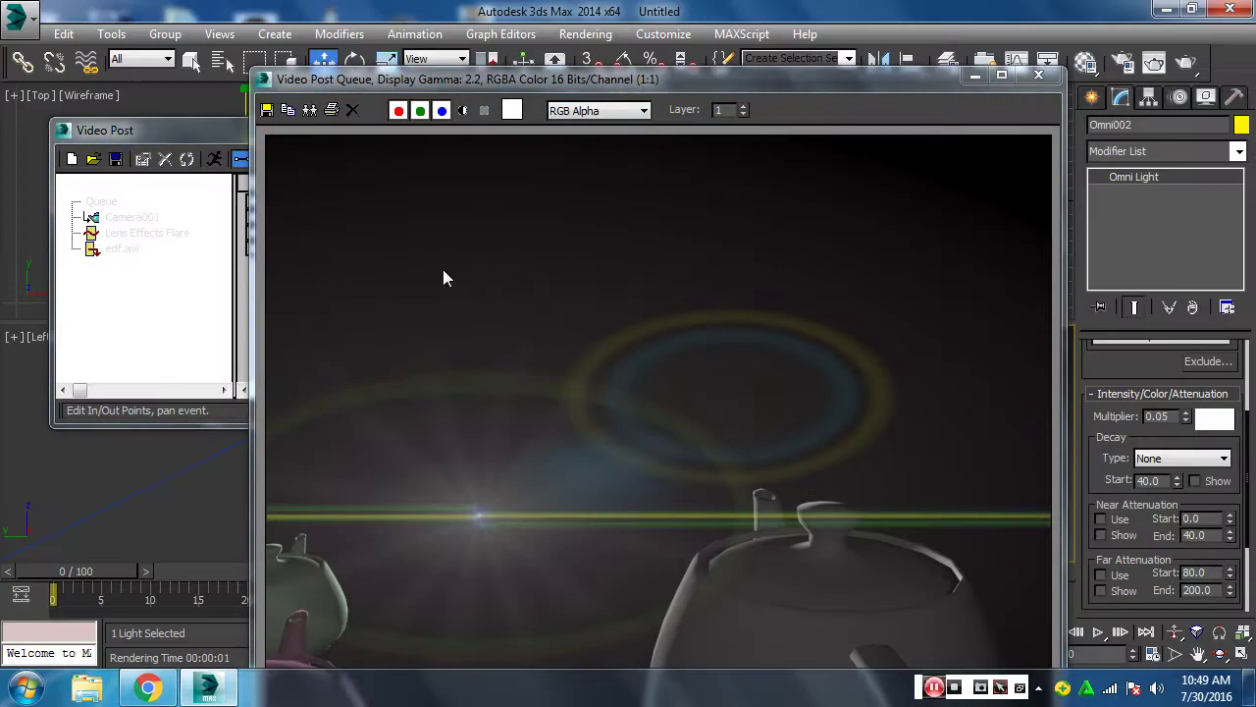
click(1038, 76)
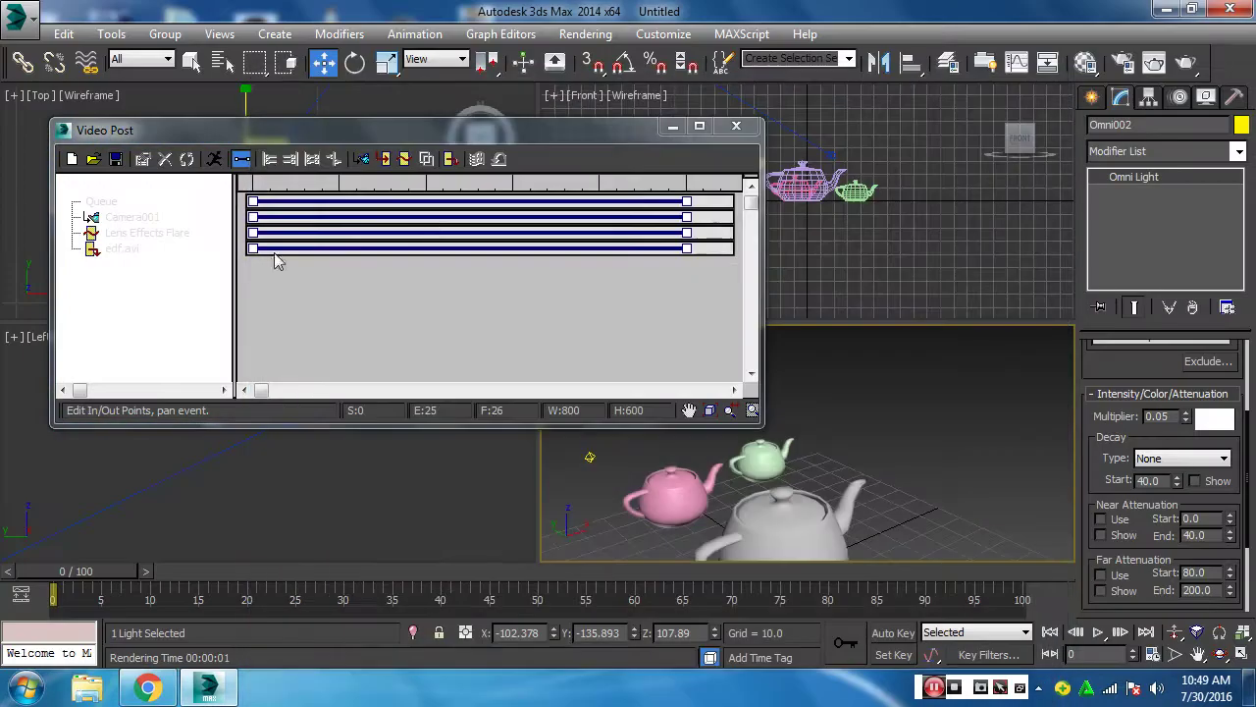
click(128, 236)
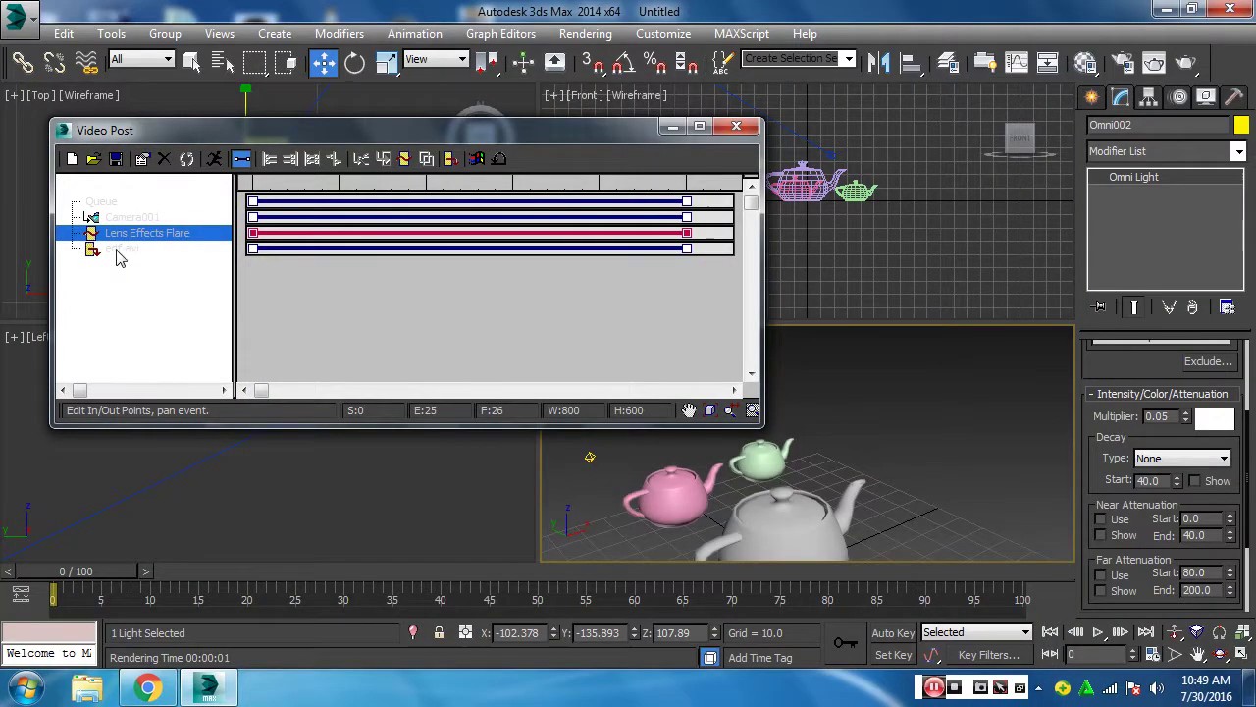
click(147, 257)
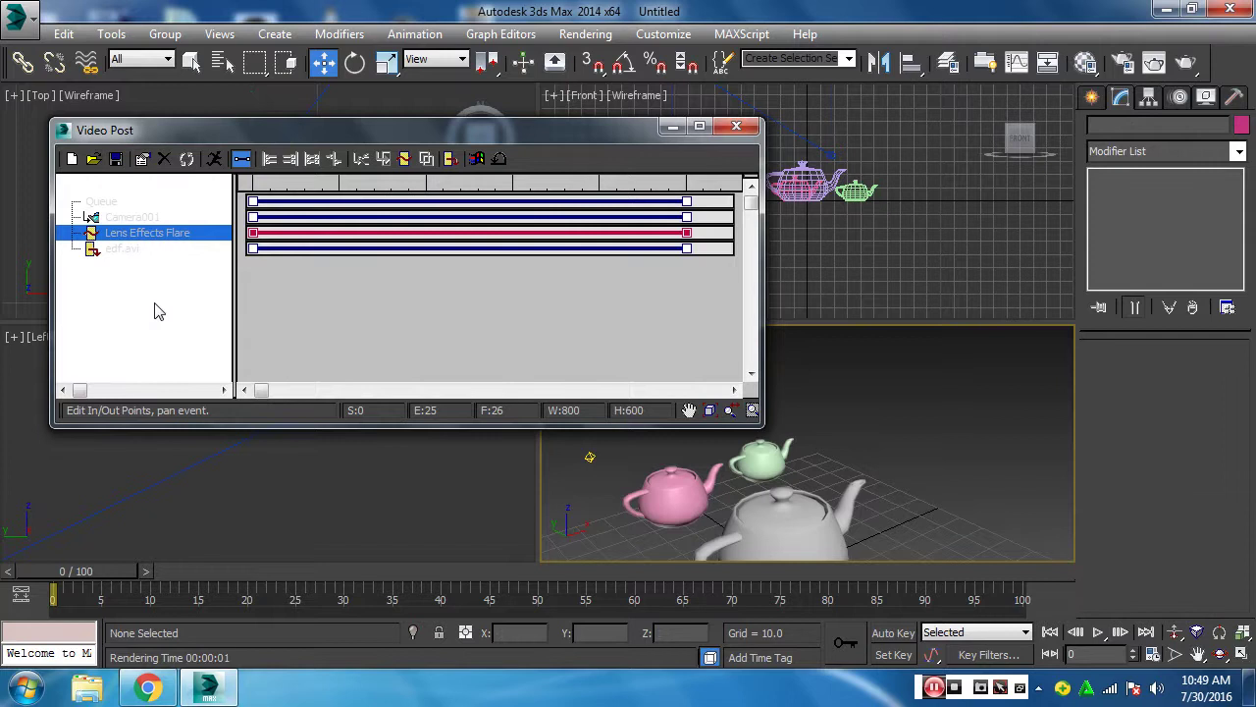
click(157, 311)
click(132, 257)
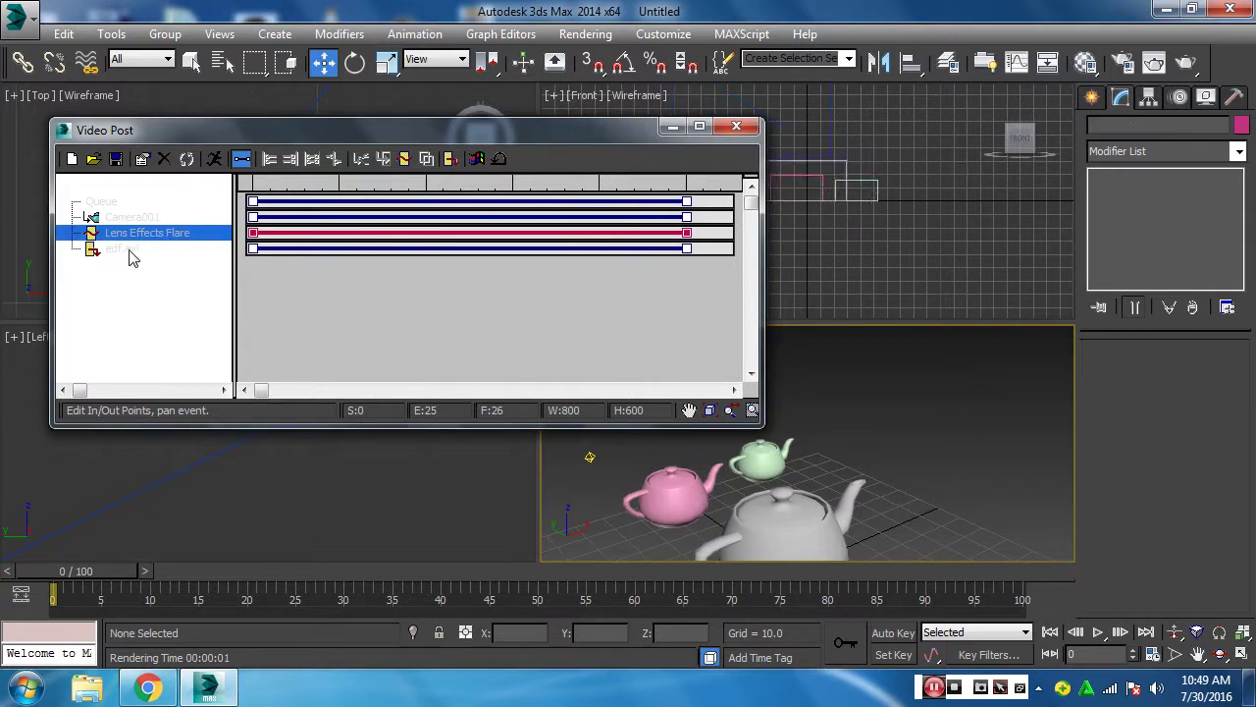
click(126, 251)
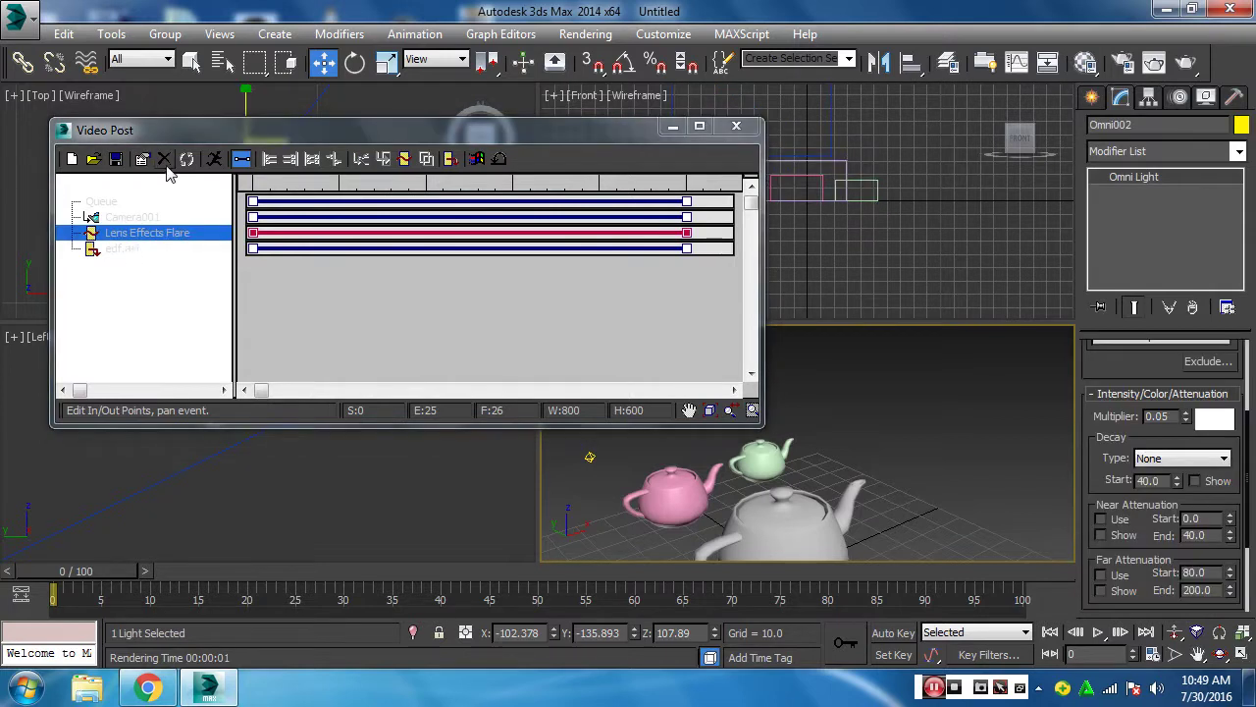
click(163, 158)
click(596, 408)
Step: Delete the edf.avi output event so only Camera001 remains in the queue
click(116, 233)
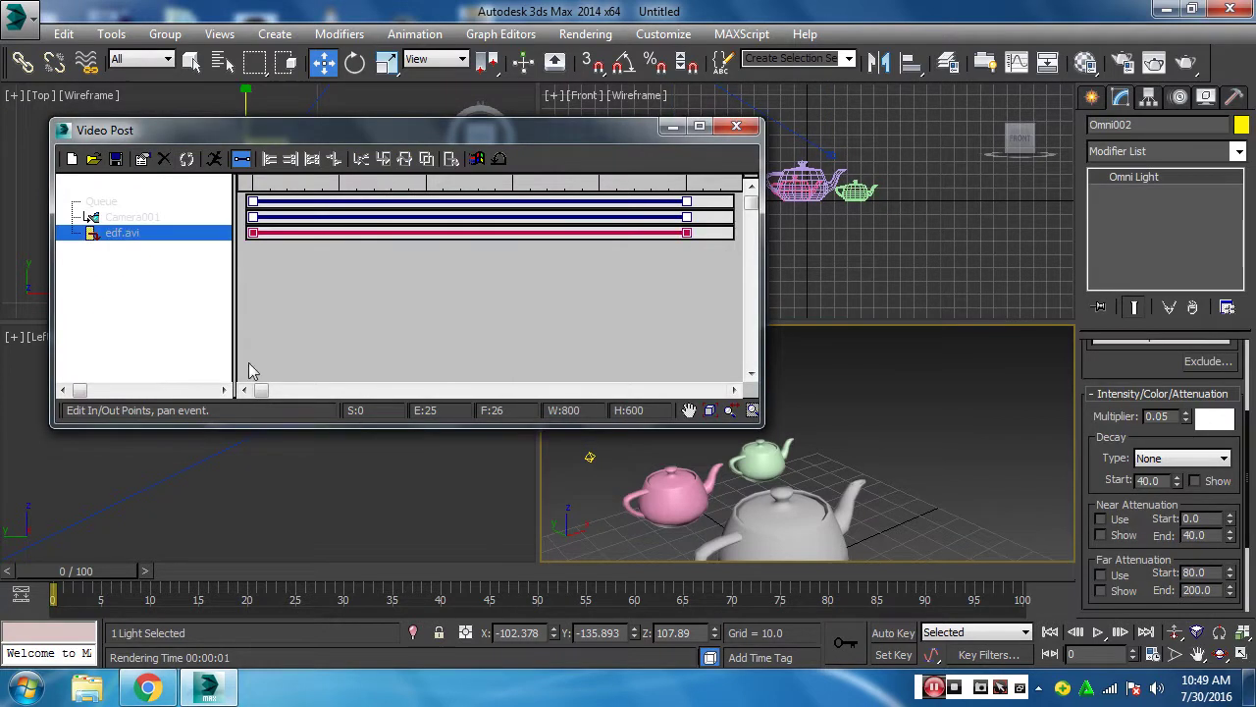
click(164, 158)
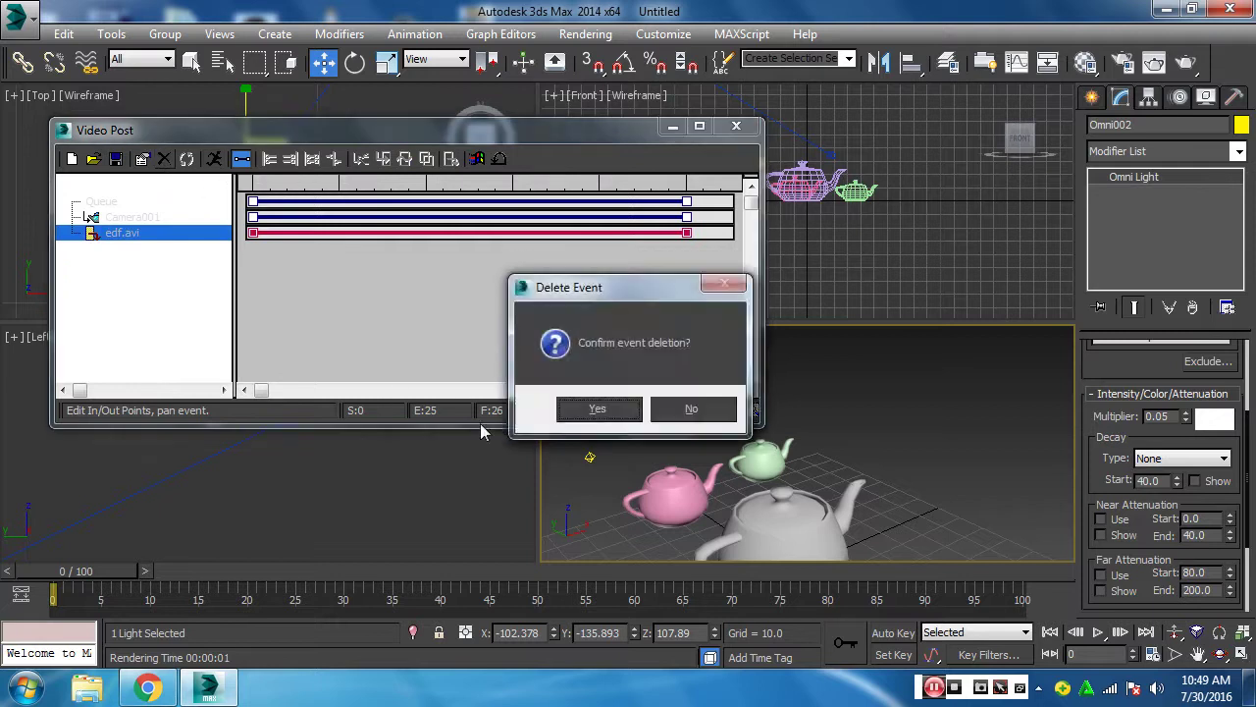
click(599, 410)
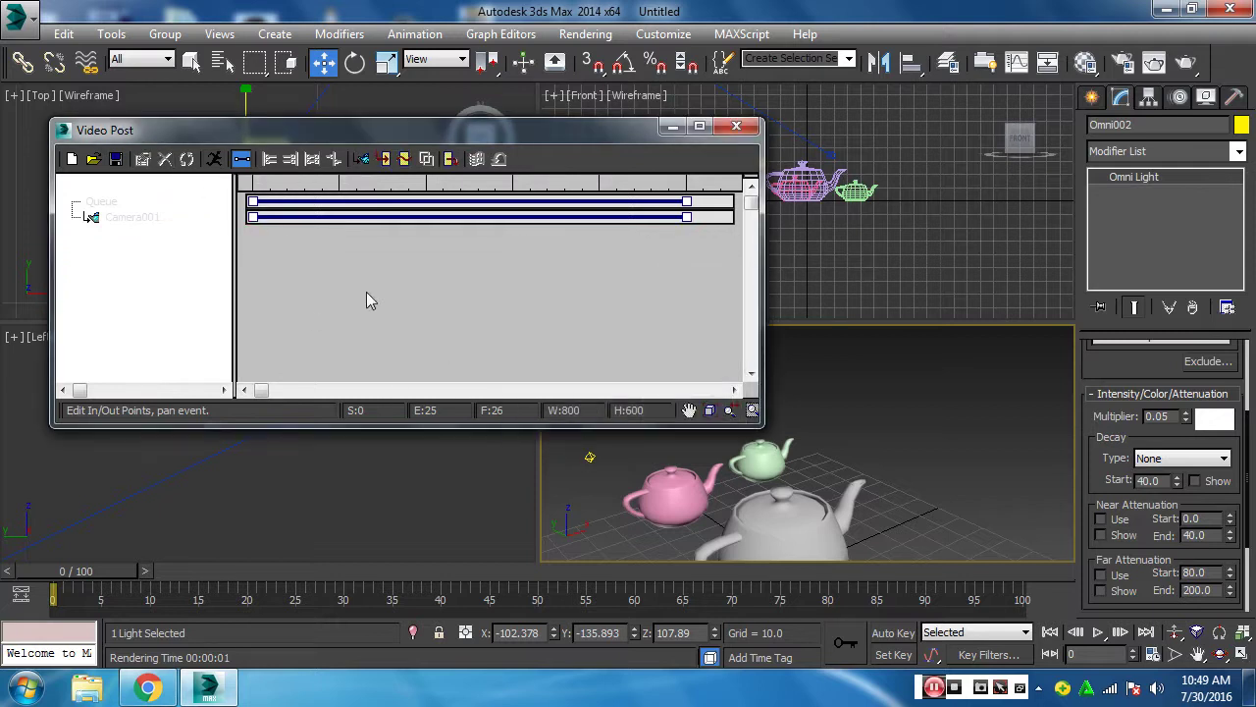
click(403, 158)
Step: Add a Lens Effects Highlight image filter event to the Video Post queue
click(391, 187)
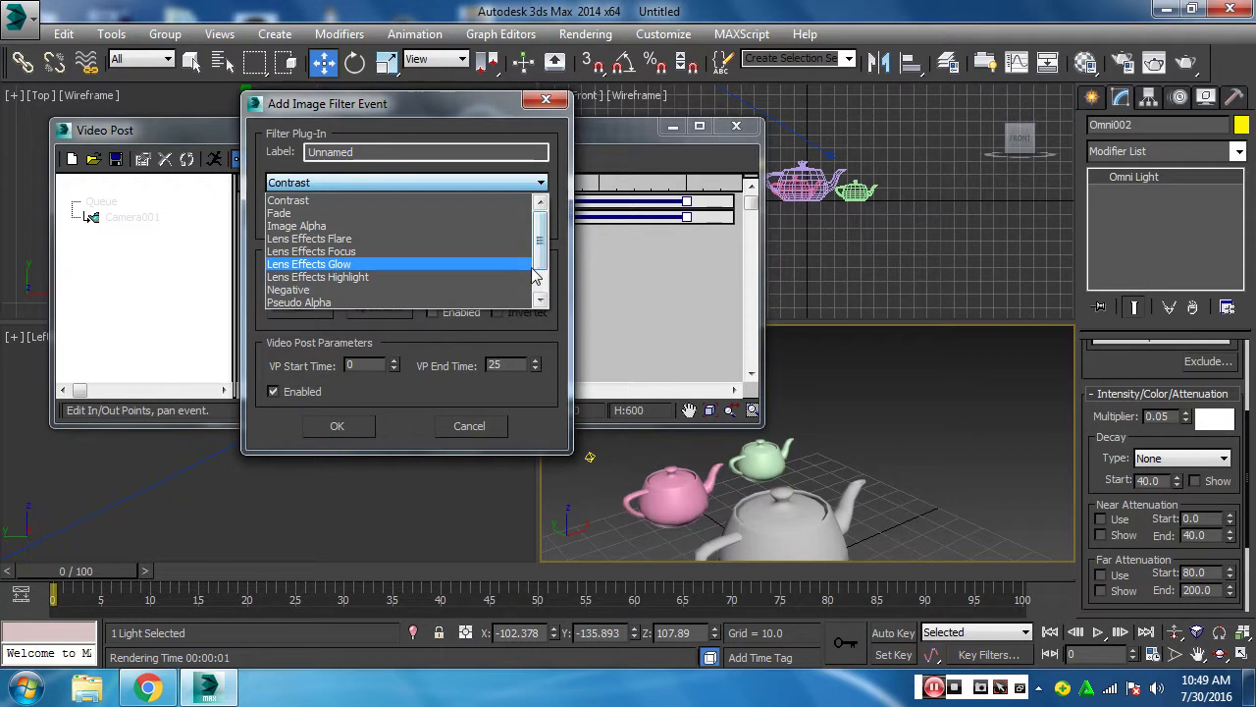
click(374, 281)
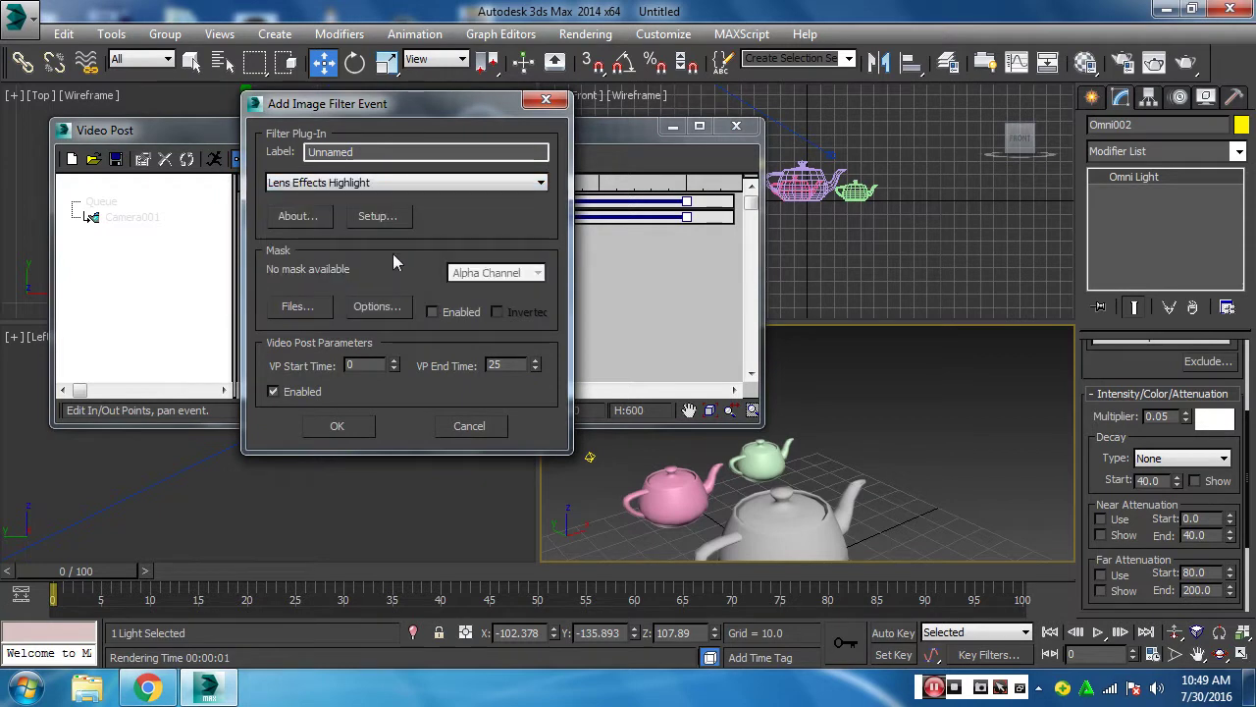
click(346, 426)
double_click(141, 234)
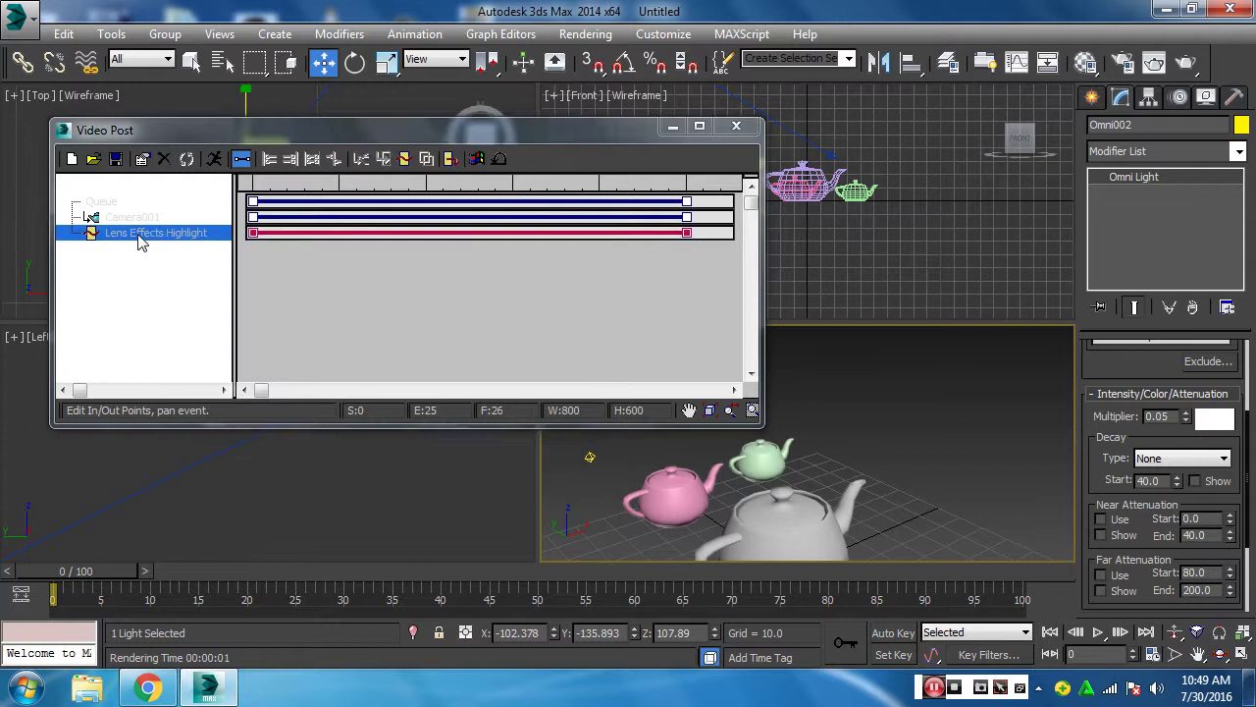
Step: Enable Preview and VP Queue in the highlight setup, keeping the source at Object ID 1
click(363, 218)
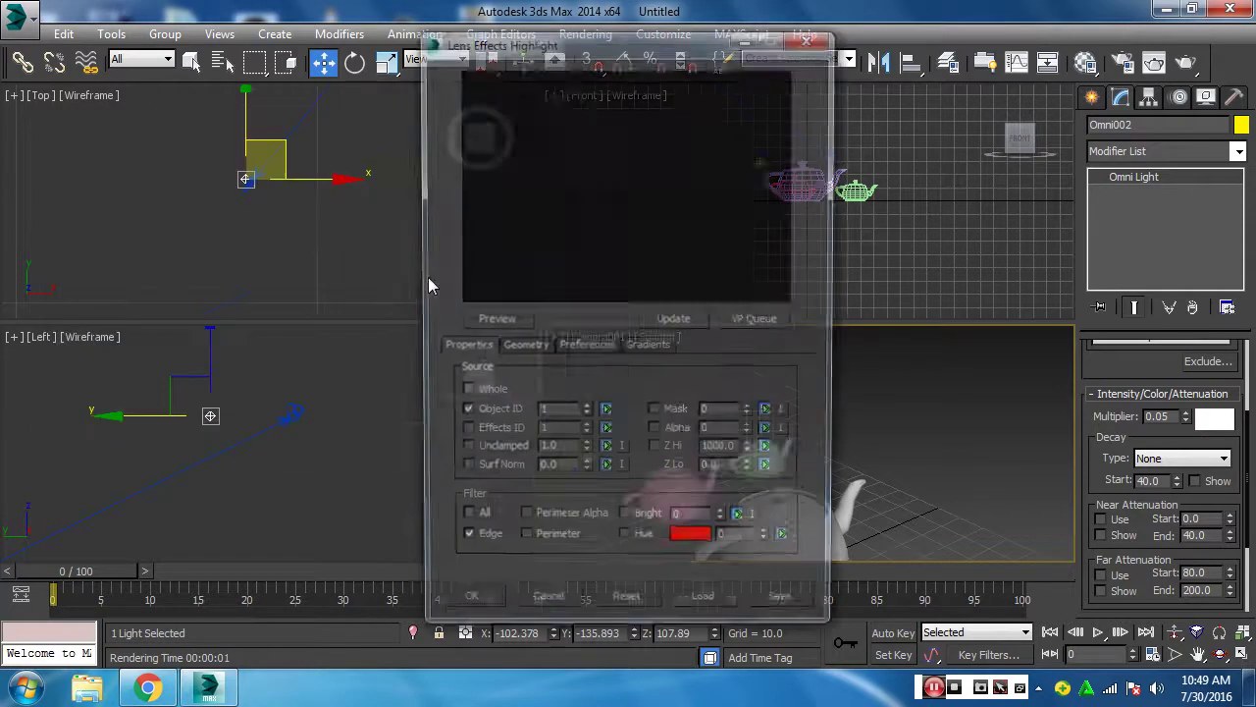
click(487, 323)
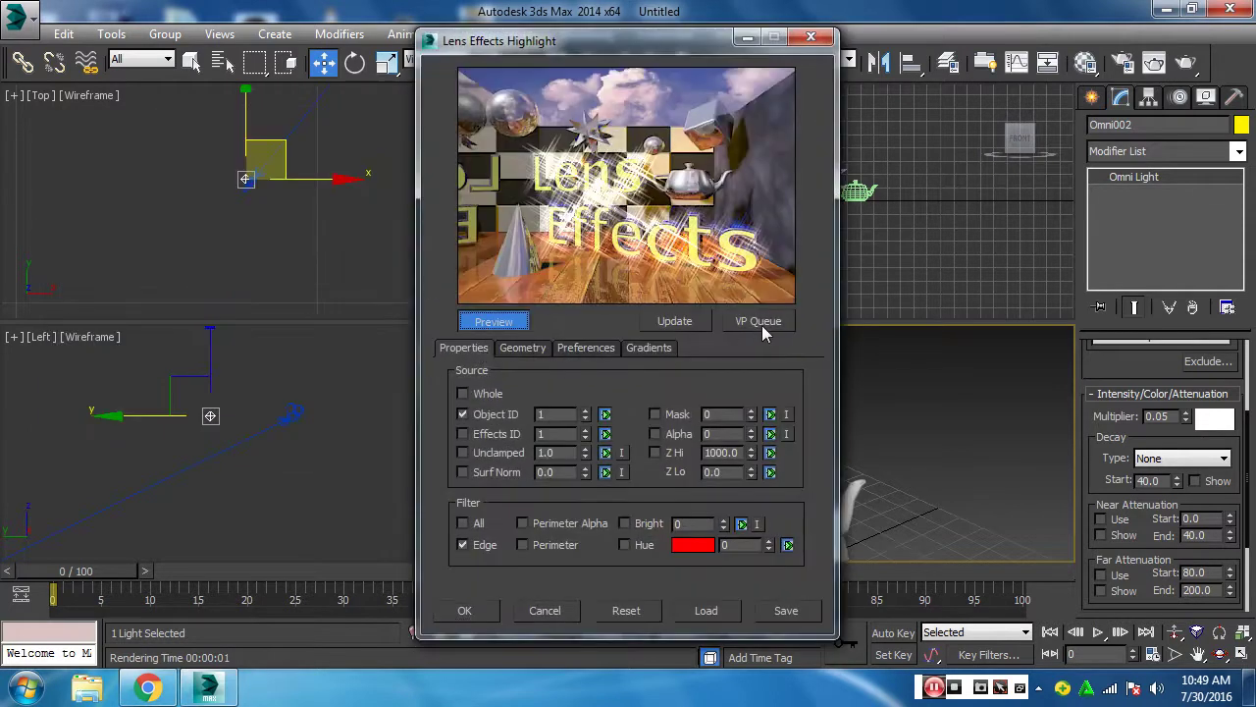
click(761, 323)
drag(589, 40, 267, 14)
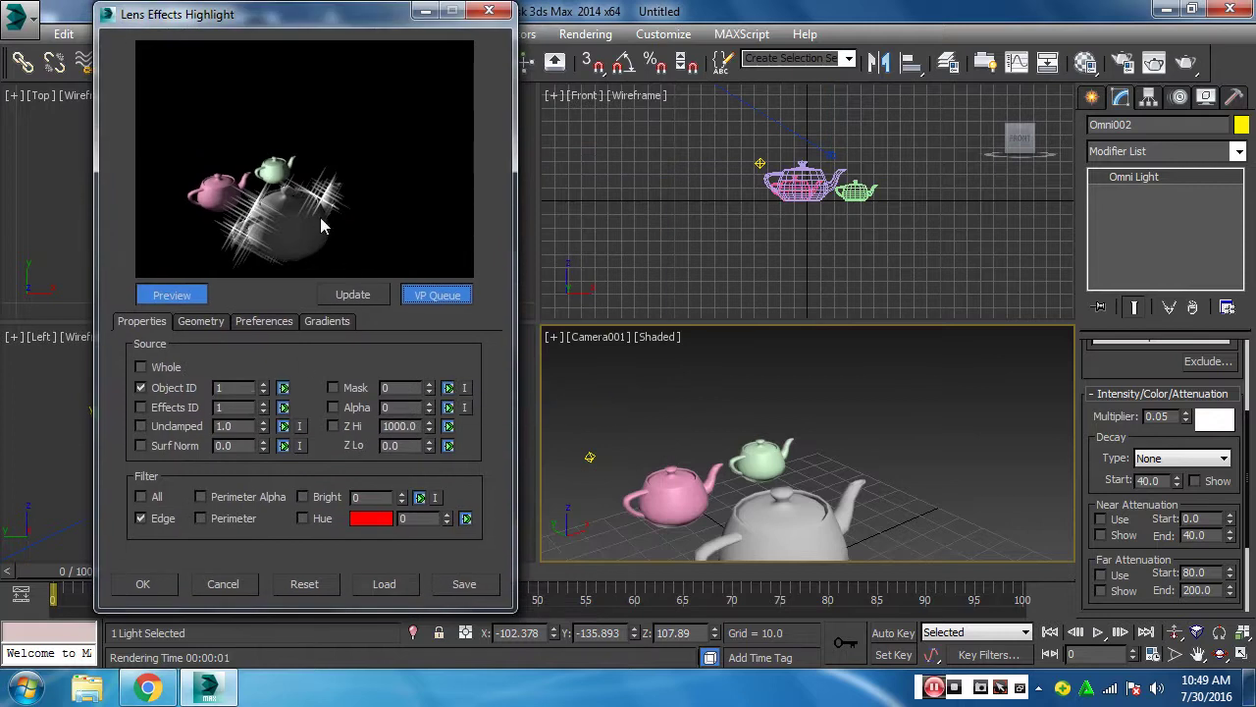
click(263, 384)
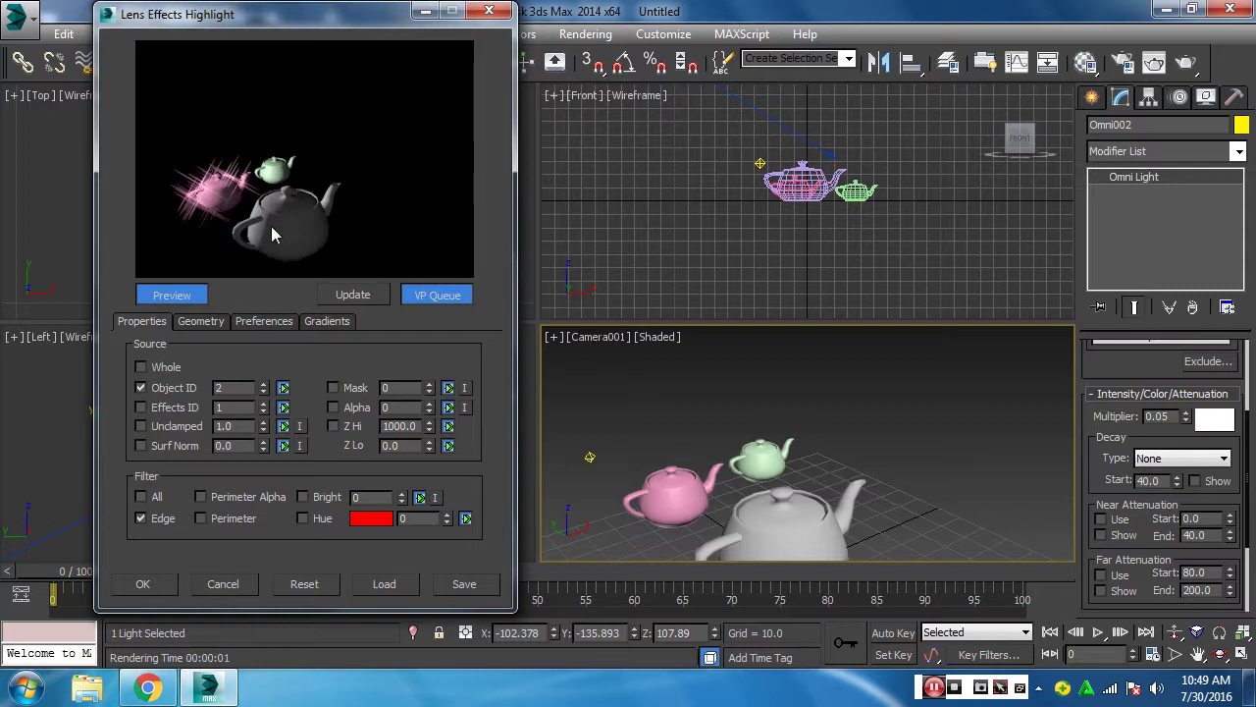
click(262, 392)
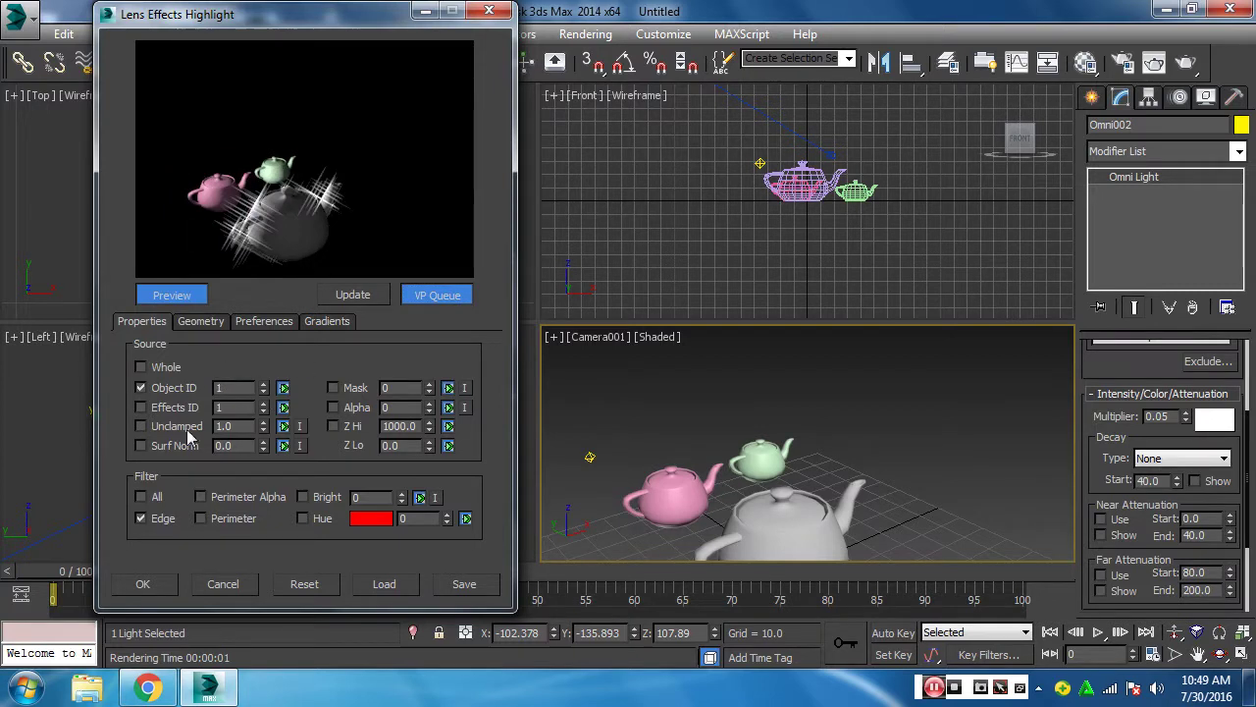
Step: Keep Edge filtering for the highlight and accept the settings with OK
click(144, 496)
click(141, 518)
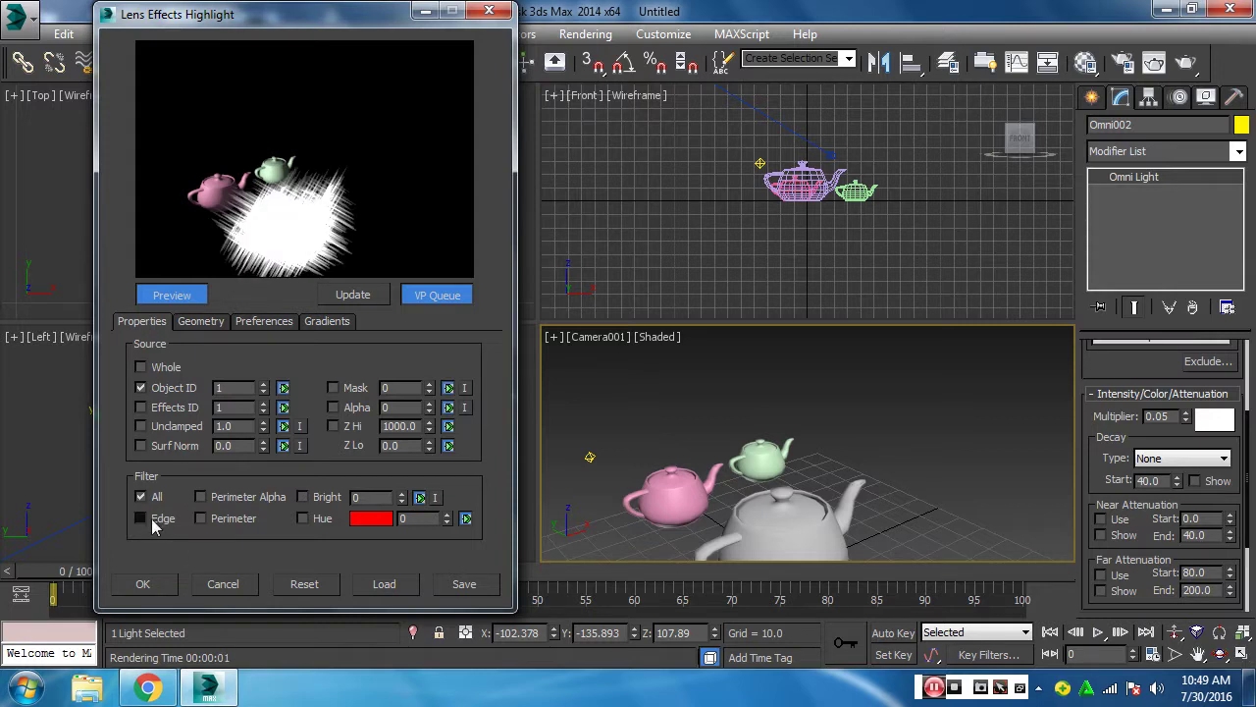
click(152, 525)
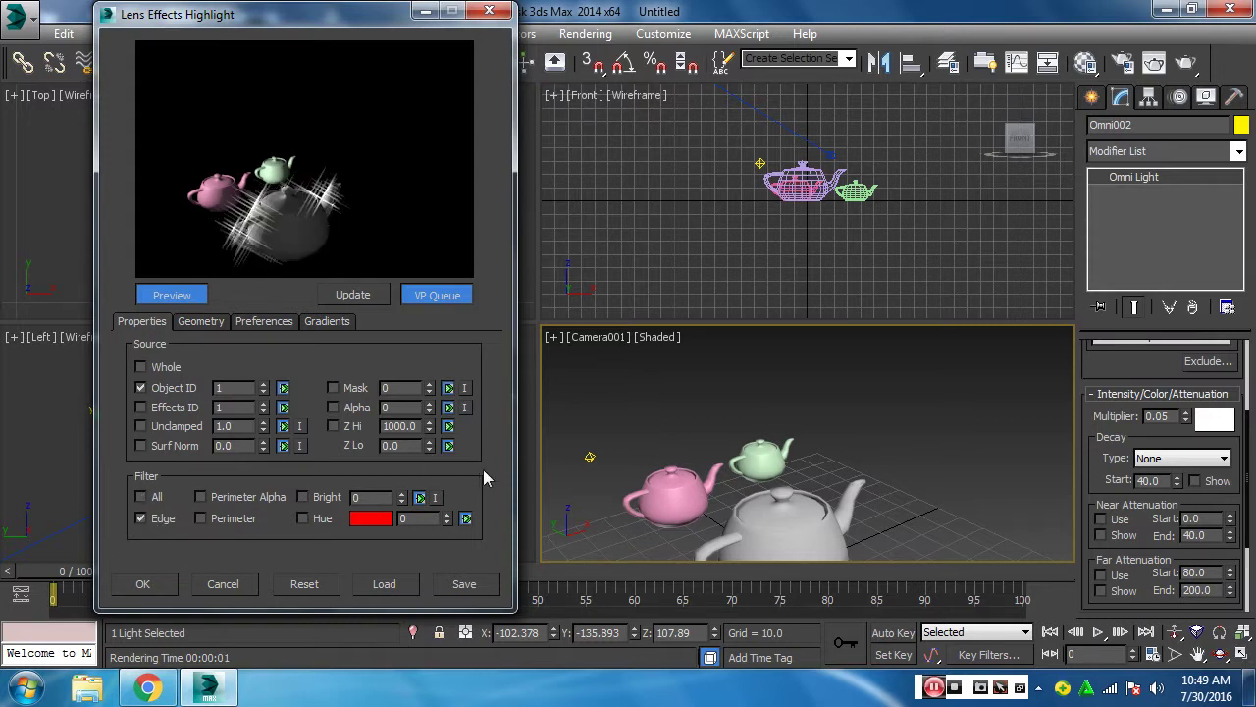
click(193, 328)
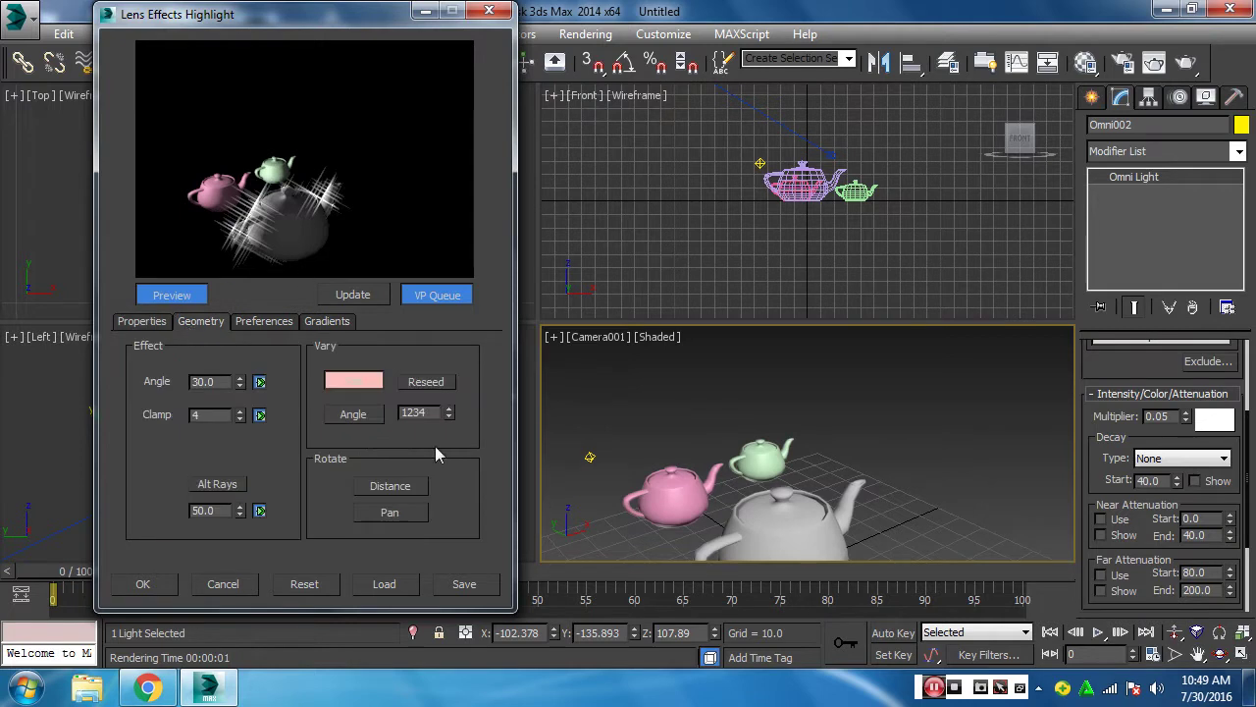
click(163, 591)
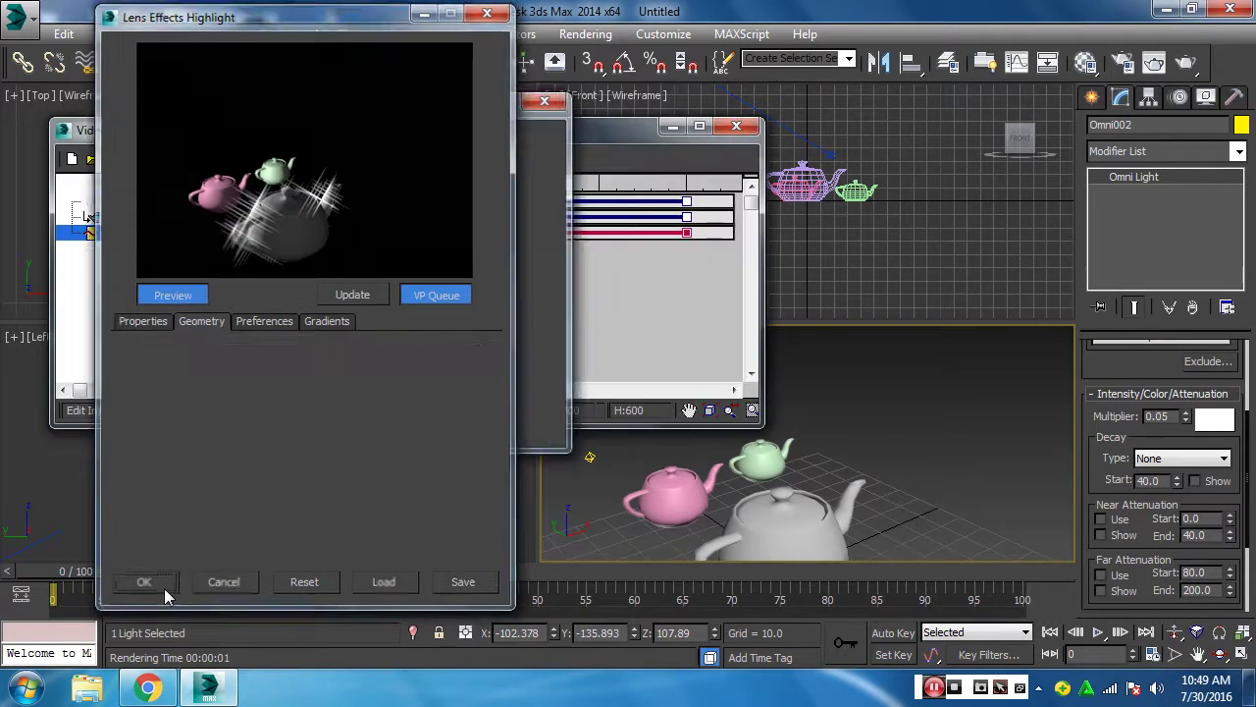
click(672, 129)
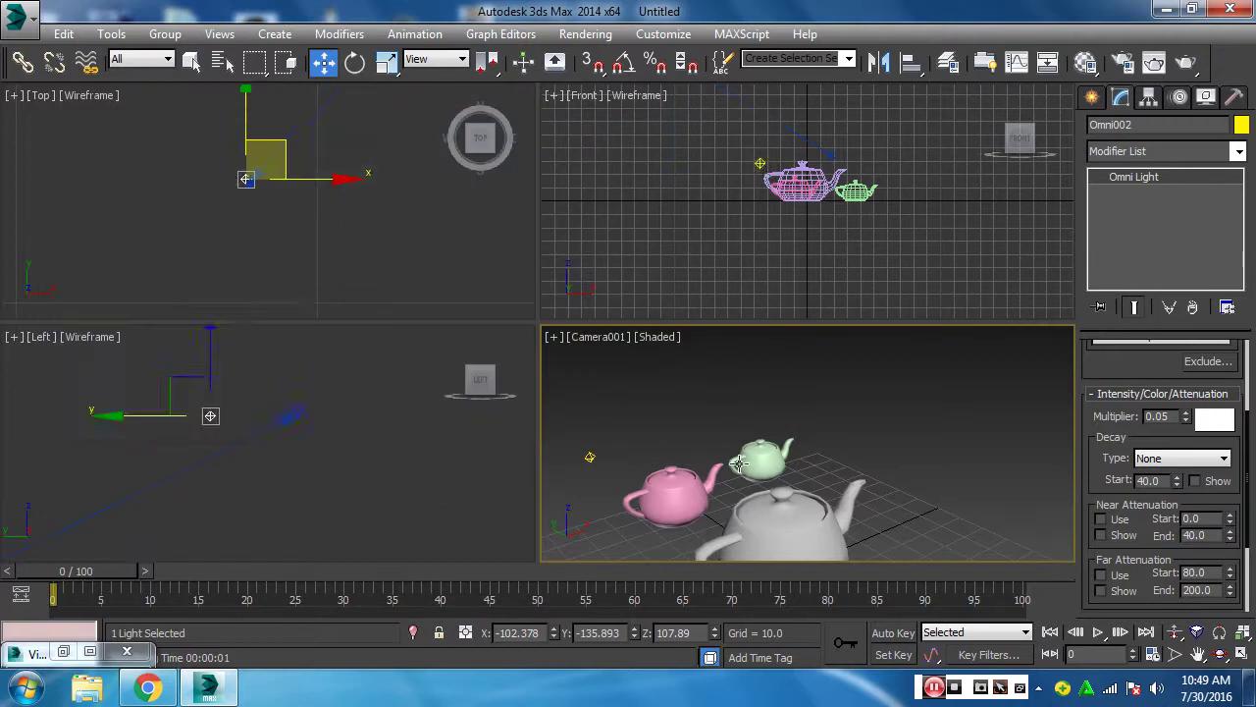
Step: Dolly Camera001 in close on the white teapot, then restore the Video Post window
mouse_move(744, 461)
middle_down()
mouse_move(743, 389)
mouse_move(744, 403)
middle_up()
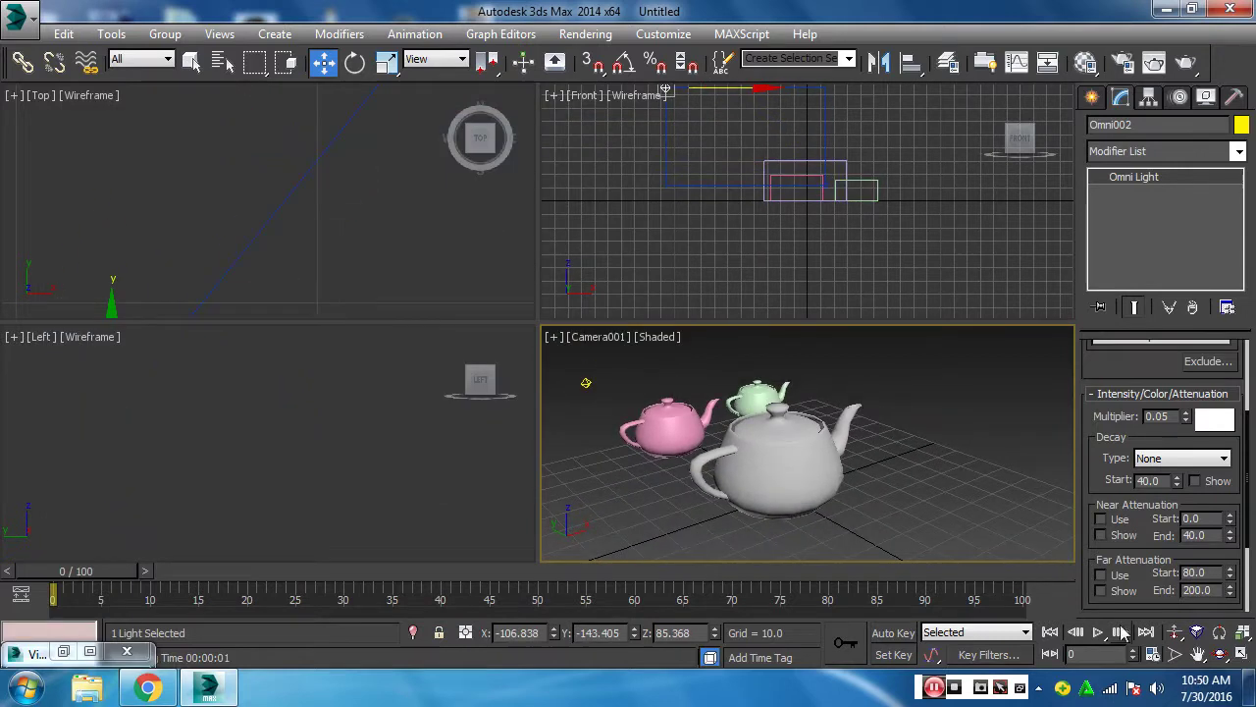
click(1175, 633)
drag(813, 496, 822, 448)
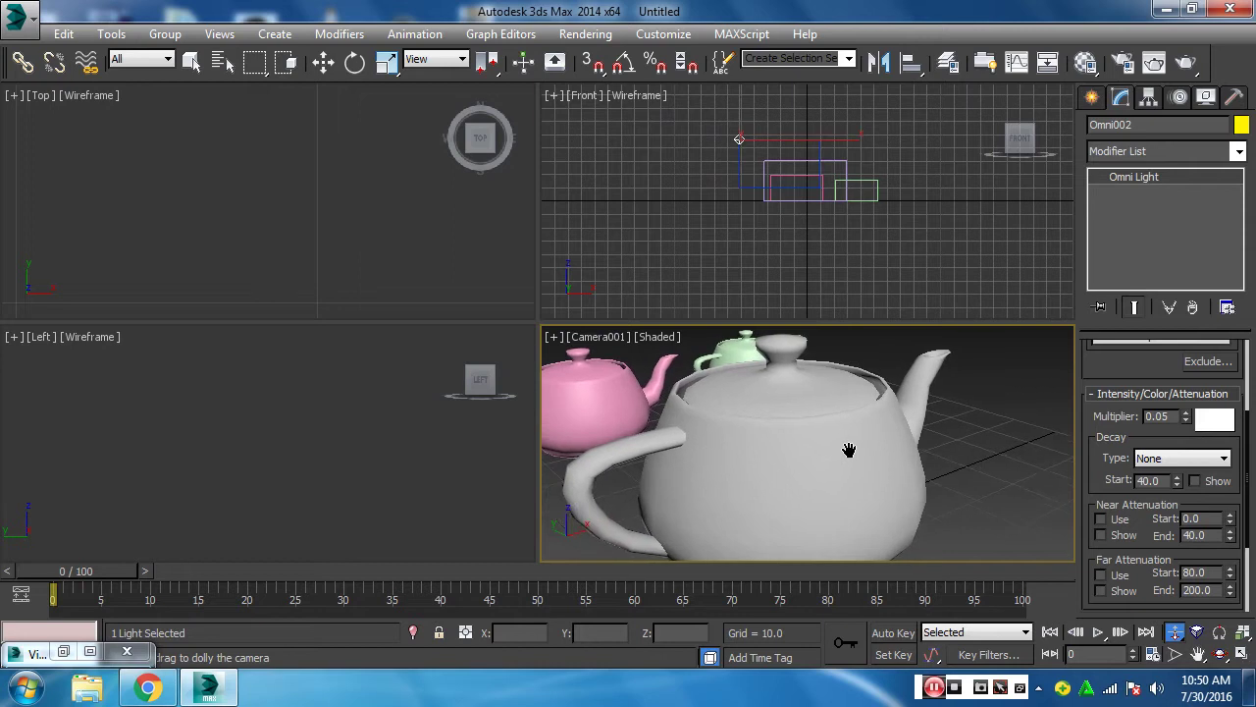
click(63, 651)
Step: Open the highlight setup and nudge the Vary Angle seed and Alt Rays values
double_click(181, 236)
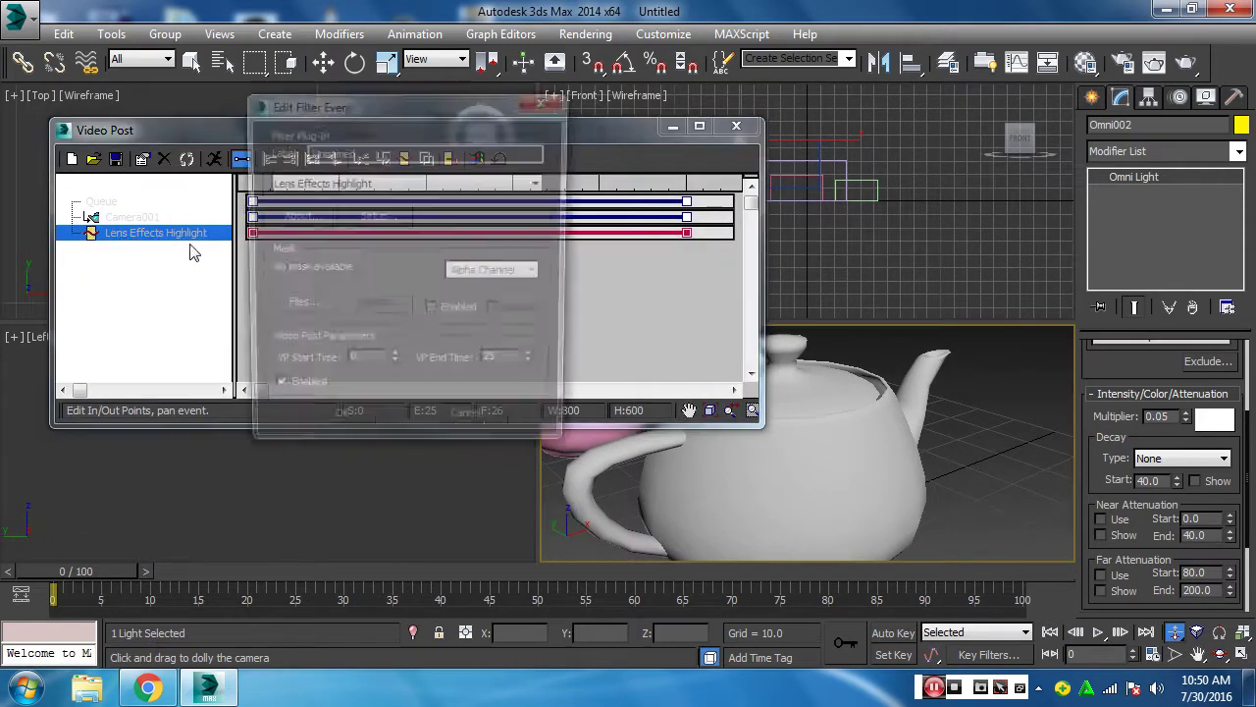
click(373, 218)
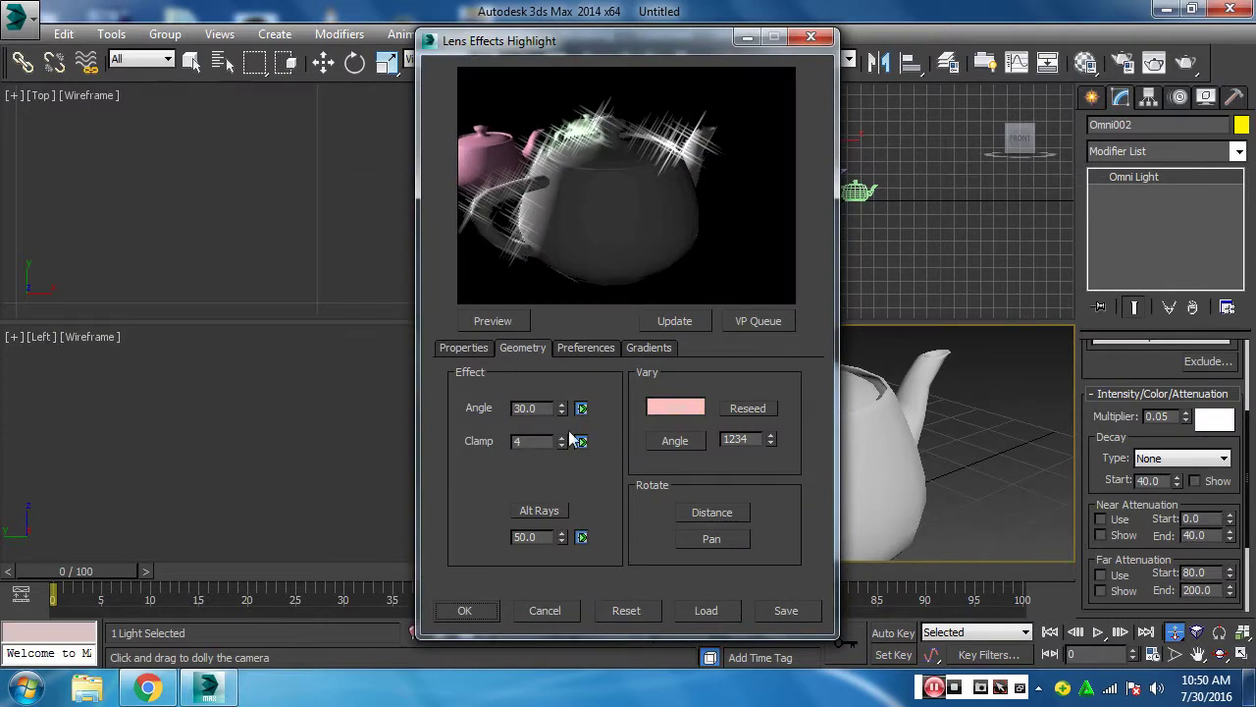
click(770, 435)
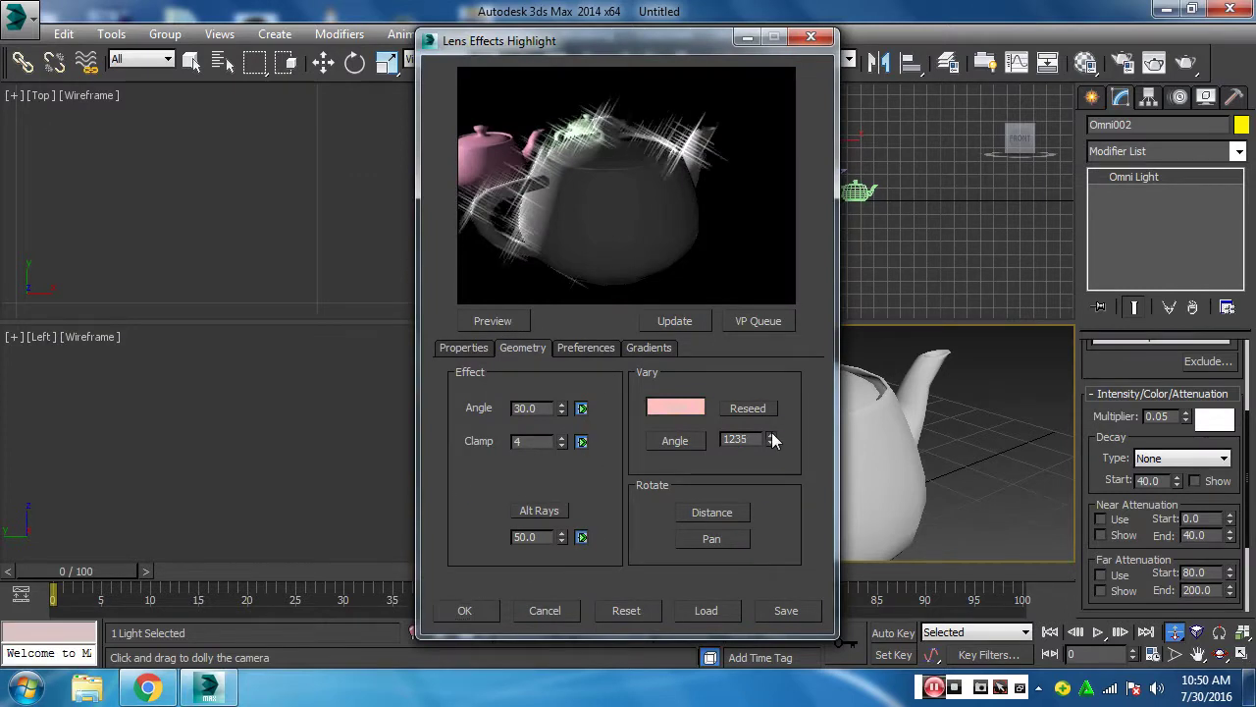
click(770, 435)
click(771, 435)
click(770, 435)
click(770, 434)
click(771, 435)
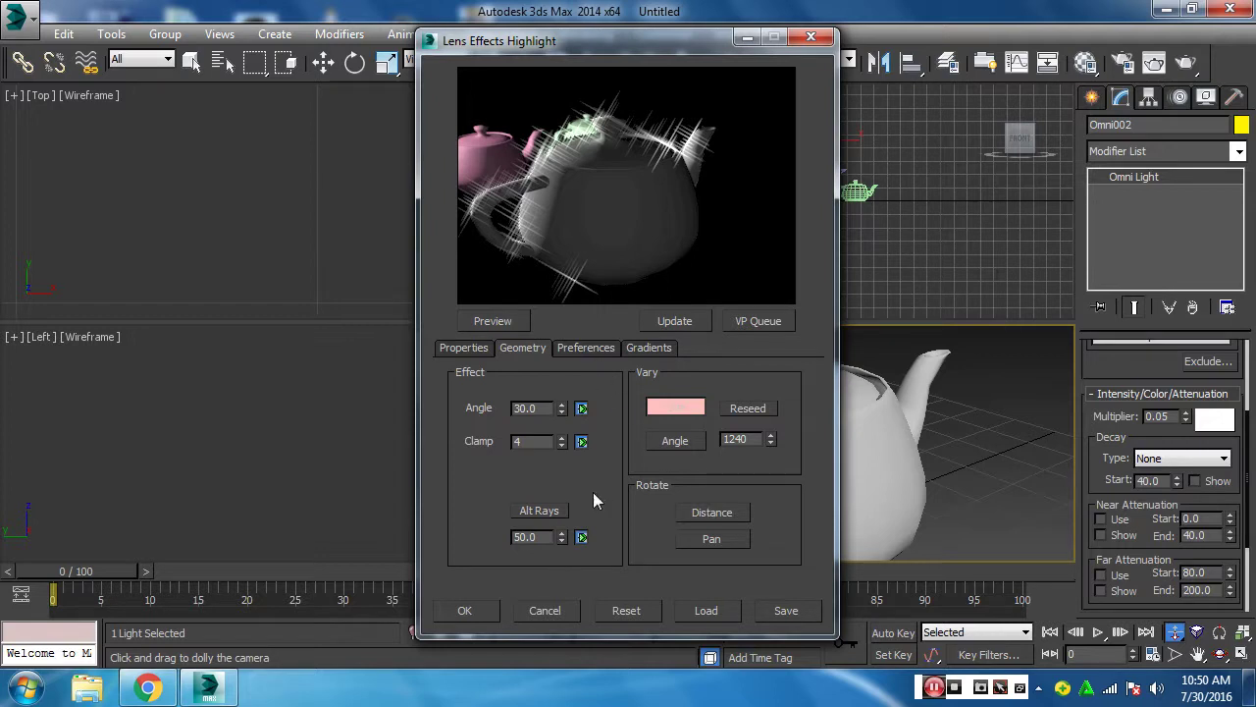
click(561, 533)
click(577, 352)
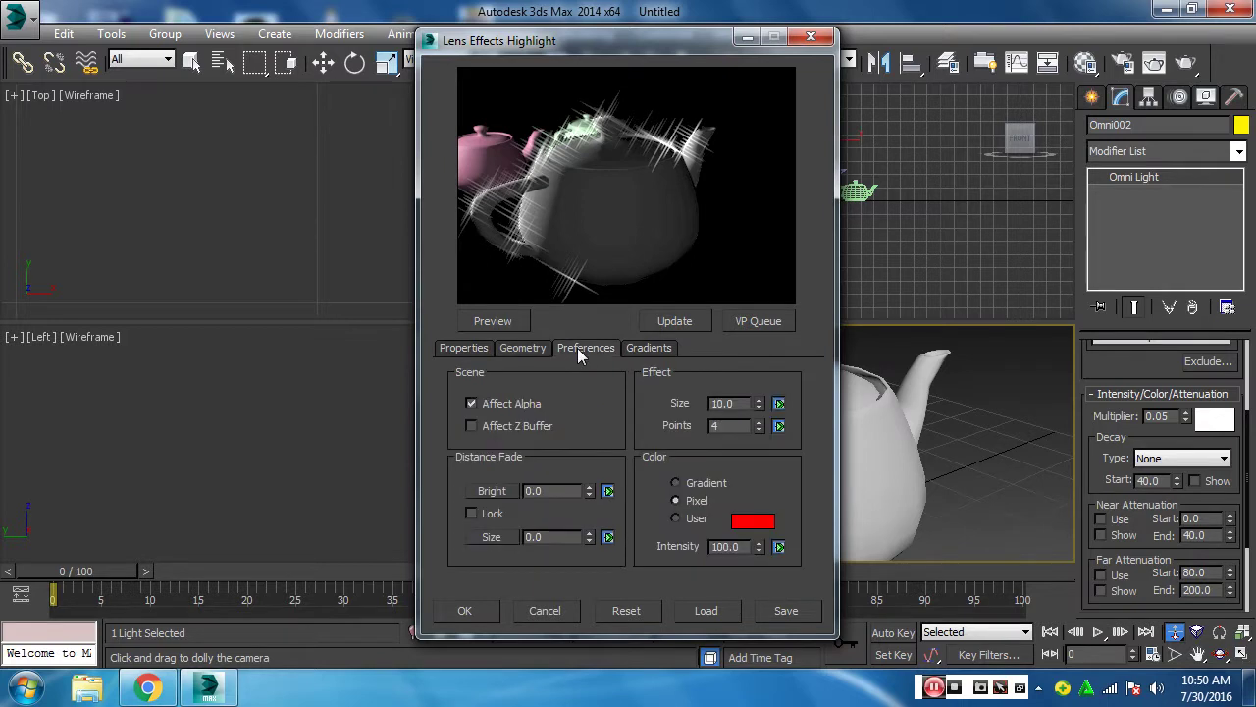
Step: Set the highlight Size to 5 and try User and Gradient colouring
double_click(726, 404)
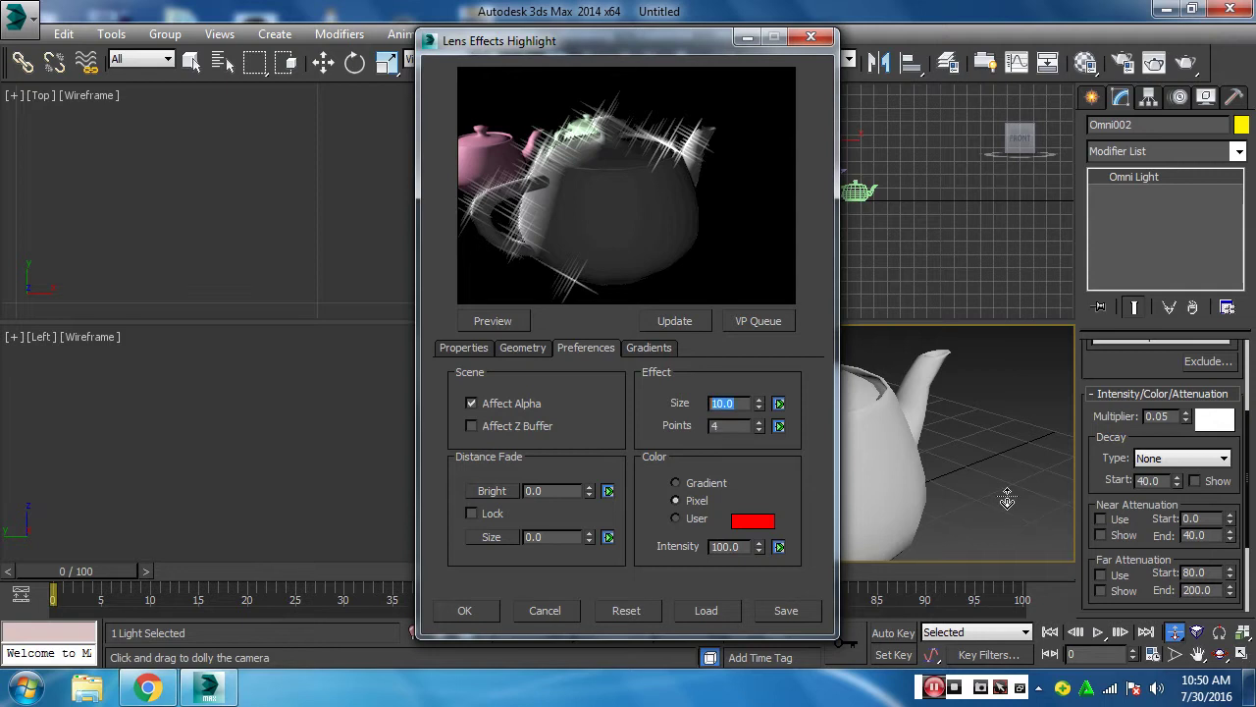
text(5)
click(736, 427)
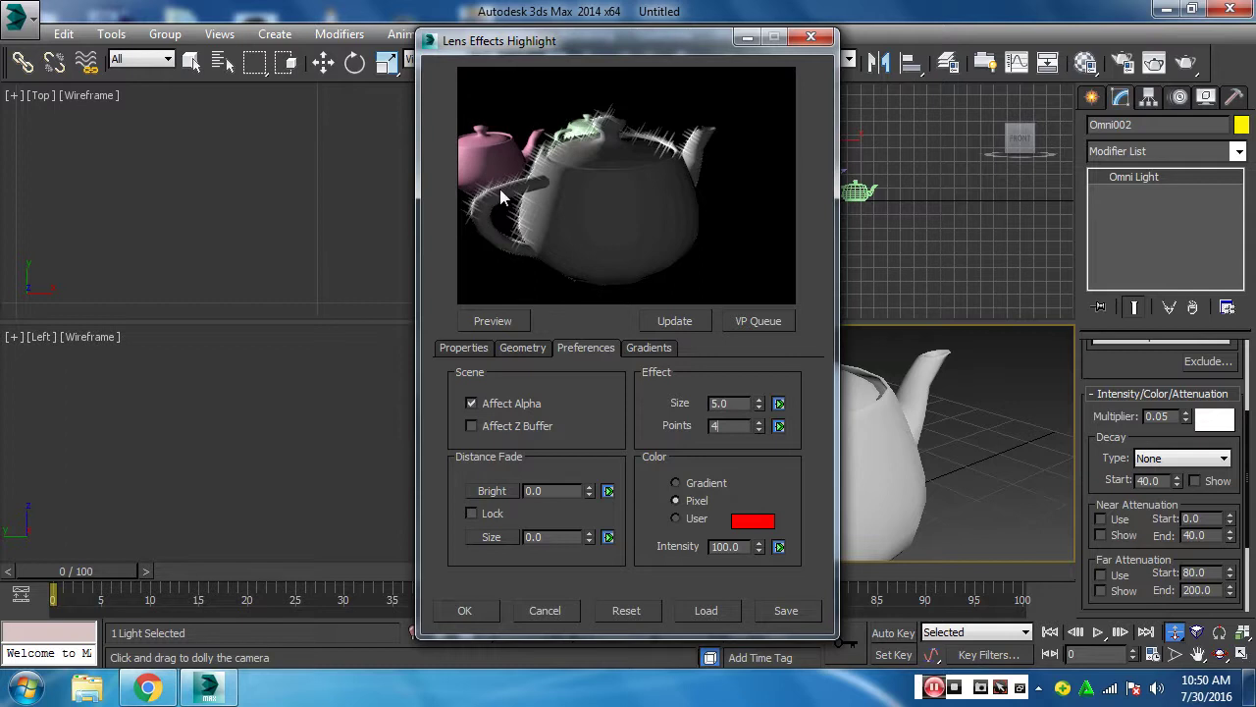
click(698, 520)
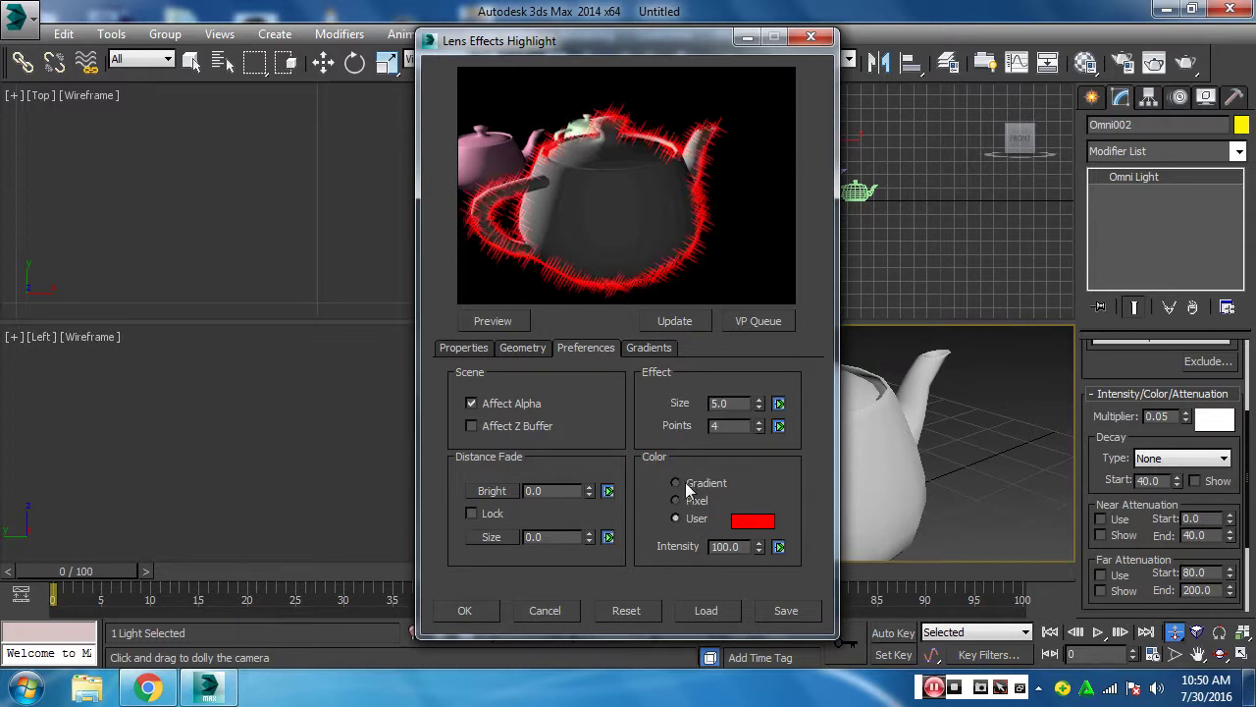
click(685, 482)
click(633, 348)
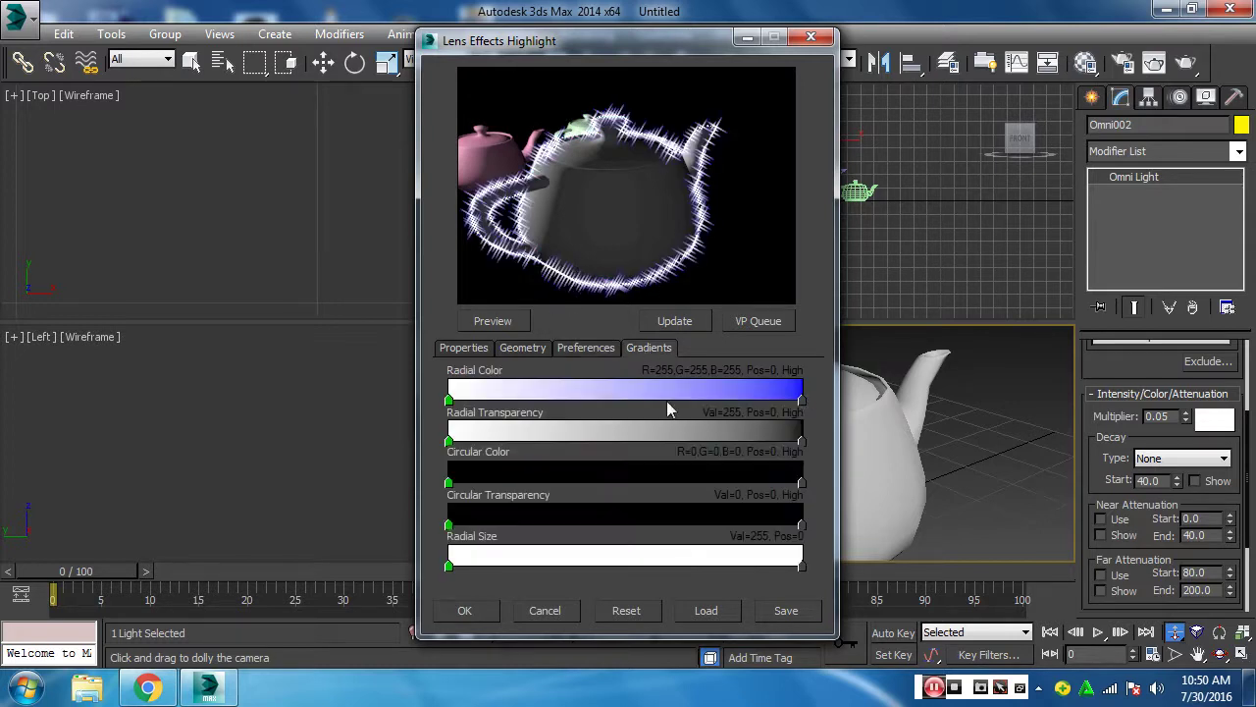
click(595, 349)
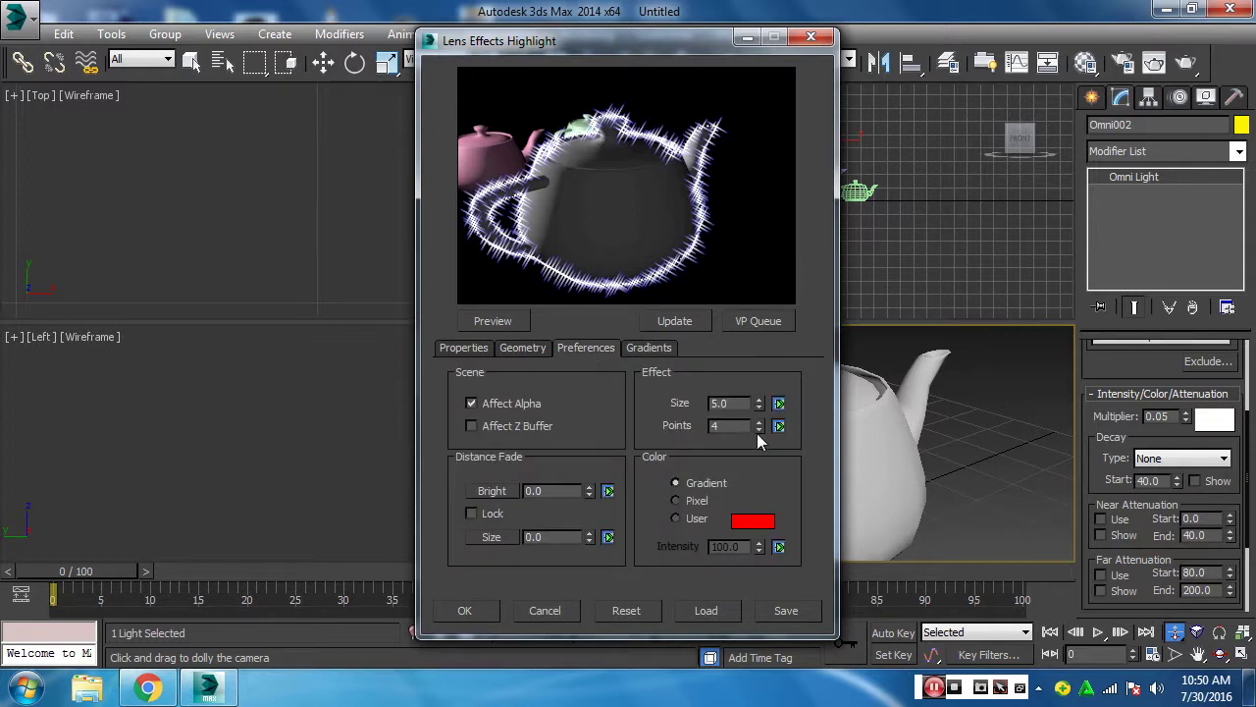
Step: Test the highlight Points at 2, then restore them to 4
click(758, 431)
click(759, 431)
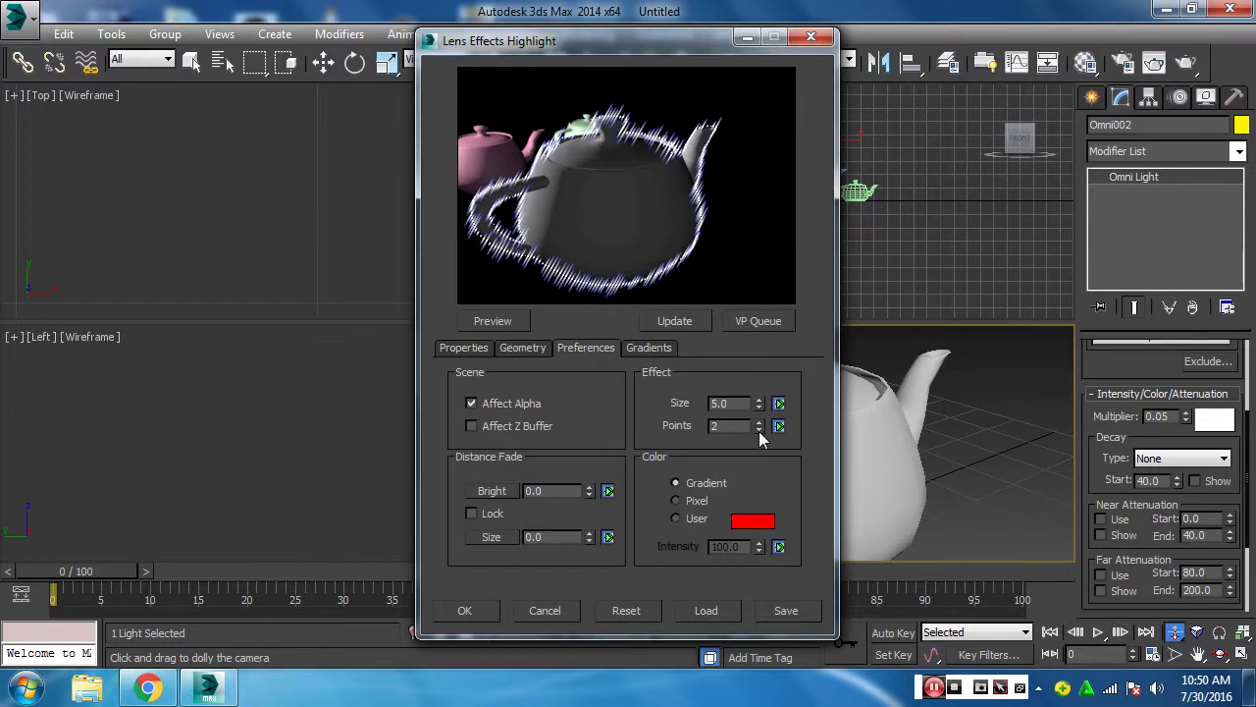
click(759, 420)
click(759, 420)
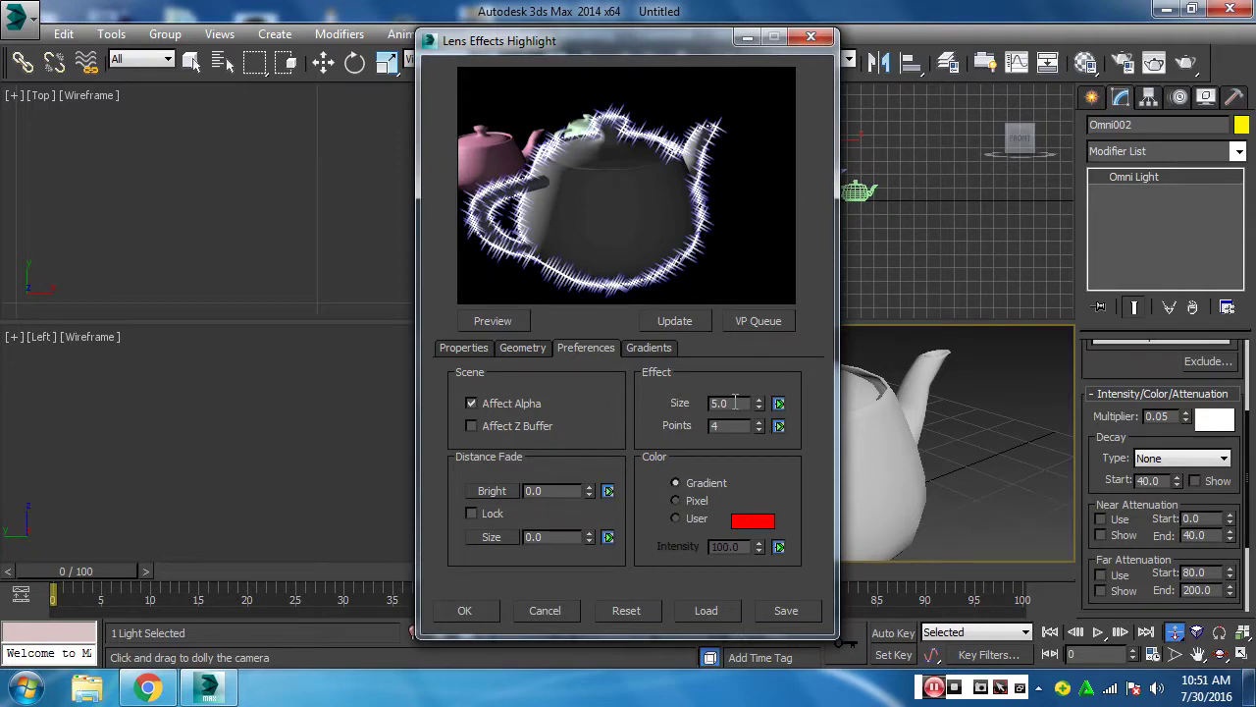
click(531, 353)
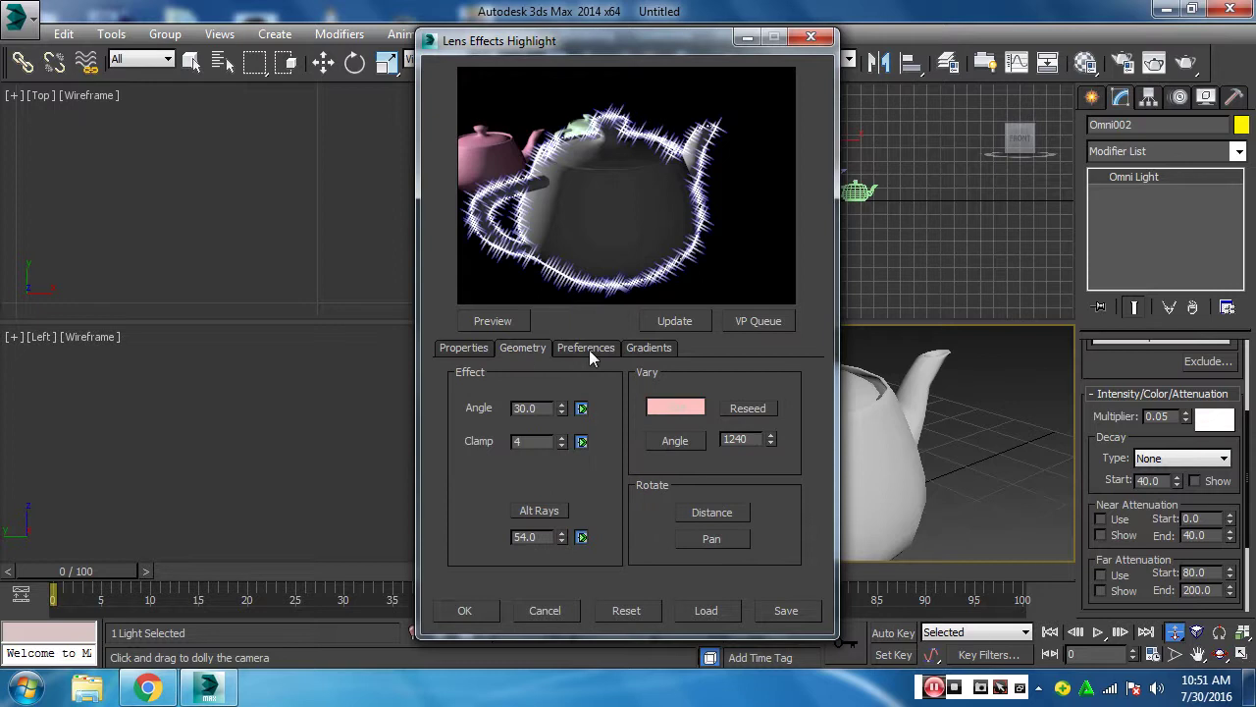
click(589, 349)
Step: Try a Size of 1.0, then set Size back to 5.0 with Pixel colouring
double_click(721, 404)
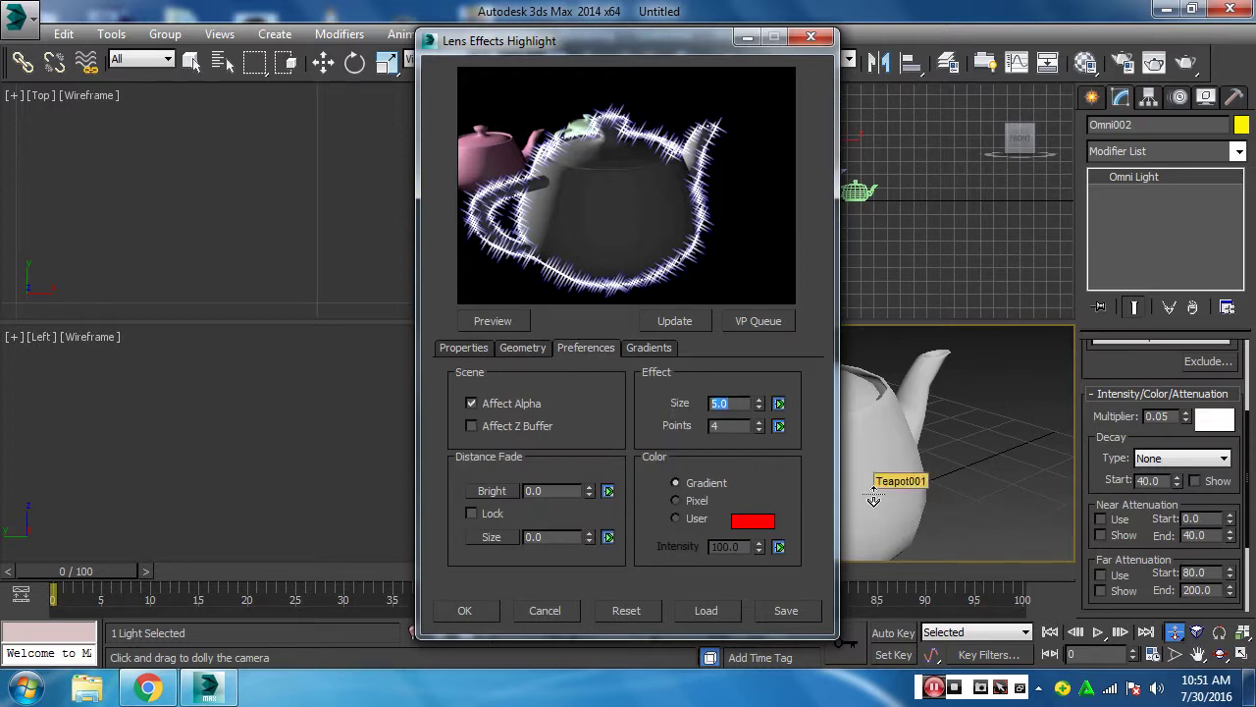
text(1)
key(Return)
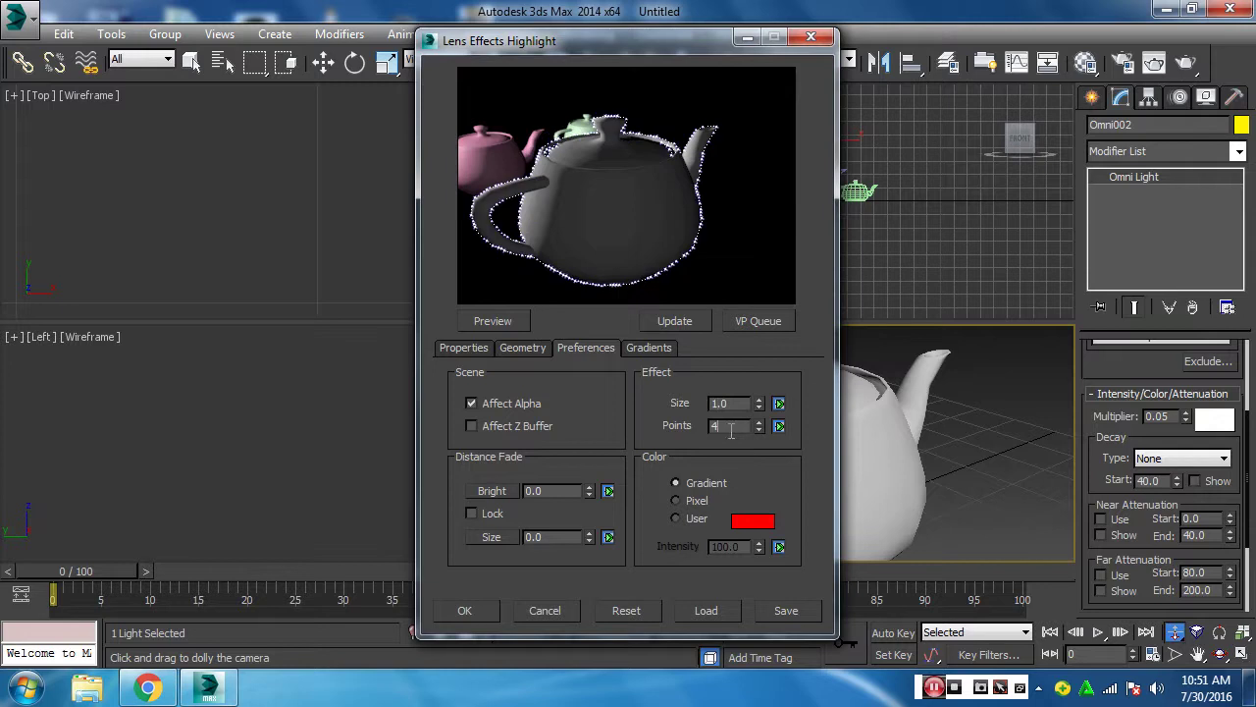
double_click(730, 404)
text(5)
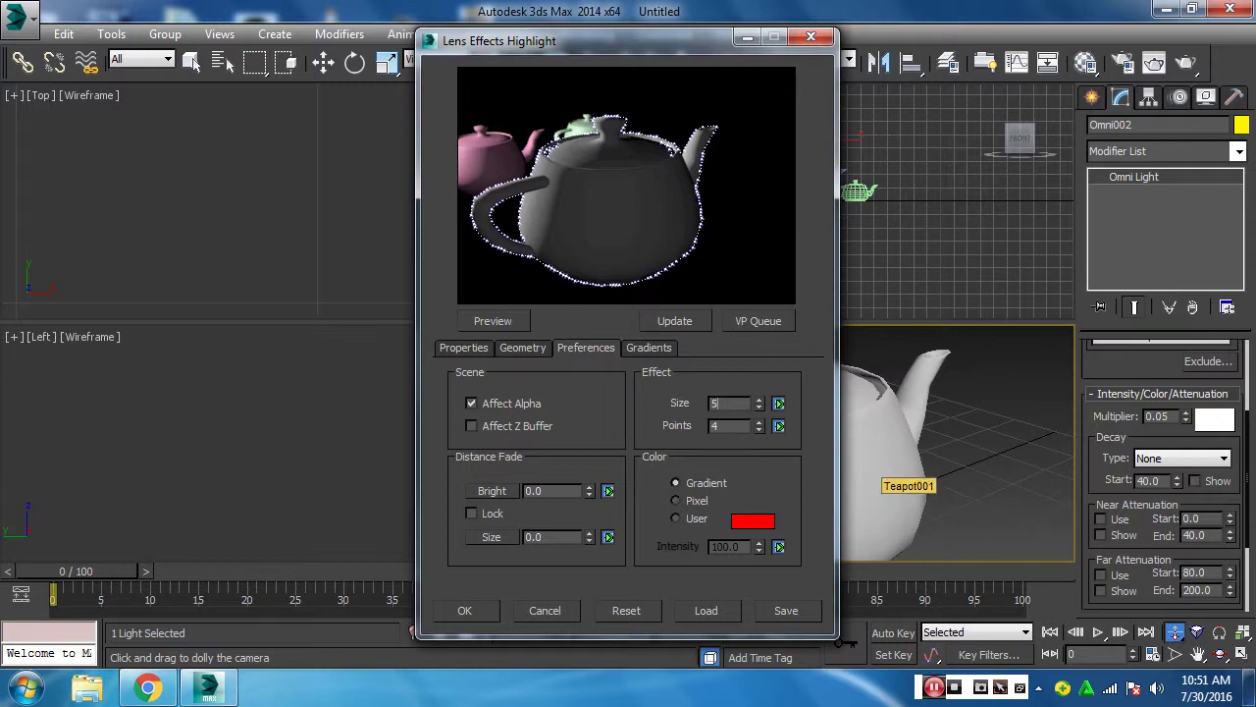
click(741, 425)
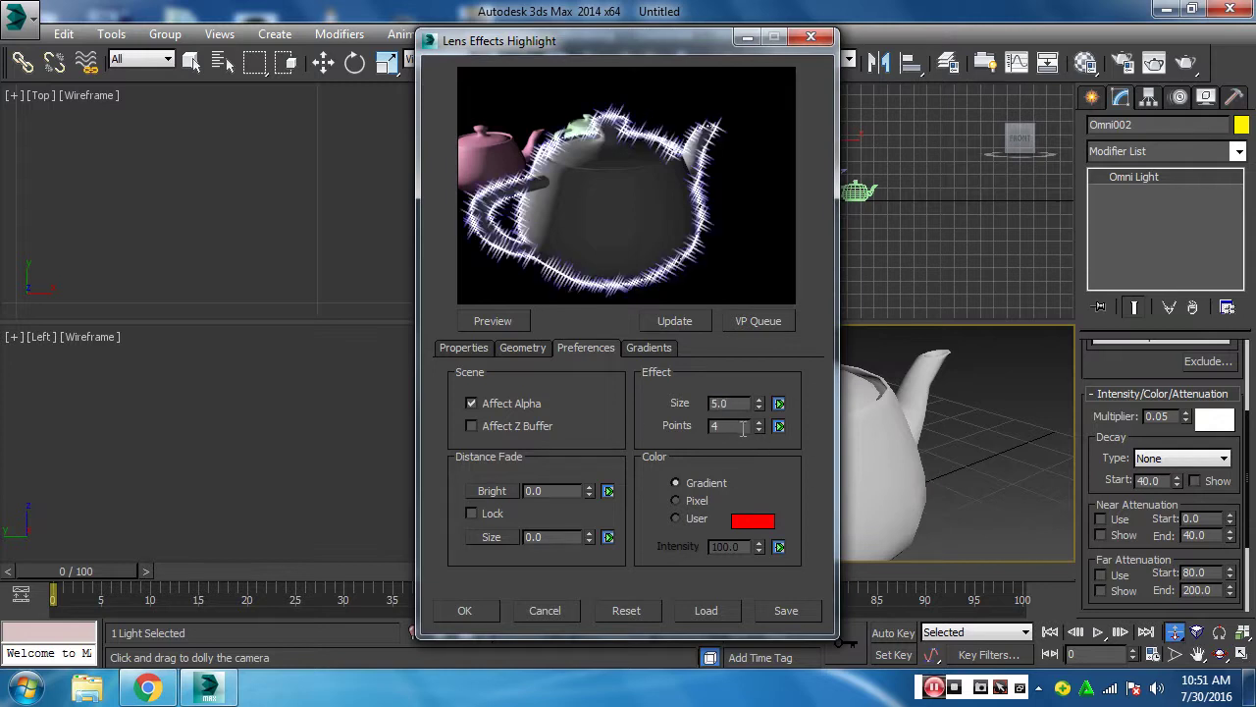
click(683, 500)
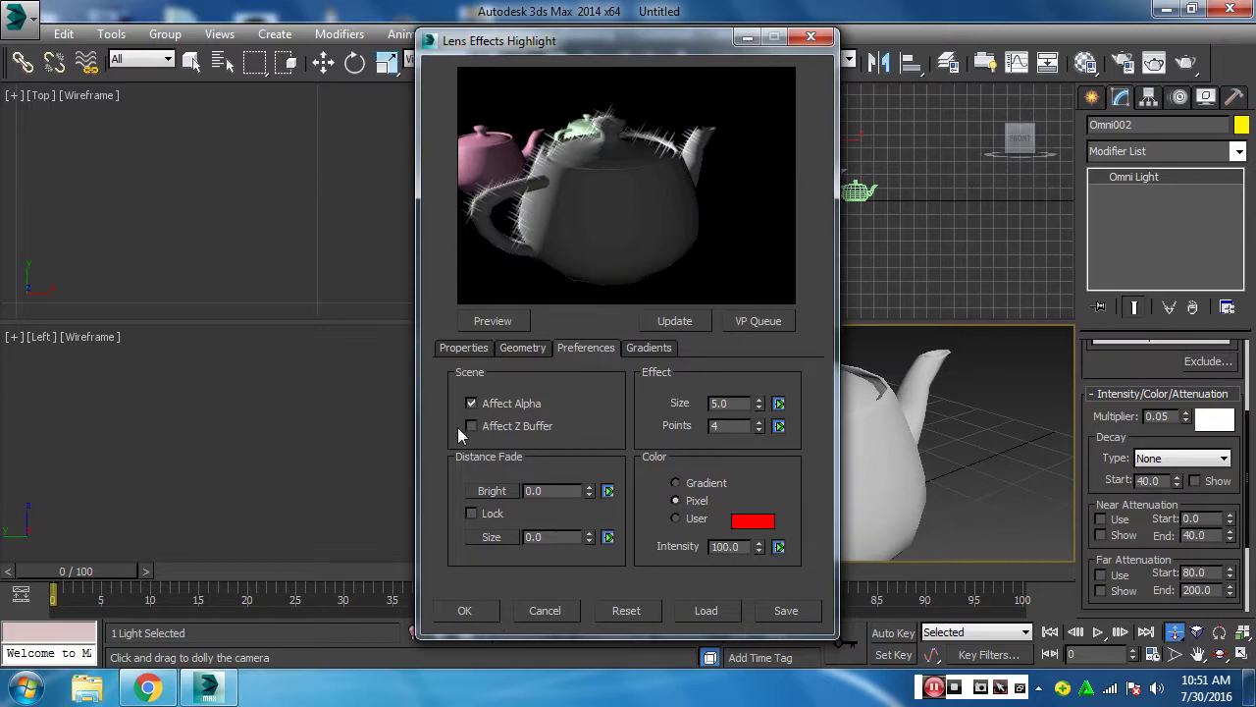
Step: Test Object ID 2 as the source, then return it to Object ID 1
click(467, 349)
click(585, 410)
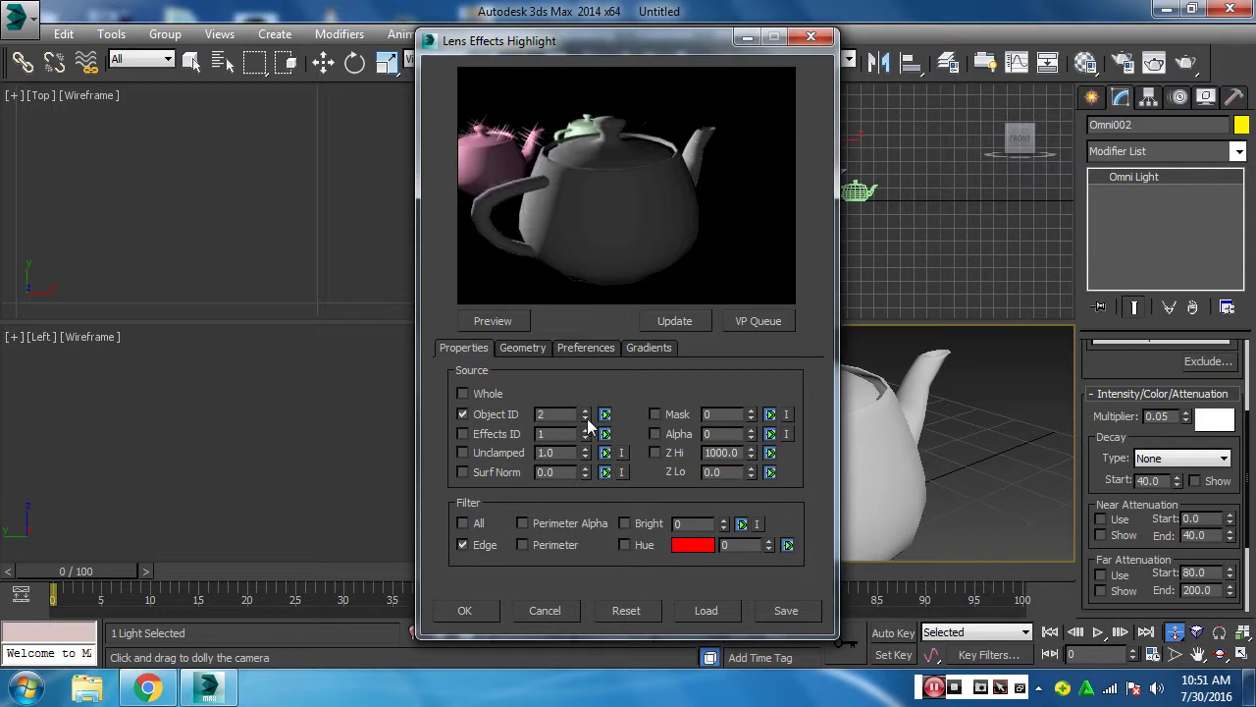
click(586, 419)
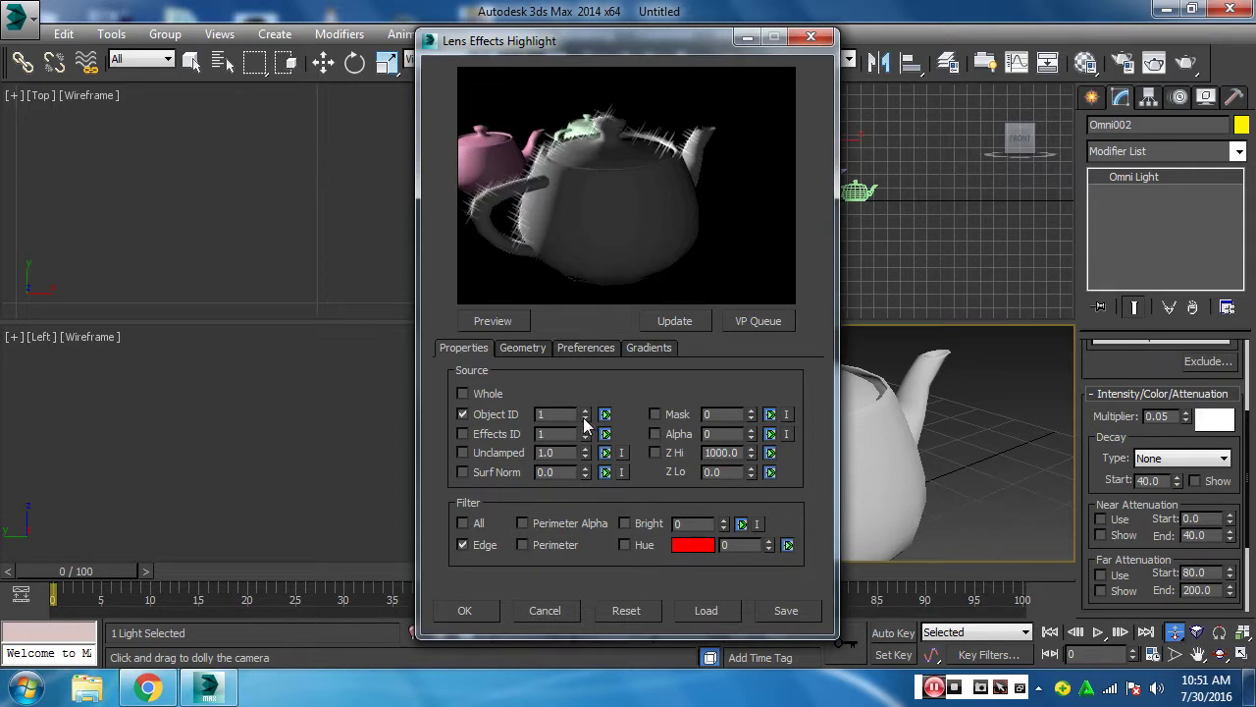
Step: Close the highlight setup and dolly Camera001 back to frame all three teapots
click(488, 613)
click(673, 128)
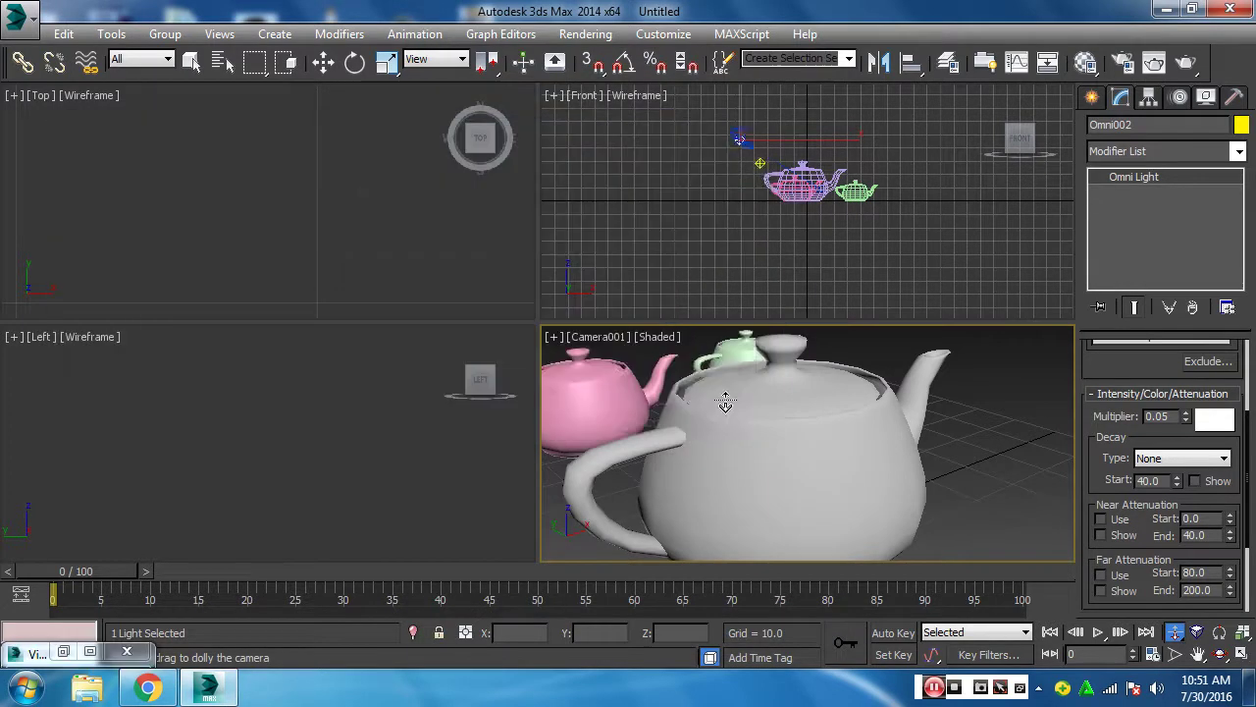
drag(723, 392, 801, 454)
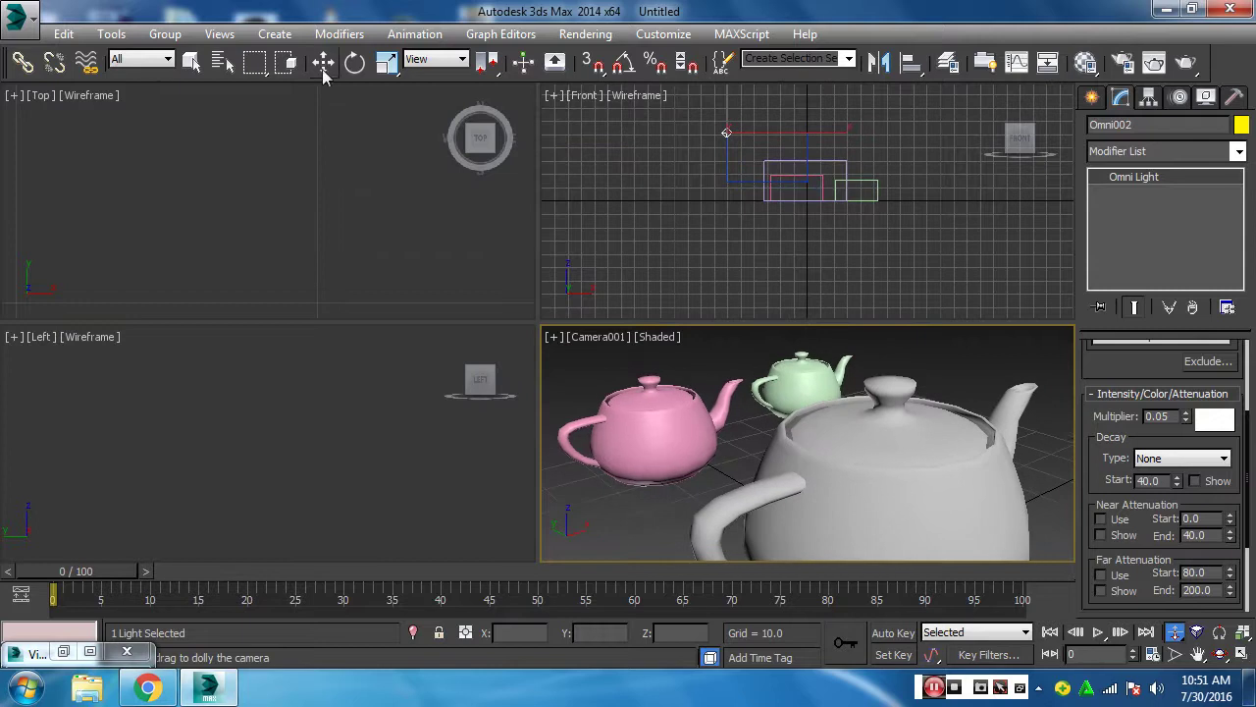
Step: Check the pink teapot's G-Buffer Object ID in Object Properties
click(323, 62)
click(648, 432)
right_click(653, 387)
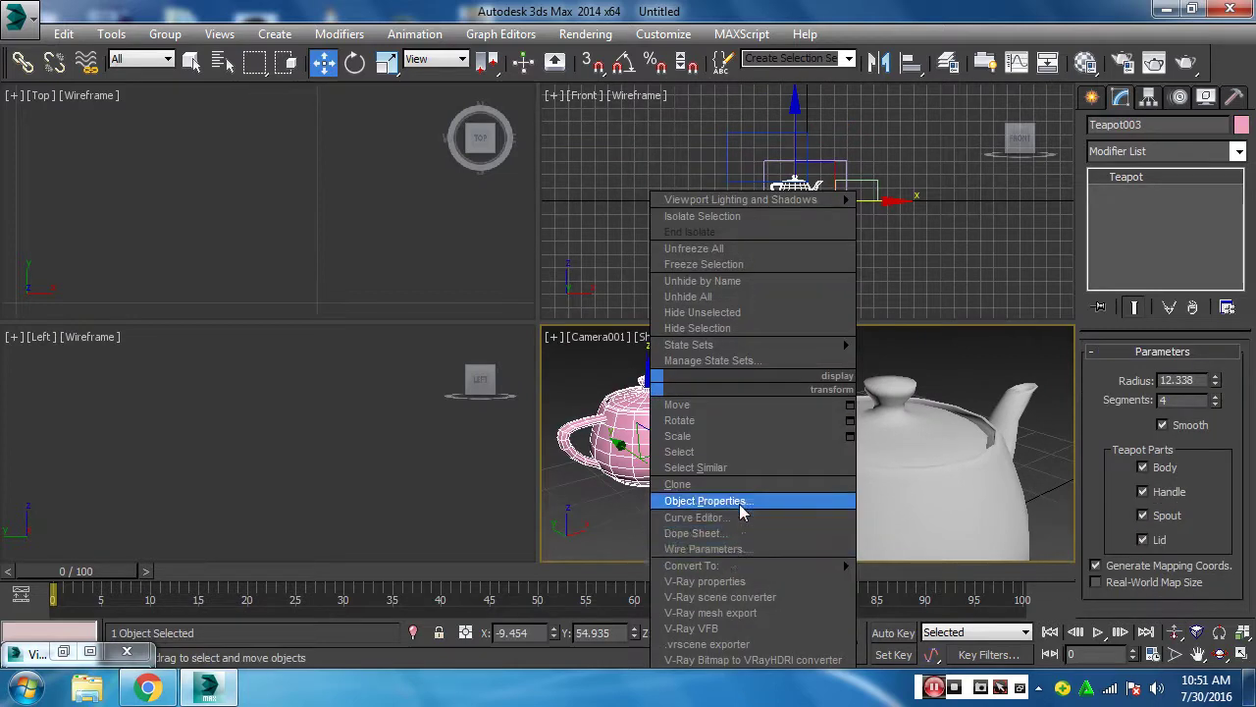
click(745, 503)
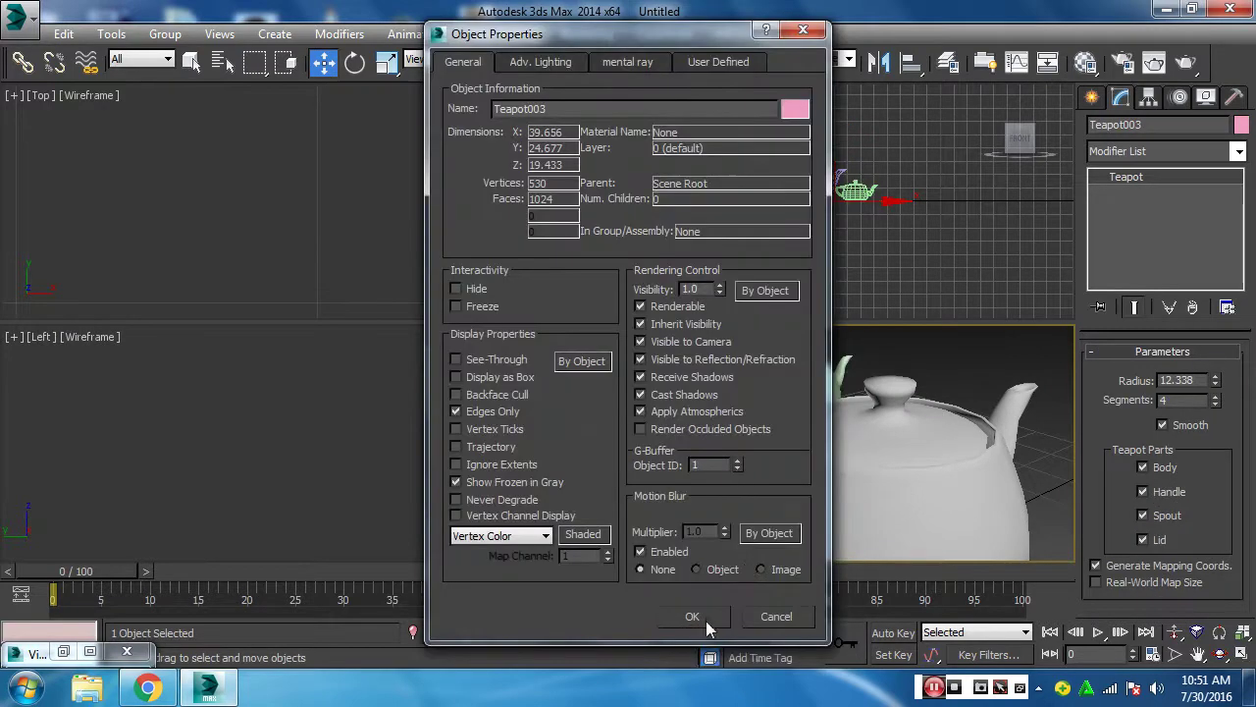
click(693, 616)
Step: Check the green teapot's Object ID, then restore the Video Post window
click(790, 391)
right_click(793, 395)
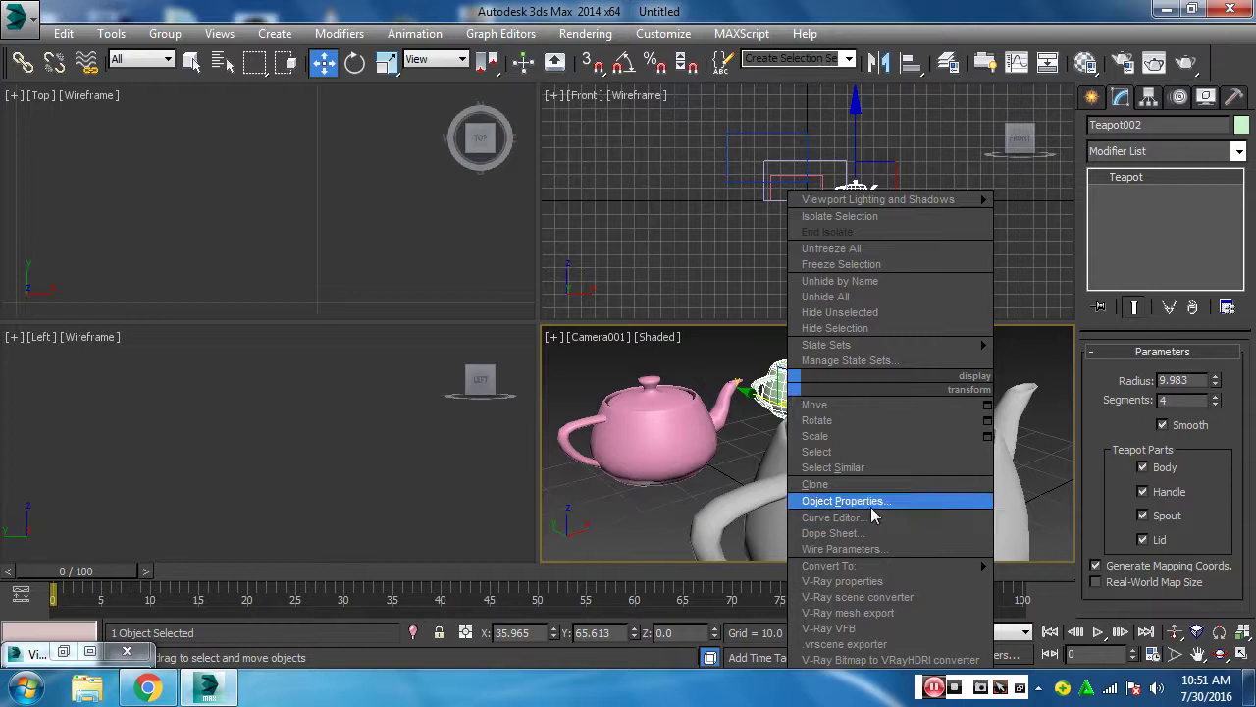
click(842, 500)
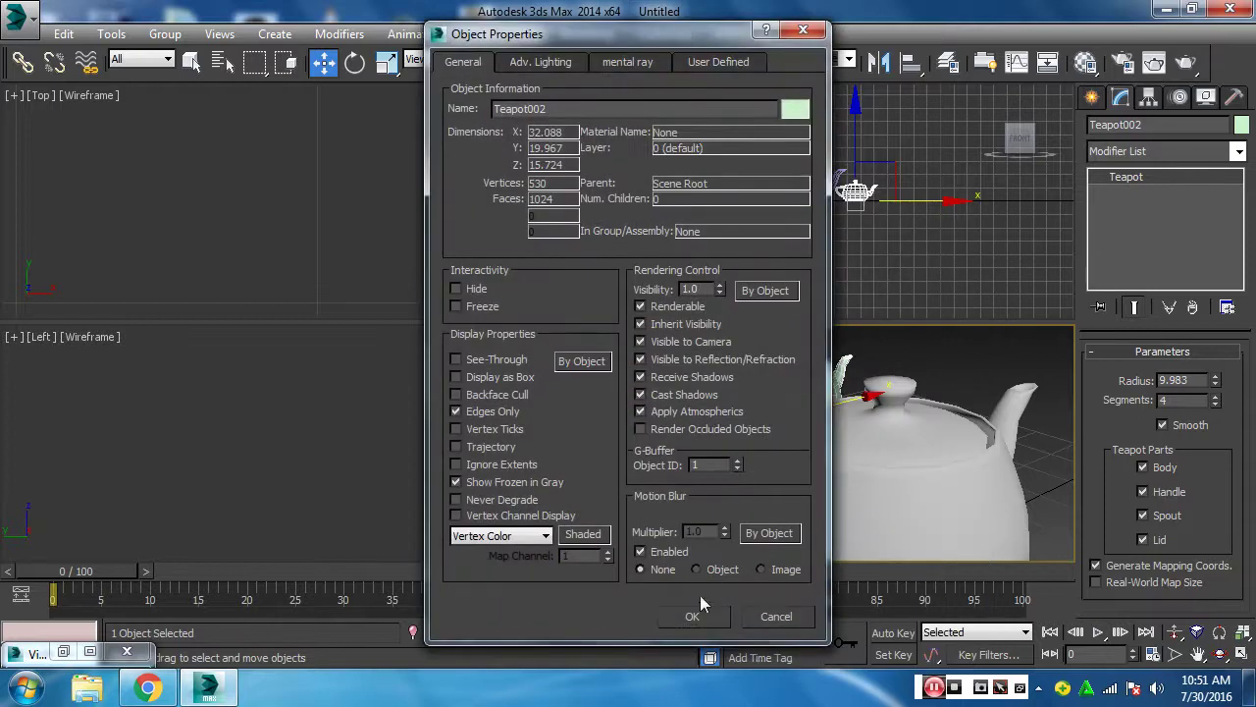
click(692, 616)
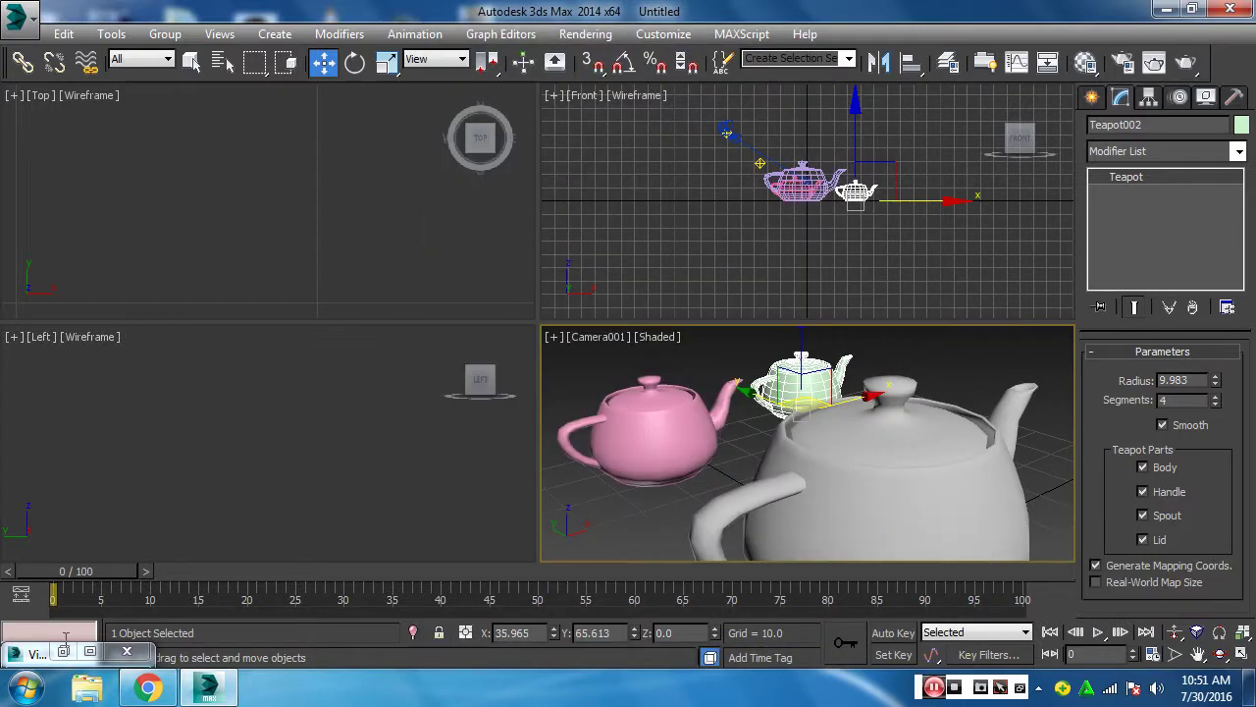
click(47, 651)
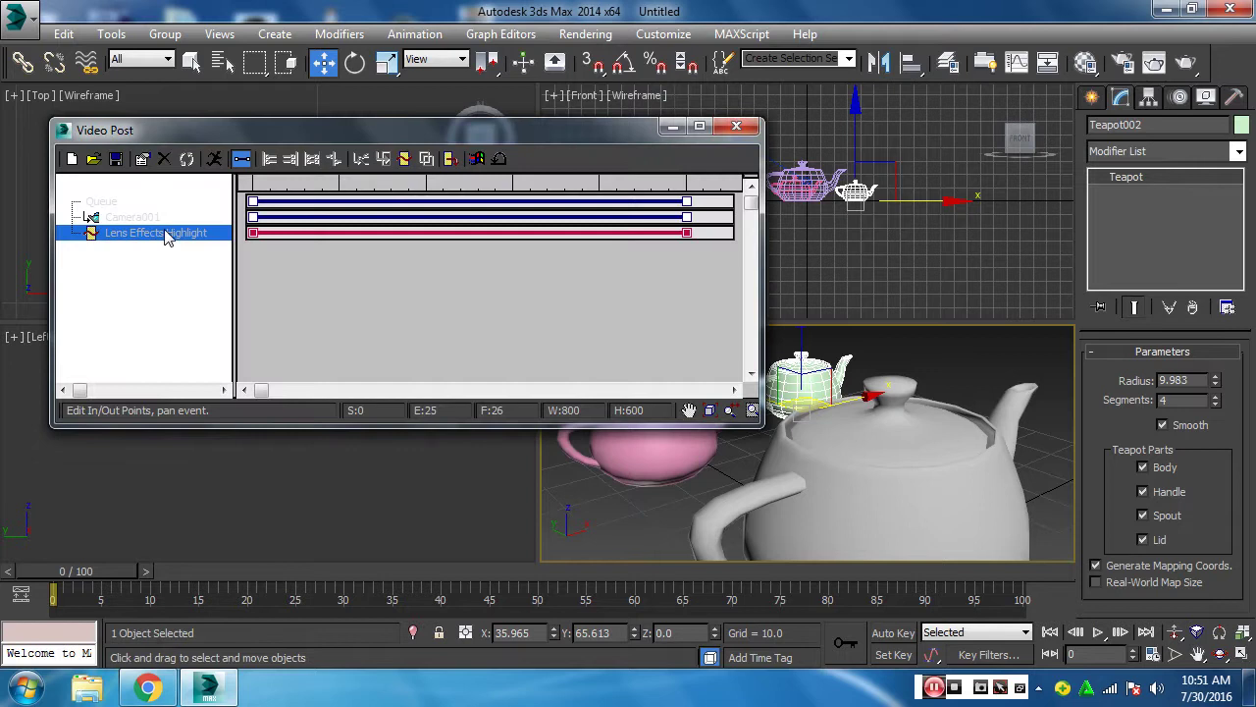
Step: Enable the highlight preview, set Angle 31 and Vary Angle 1248, then turn on Auto Key
double_click(168, 233)
click(371, 217)
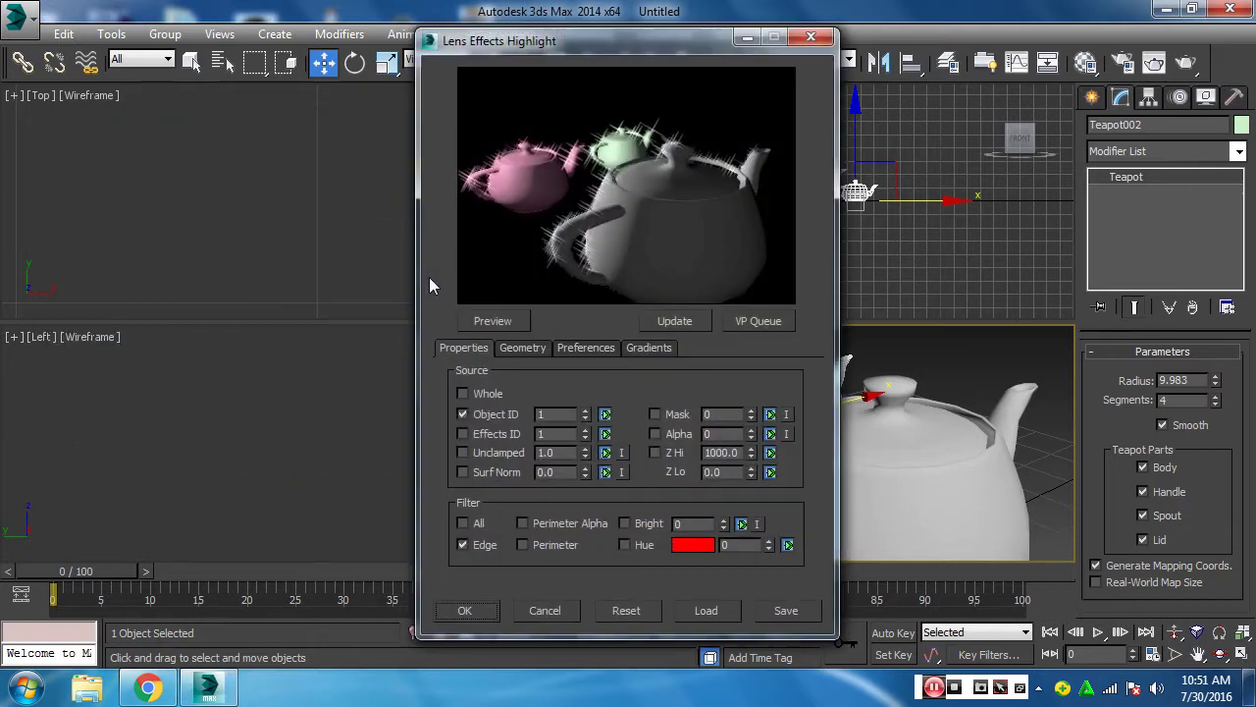
click(506, 327)
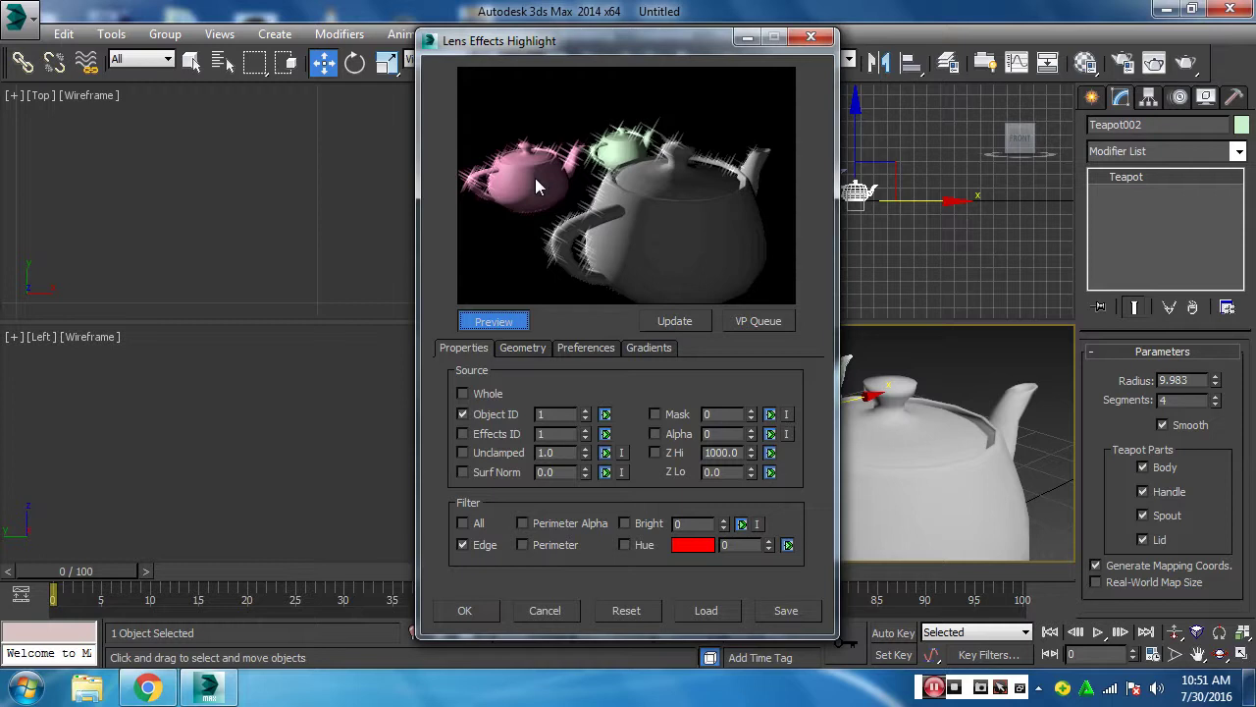
click(530, 349)
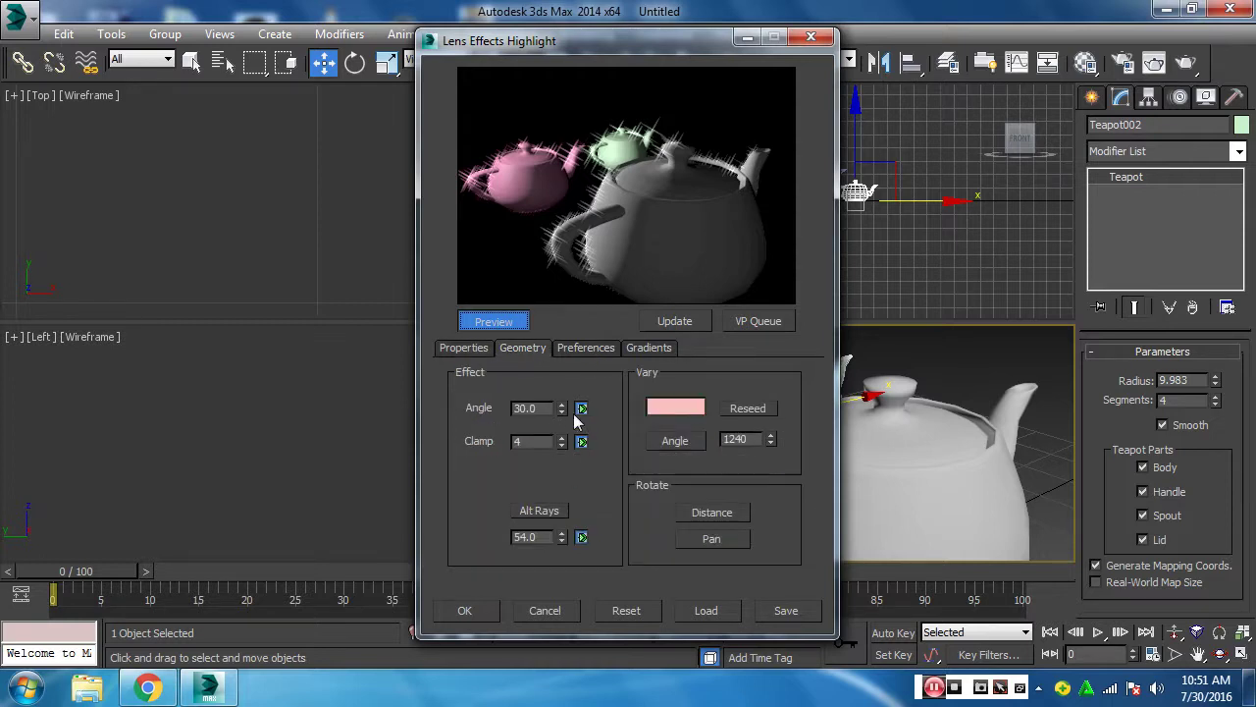
click(562, 404)
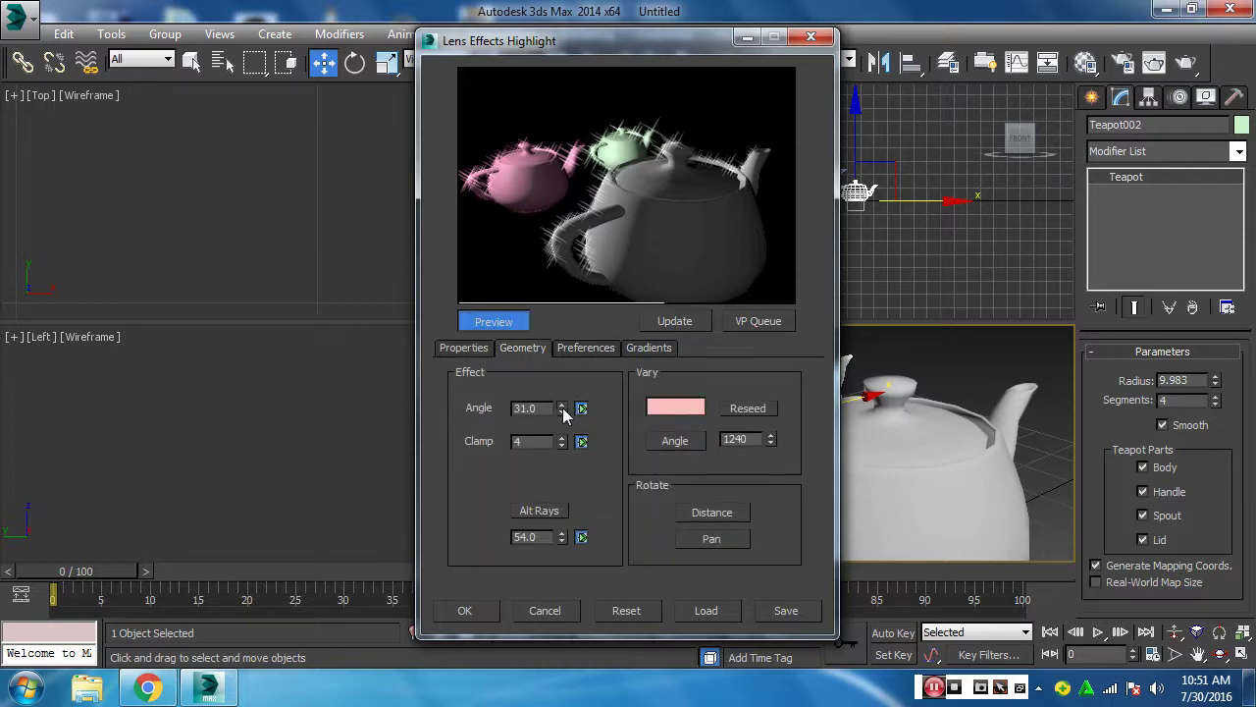
click(771, 436)
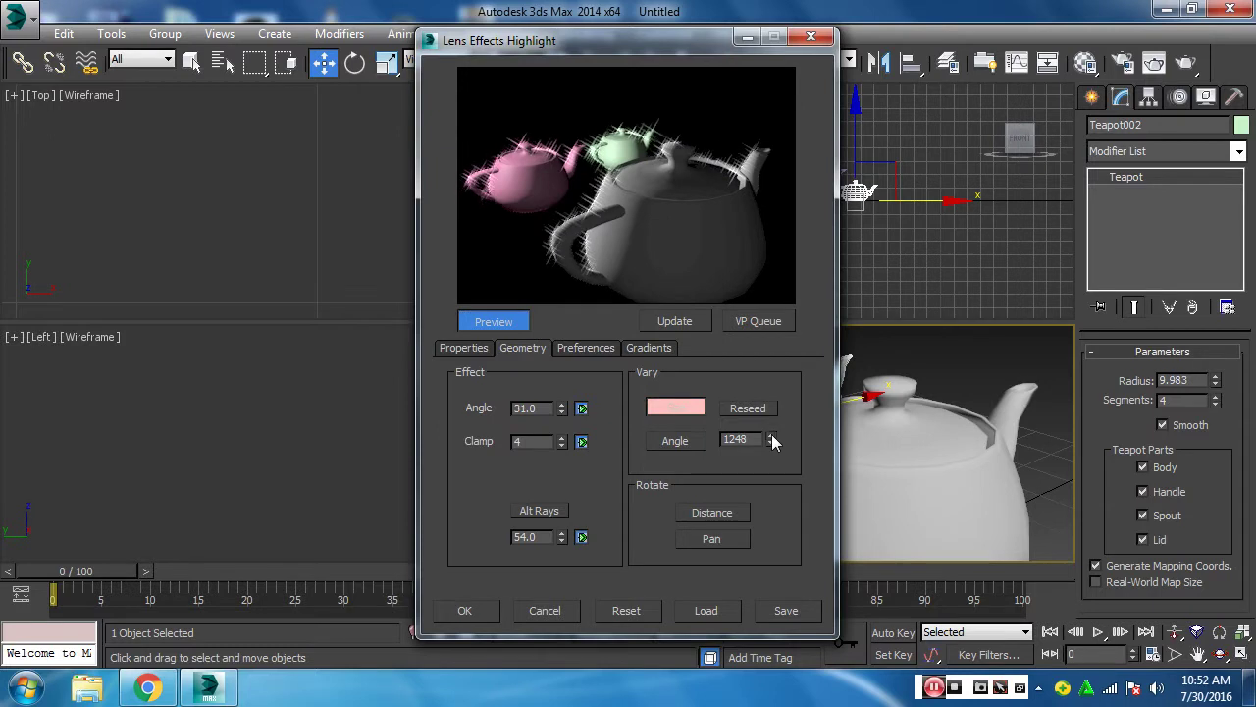
click(898, 633)
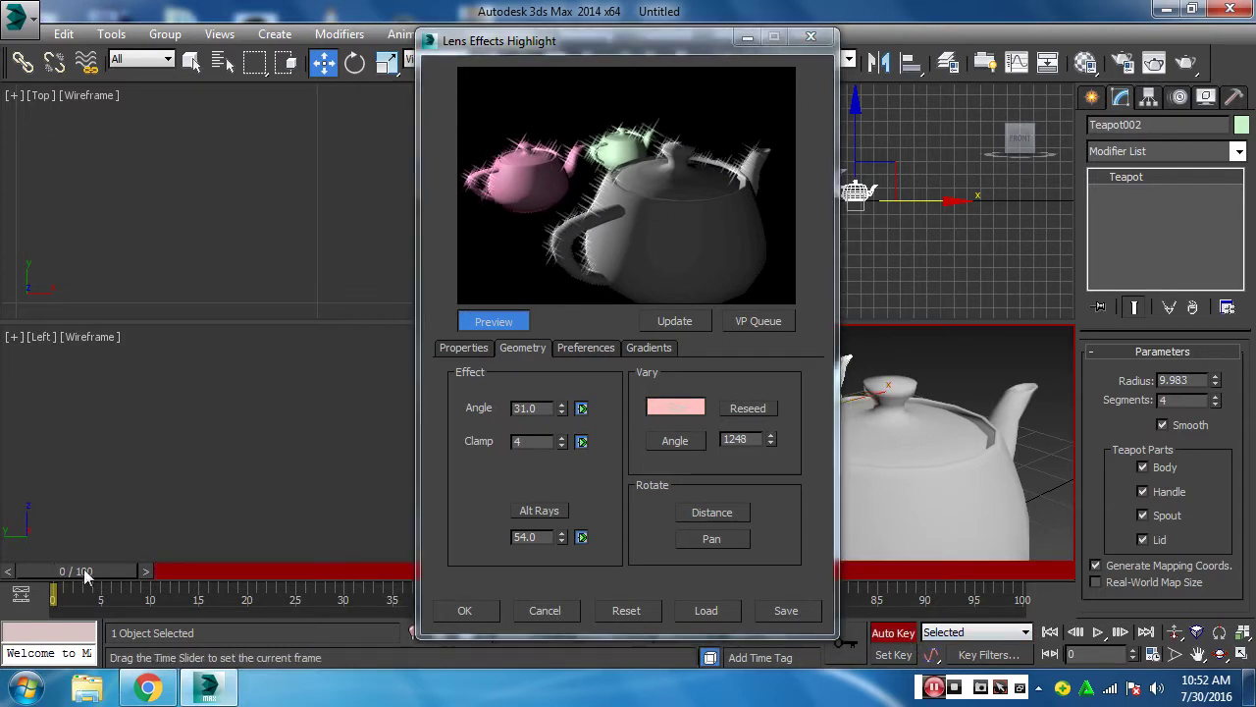
Step: At frame 20, enable Vary Angle and raise the seed to 1320
drag(85, 577, 263, 587)
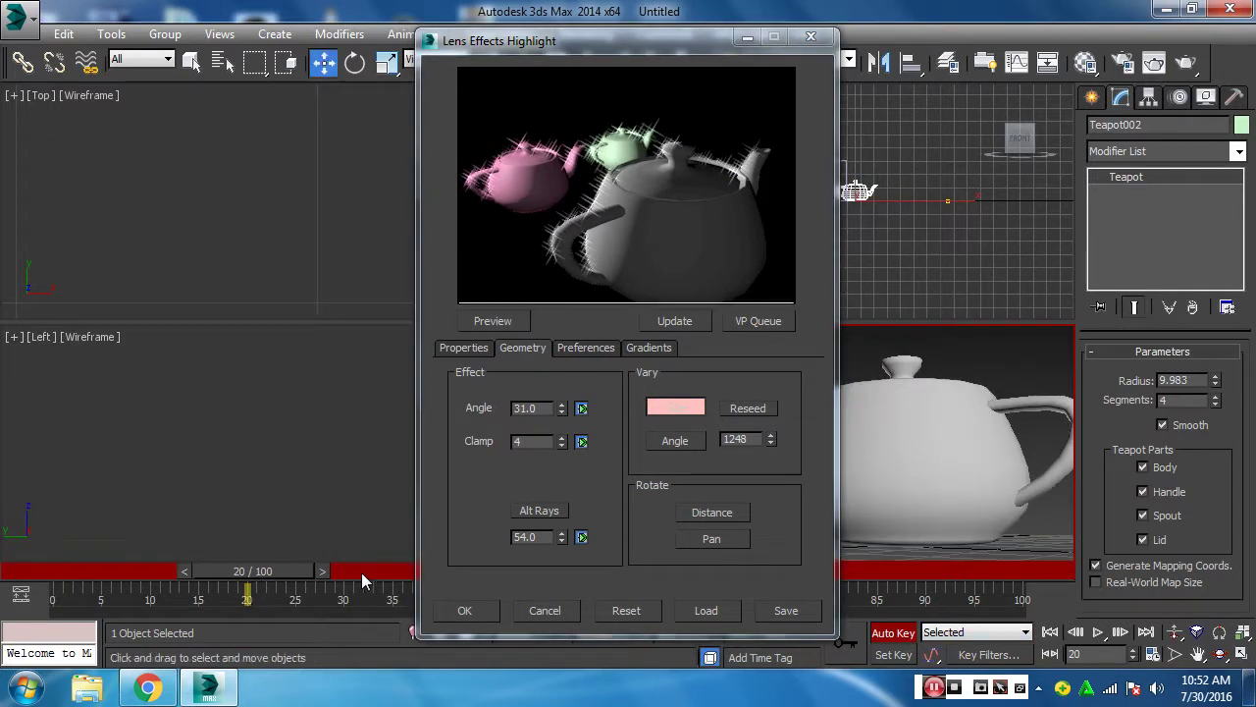
click(771, 436)
drag(771, 436, 778, 422)
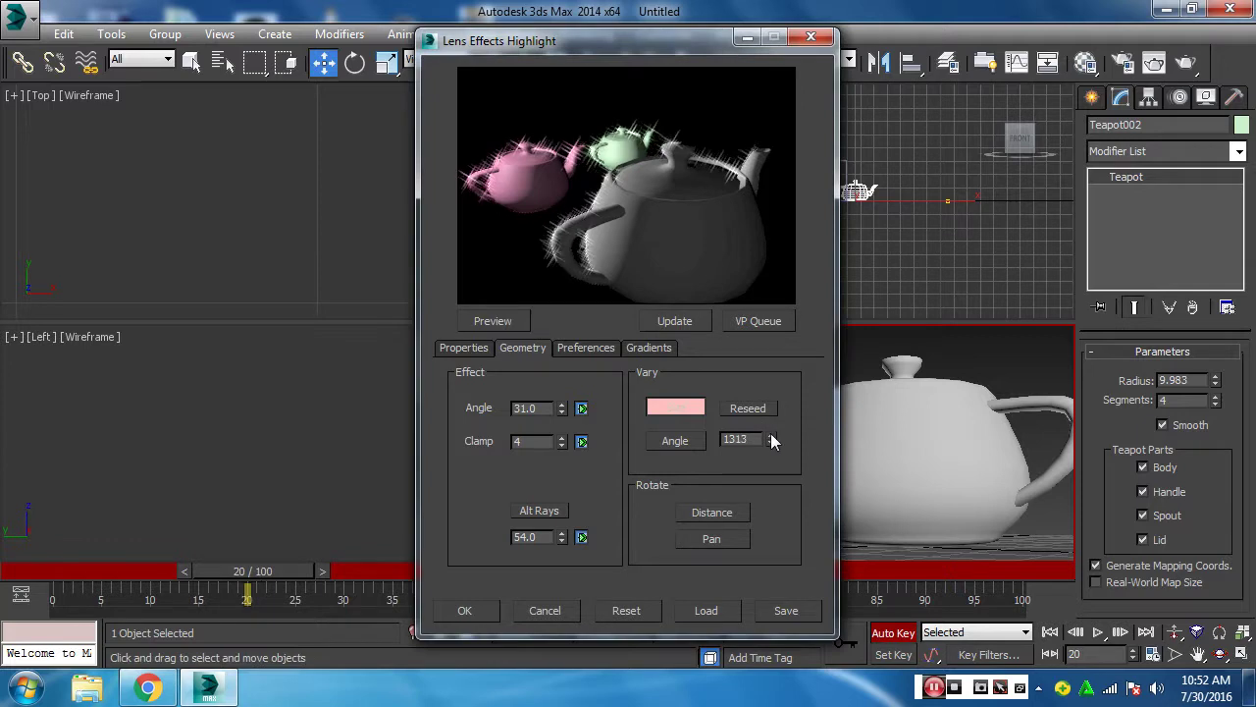
click(771, 437)
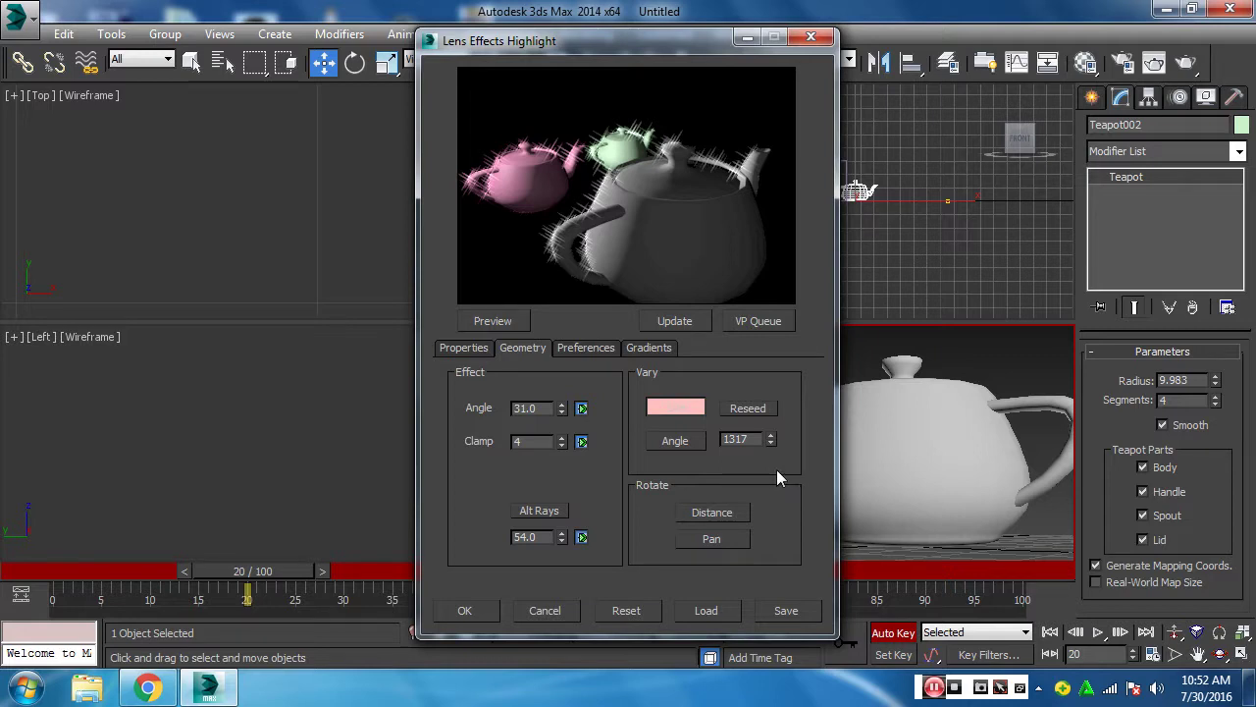
click(692, 447)
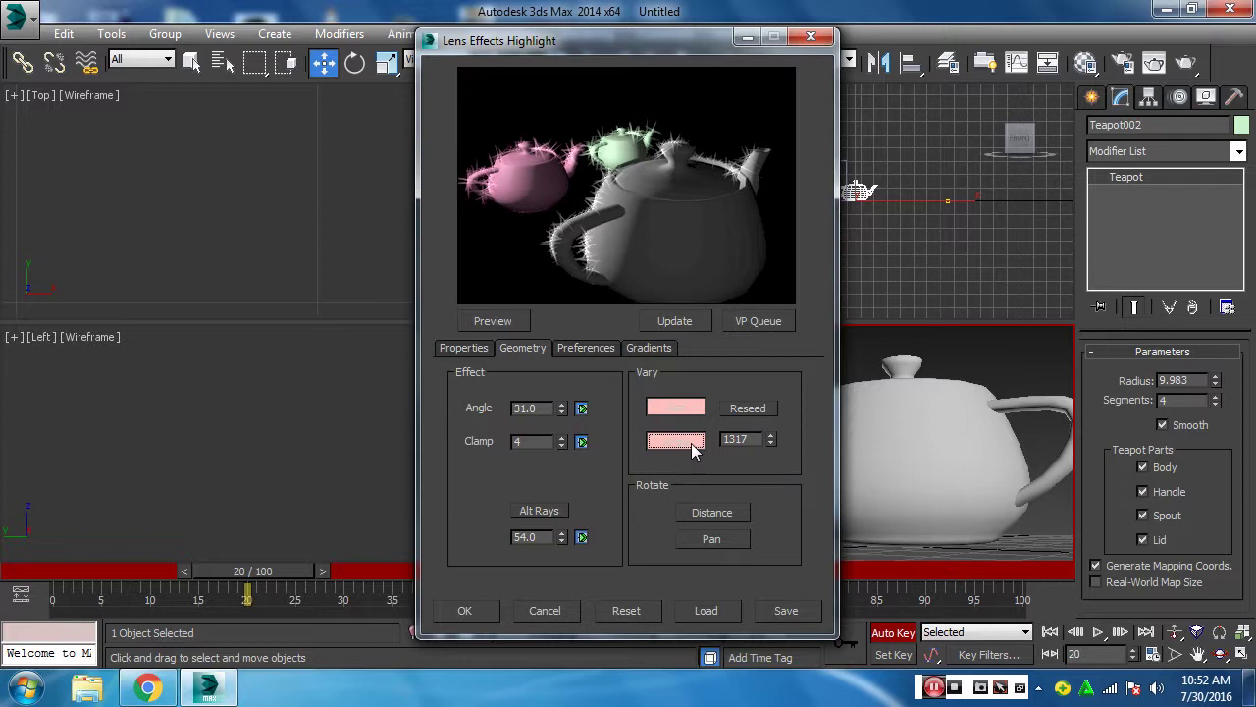
click(771, 436)
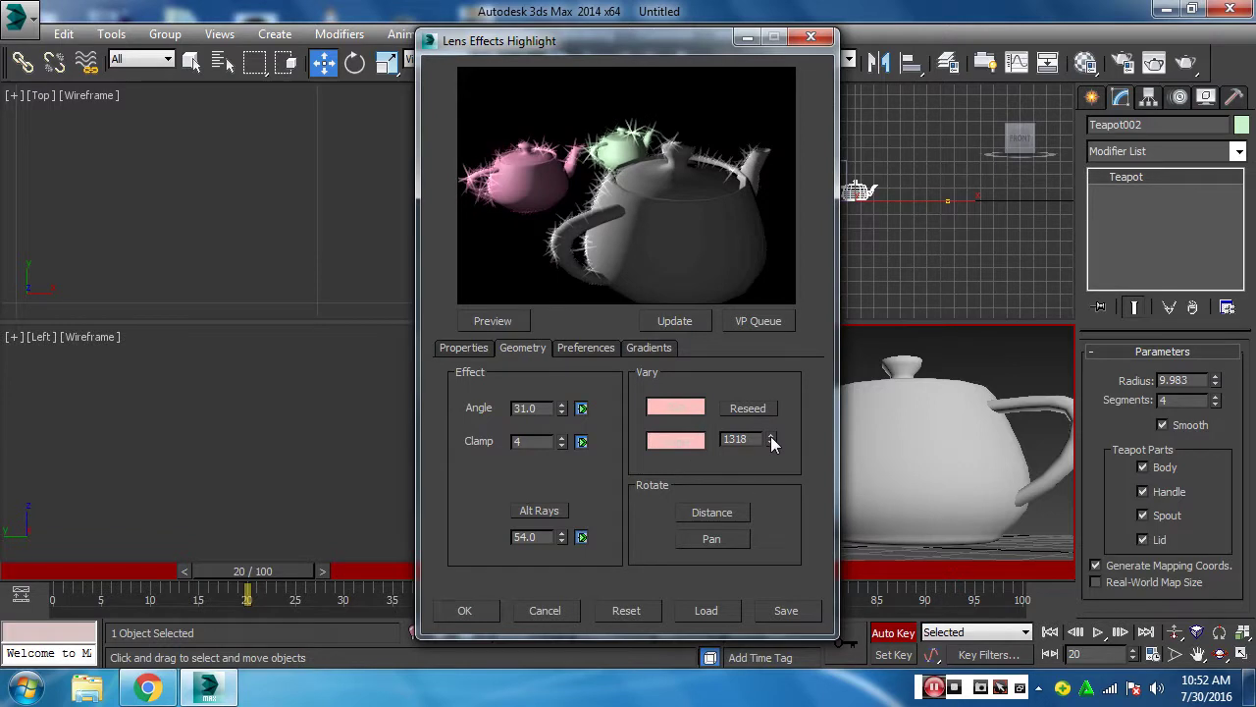
click(770, 436)
click(770, 436)
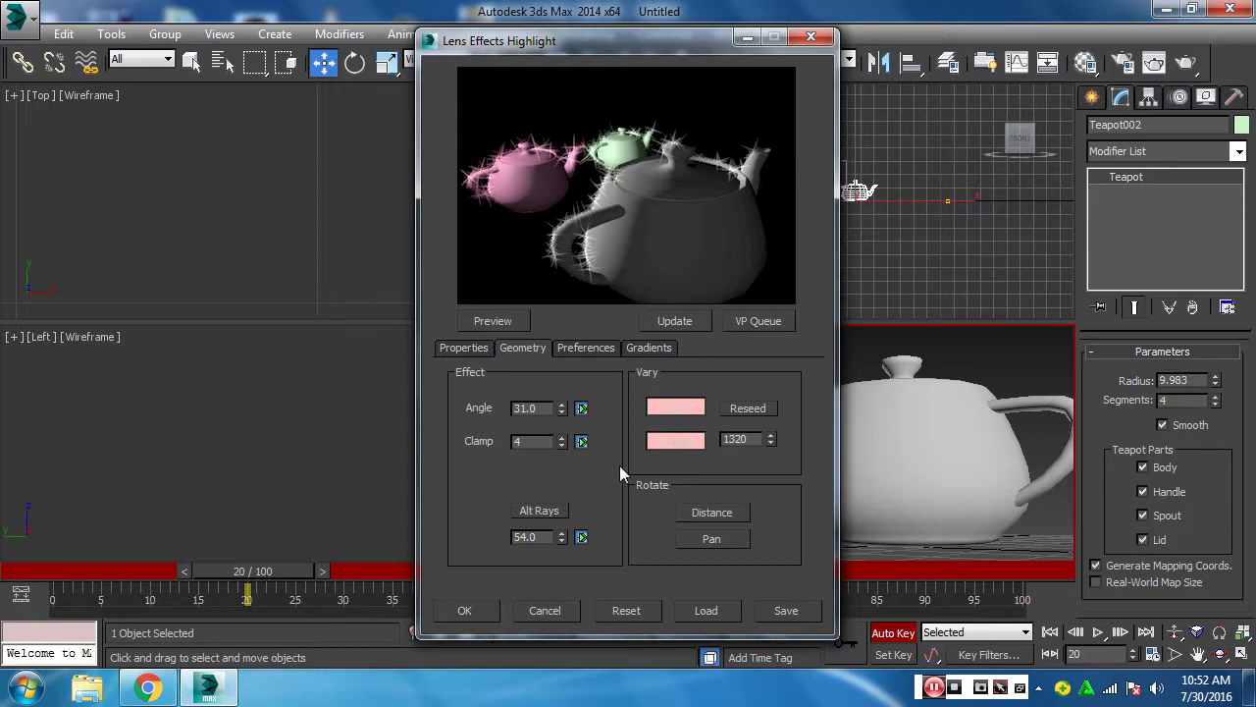
Step: Set the highlight Angle to 180 and close the setup with OK
click(561, 405)
click(561, 405)
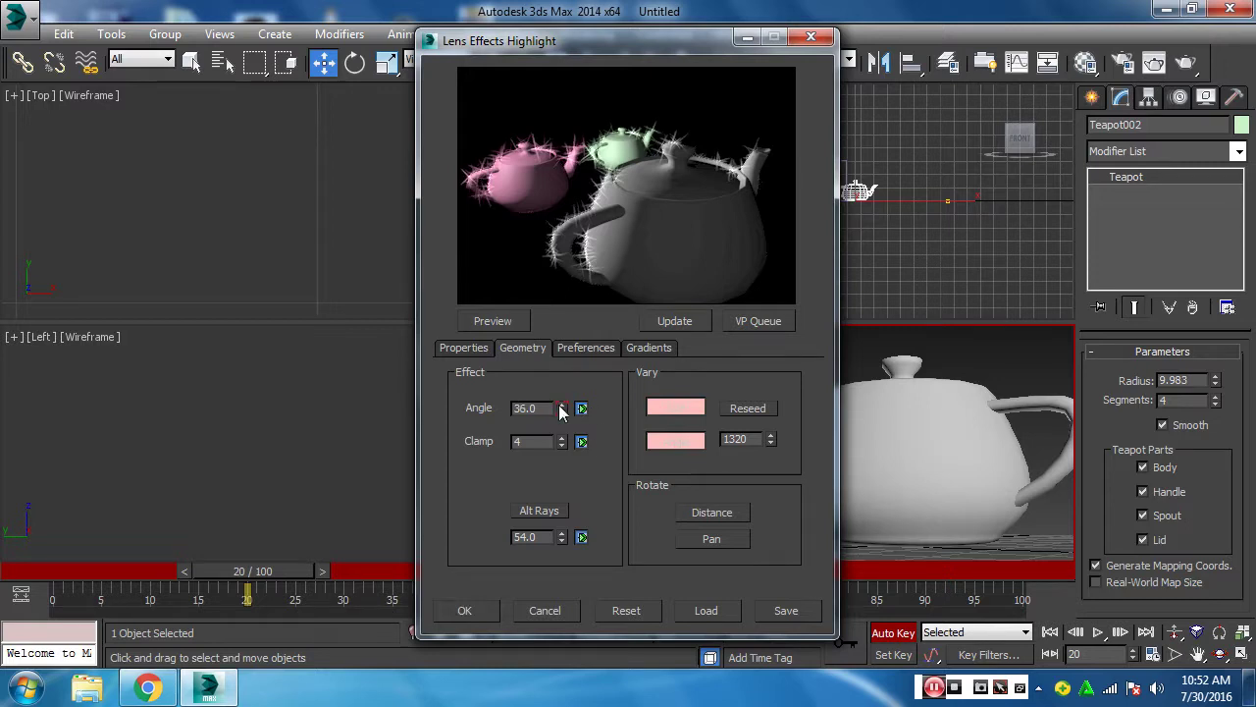
drag(561, 408, 562, 393)
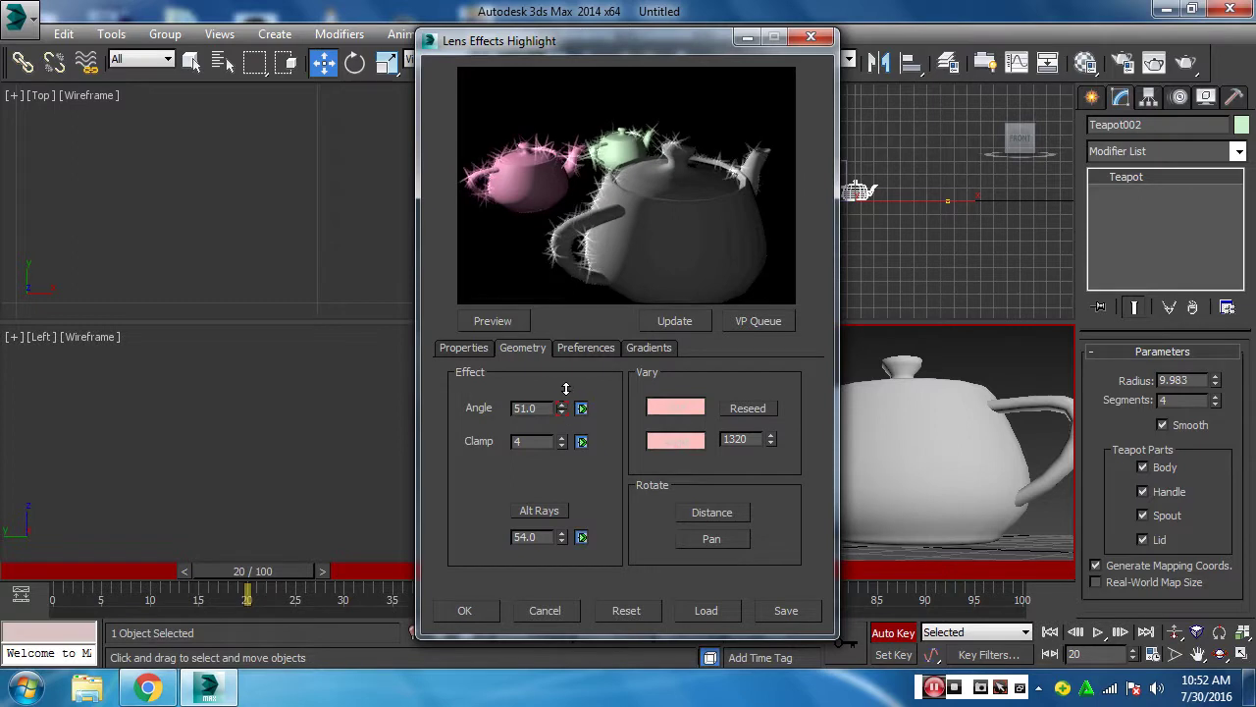
drag(576, 347, 566, 387)
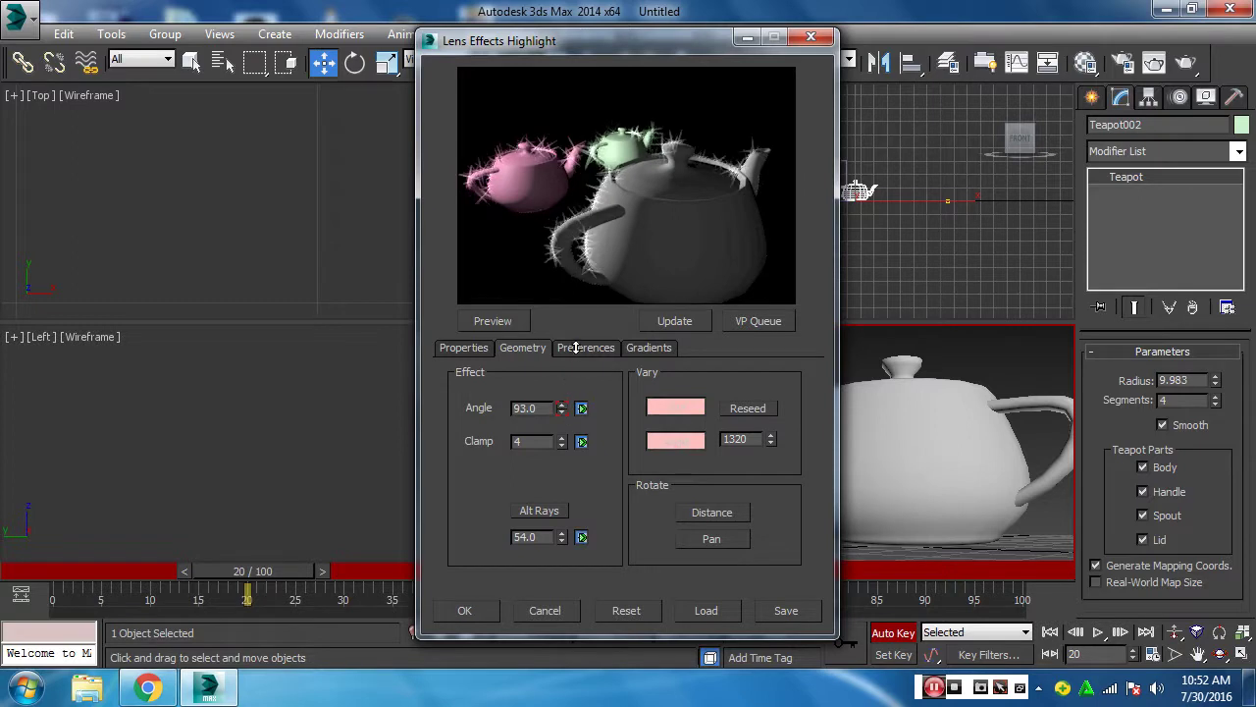
double_click(562, 405)
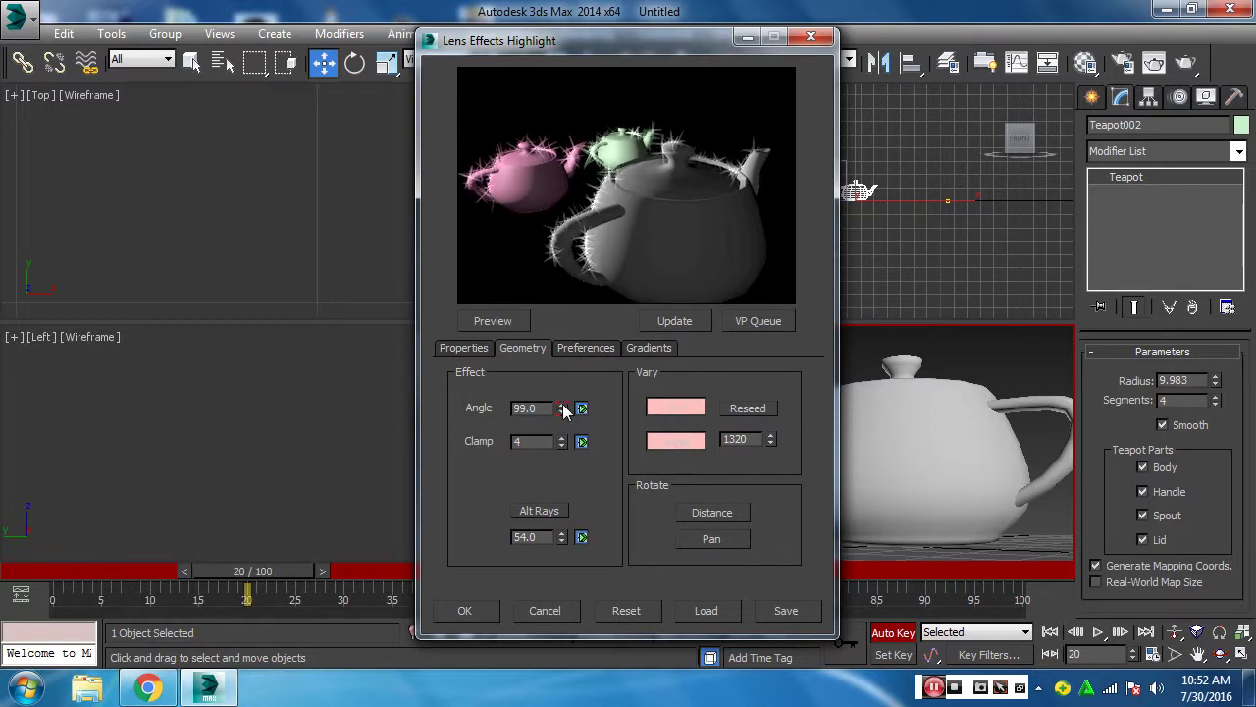
click(563, 405)
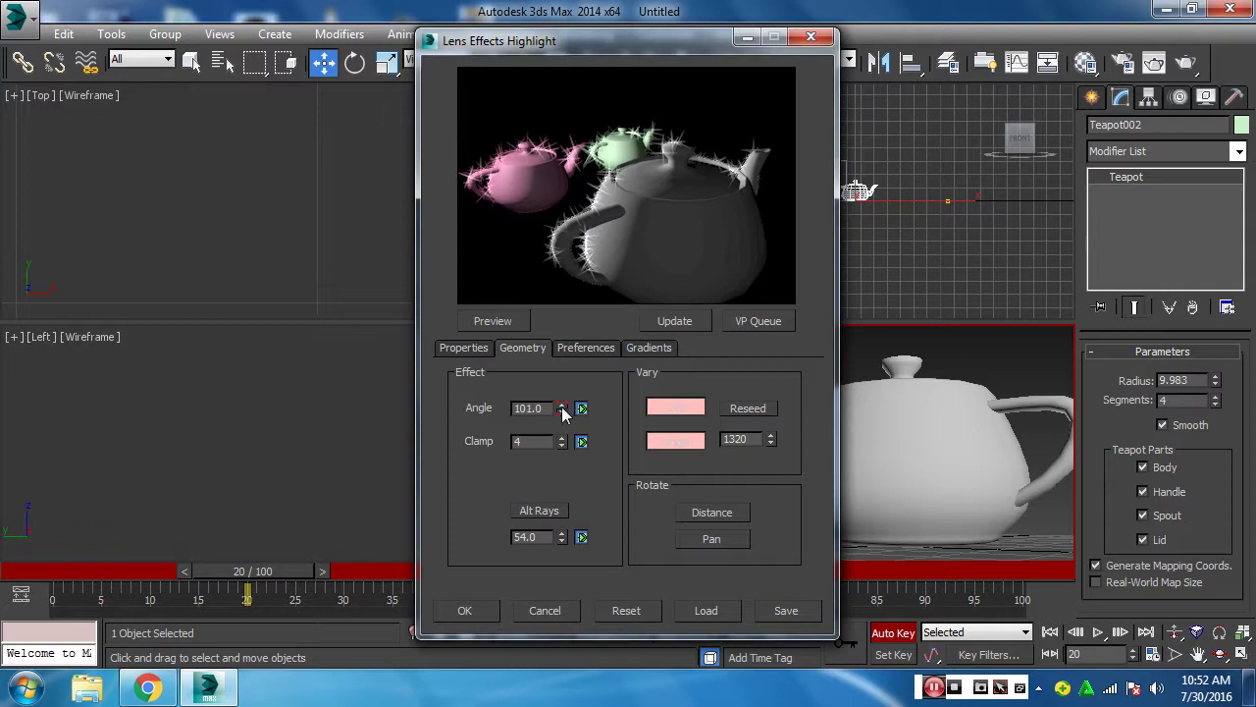
click(562, 406)
text(180)
click(546, 442)
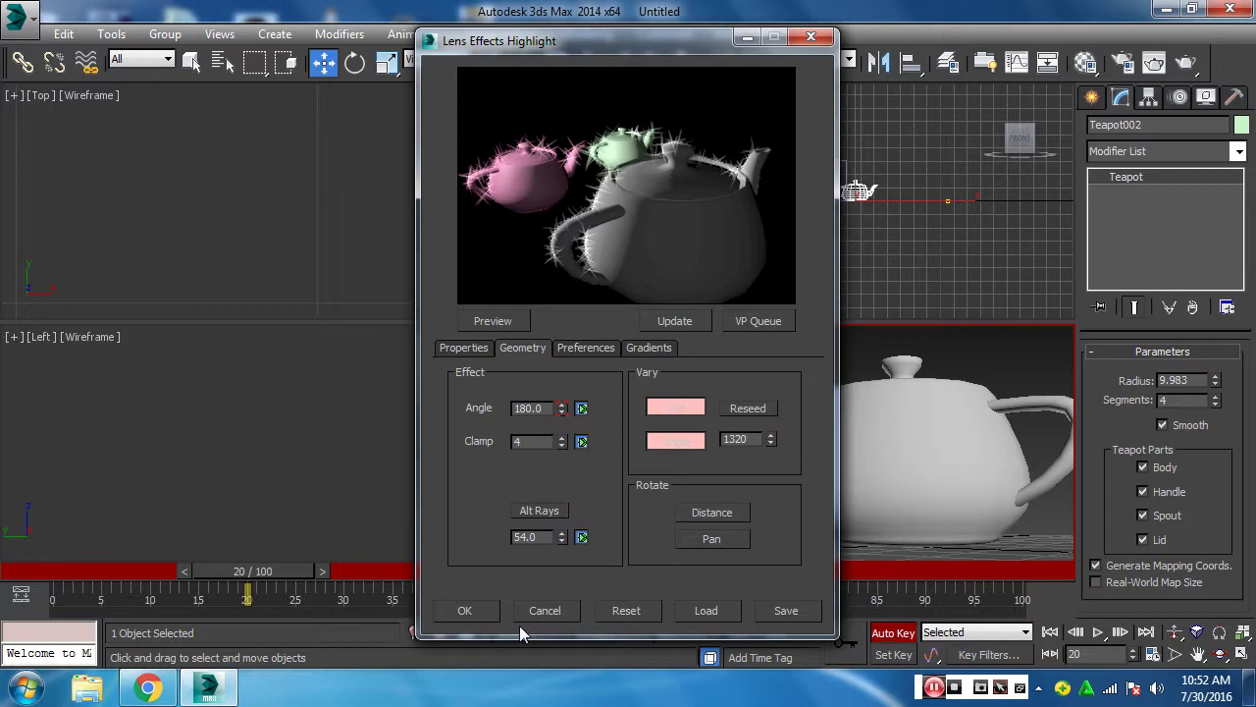
click(472, 613)
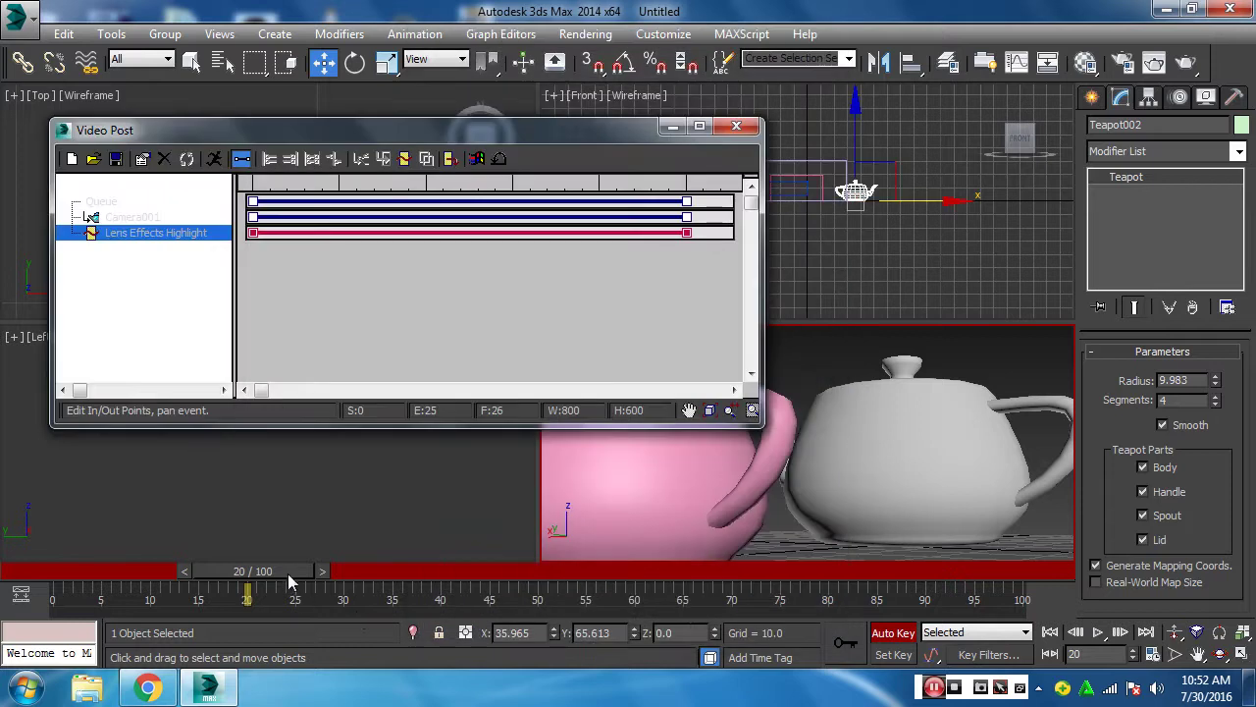
Step: Move the time slider back to frame 0 and switch Auto Key off
drag(289, 579, 86, 589)
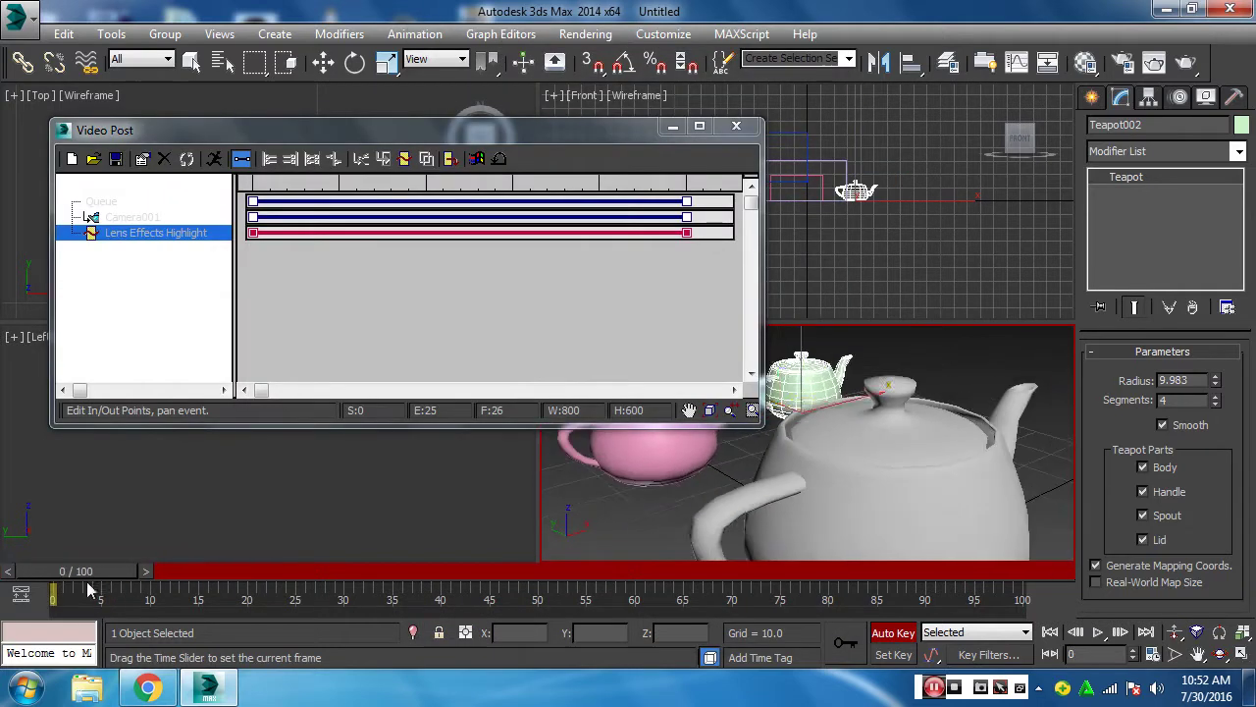
key(w)
click(154, 316)
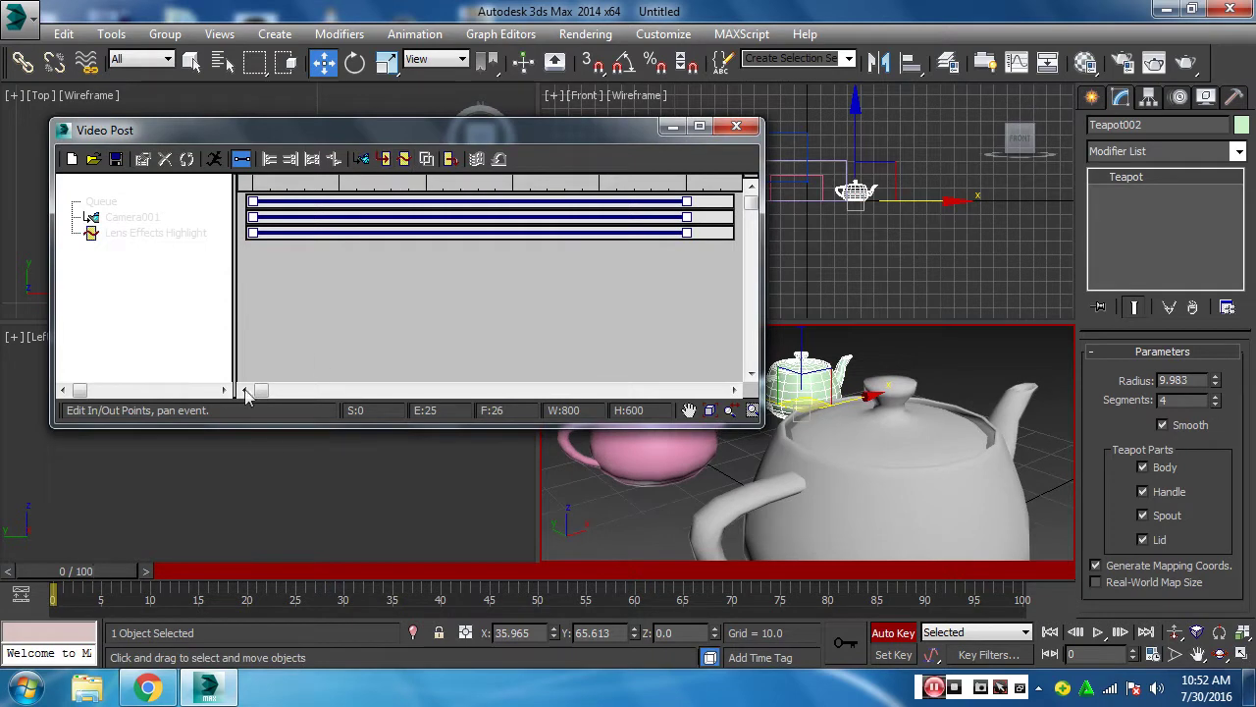
click(890, 633)
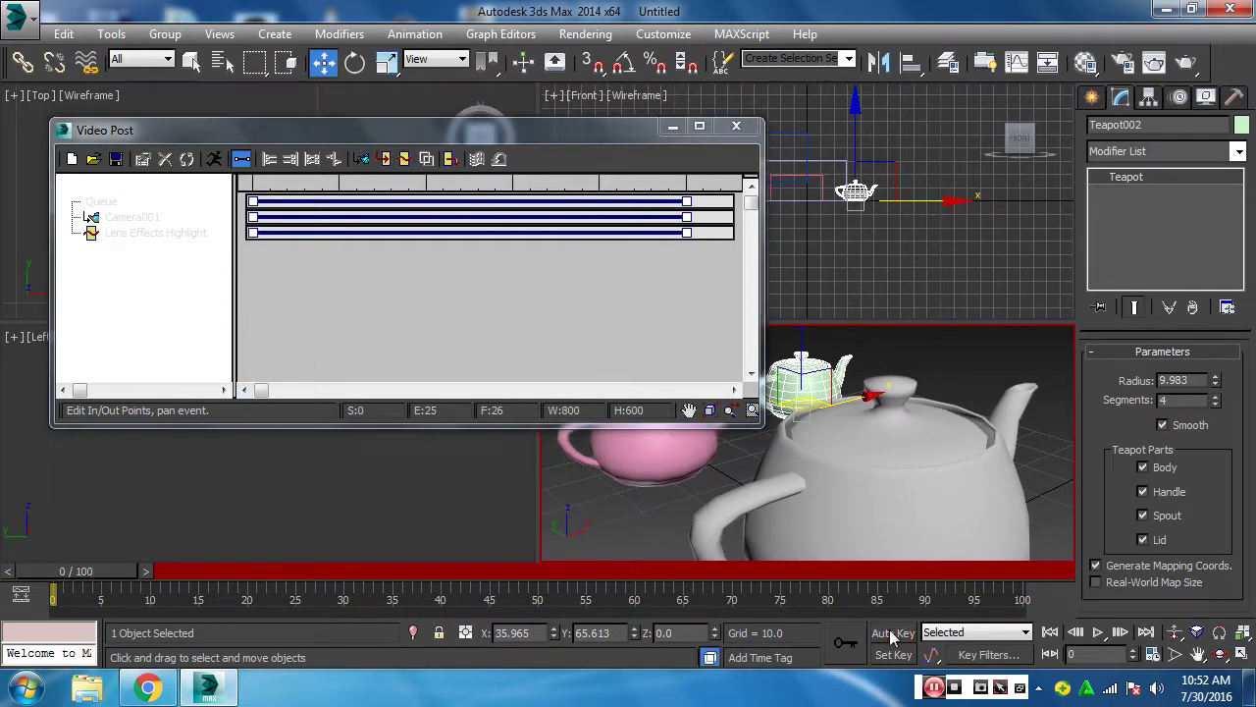
click(497, 37)
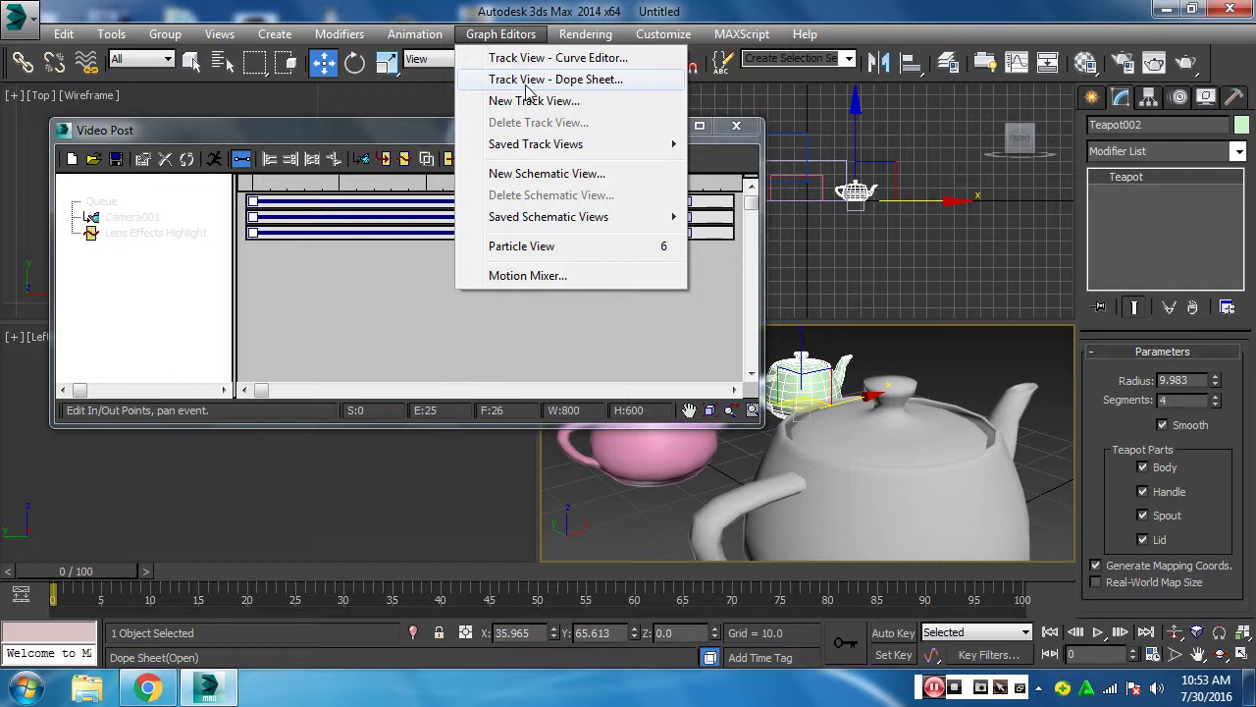
Step: Open Track View - Dope Sheet, resize and position it, then reopen the Lens Effects Highlight event
click(530, 80)
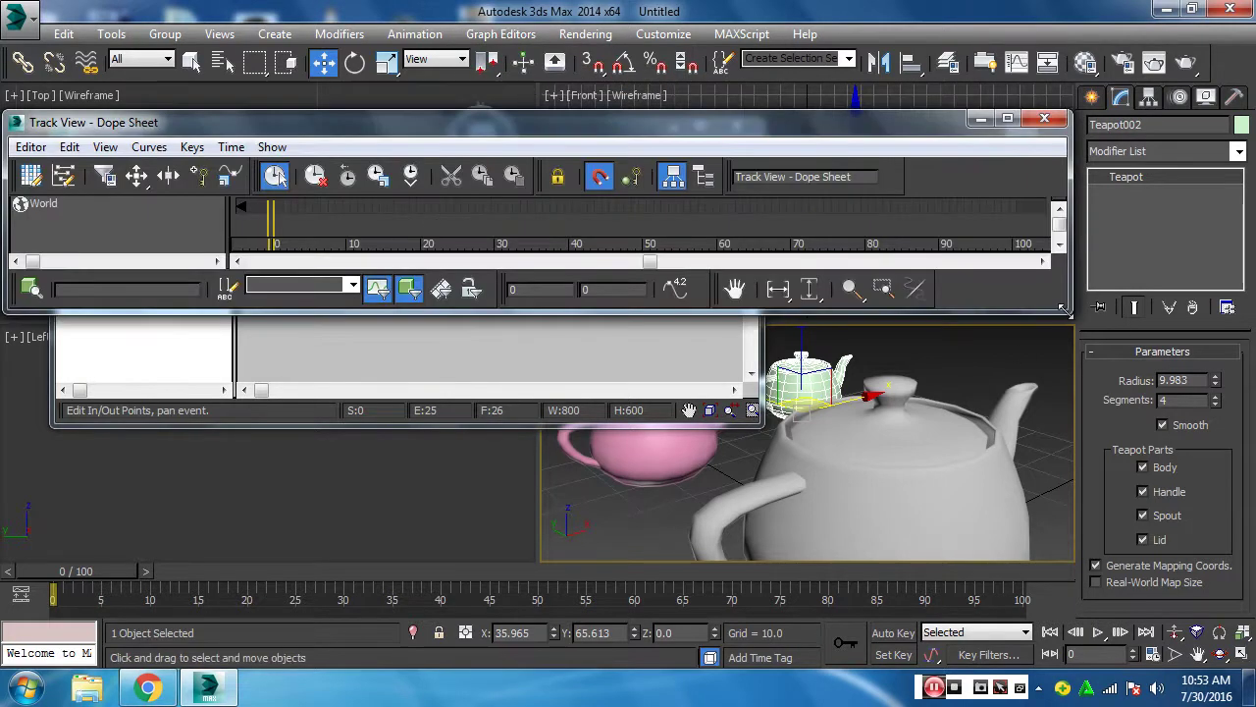
drag(1068, 311, 1078, 495)
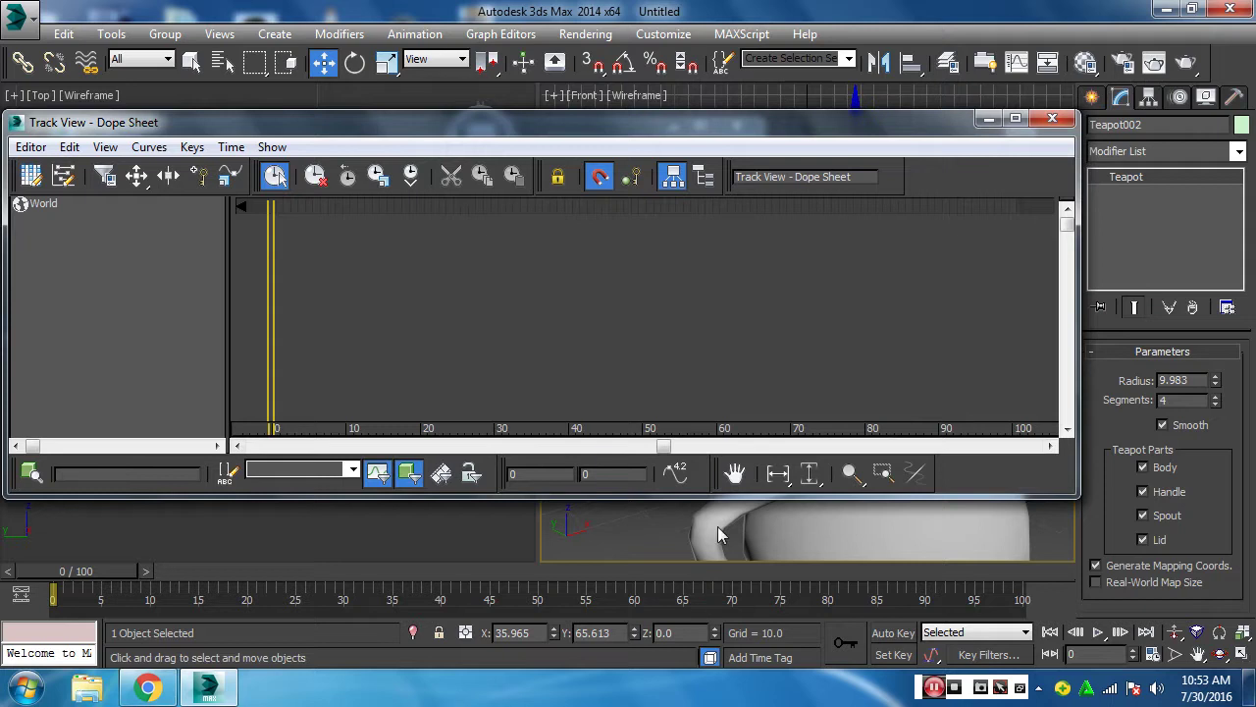
drag(576, 145, 587, 461)
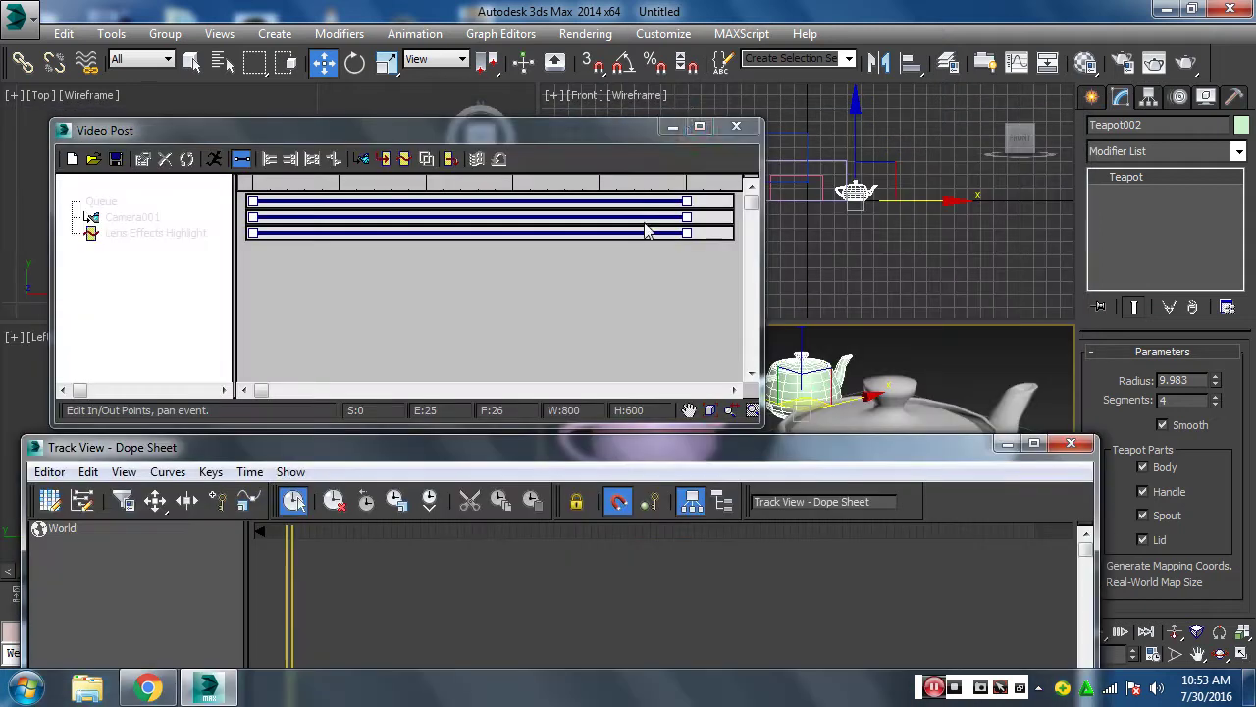
click(751, 122)
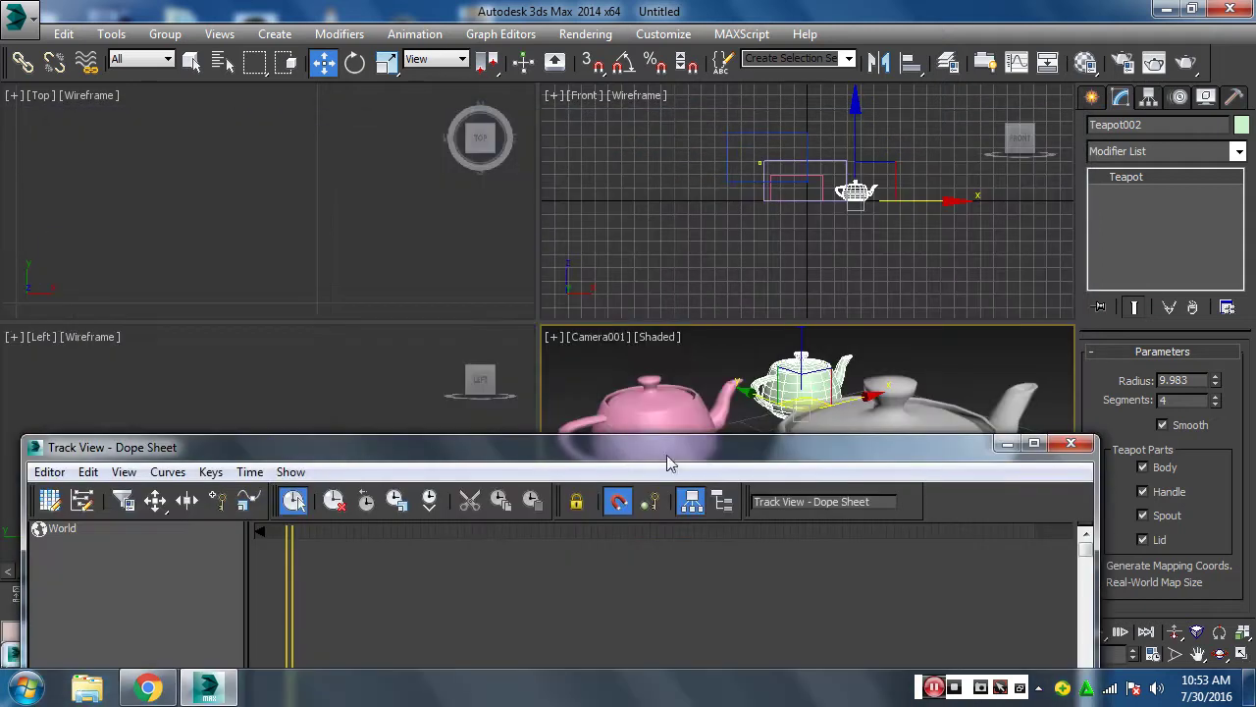
click(944, 411)
drag(734, 380, 757, 183)
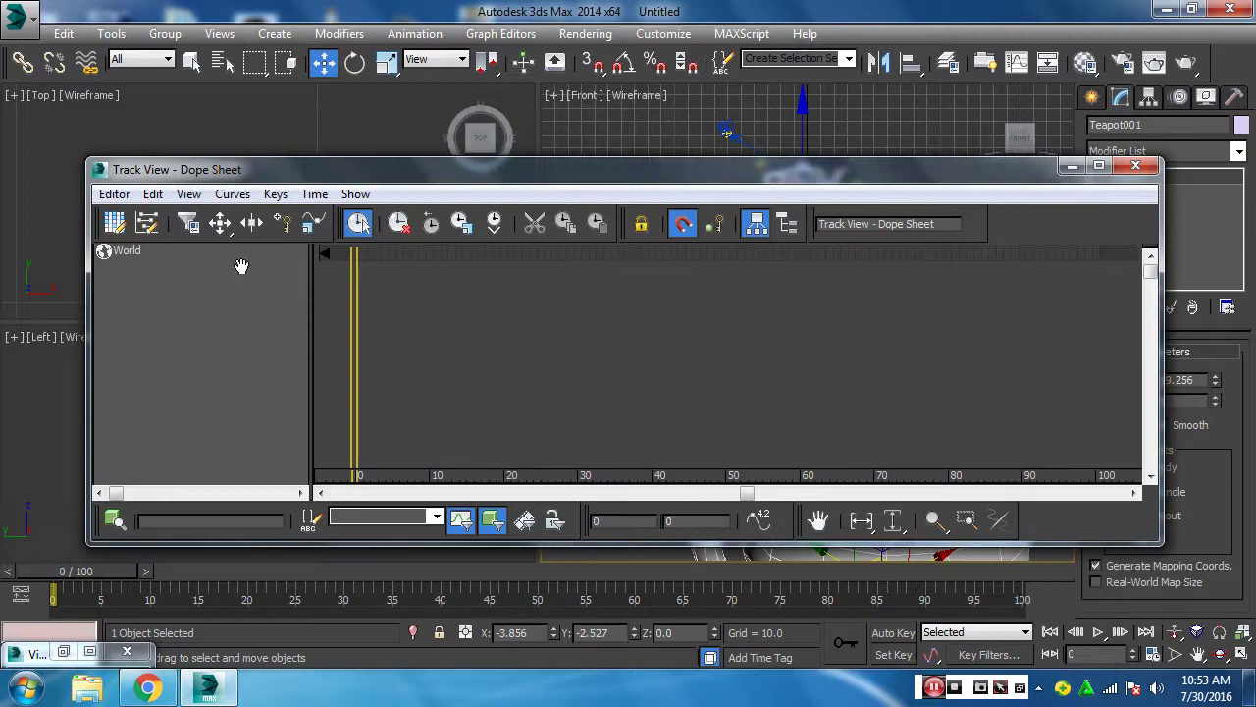
click(116, 195)
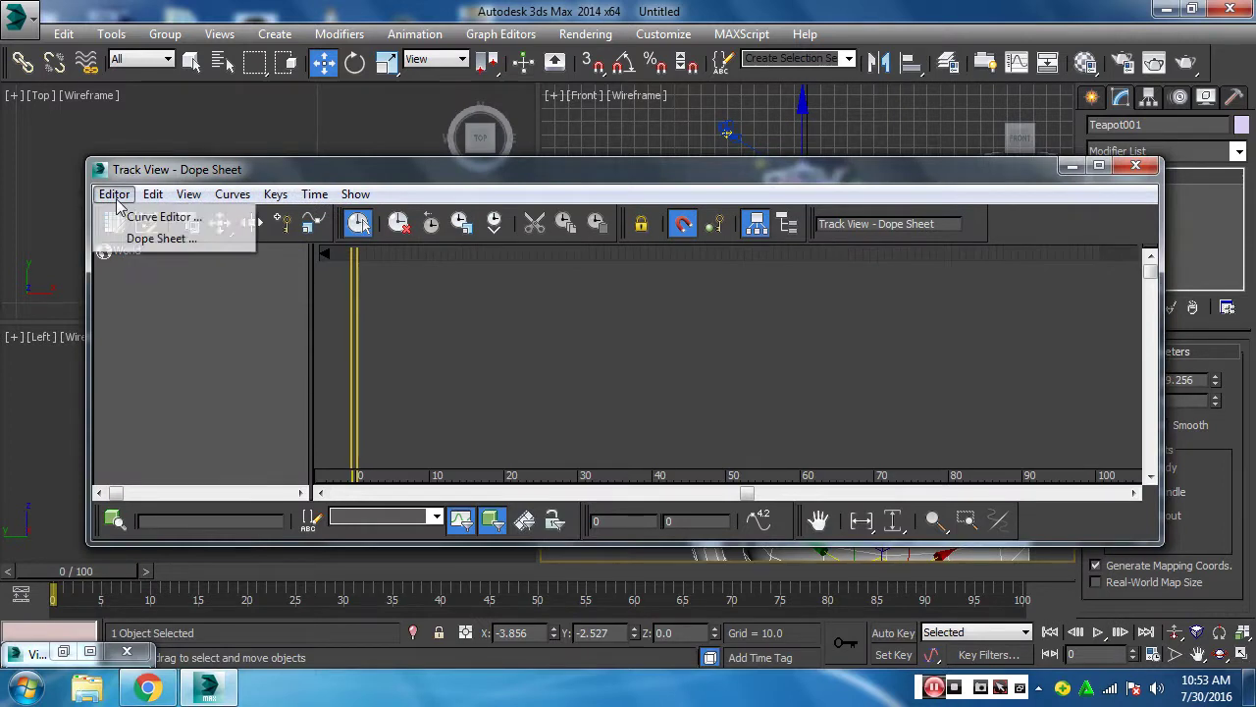
click(116, 196)
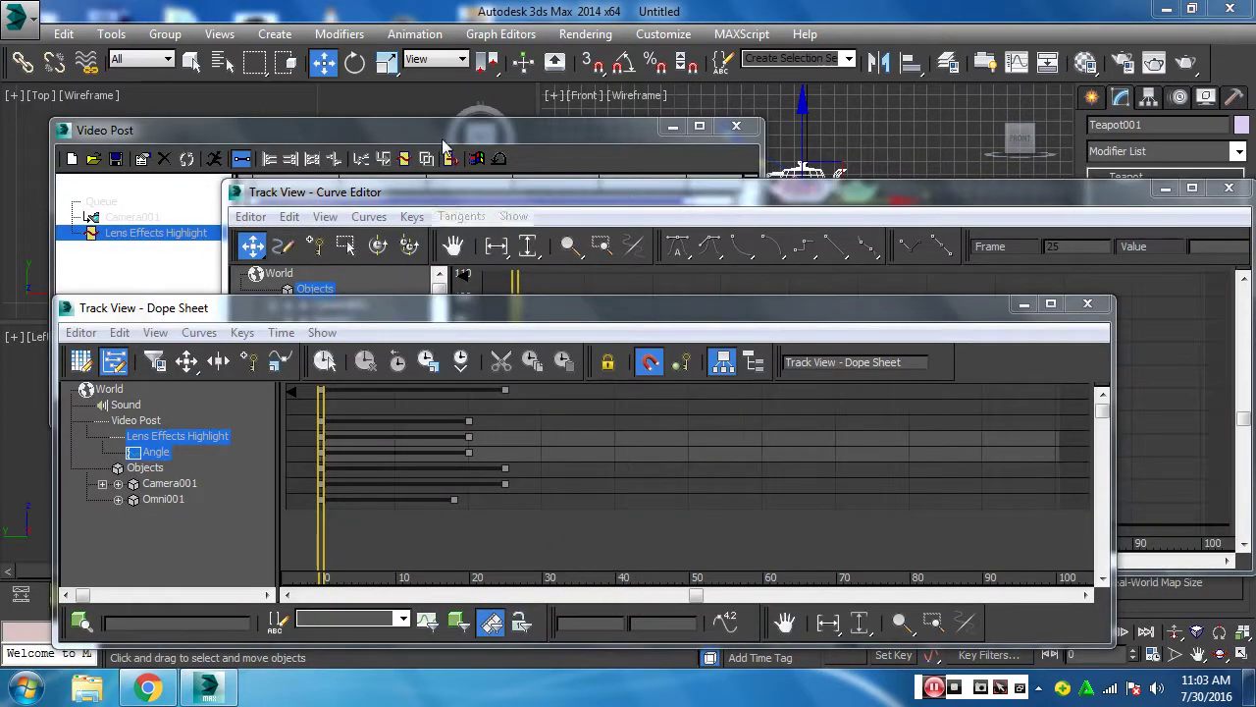
click(147, 234)
double_click(169, 244)
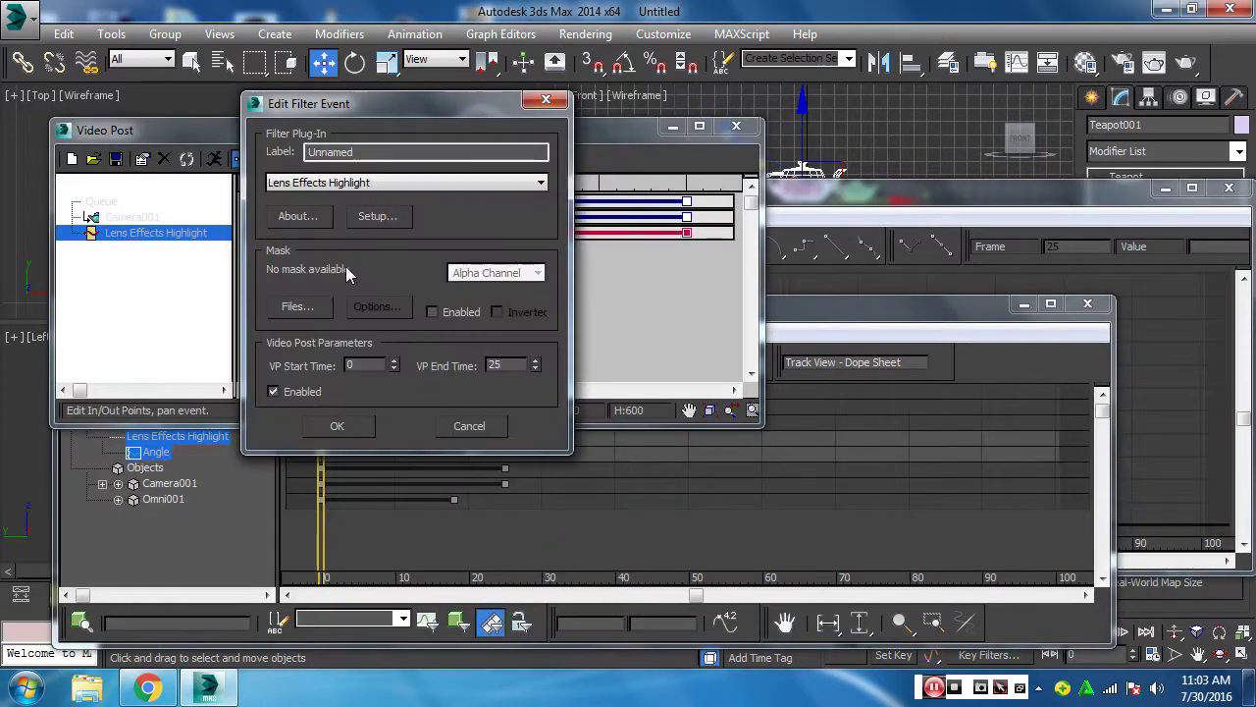
Step: In the highlight setup, toggle the Angle track's Track View visibility off and back on
click(365, 216)
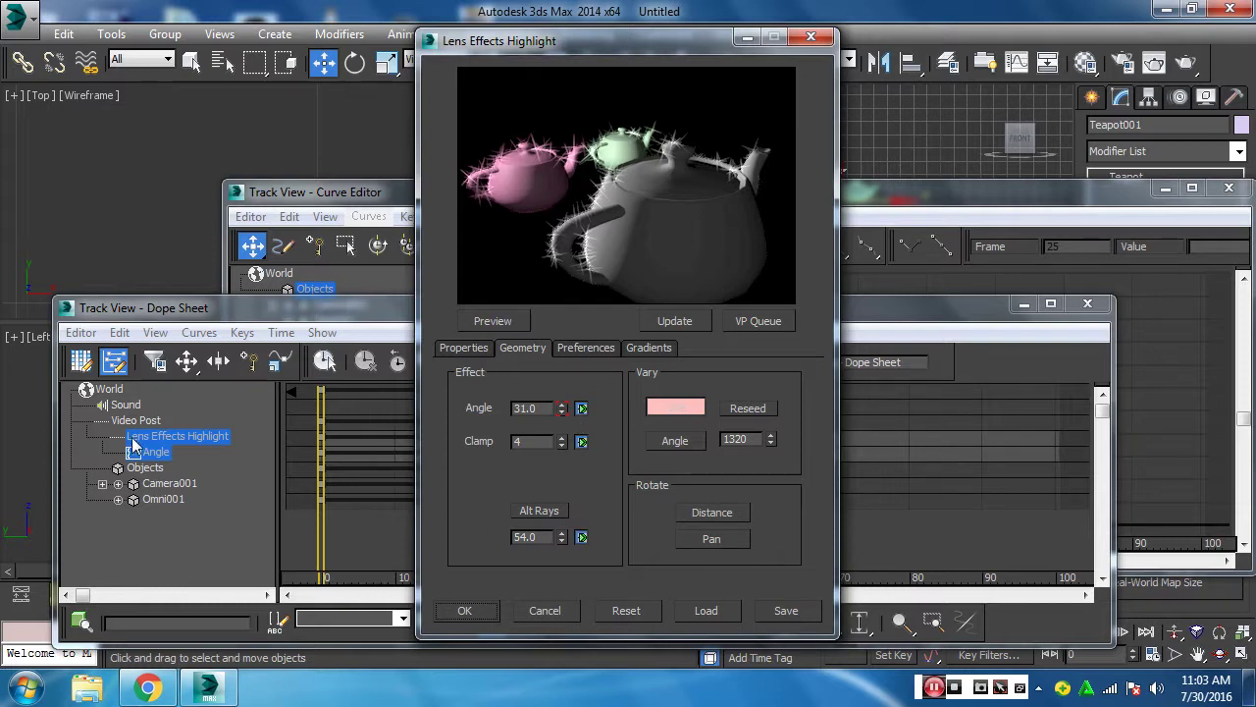
click(582, 408)
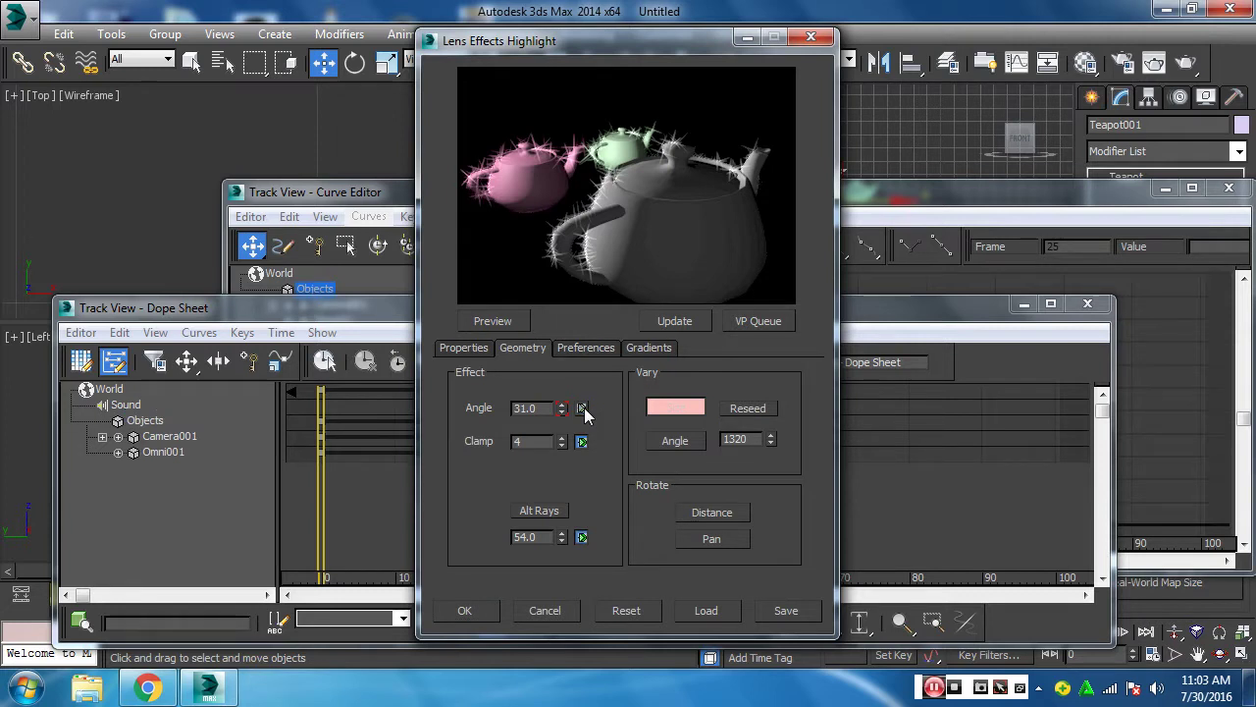
click(582, 409)
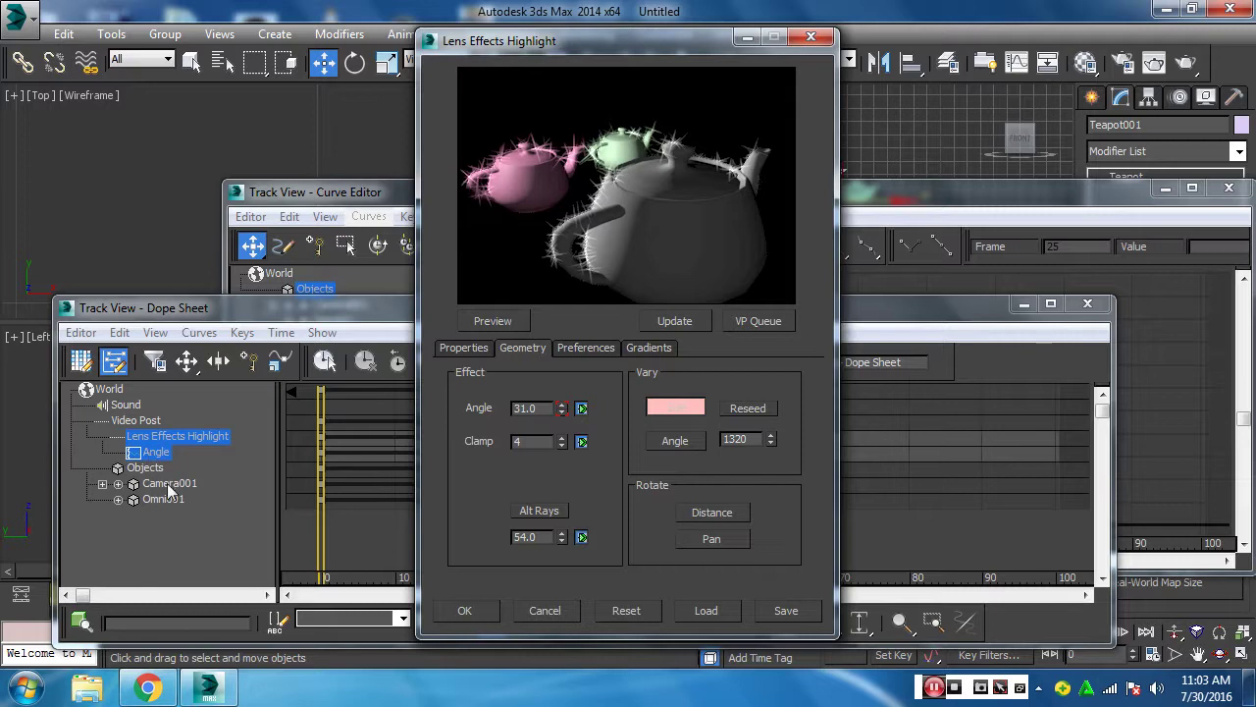
Step: Close the Lens Effects Highlight and Edit Filter Event dialogs
click(212, 310)
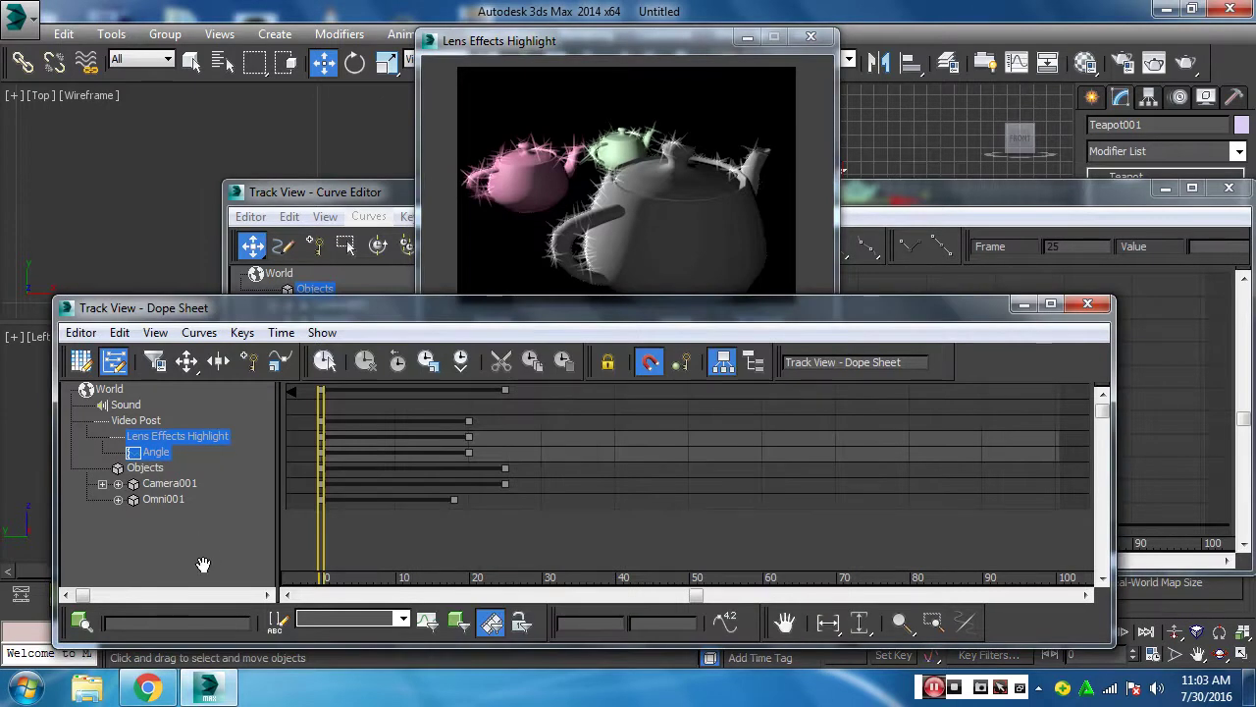
click(648, 44)
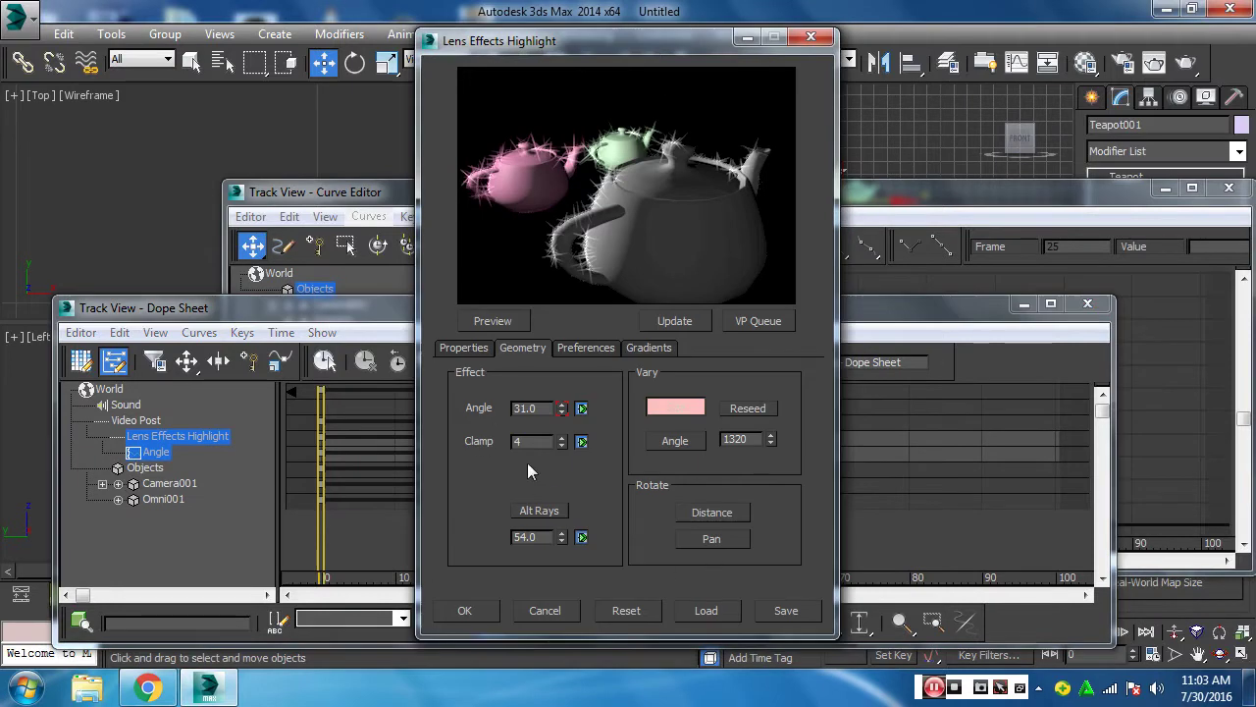
click(470, 610)
click(498, 548)
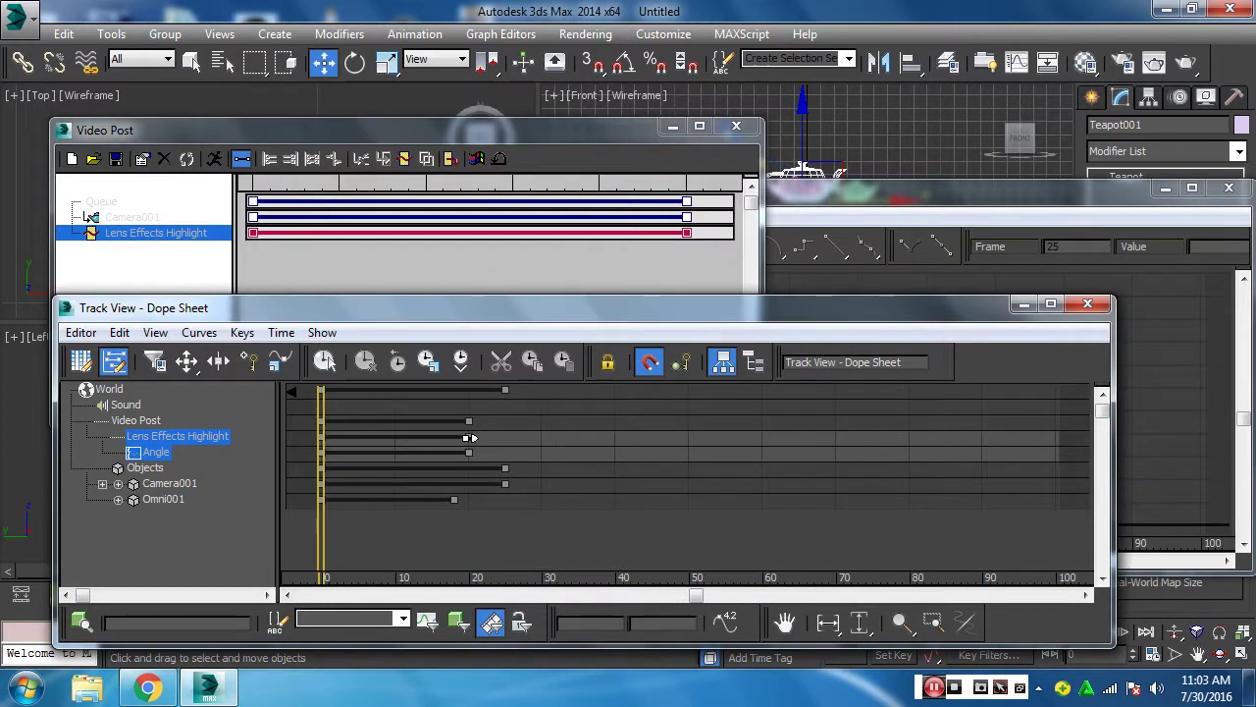
Step: Extend the Lens Effects Highlight and Angle range bars in the Dope Sheet, select those tracks, and bring up the Curve Editor
mouse_move(470, 438)
mouse_down()
mouse_move(424, 438)
mouse_move(499, 454)
mouse_up()
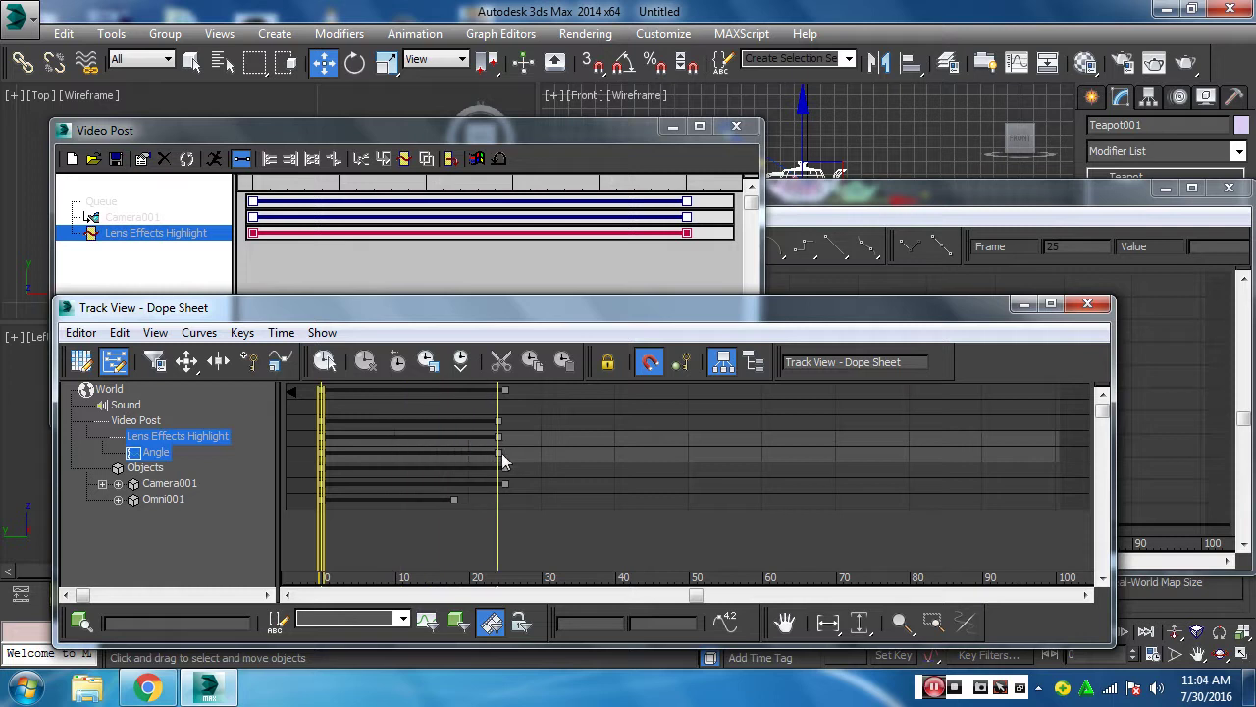
click(175, 442)
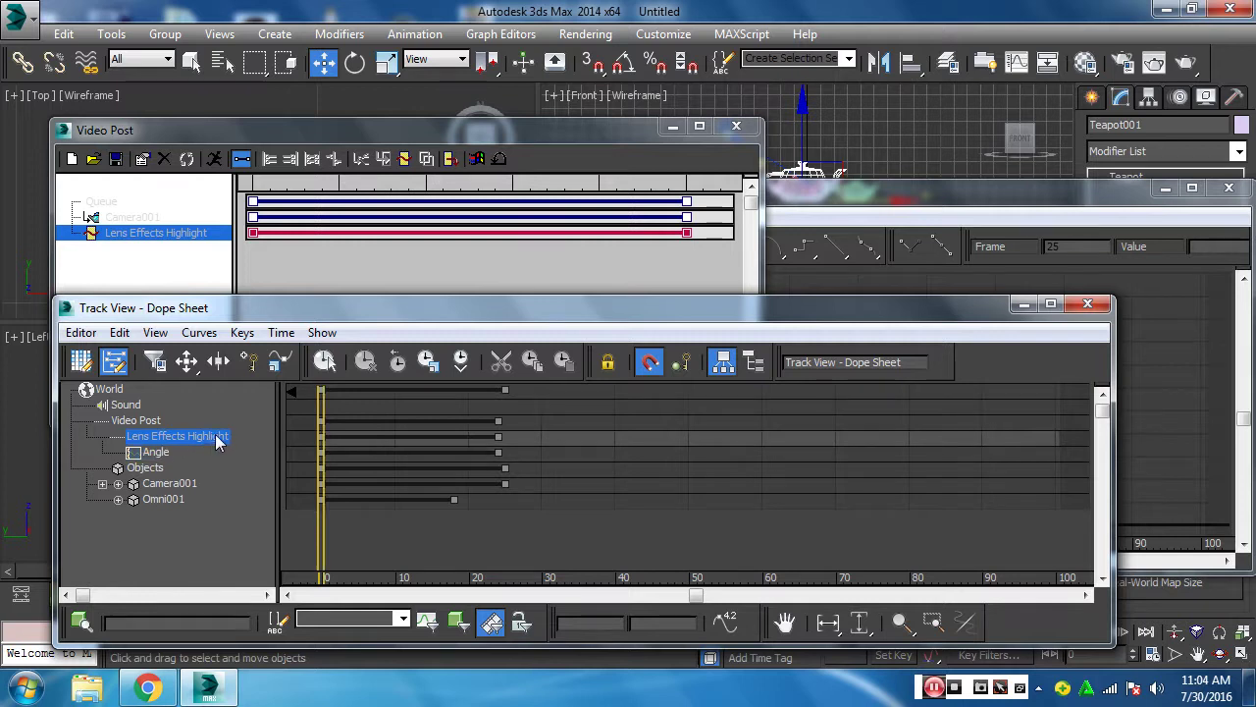
click(157, 453)
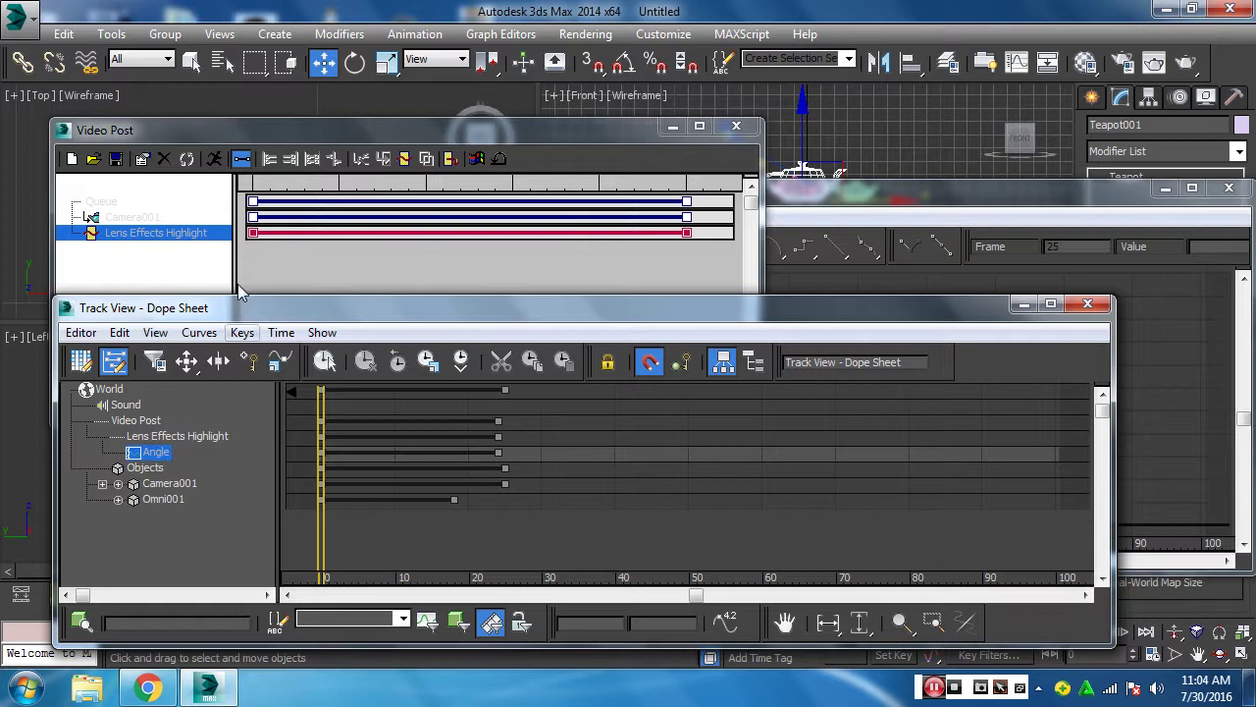
click(776, 192)
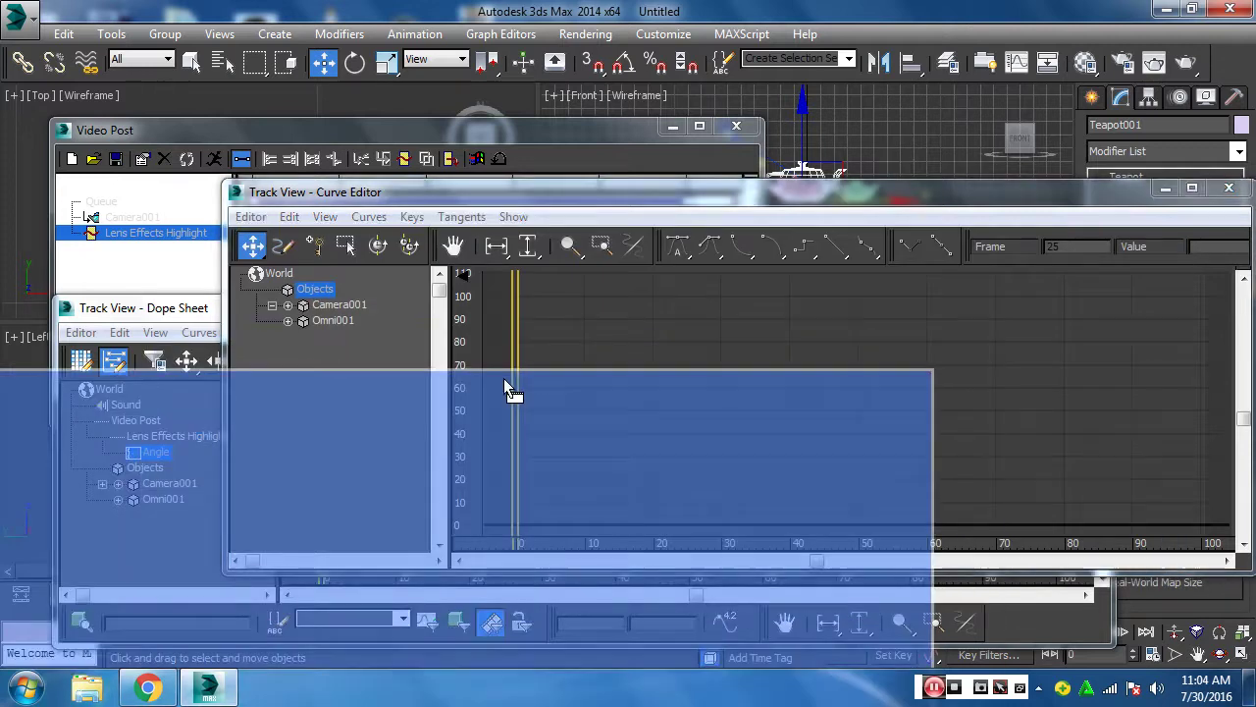
Step: Enable Transforms and Keyable under the Curve Editor's Show > Auto Expand
drag(829, 196, 611, 386)
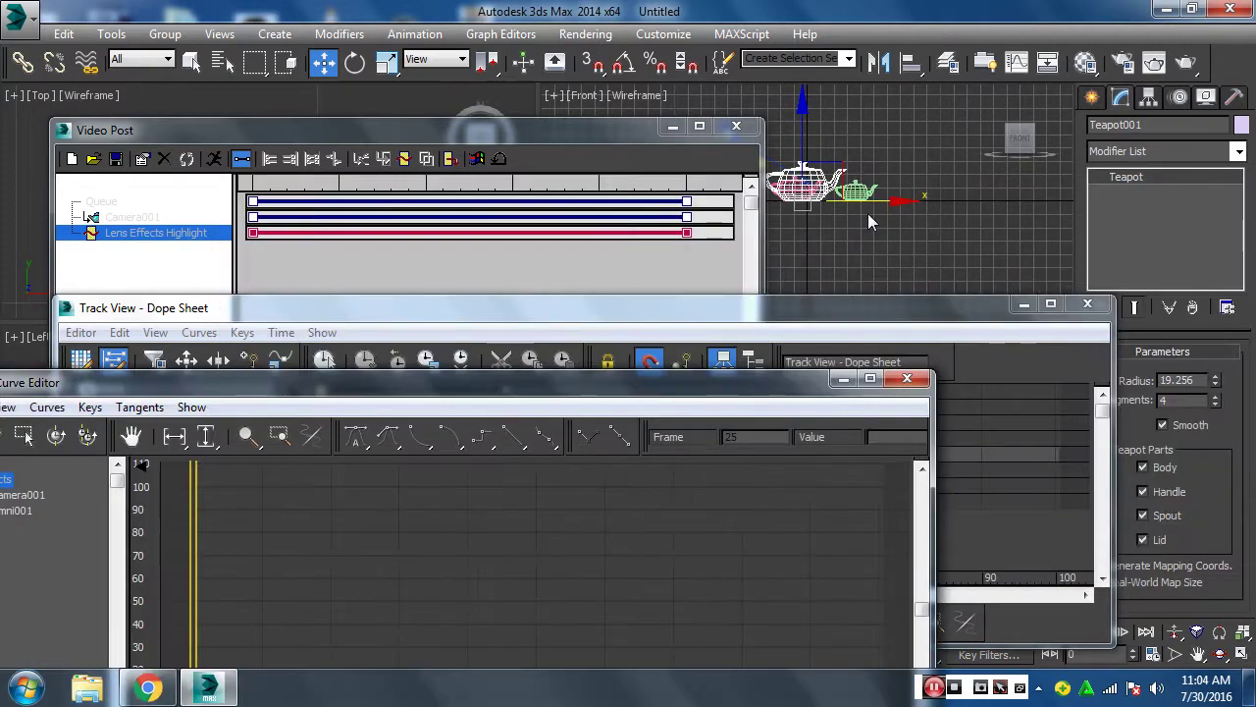
drag(628, 387, 938, 258)
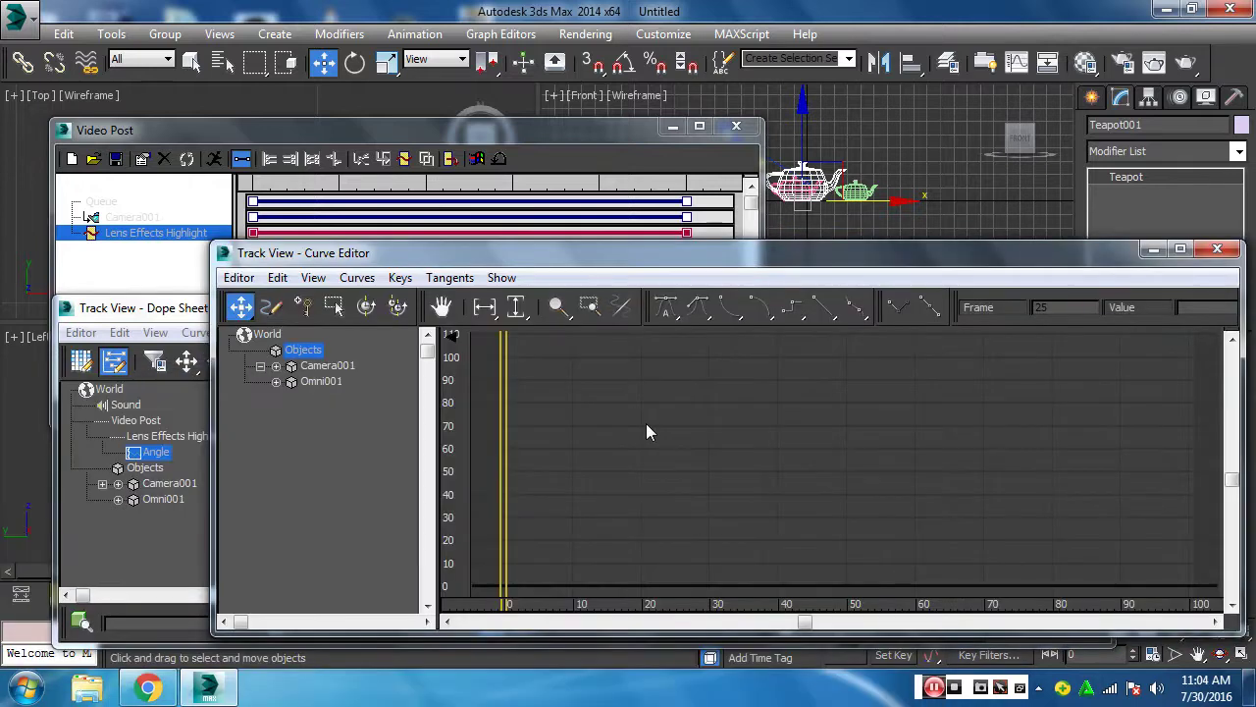
click(502, 279)
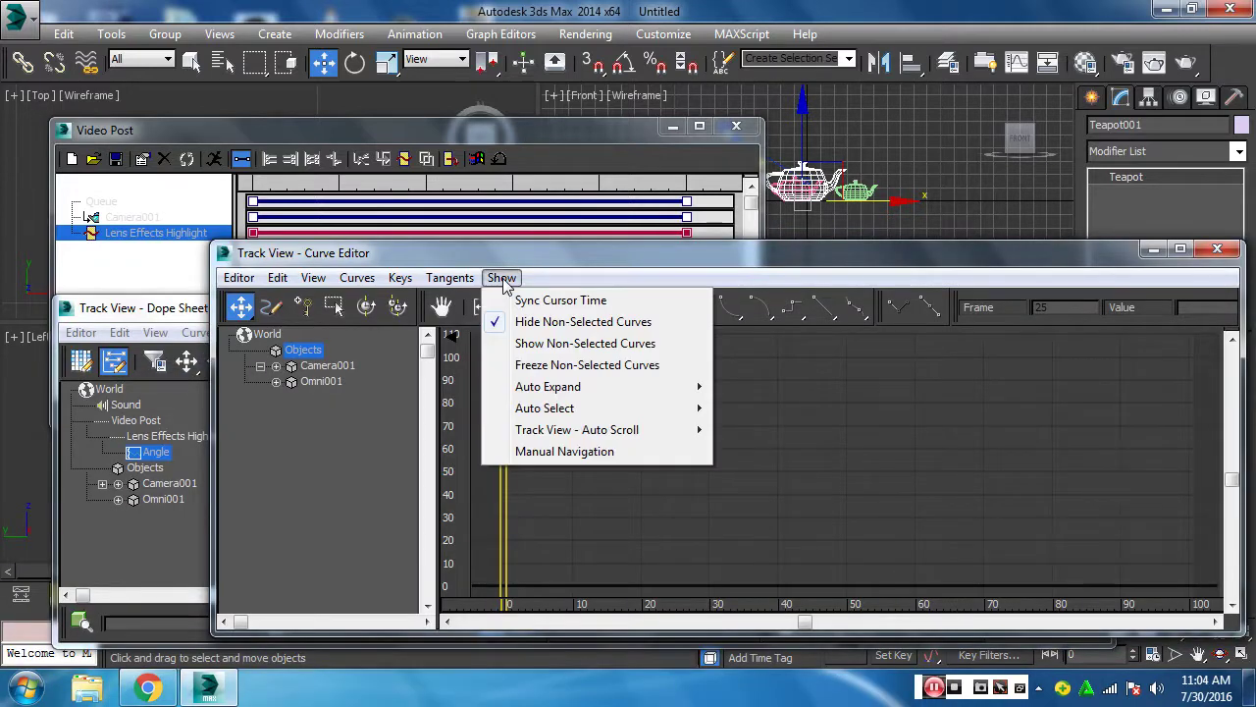
mouse_move(548, 387)
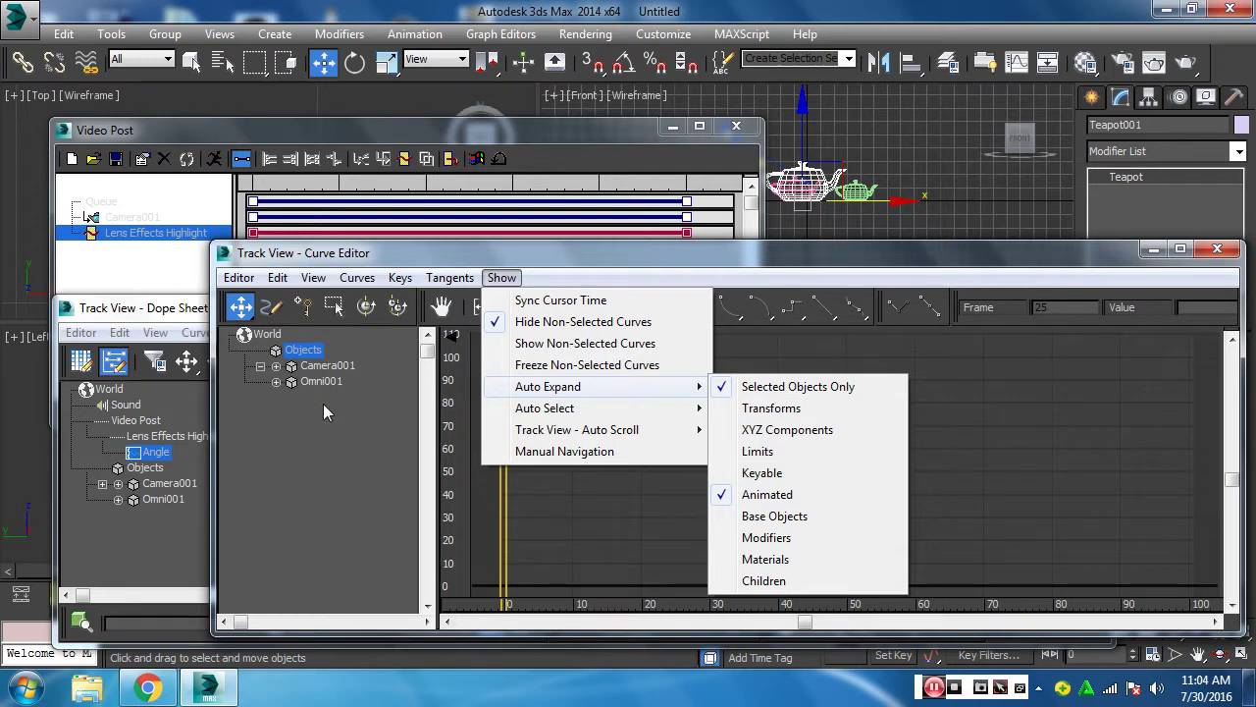
click(802, 411)
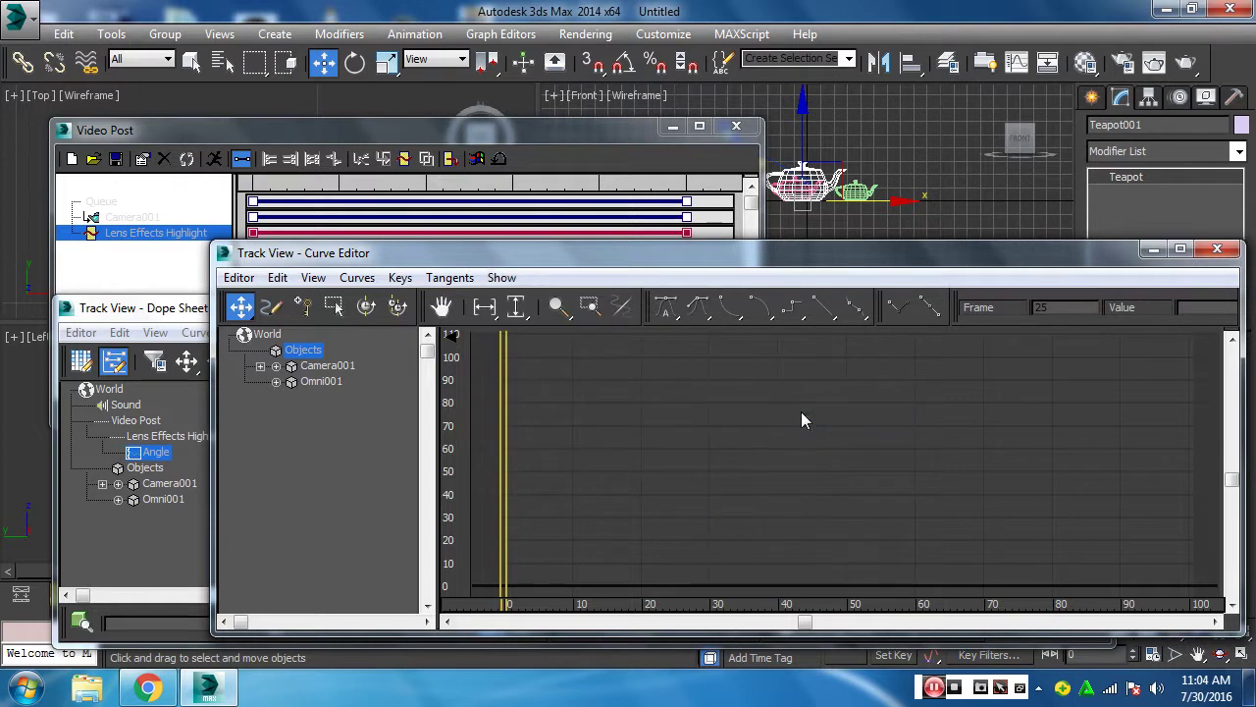
click(501, 278)
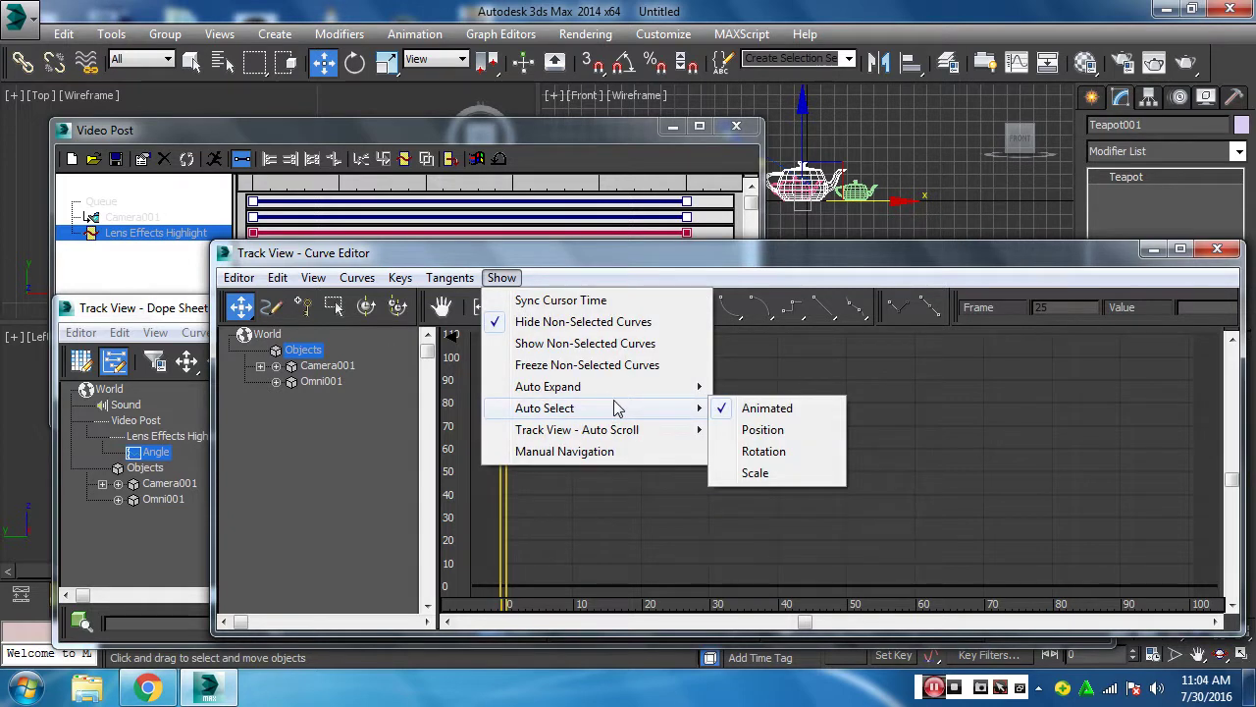
mouse_move(589, 386)
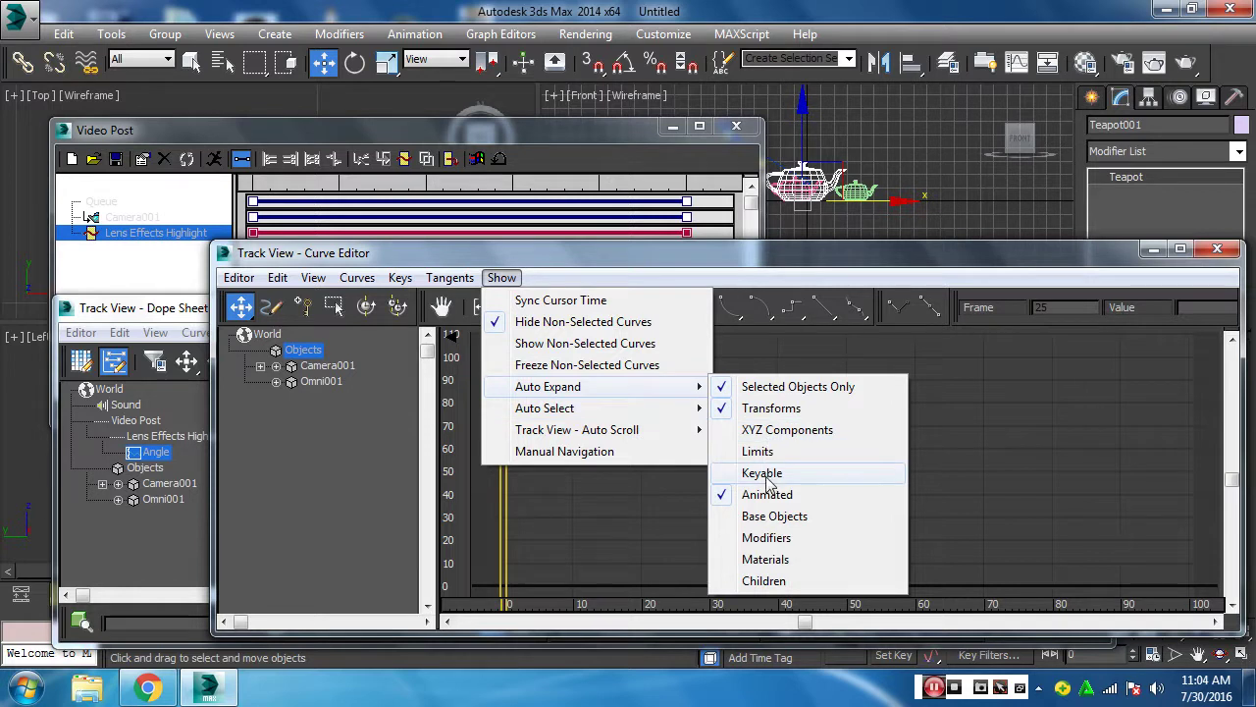
click(767, 475)
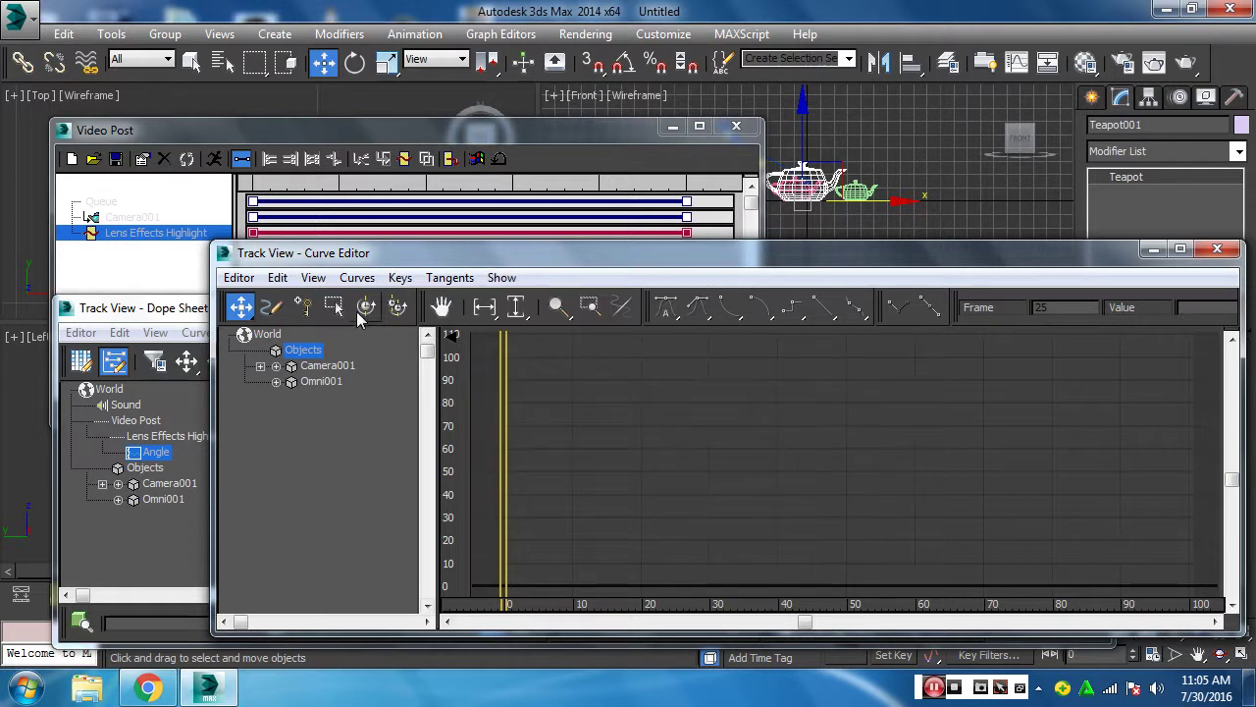
click(312, 279)
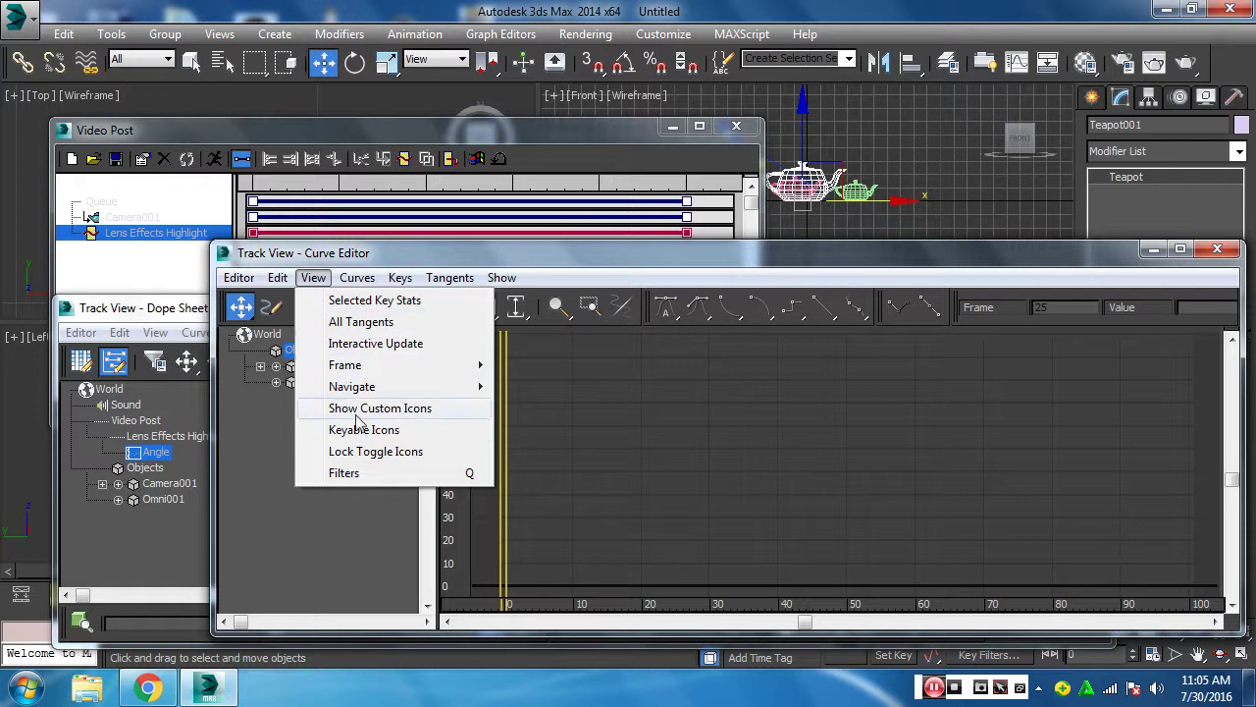
Step: Set the Curve Editor filters to Show Only Selected Objects and hide Lights
click(366, 476)
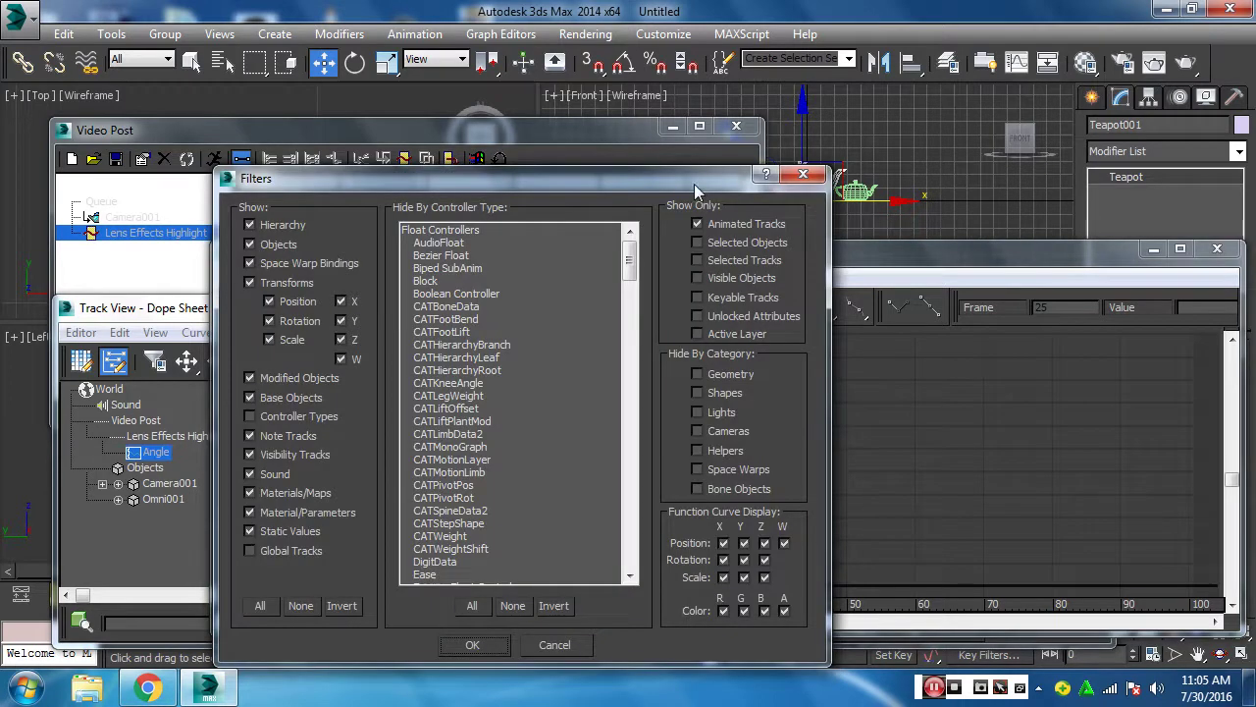
drag(699, 181, 998, 119)
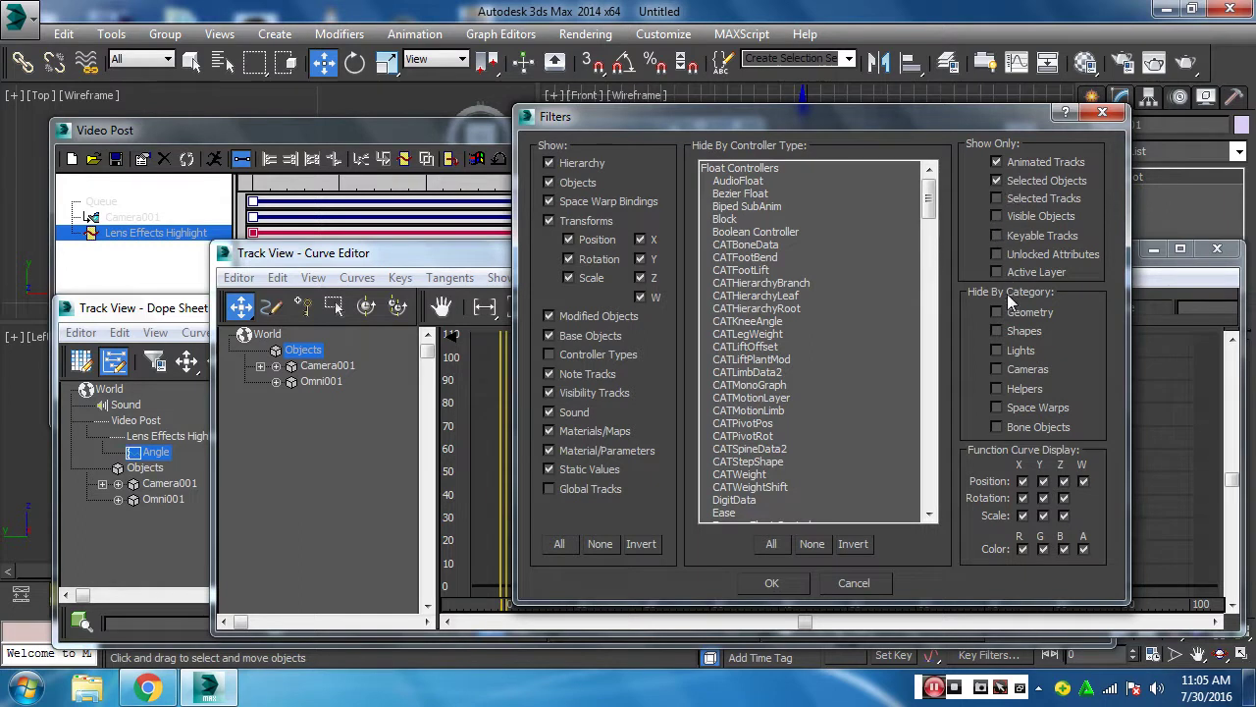
click(998, 351)
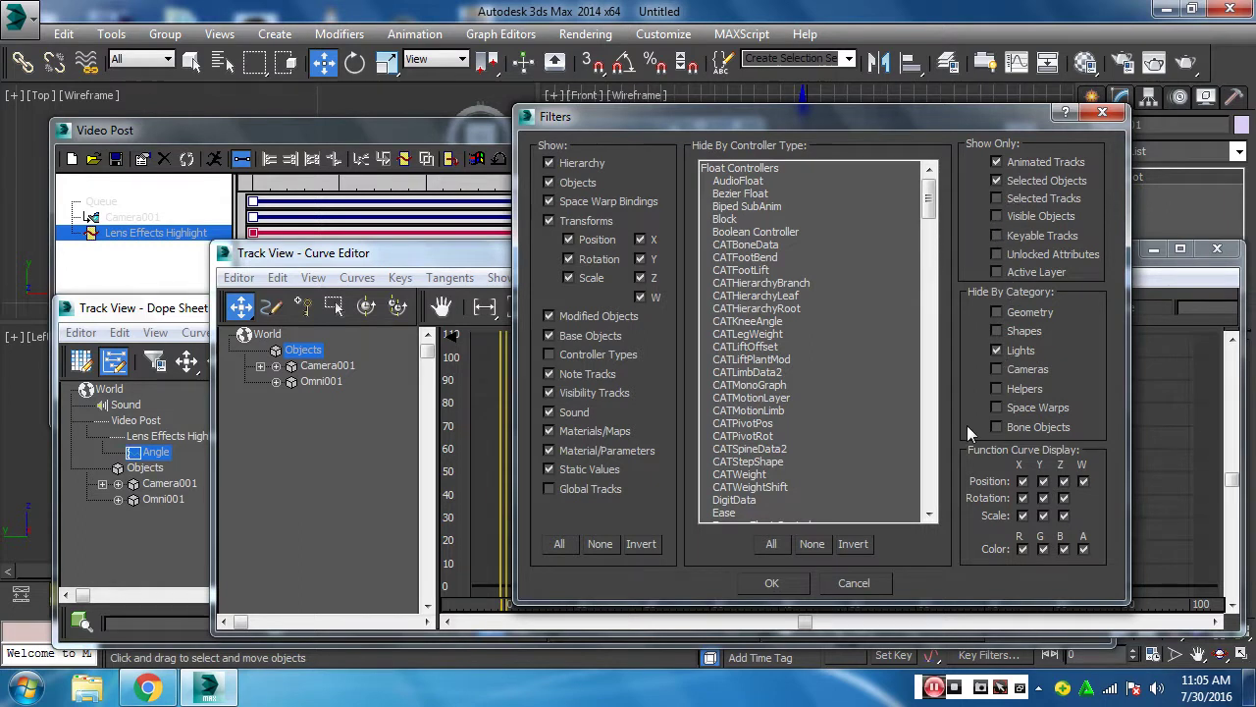
click(772, 585)
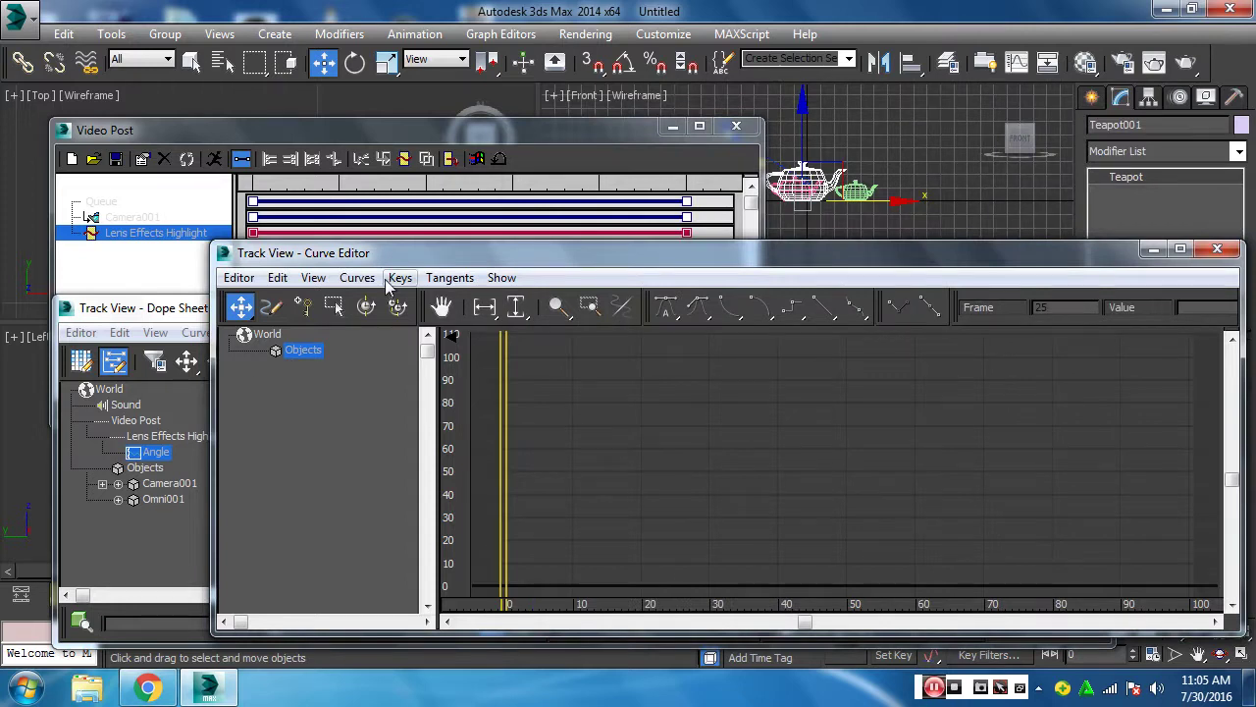
Step: Filter the Dope Sheet to Keyable Tracks only with the Geometry category hidden
click(165, 310)
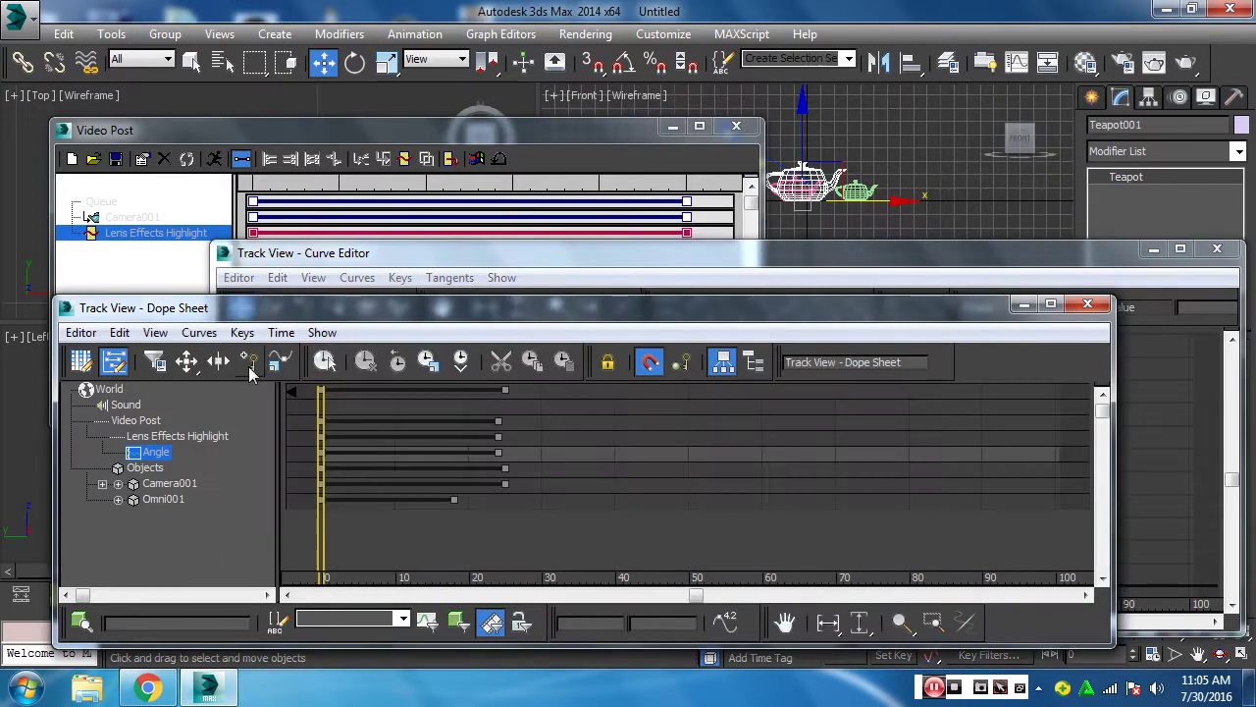
click(154, 370)
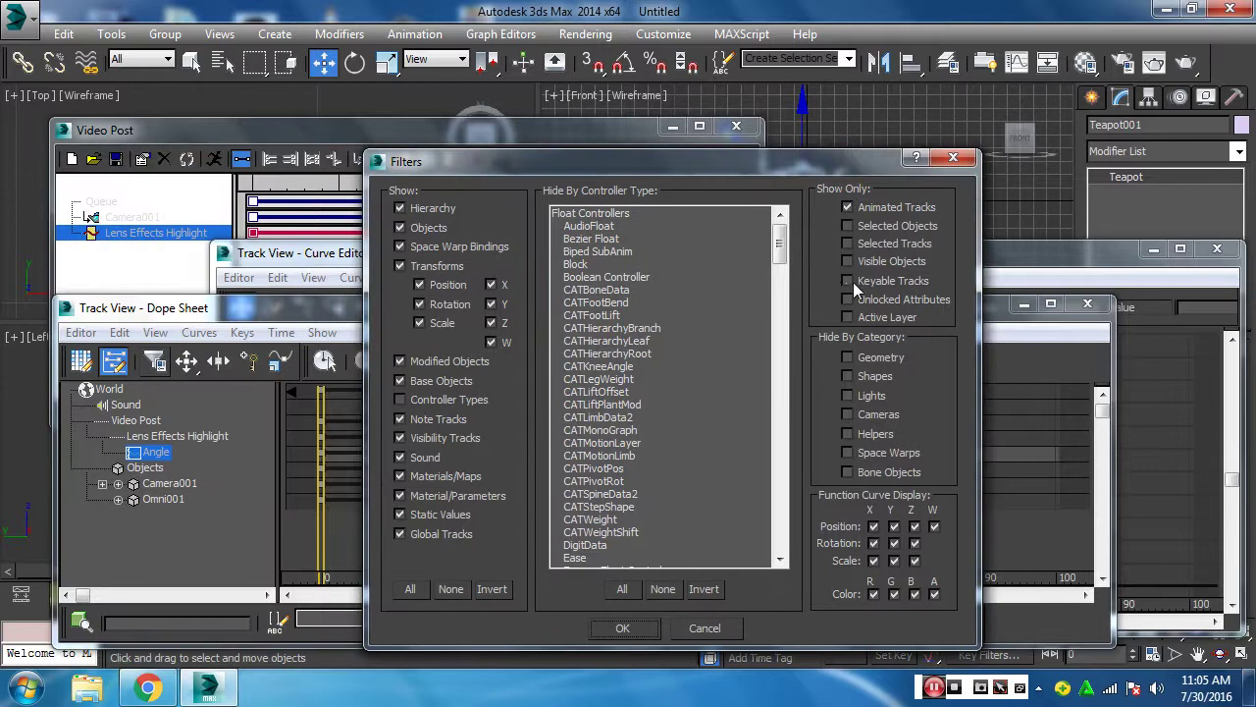
click(849, 281)
click(848, 359)
click(630, 630)
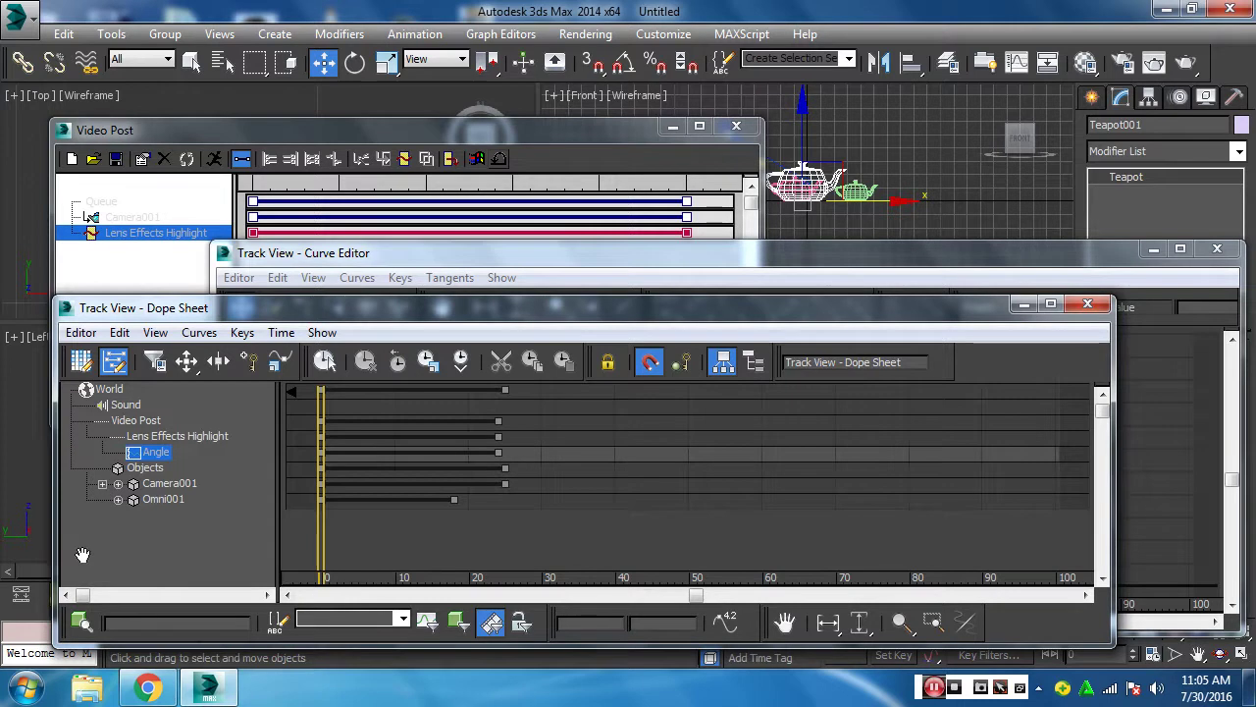
click(347, 127)
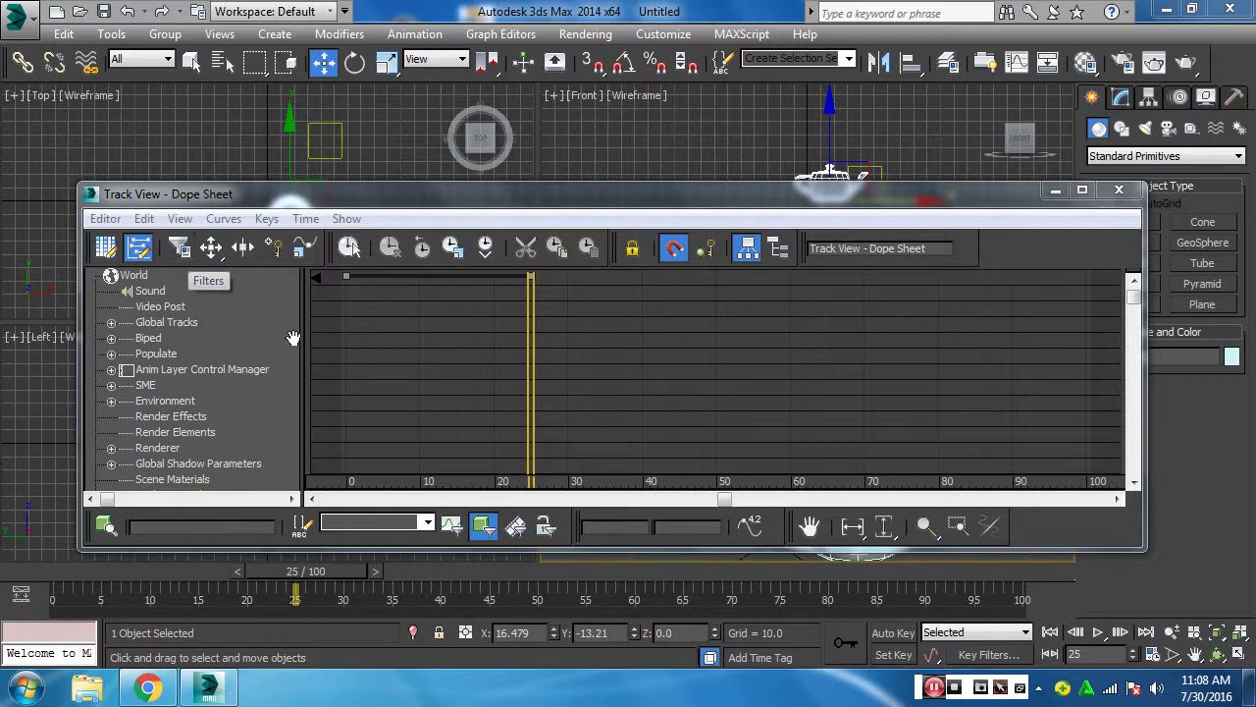
Step: Apply the Dope Sheet filter showing only Selected Objects, then deselect the teapot
click(182, 251)
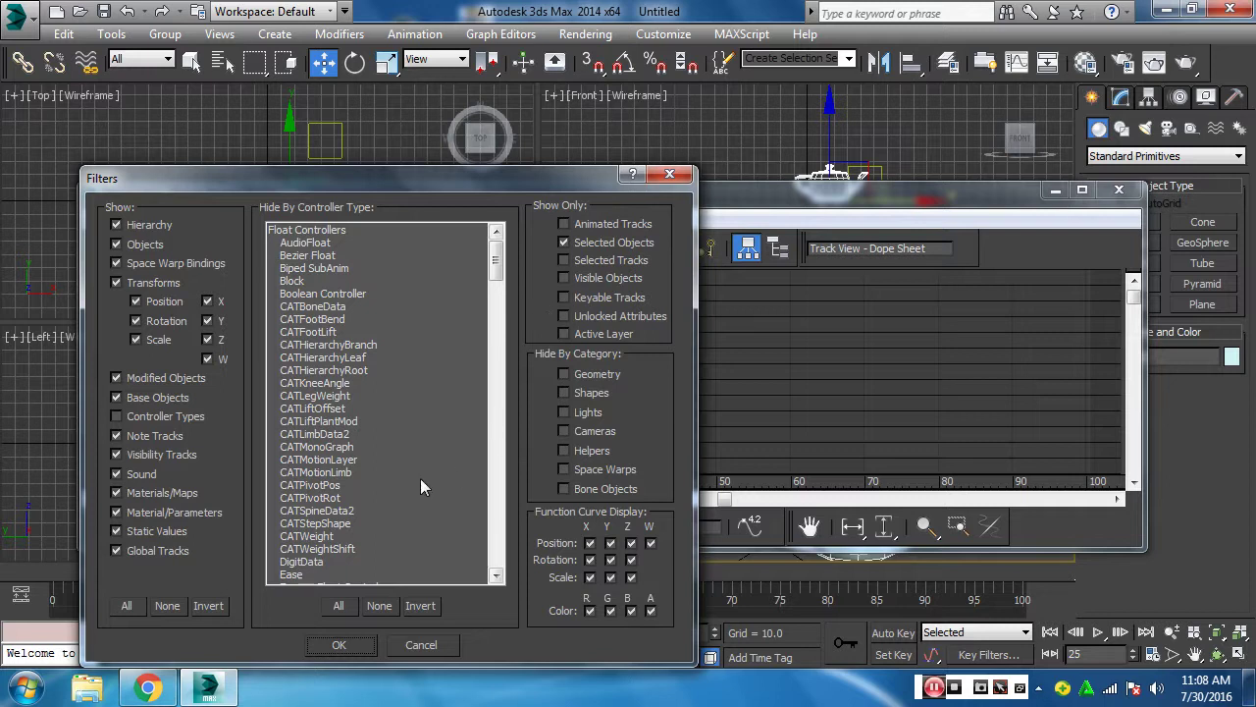
click(339, 645)
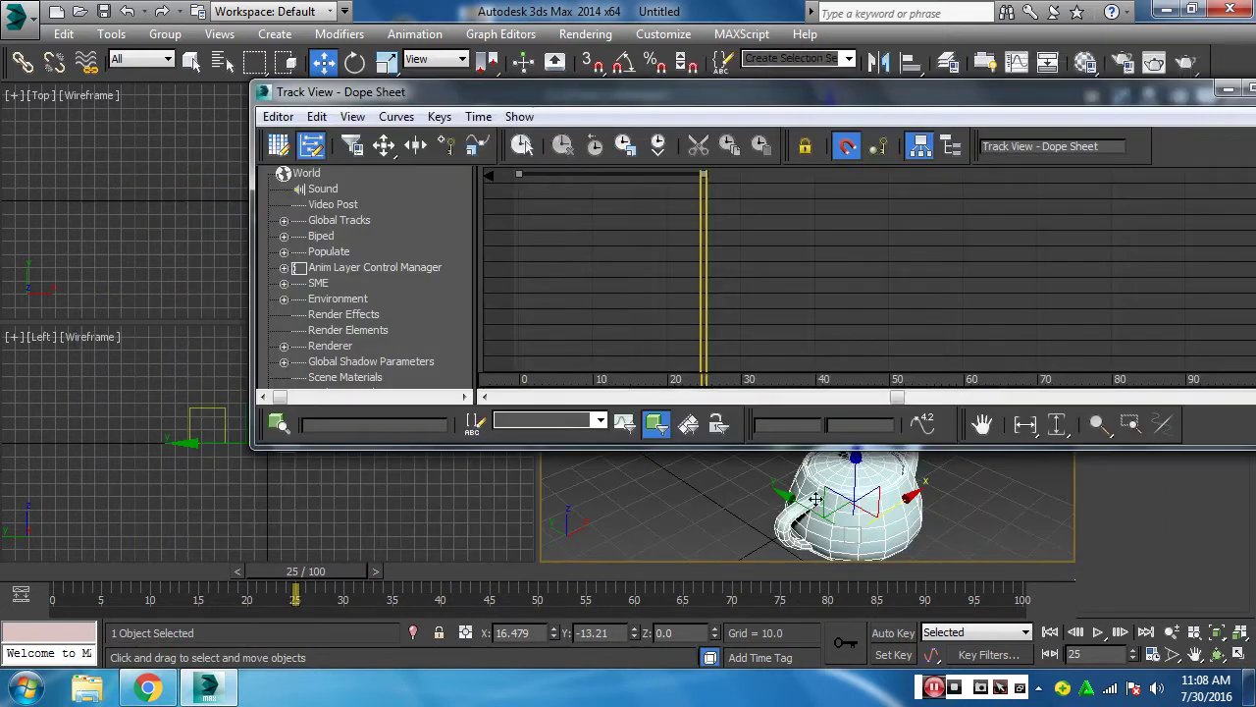
click(723, 500)
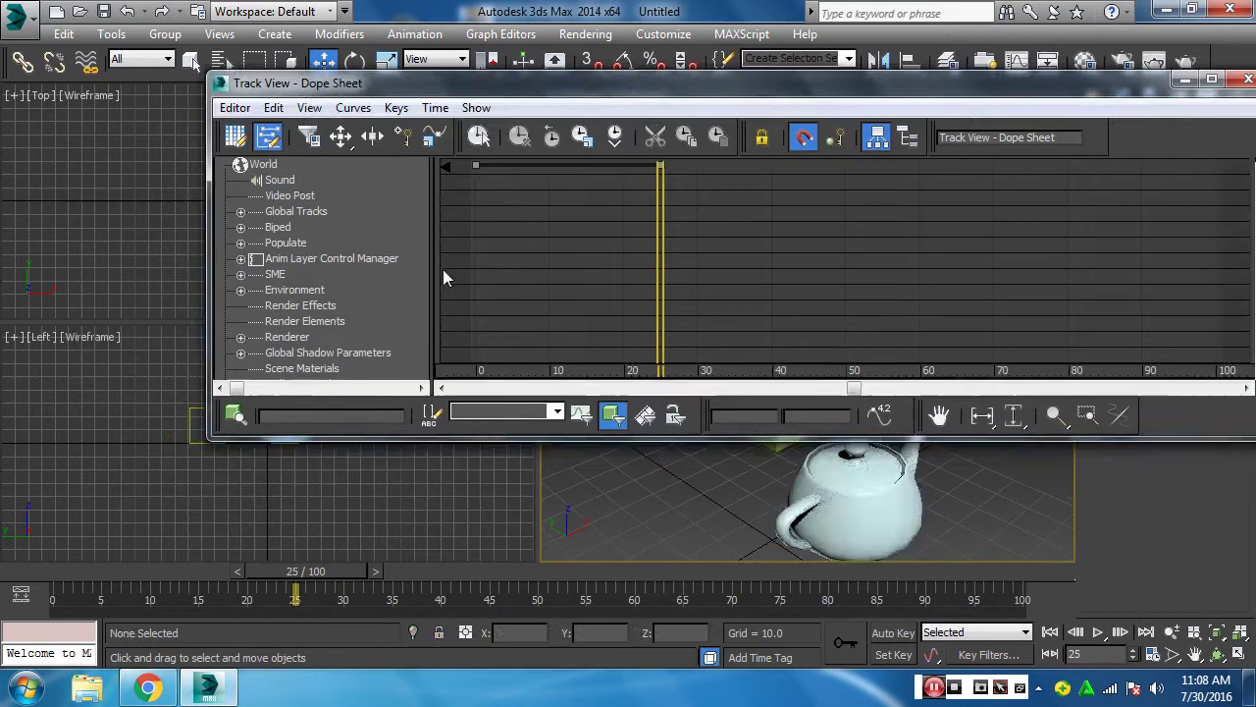
Step: Move and narrow the Dope Sheet window beside the box-and-teapot viewport
drag(918, 95, 478, 131)
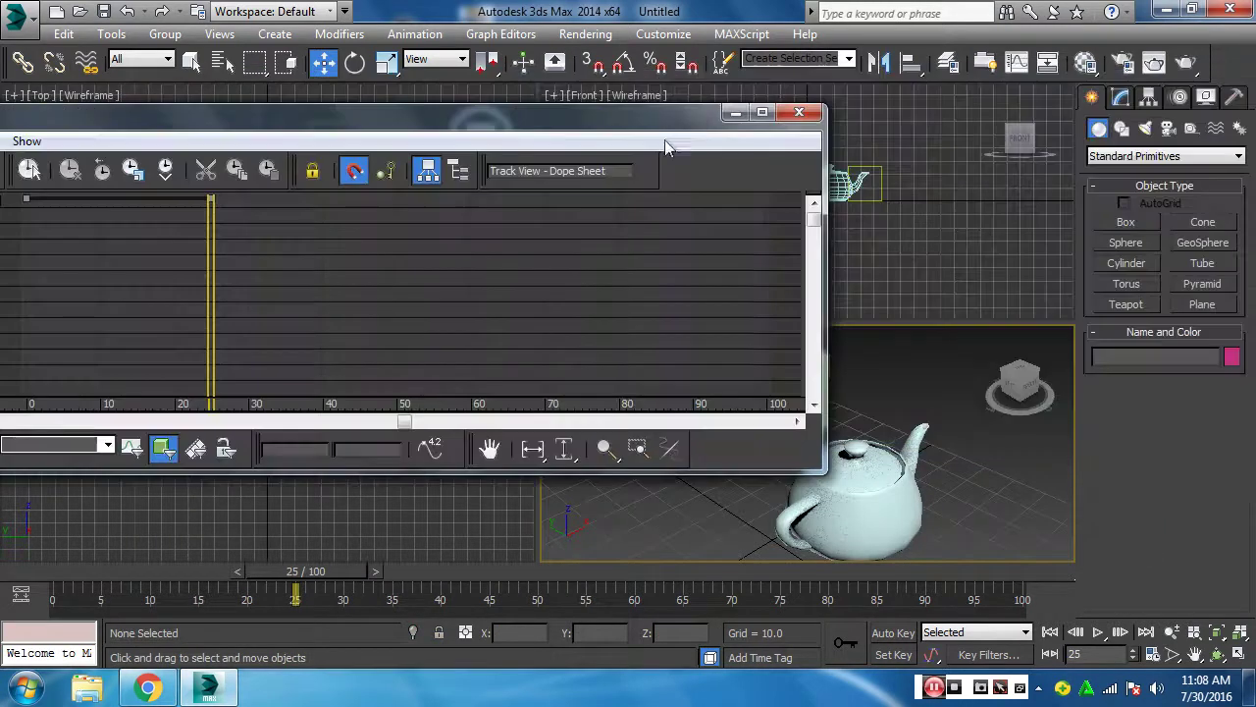
drag(687, 118, 674, 120)
drag(807, 208, 350, 208)
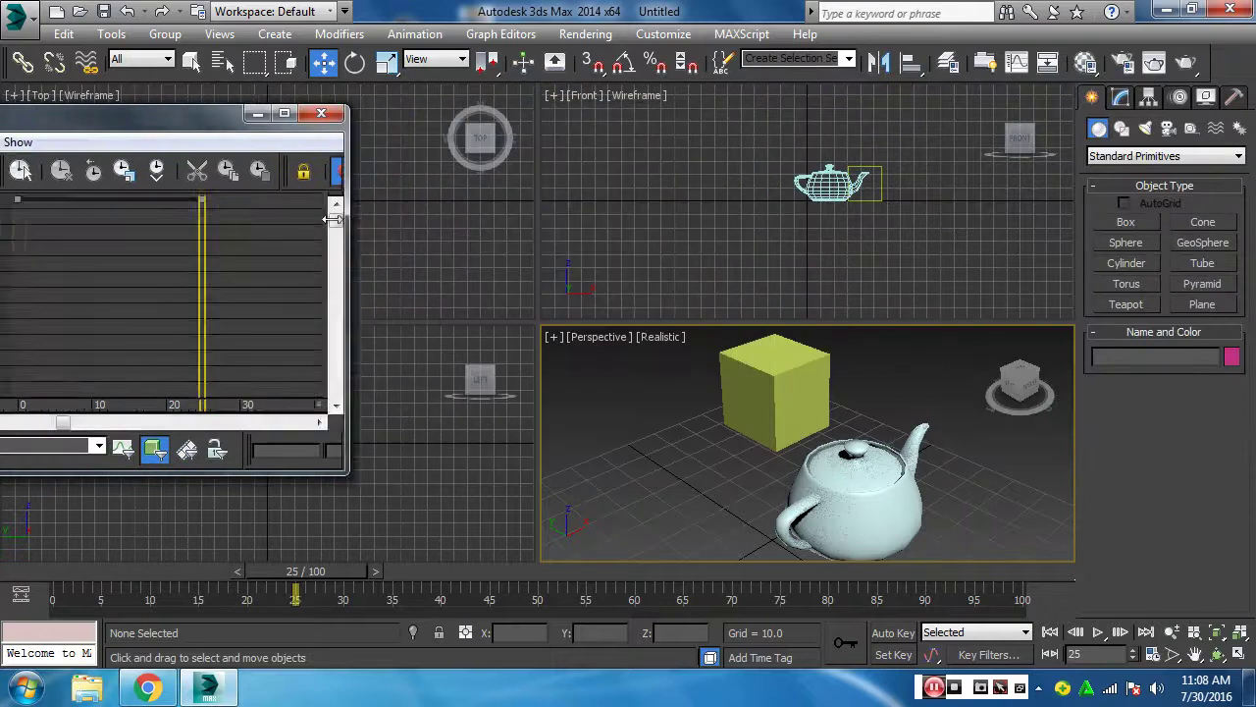
drag(197, 106, 569, 104)
Step: Select Box001 so the Dope Sheet lists its X and Y Position tracks, leaving filters unchanged
click(759, 401)
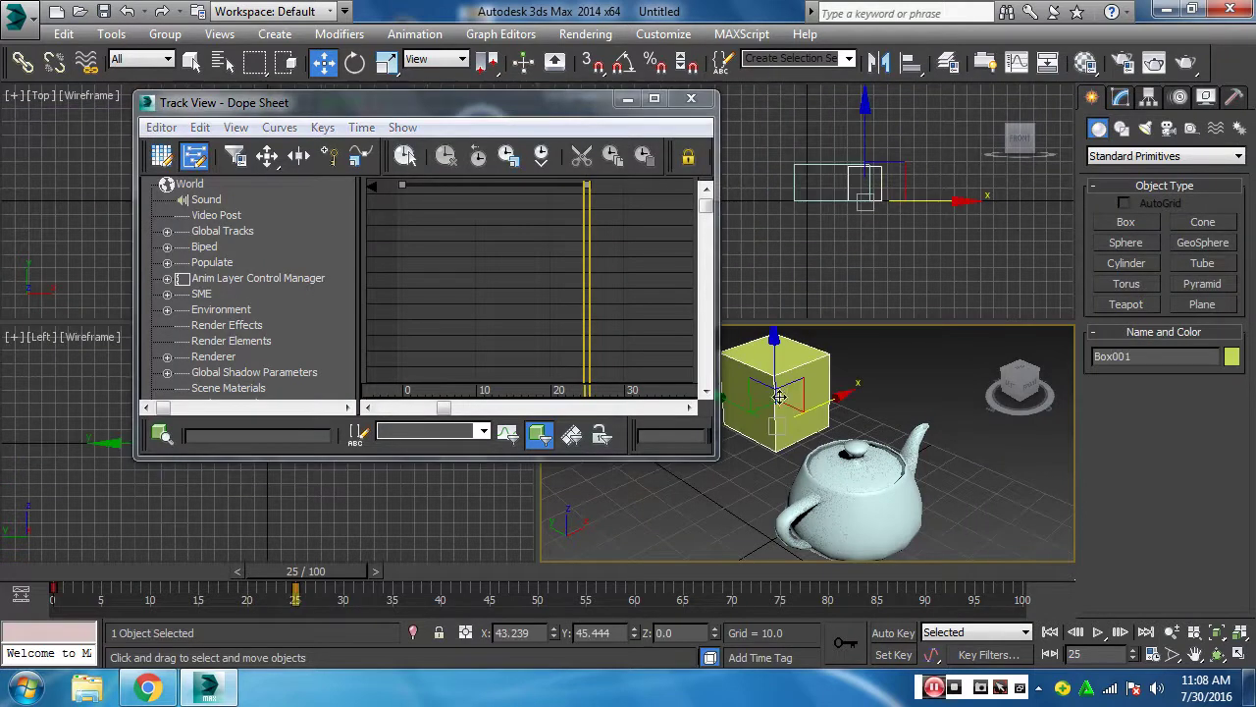
click(813, 502)
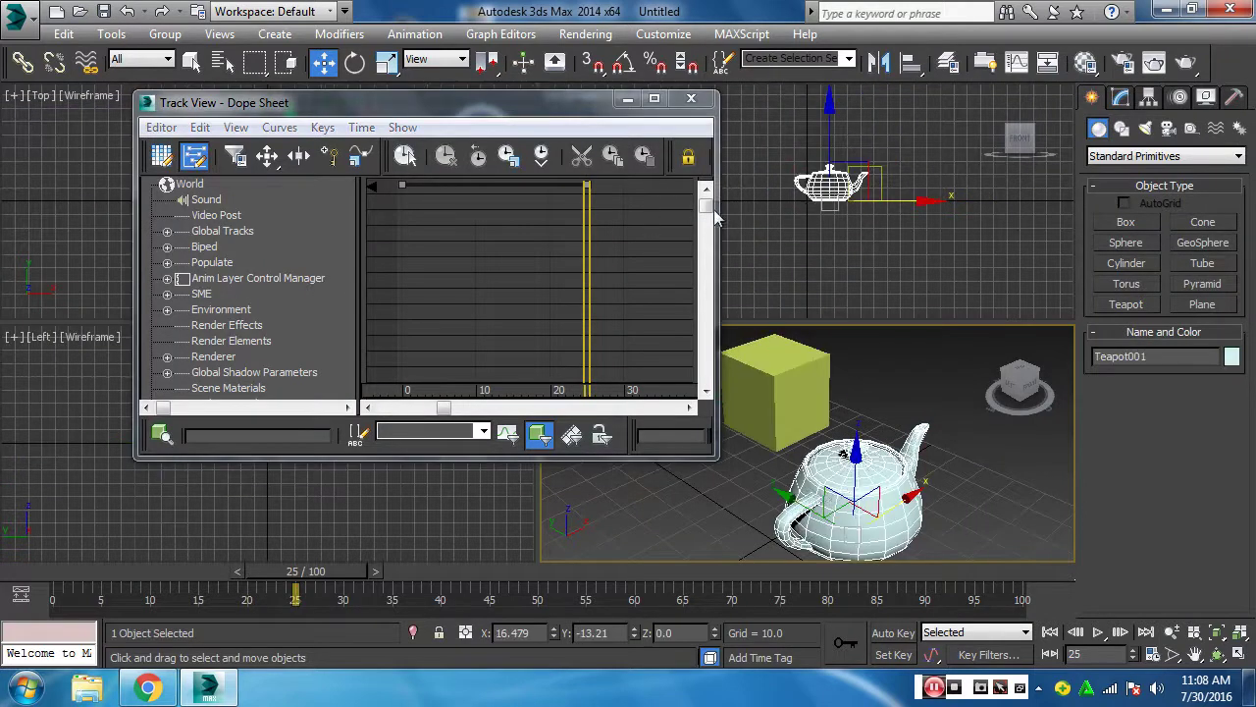
drag(706, 205, 706, 276)
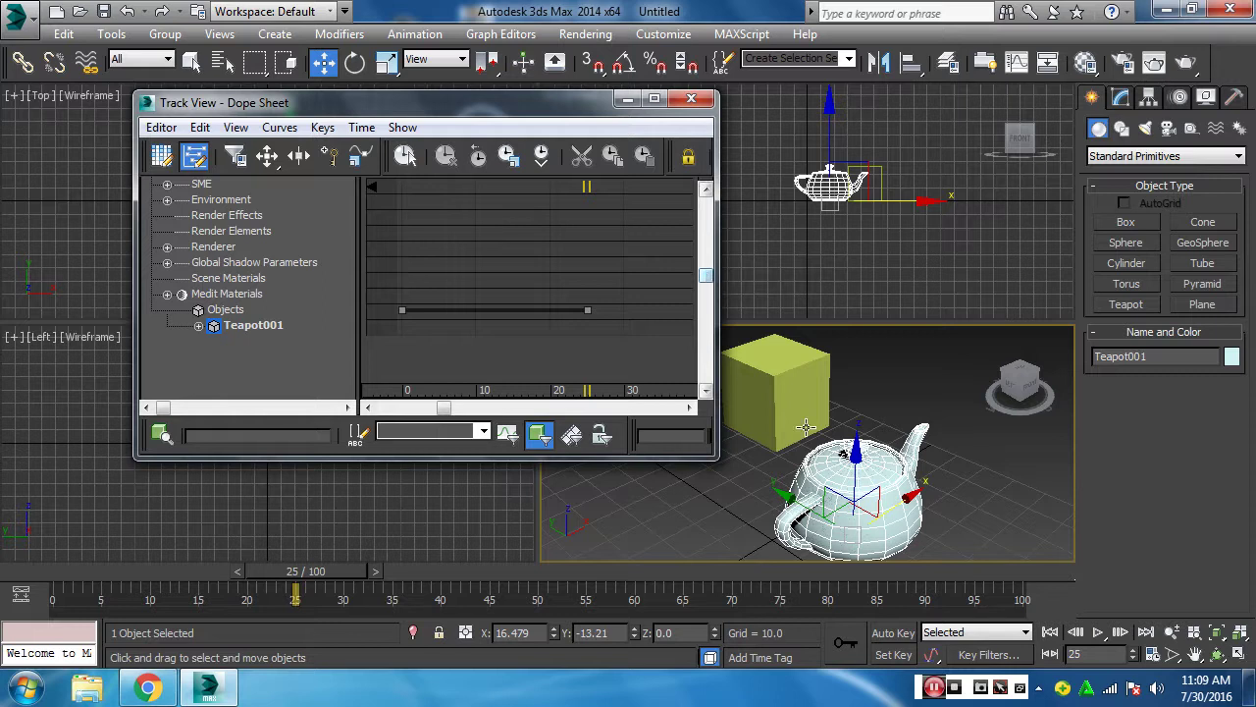
click(801, 391)
click(834, 505)
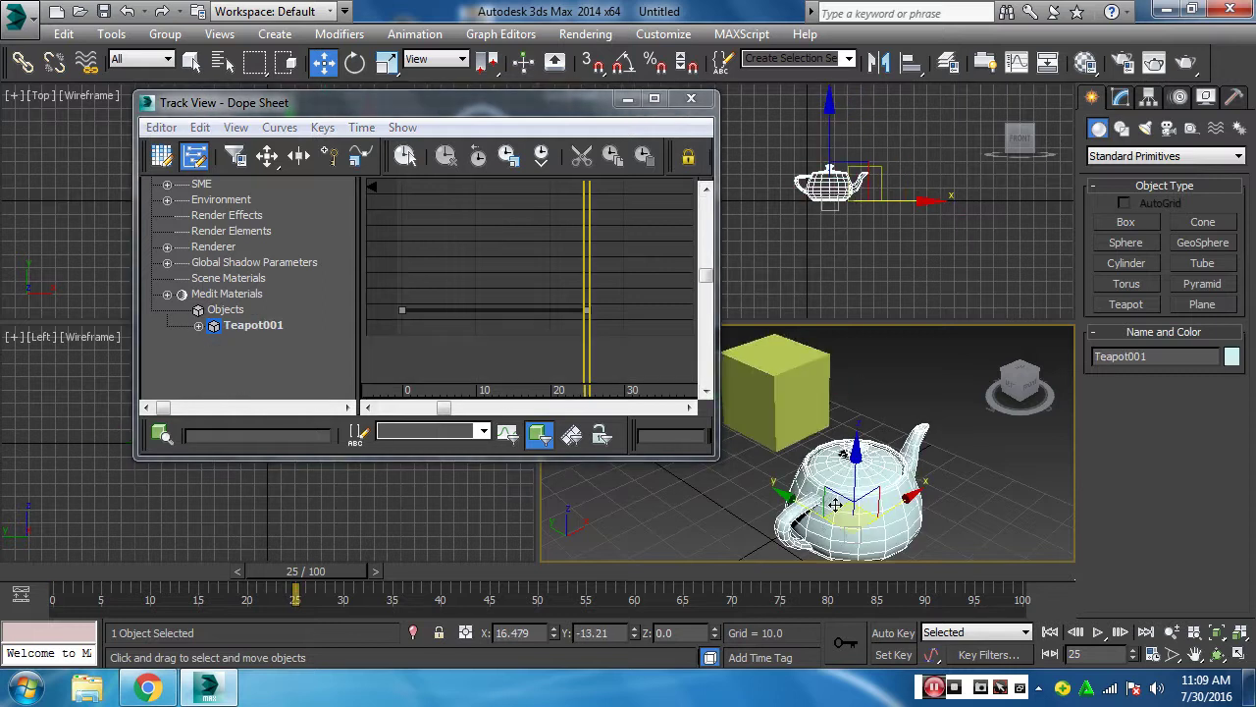
click(791, 390)
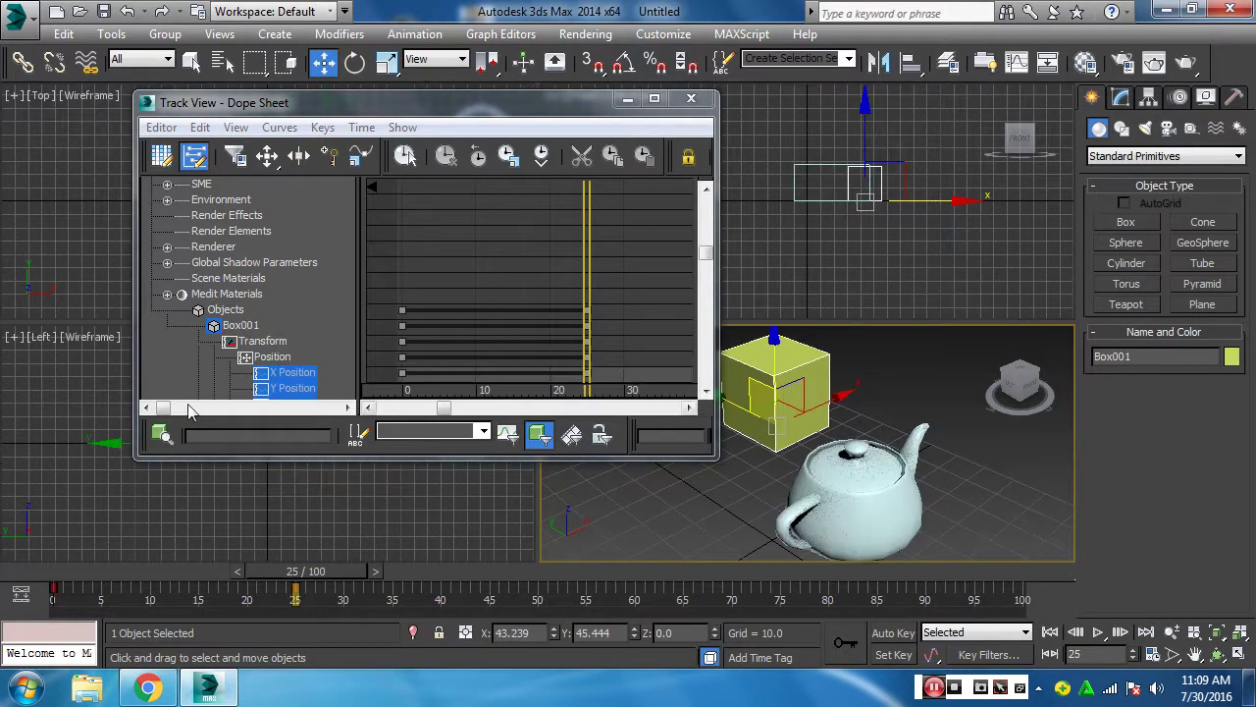
click(850, 510)
click(808, 414)
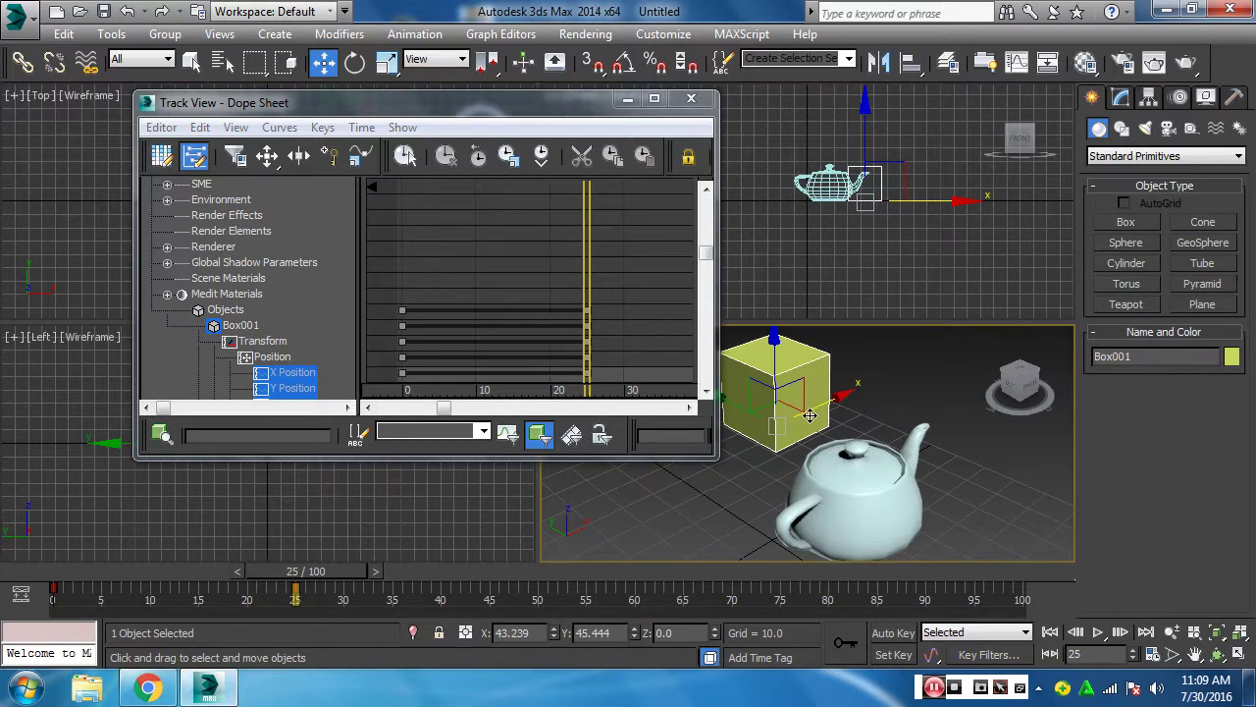
click(238, 159)
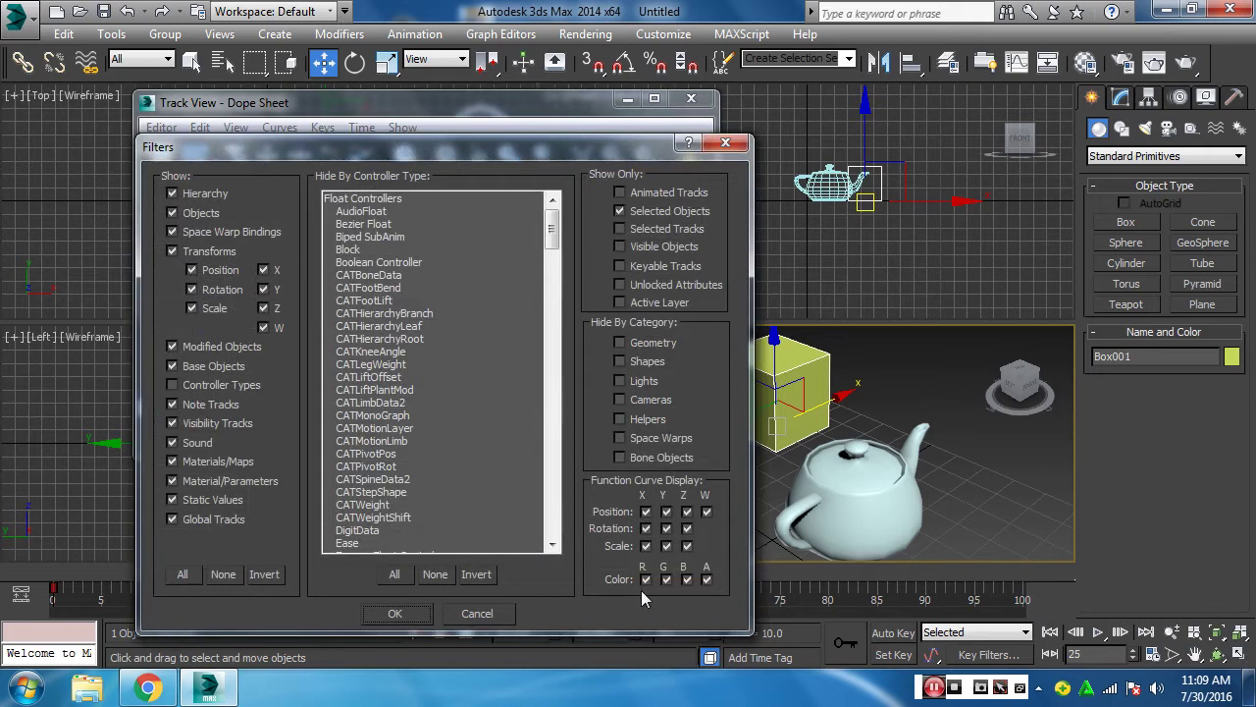
click(479, 613)
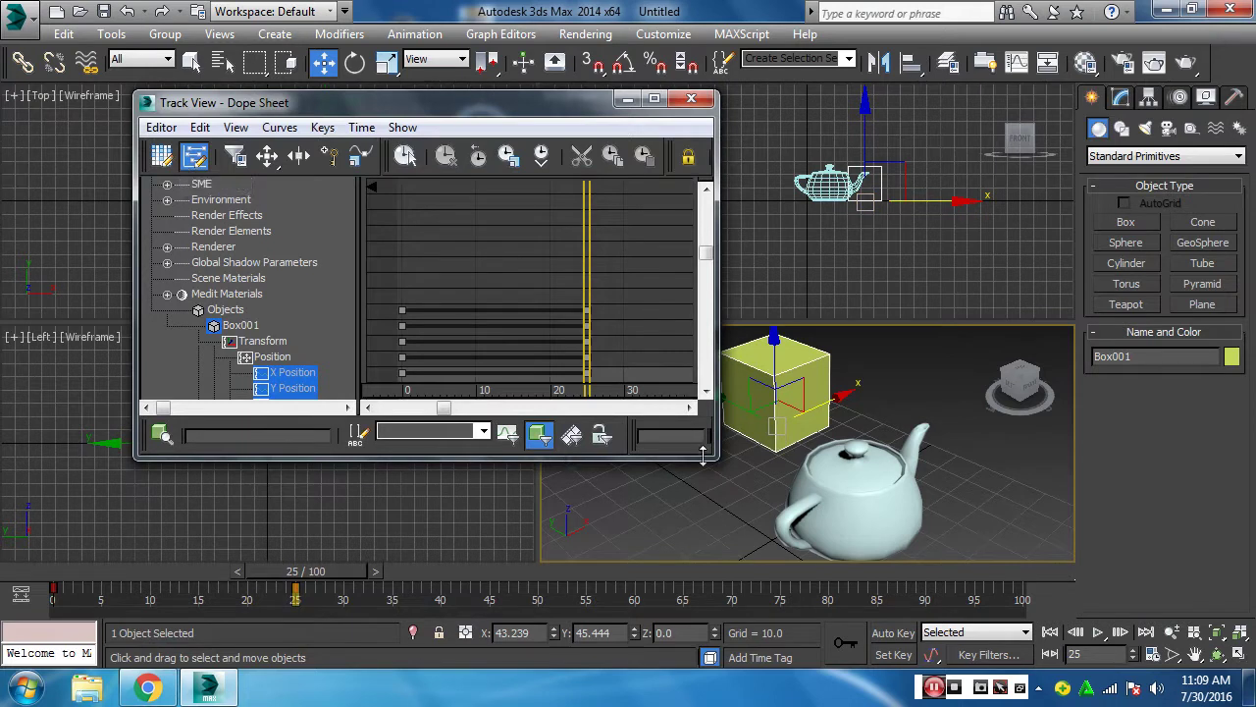
Step: Move Box001's frame-25 position keys to frame 18, after undoing a trial move
drag(717, 459, 884, 562)
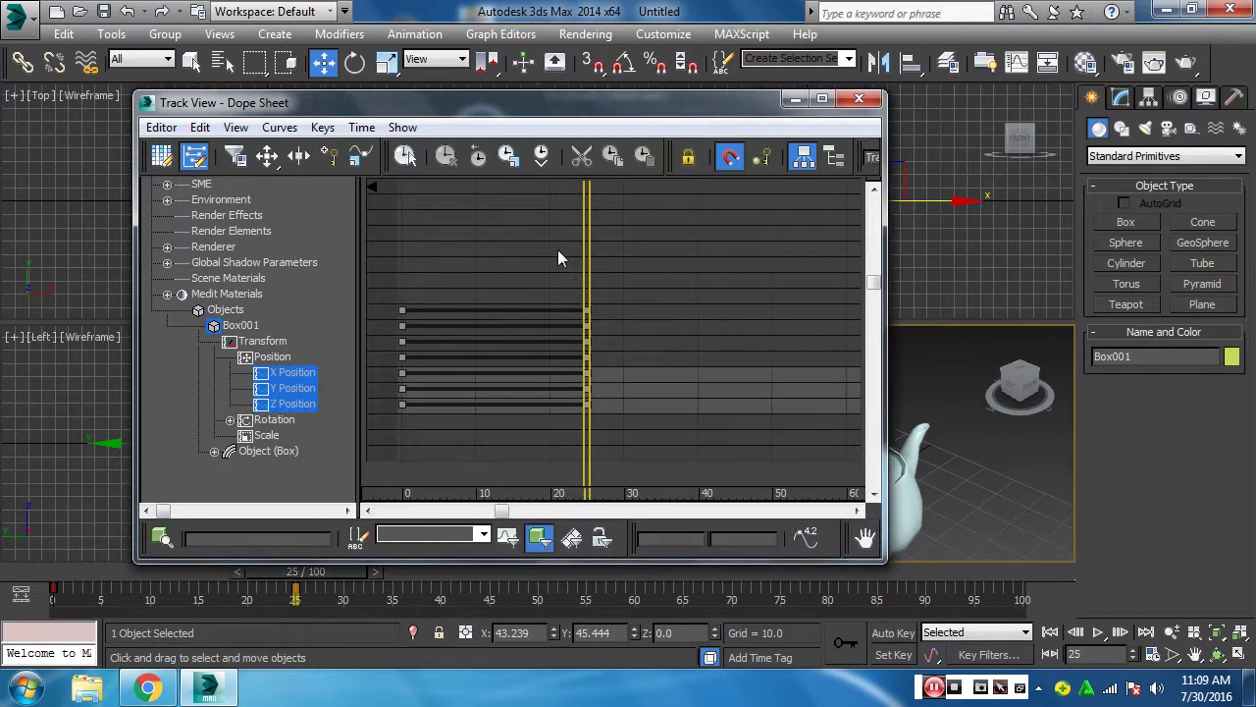
drag(585, 258, 490, 263)
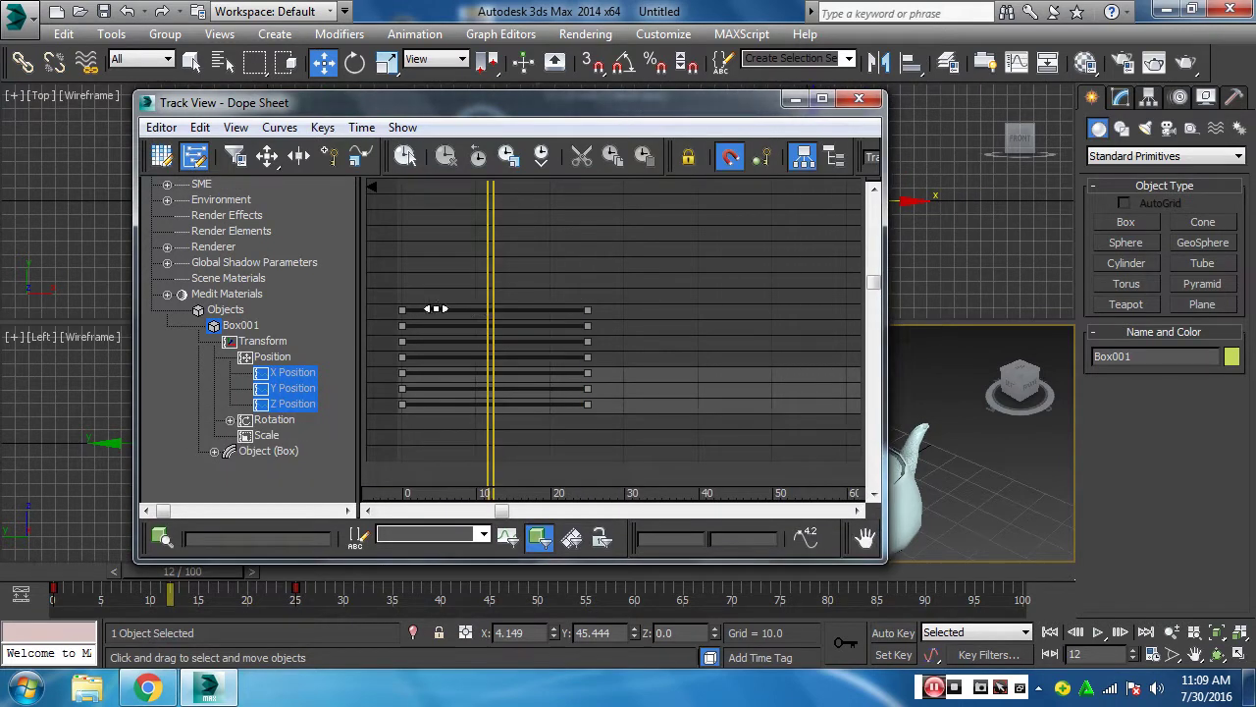
click(163, 157)
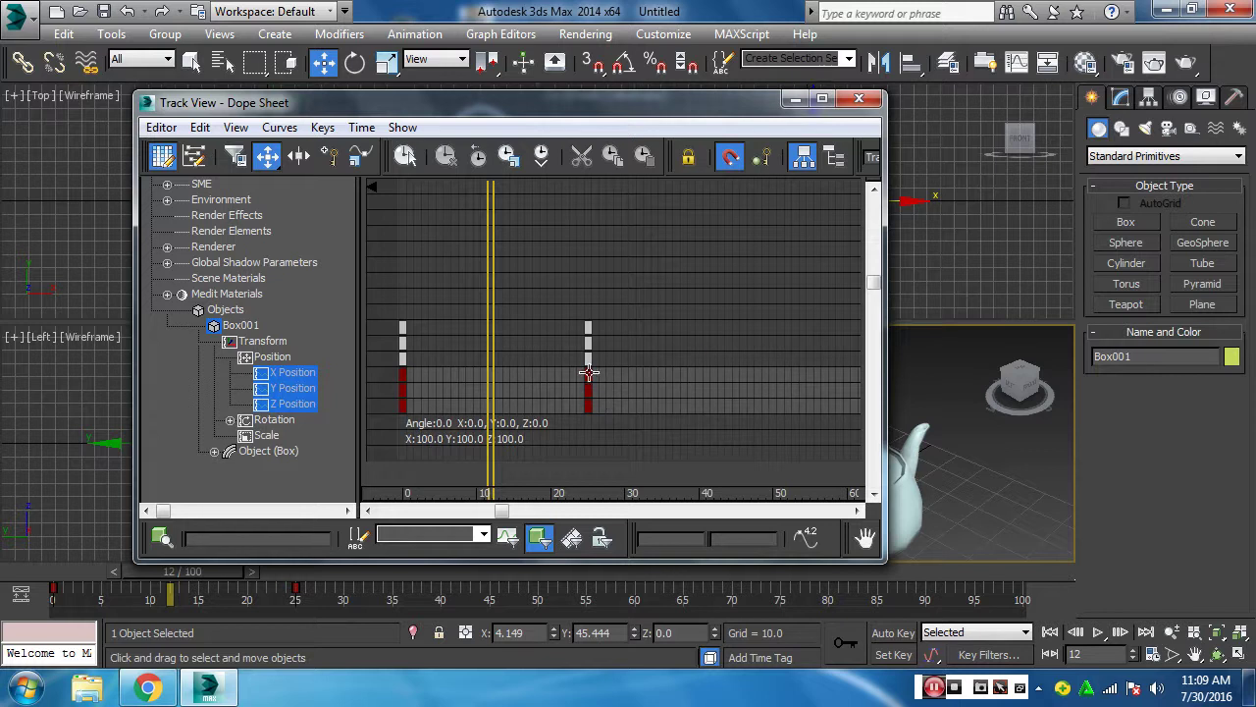
drag(588, 376, 611, 380)
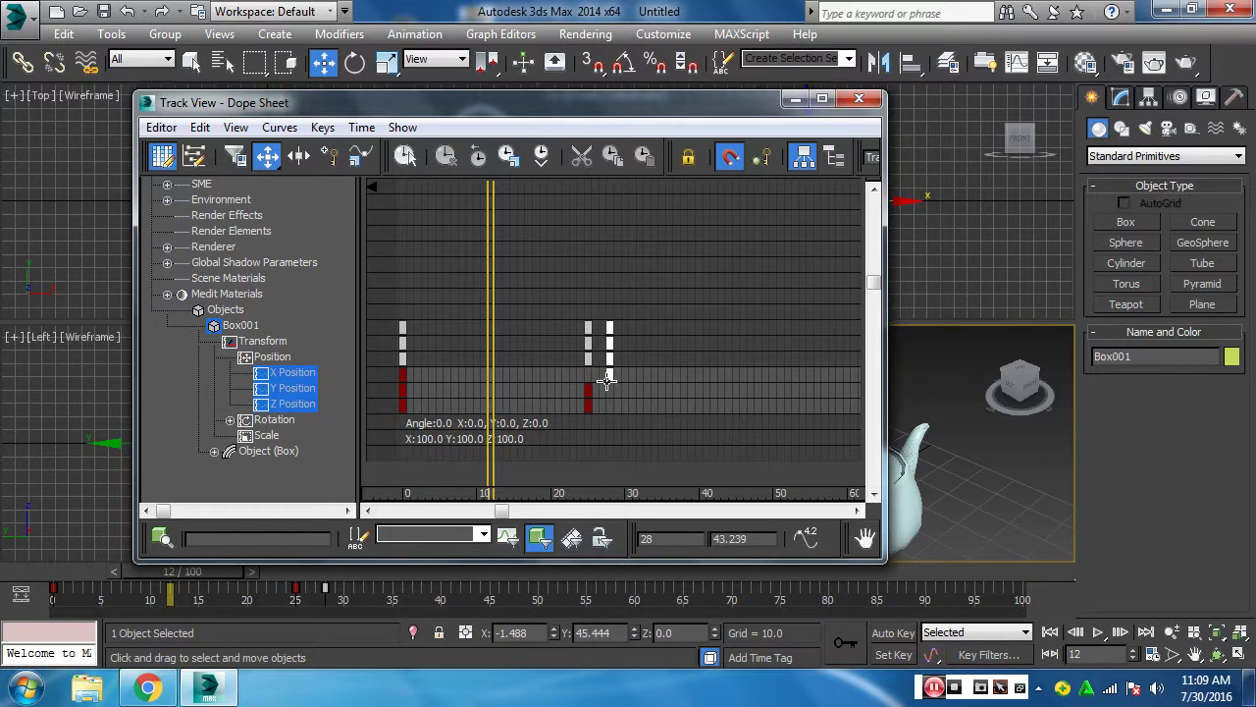
key(ctrl+z)
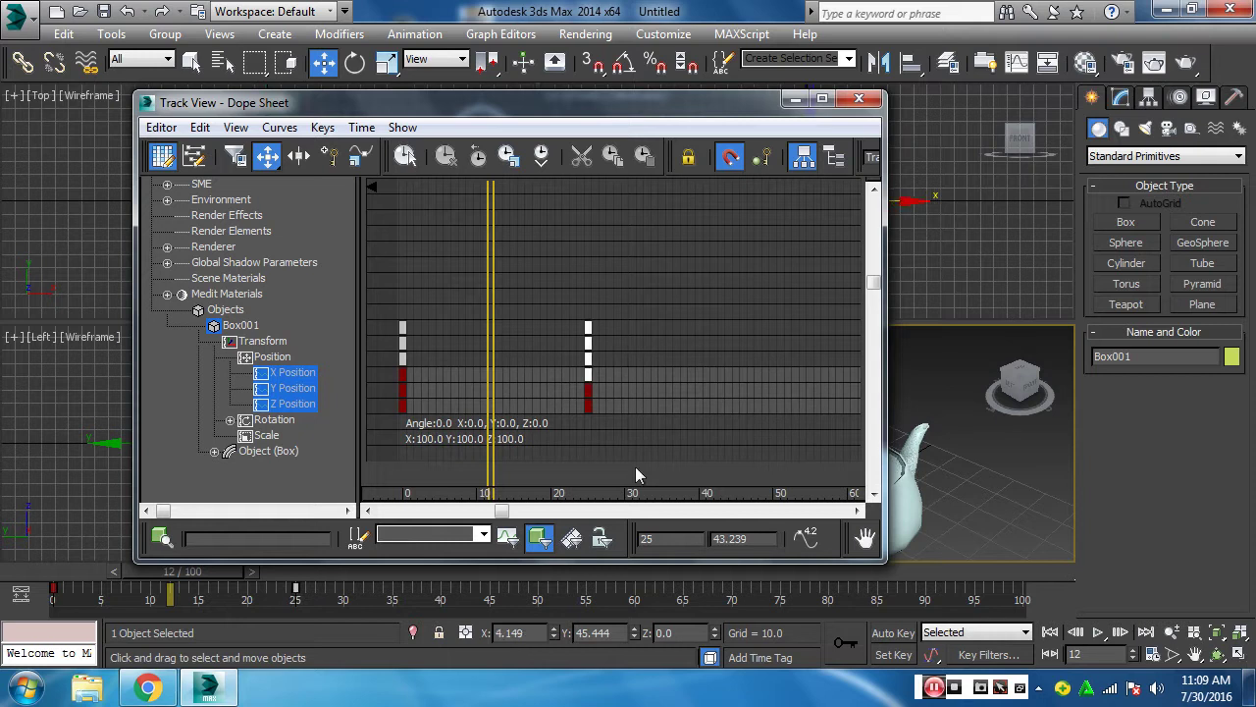
mouse_move(588, 402)
mouse_down()
mouse_move(638, 417)
mouse_move(538, 413)
mouse_up()
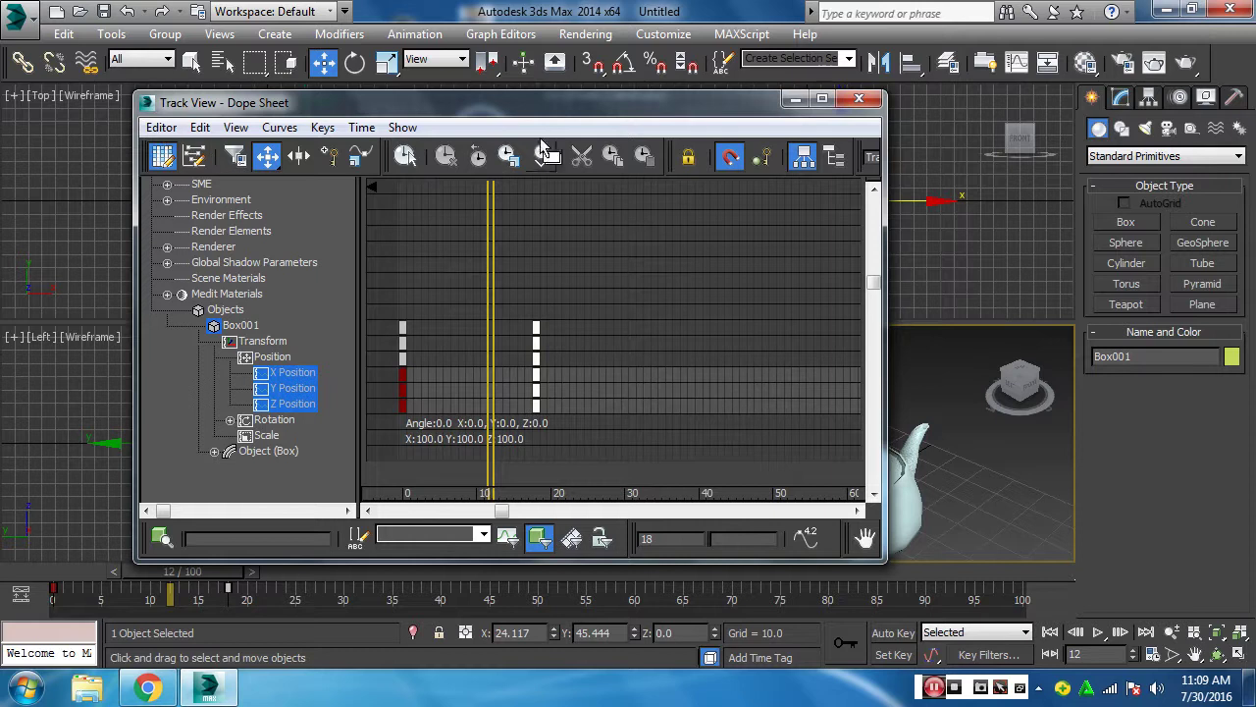
Step: Switch to the Curve Editor and clear its Show Only Selected Objects filter
click(161, 128)
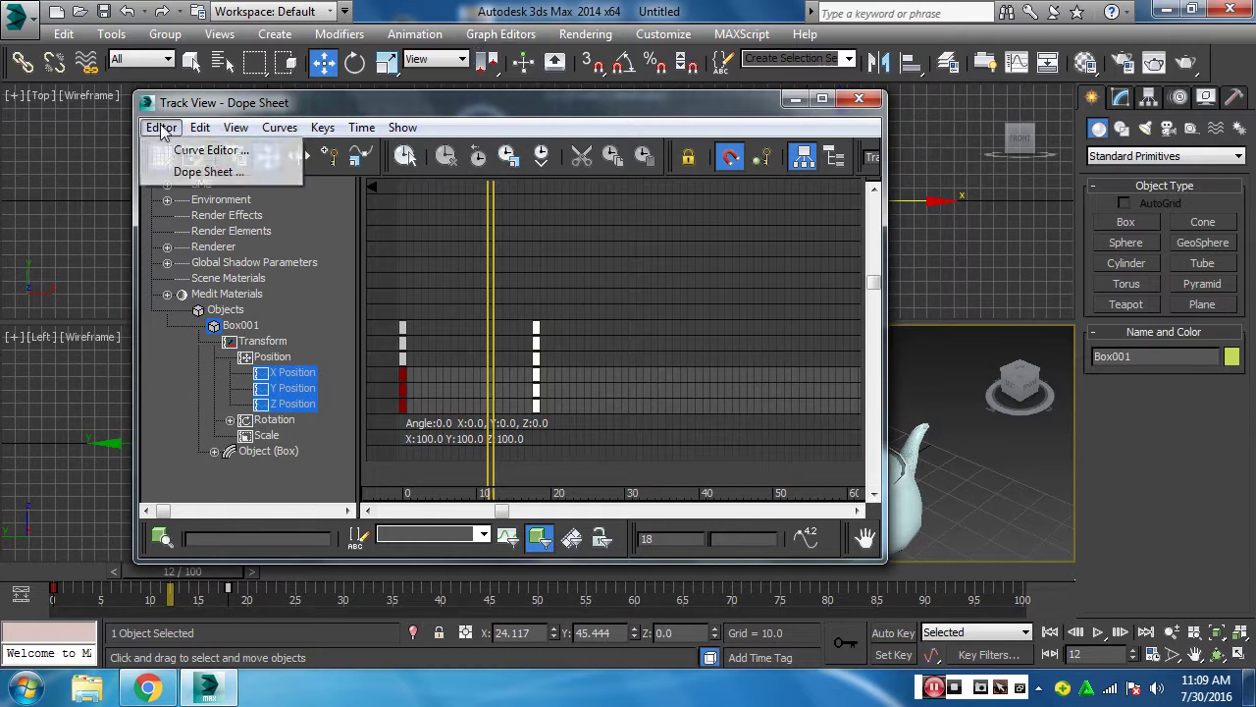
click(206, 150)
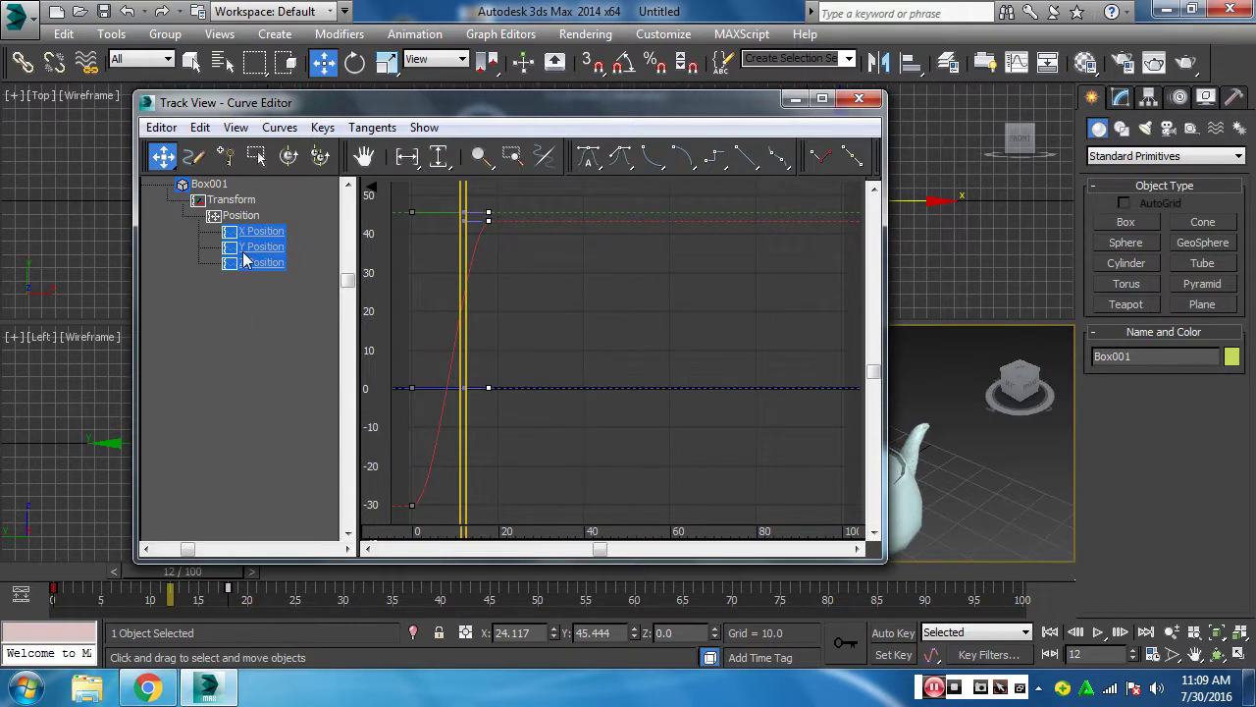
click(235, 128)
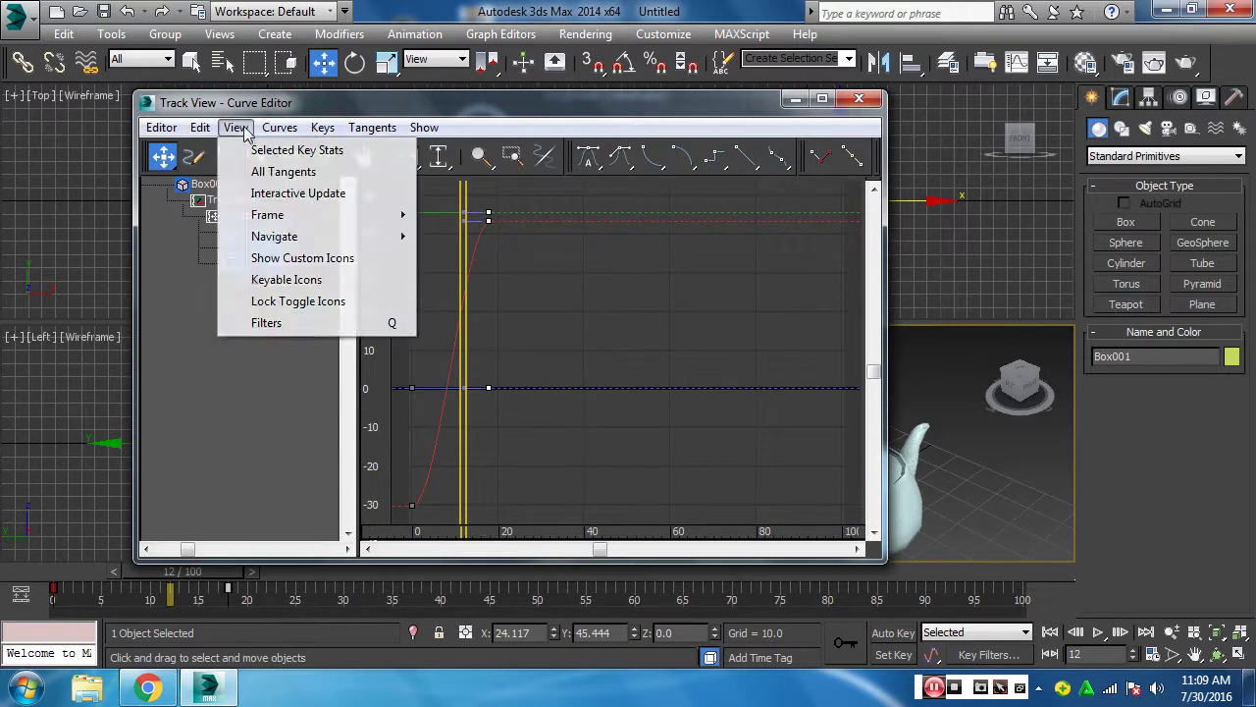
click(304, 326)
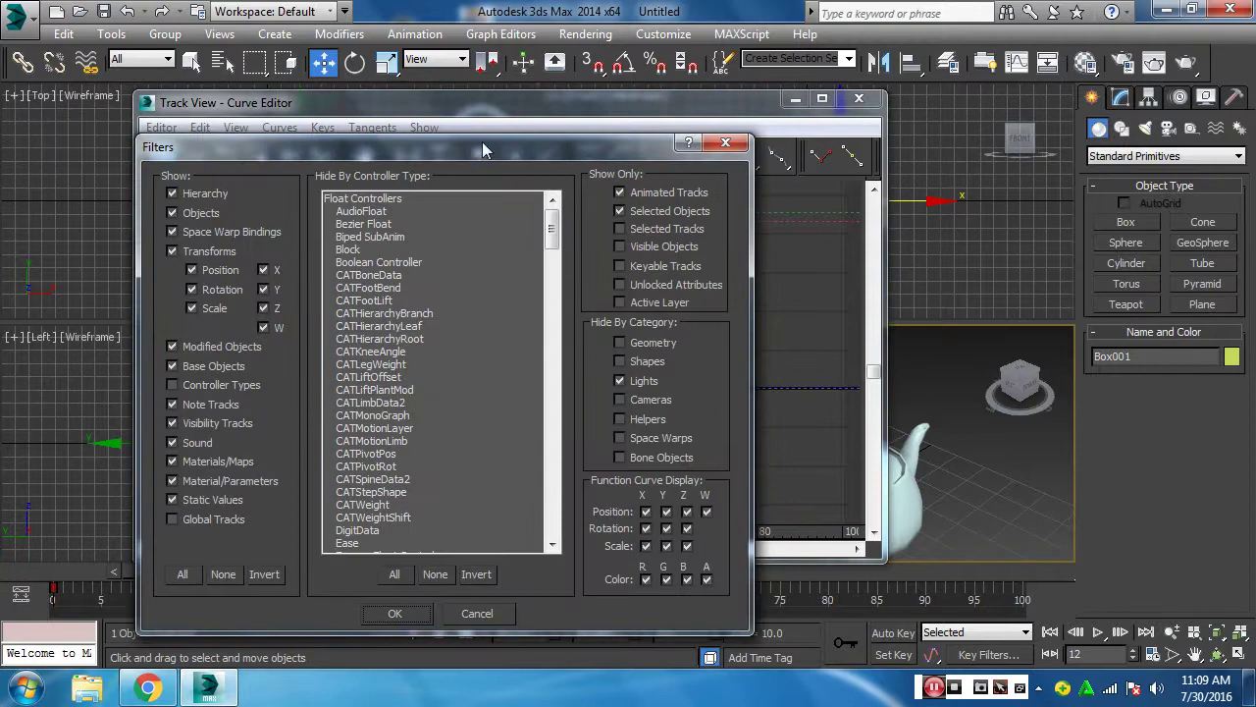
drag(482, 141, 672, 183)
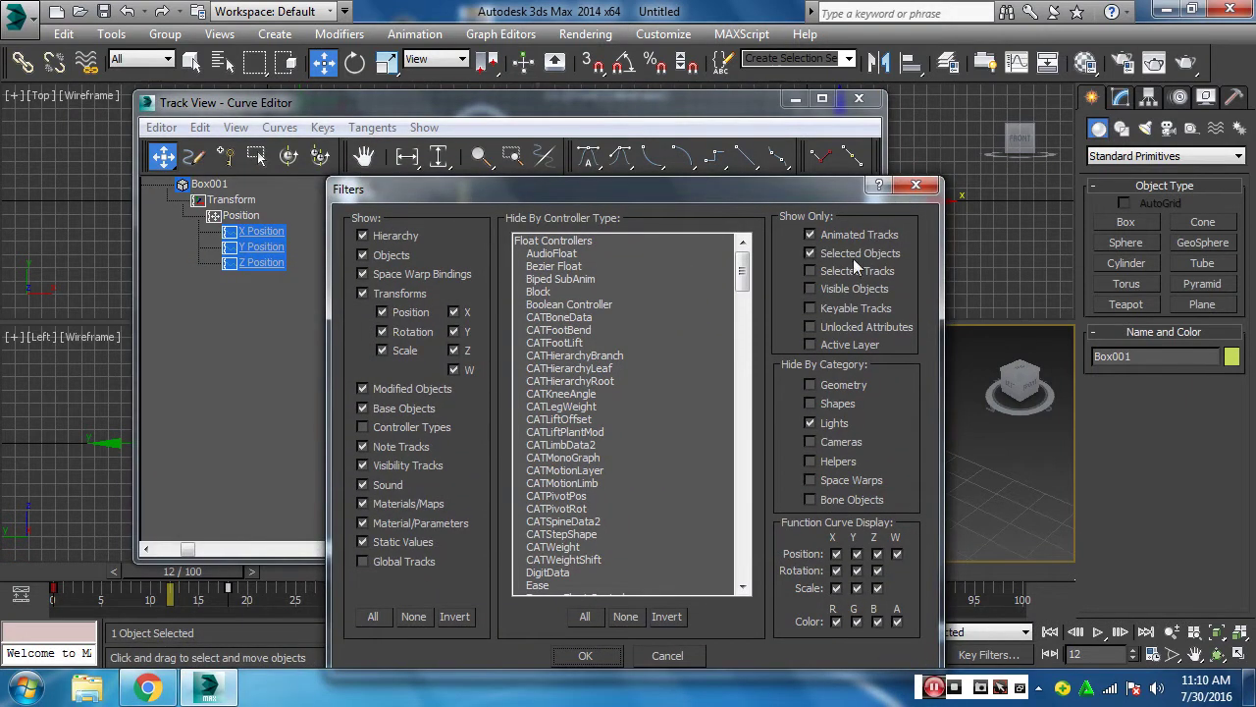
click(852, 259)
click(585, 658)
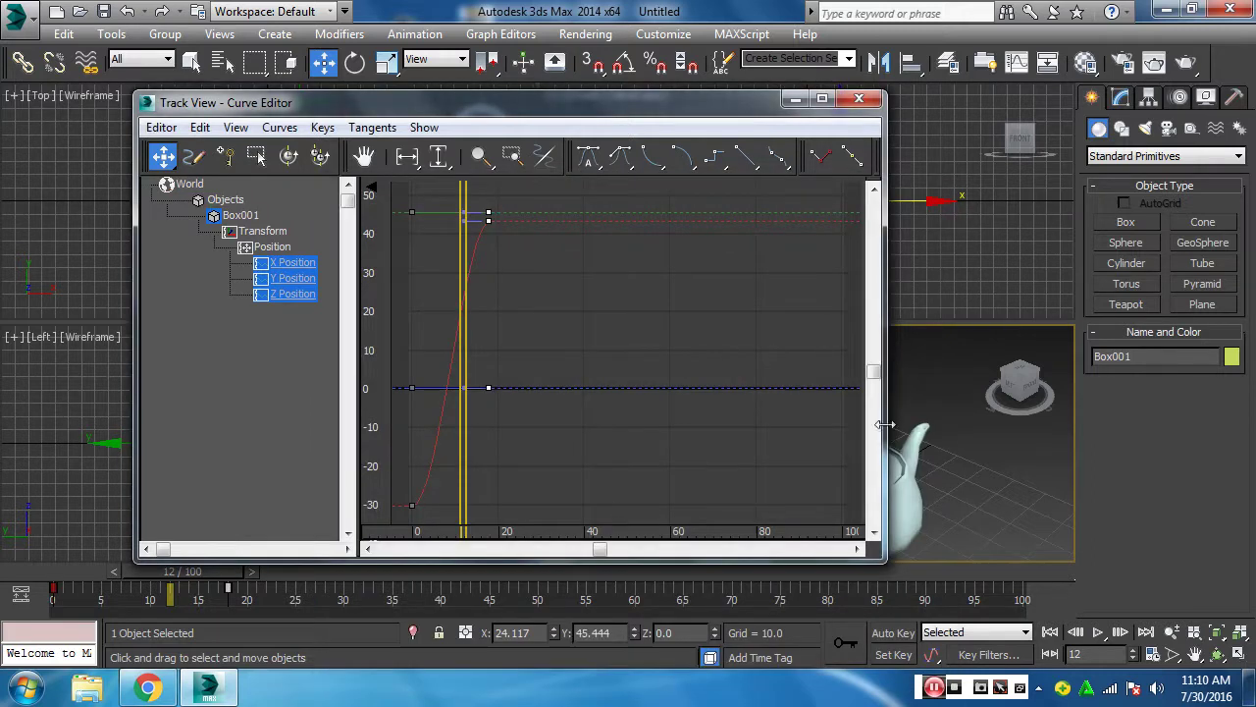
Step: Reselect Box001 to graph its X, Y and Z Position curves
click(911, 487)
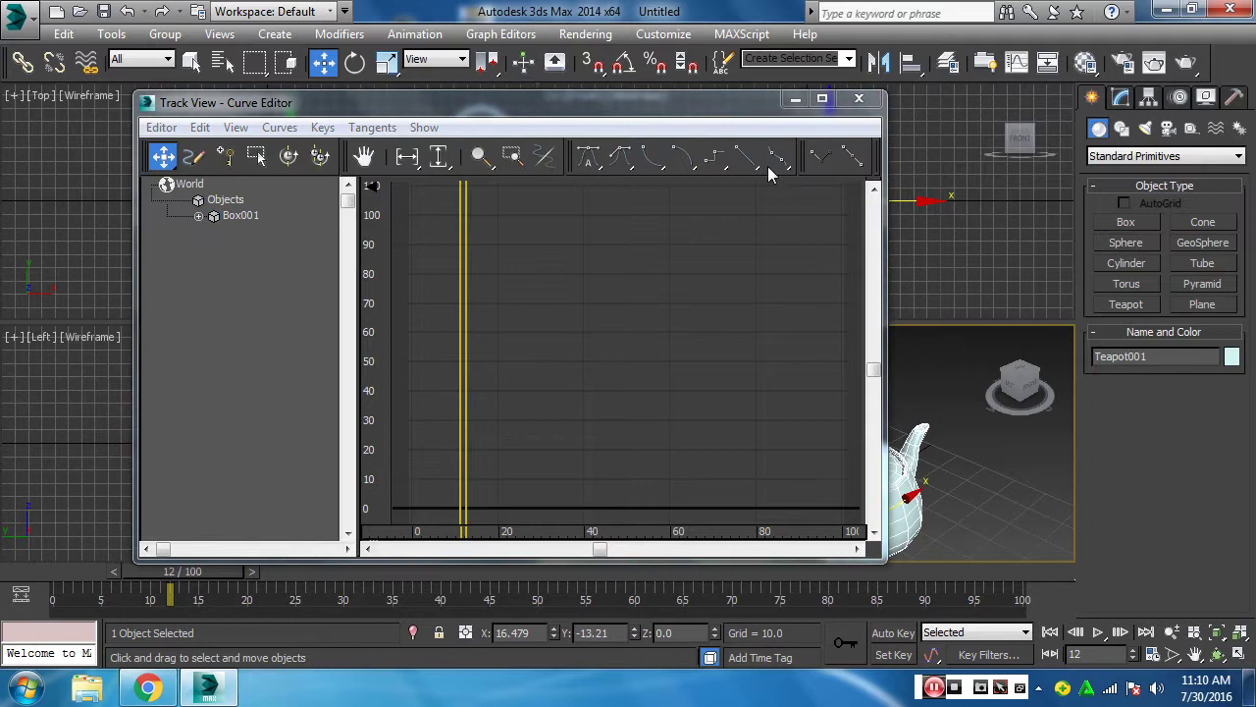
drag(748, 104, 582, 127)
click(770, 404)
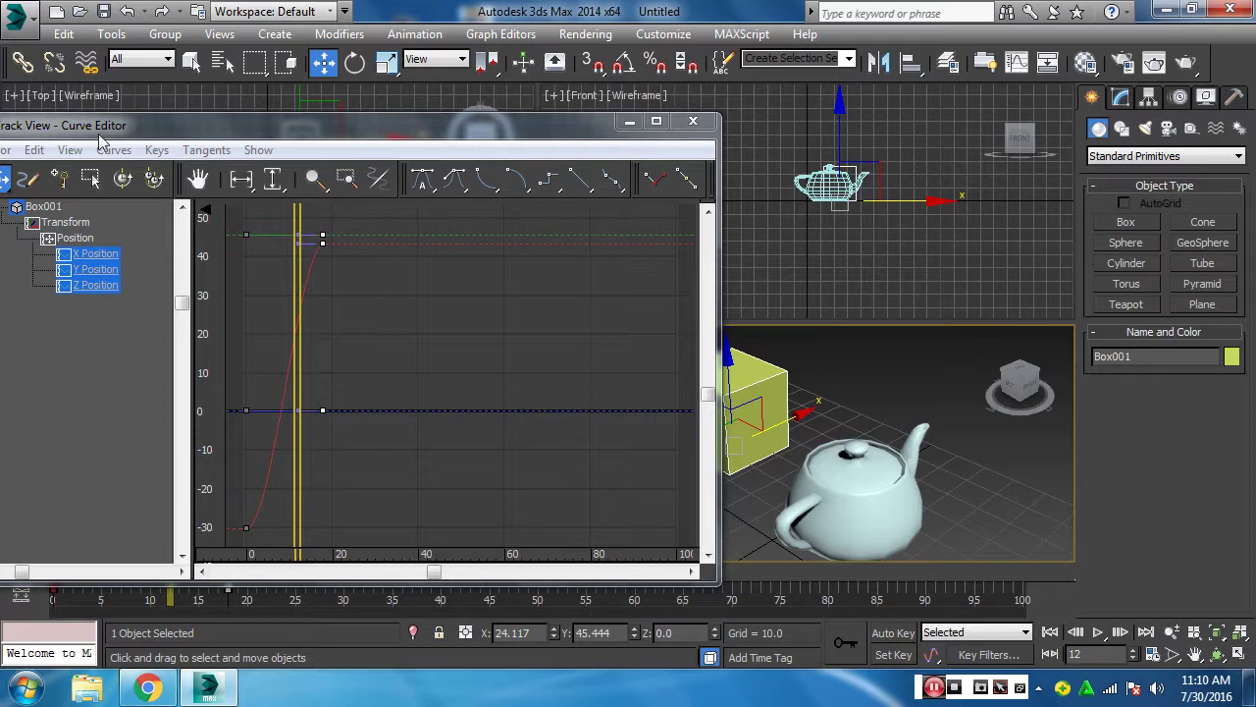
Step: Draw a four-vertex Line spline beside the teapot in the Perspective viewport
drag(103, 126, 185, 121)
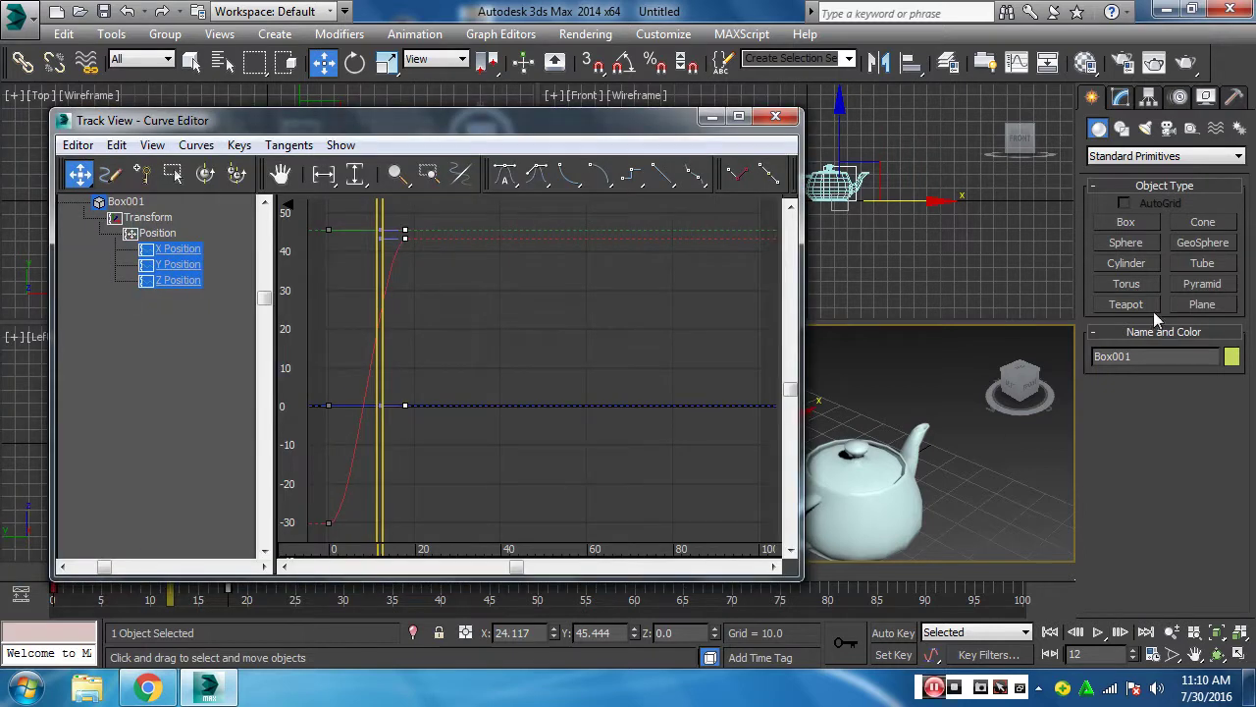
click(1123, 132)
click(1099, 242)
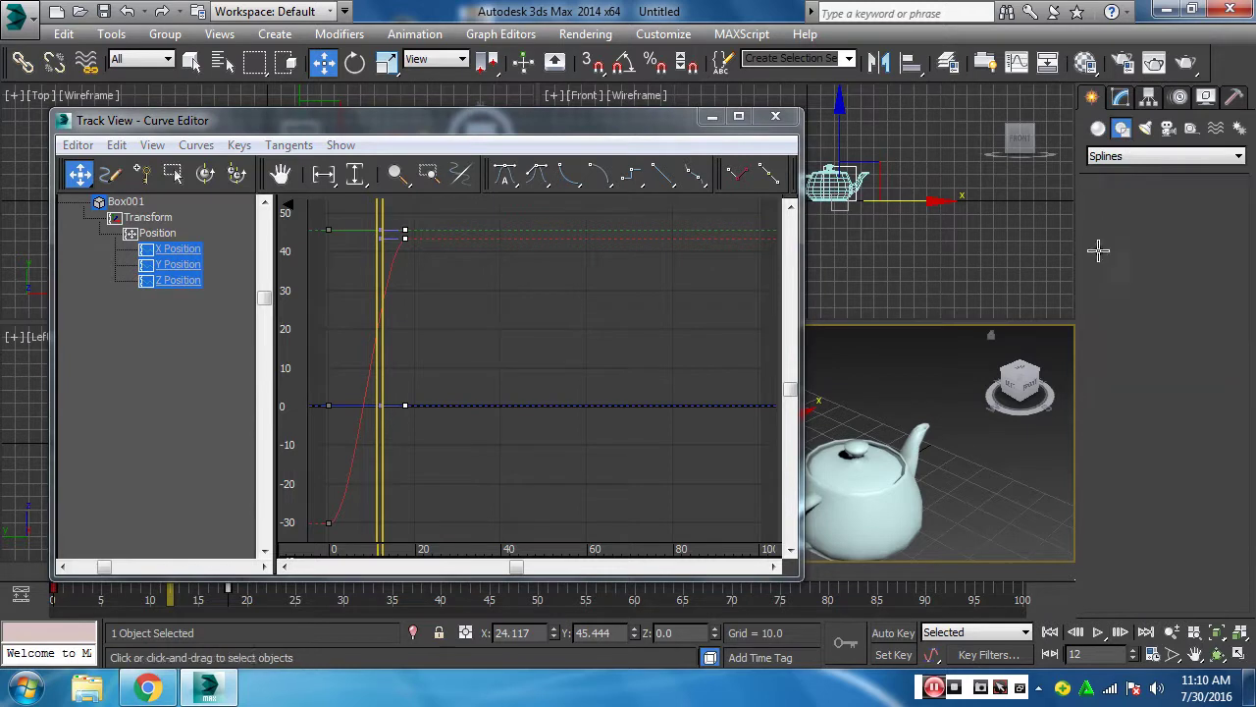
click(992, 517)
click(816, 373)
click(949, 378)
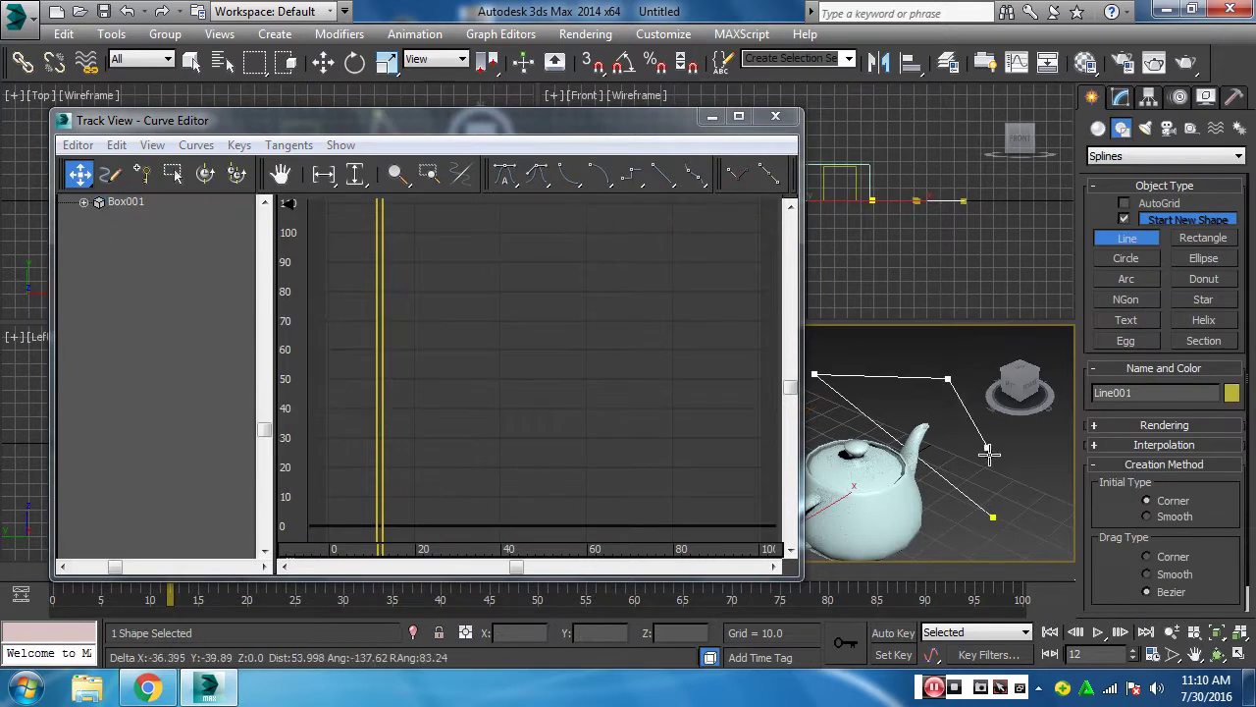
click(988, 454)
right_click(1009, 502)
Step: Exit line creation and switch the selection region to Circle
key(q)
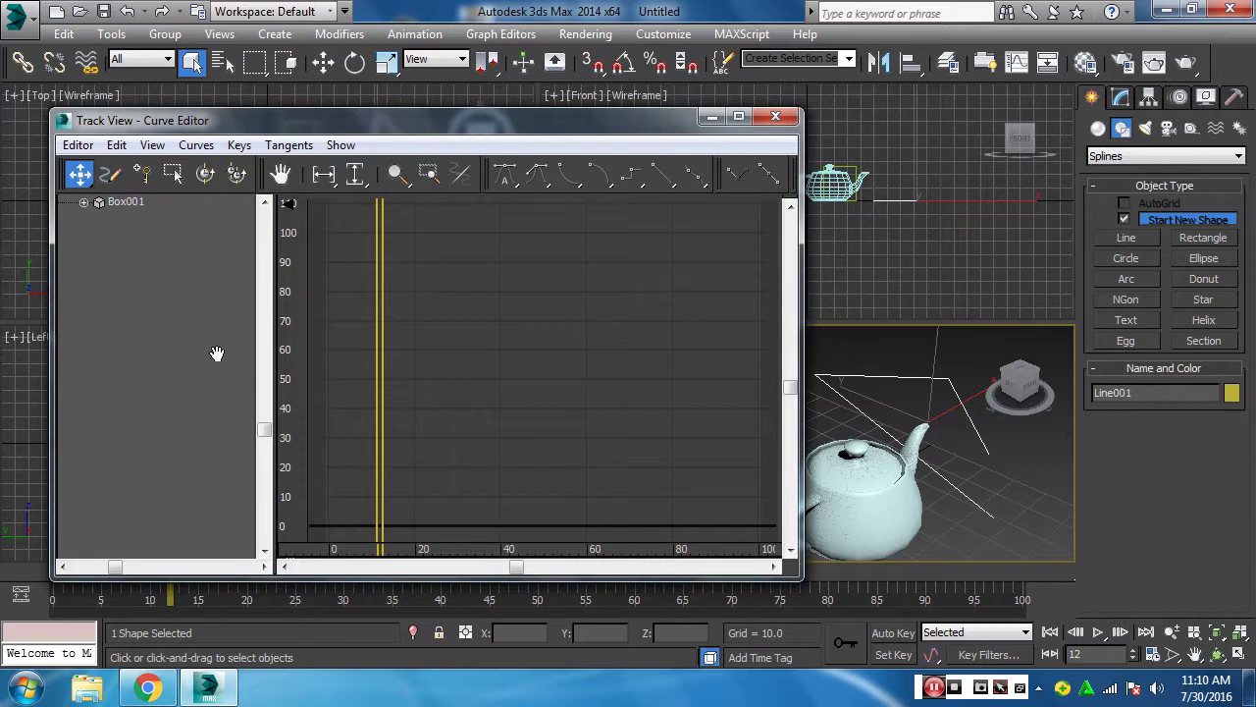
key(q)
click(152, 144)
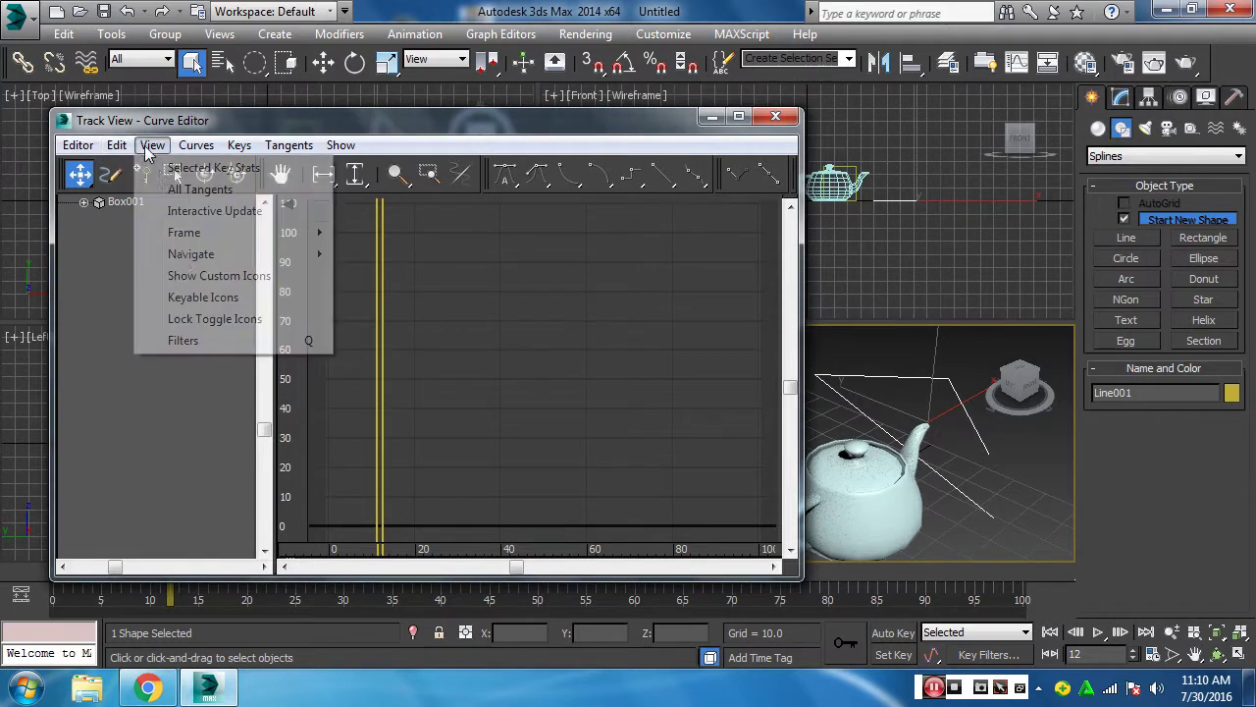
Step: Set the Track View filters to show visible objects only, hiding geometry but not lights
click(182, 340)
drag(478, 165, 760, 147)
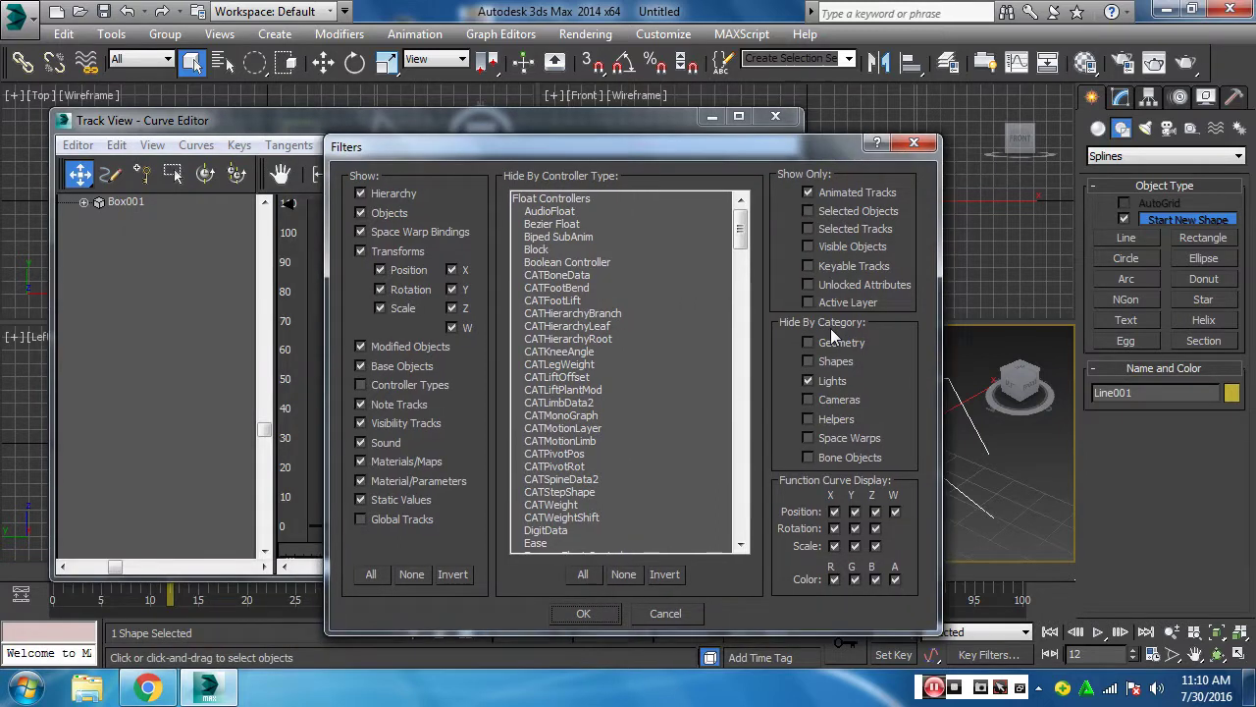
click(831, 381)
click(601, 618)
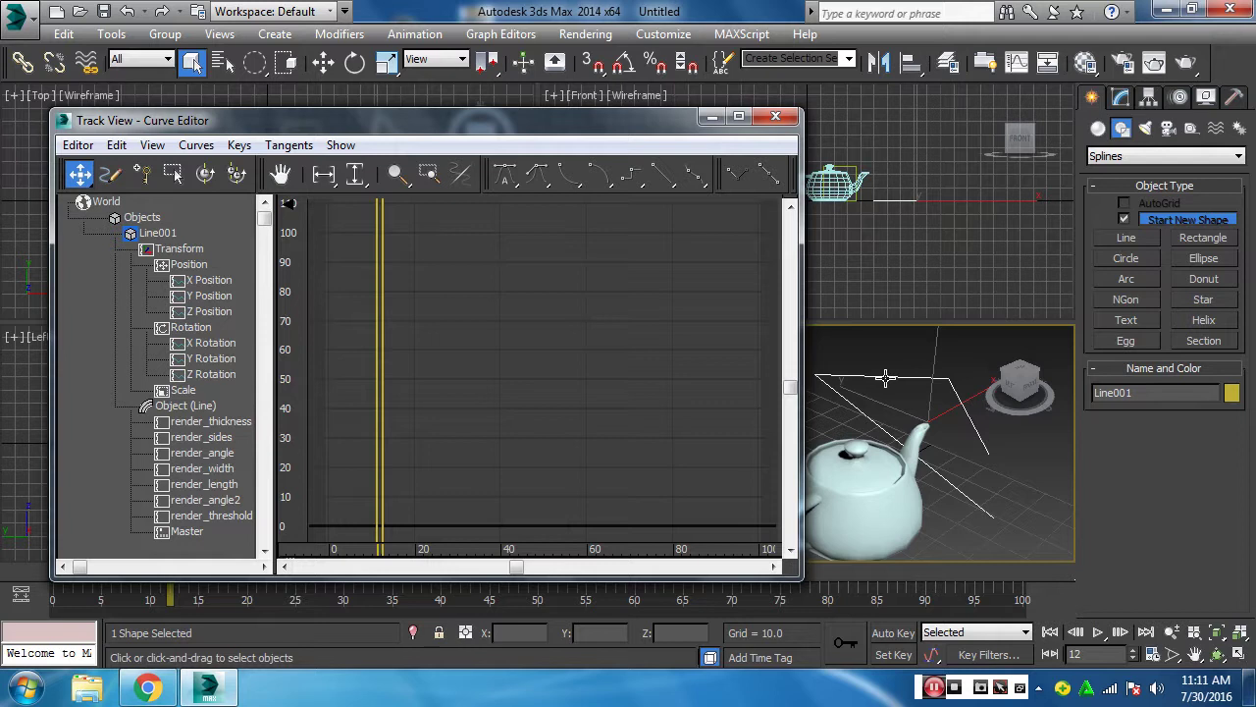
Step: Select Line001's Object (Line) and Line001 tracks, then reopen the Filters dialog
click(199, 411)
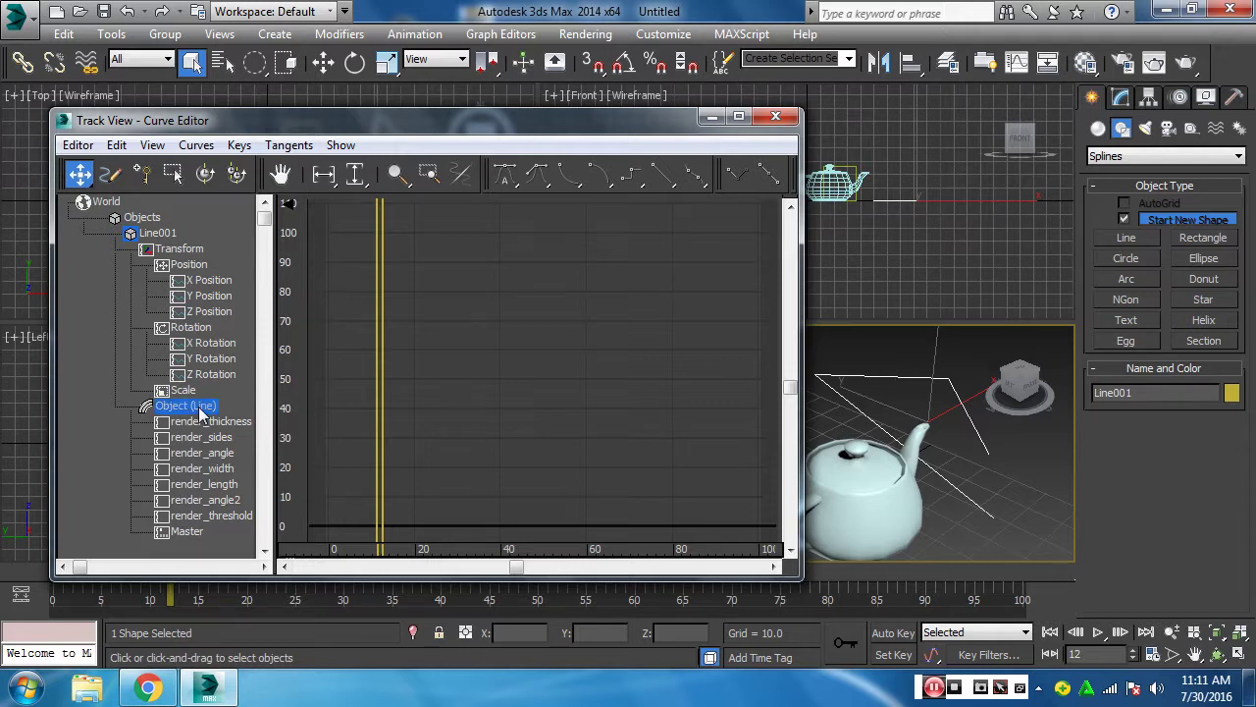
click(165, 236)
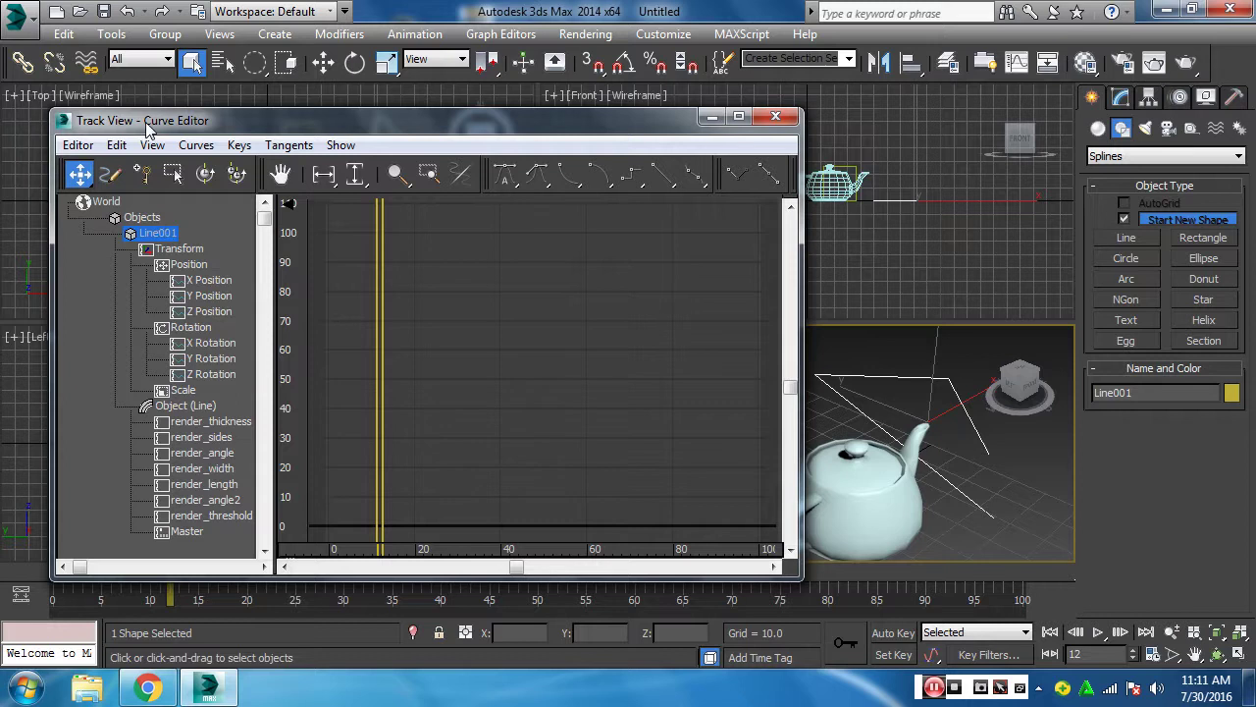
click(153, 145)
click(185, 340)
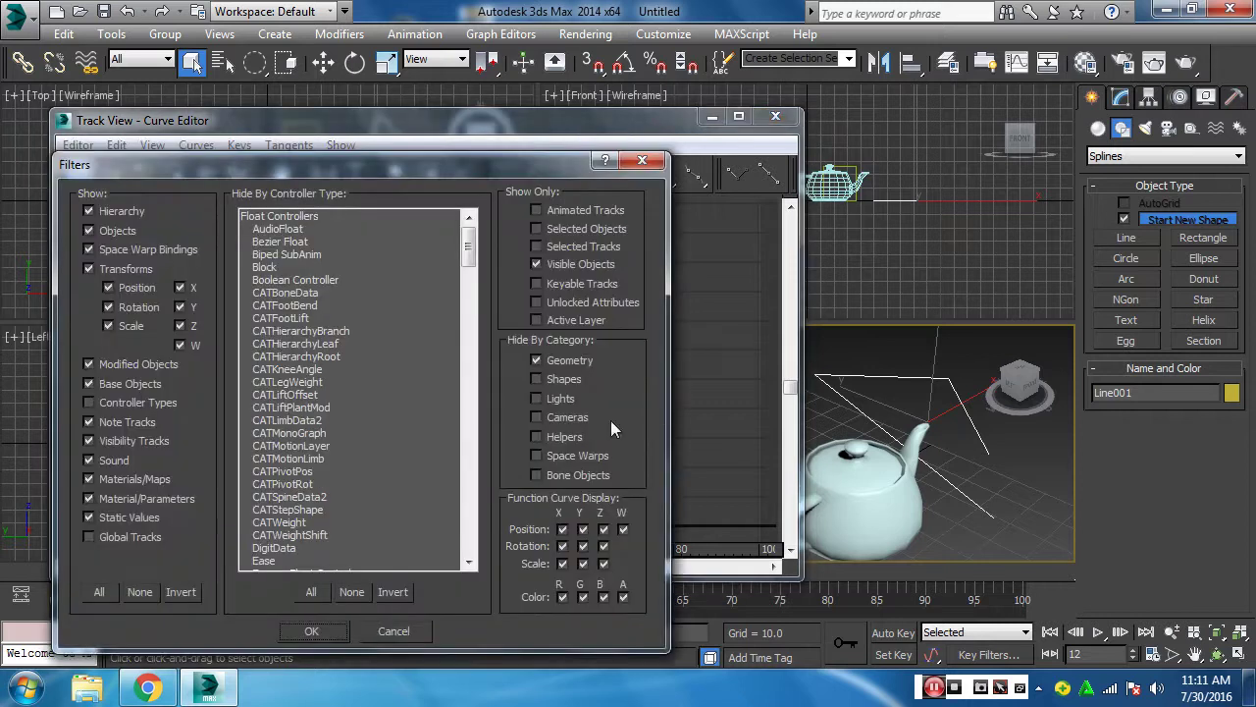
Step: Change the filter to hide Shapes instead of Geometry, listing the teapot and box
click(563, 383)
click(568, 365)
click(312, 631)
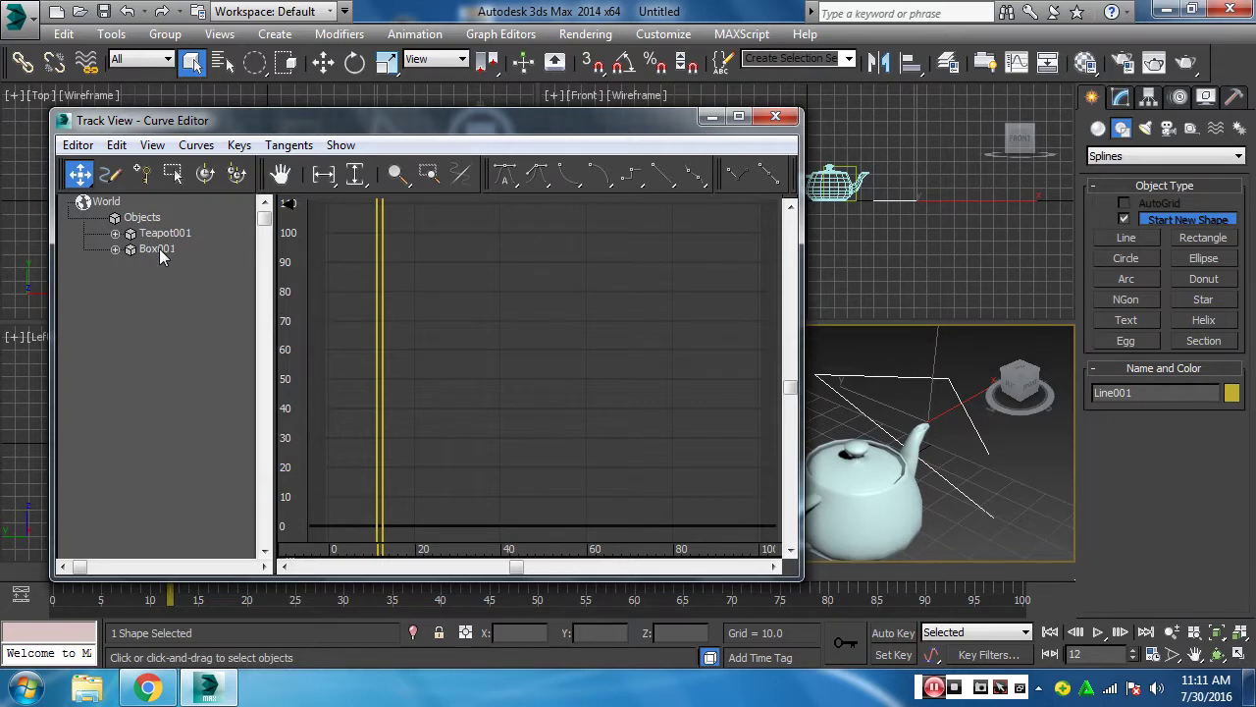
Step: Filter to animated tracks only, expand Box001's Position curves, and close the Curve Editor
click(152, 145)
click(185, 340)
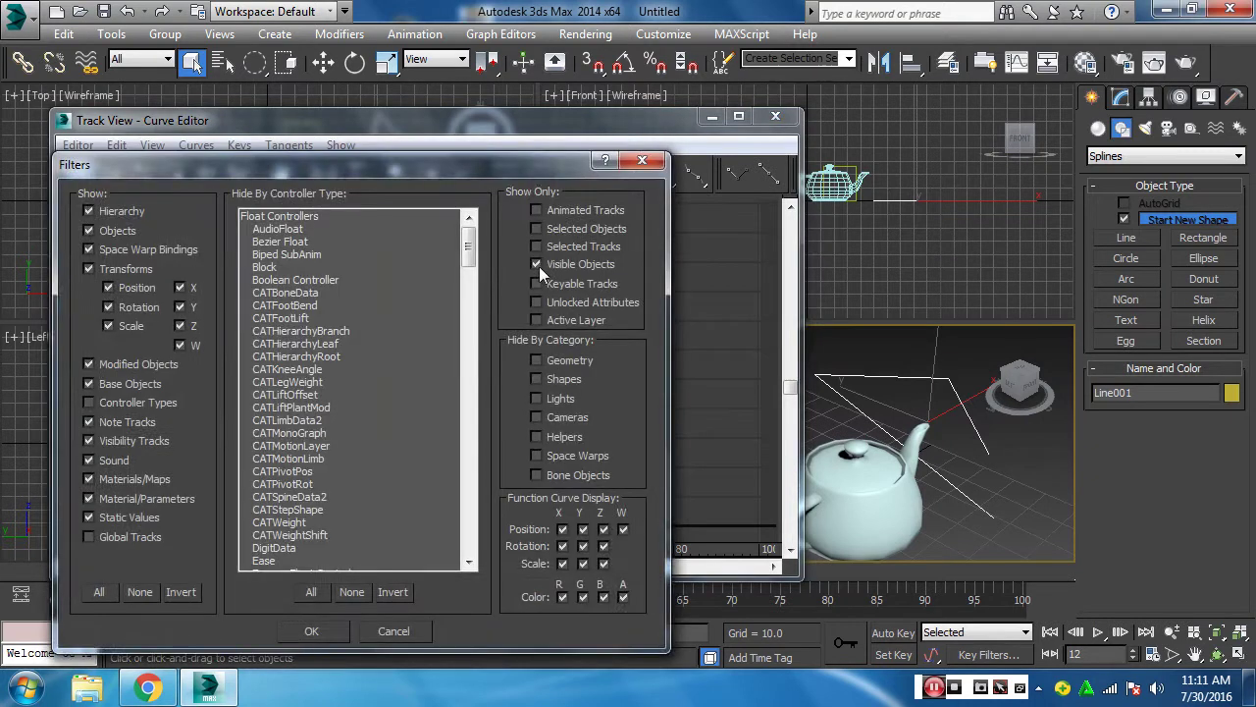
click(537, 211)
click(312, 631)
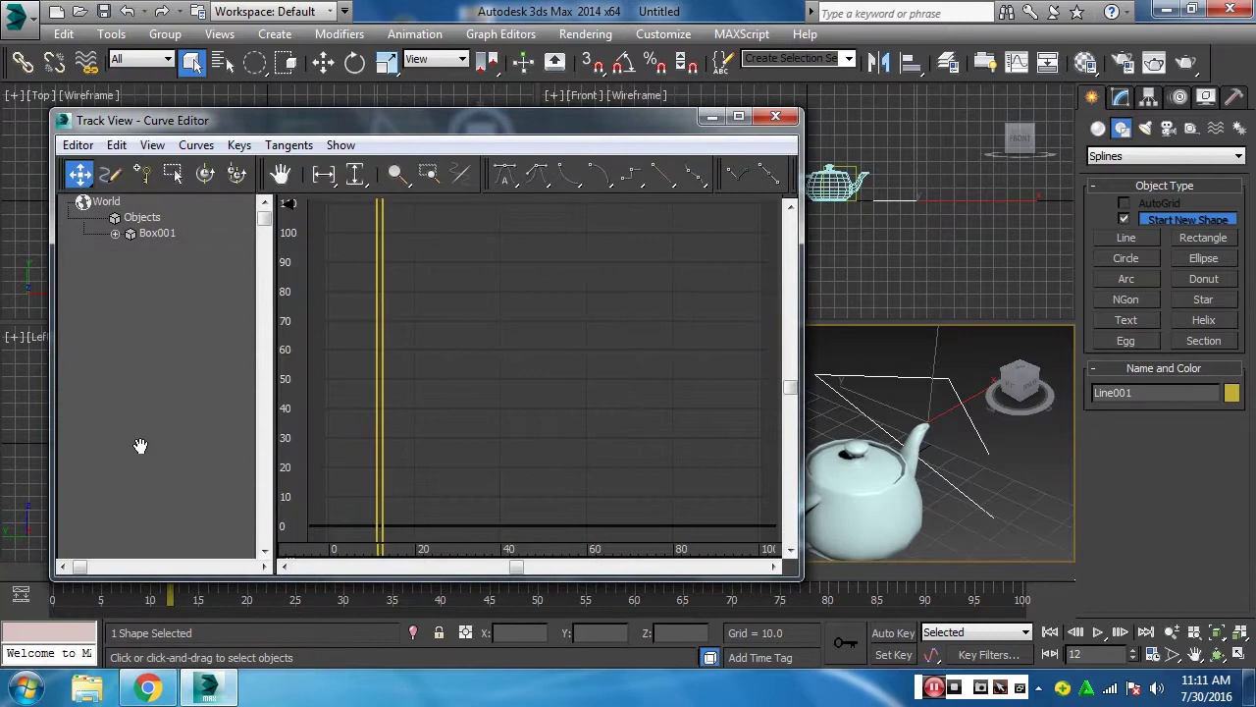
click(114, 234)
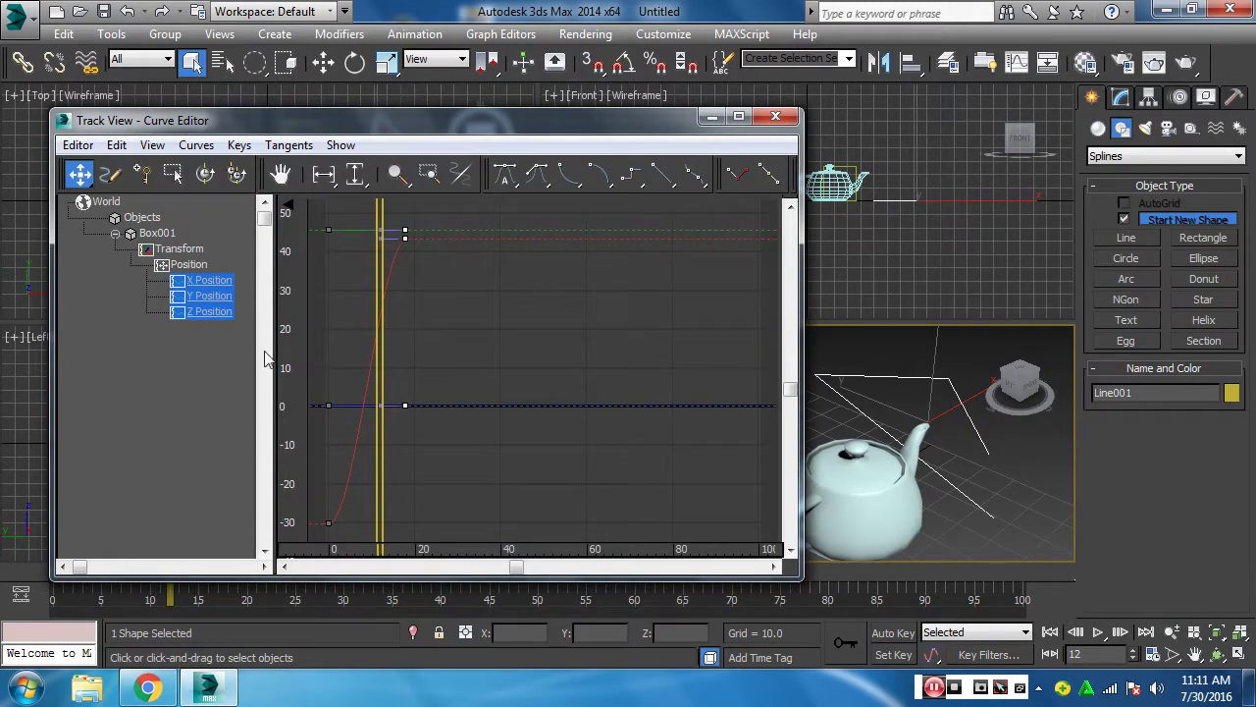
click(775, 116)
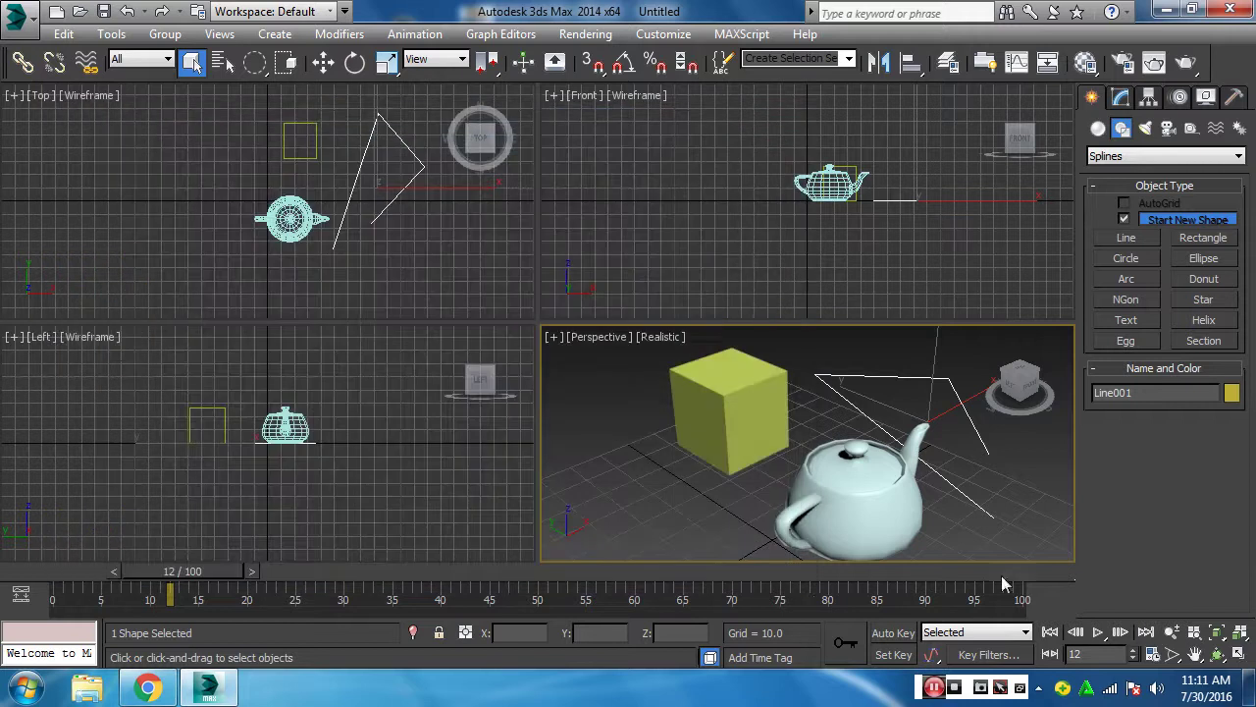